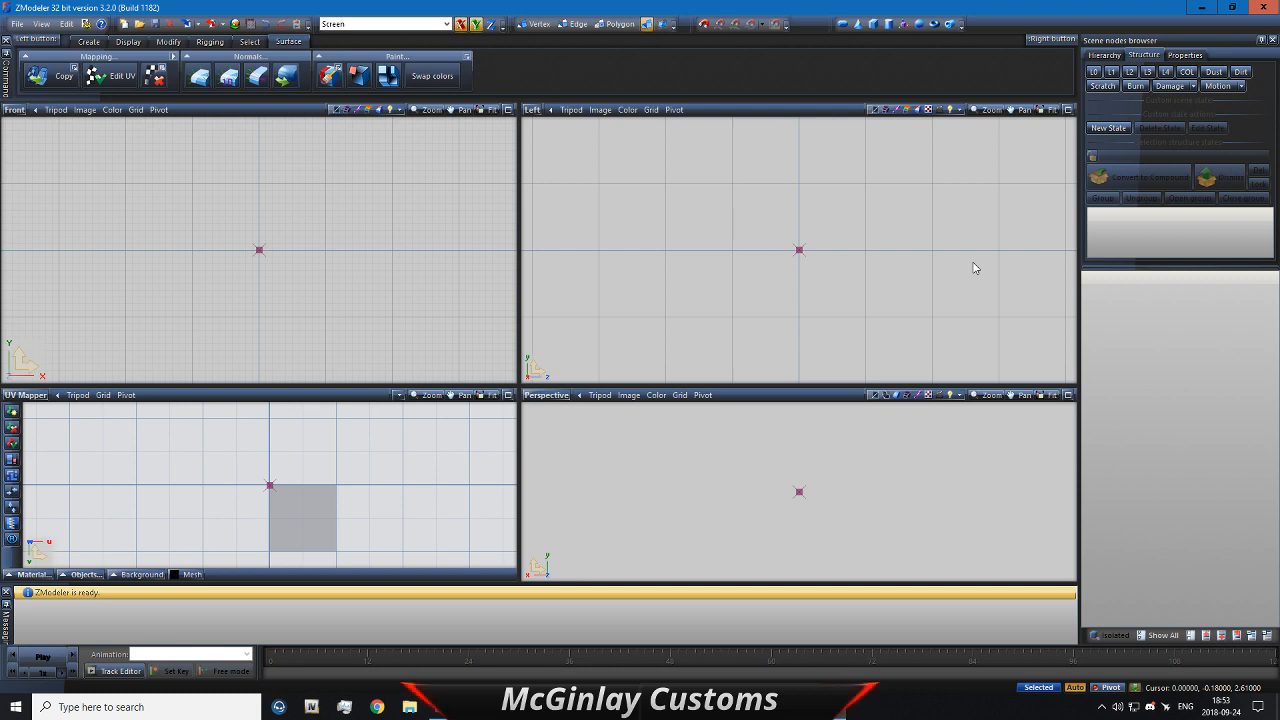
Step: Open the Utility model from the [DEV] 2016 Ford Police Interceptor Utility folder inside Non ELS Tutorial
click(17, 23)
click(40, 56)
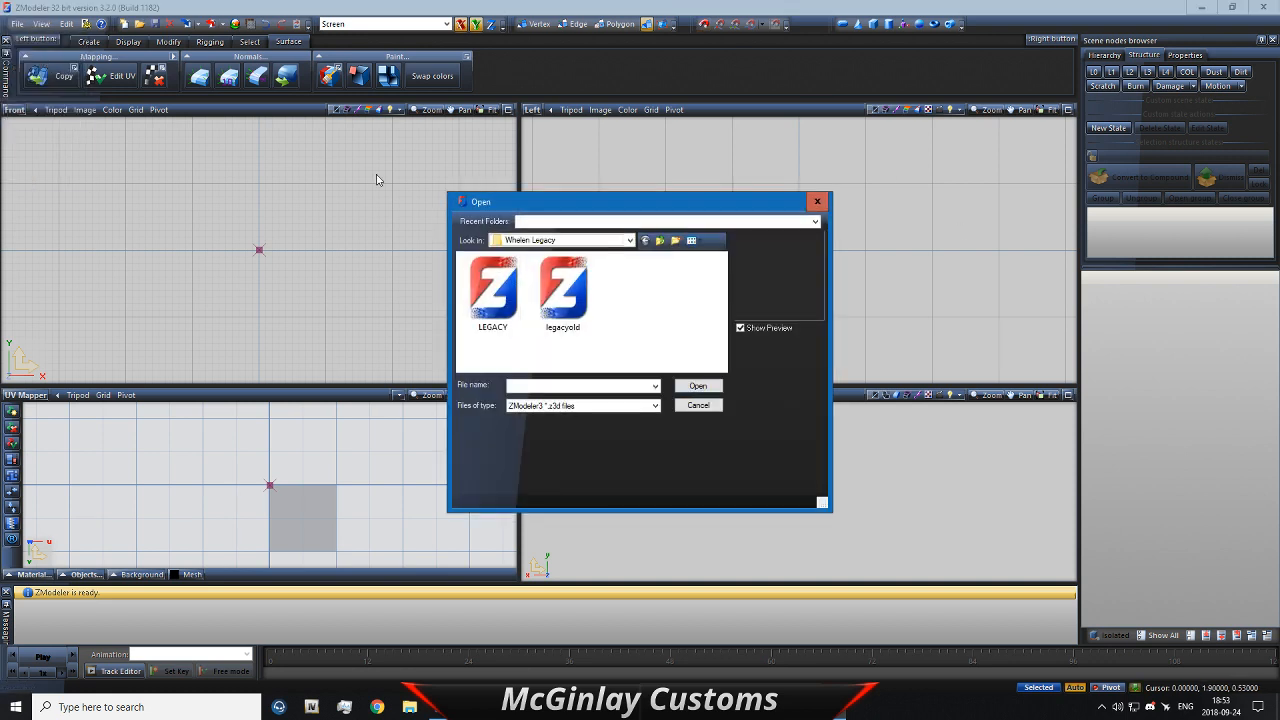
click(663, 242)
click(663, 242)
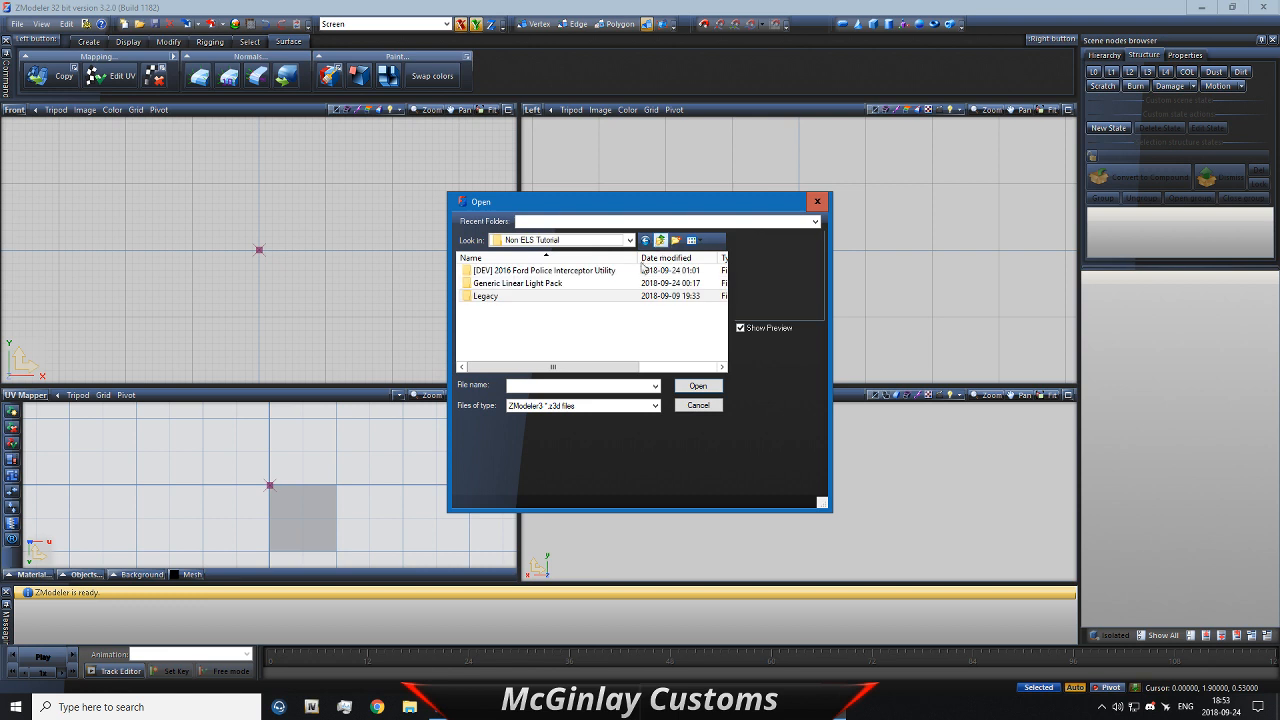
double_click(510, 271)
double_click(519, 310)
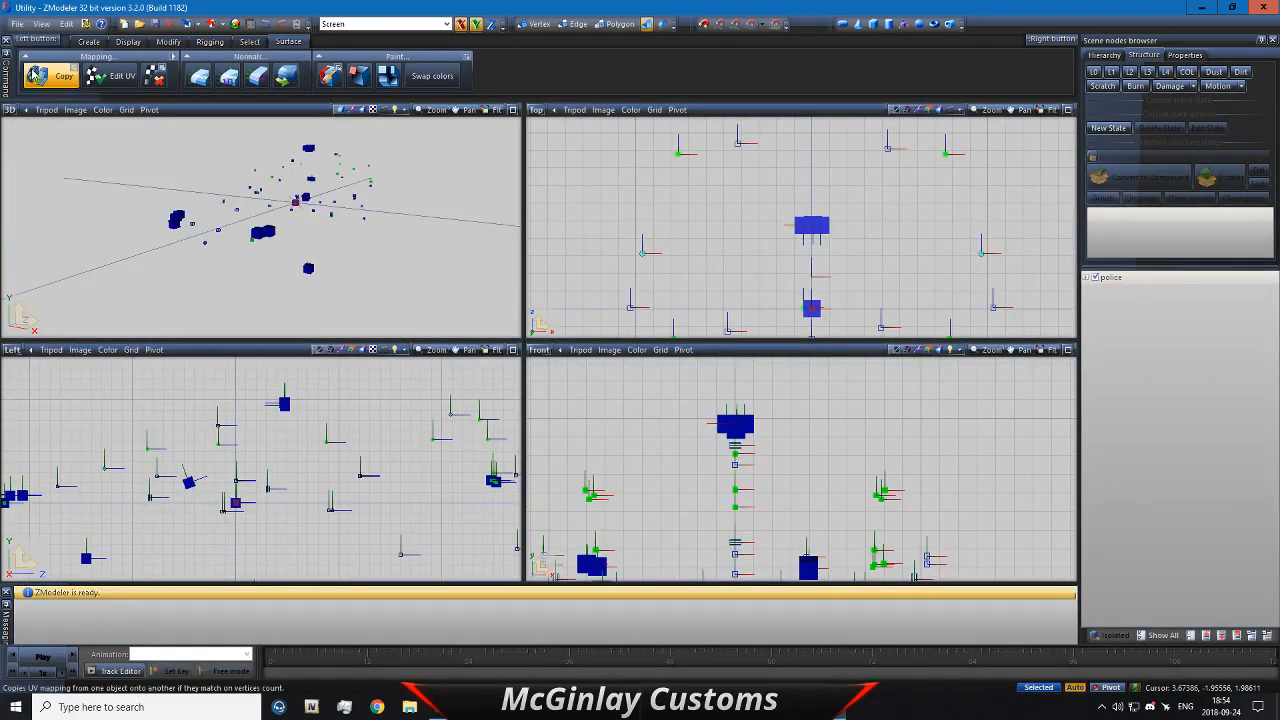
Step: Adjust the viewport split slightly and display the police vehicle at the L0 detail level
drag(522, 342, 521, 336)
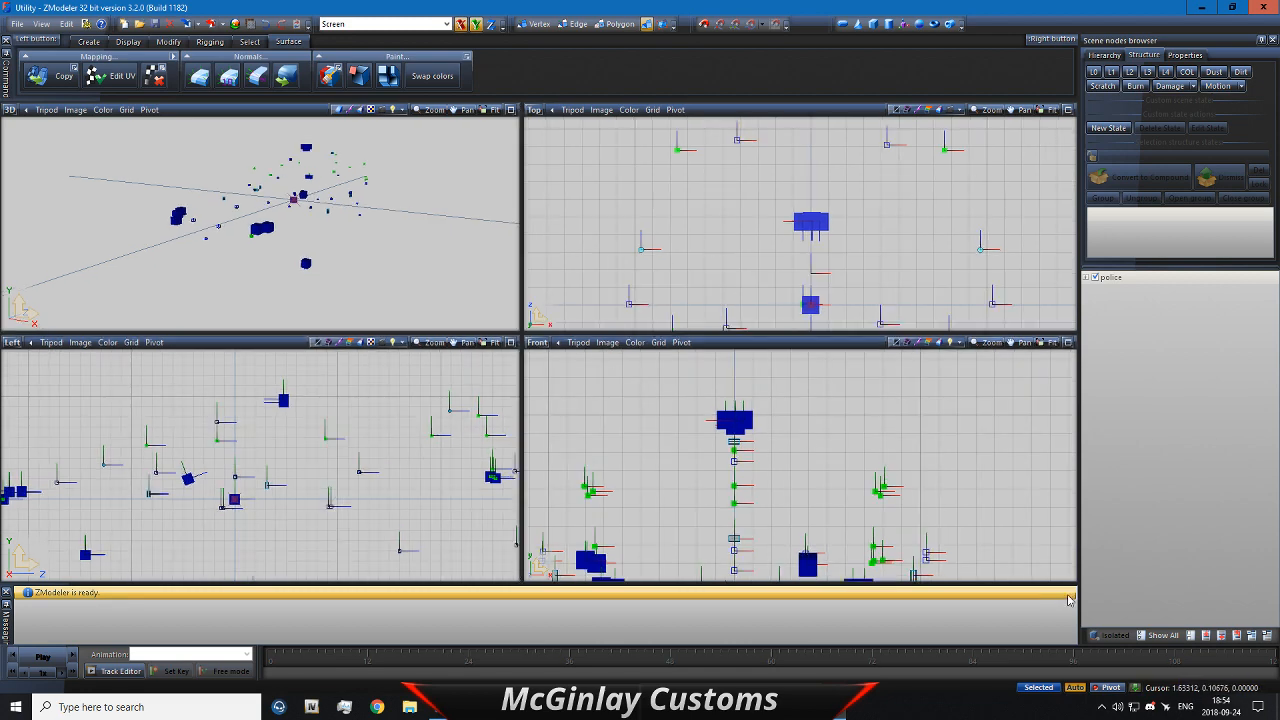
click(808, 565)
click(1093, 74)
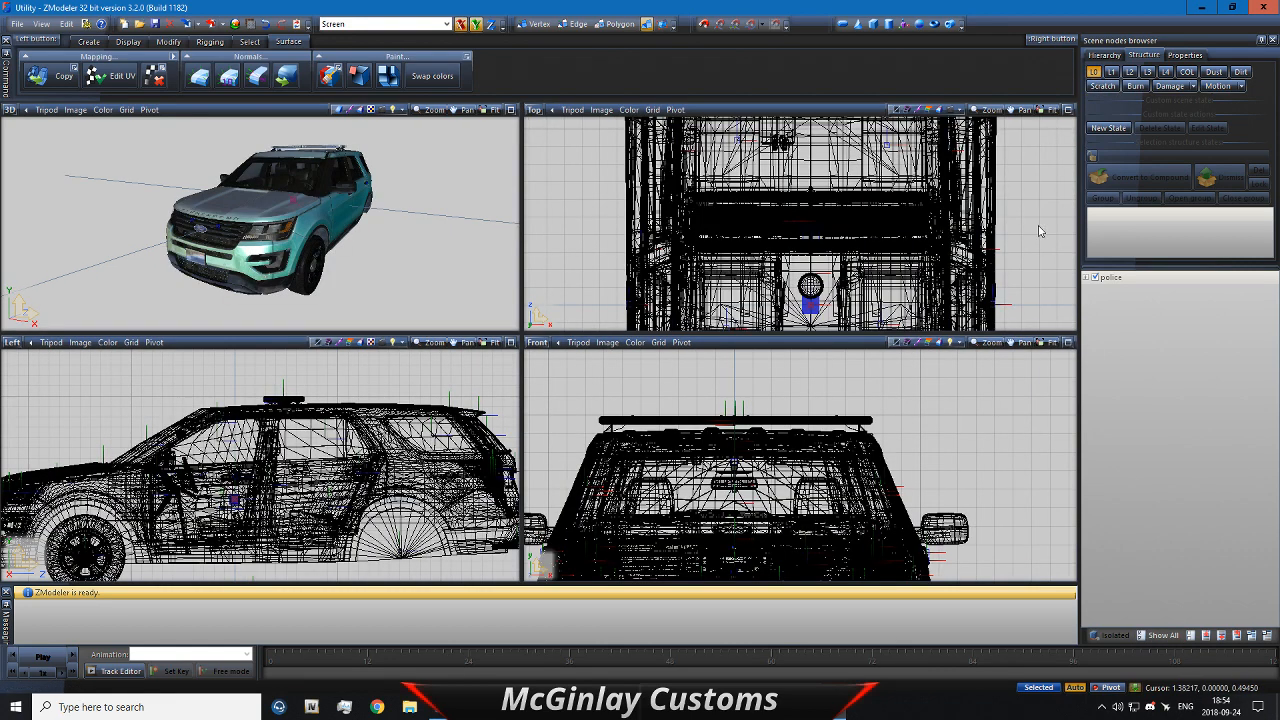
Step: Inspect the vehicle's roof lightbar in the 3D view and check which part it is by toggling extra_1 under the police chassis
scroll(303, 279, up, 2)
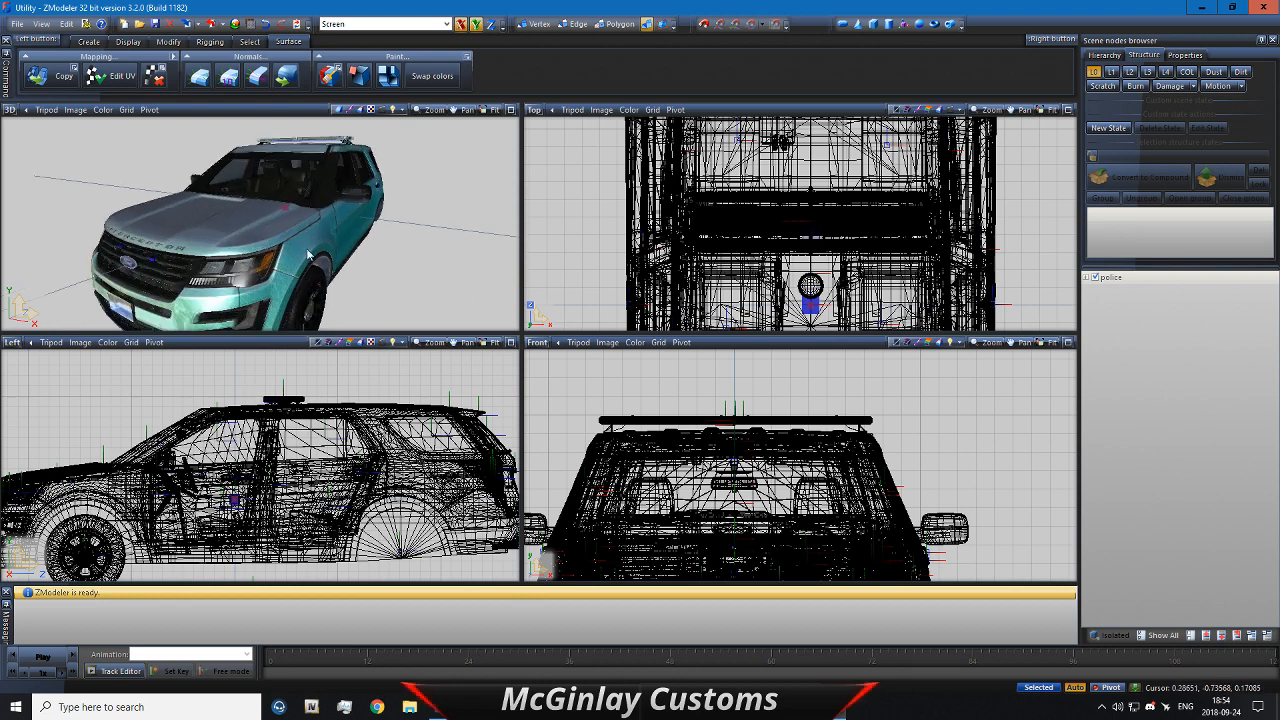
middle_drag(280, 200, 266, 277)
scroll(277, 209, up, 3)
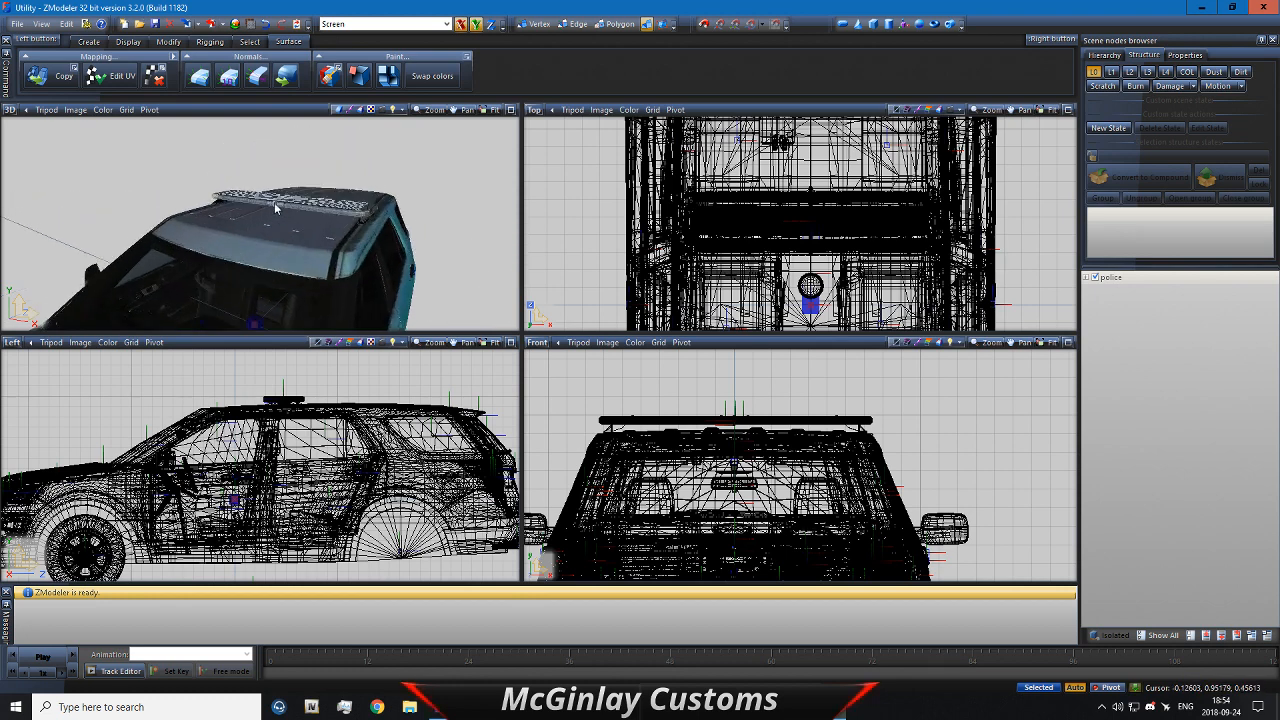
click(1087, 277)
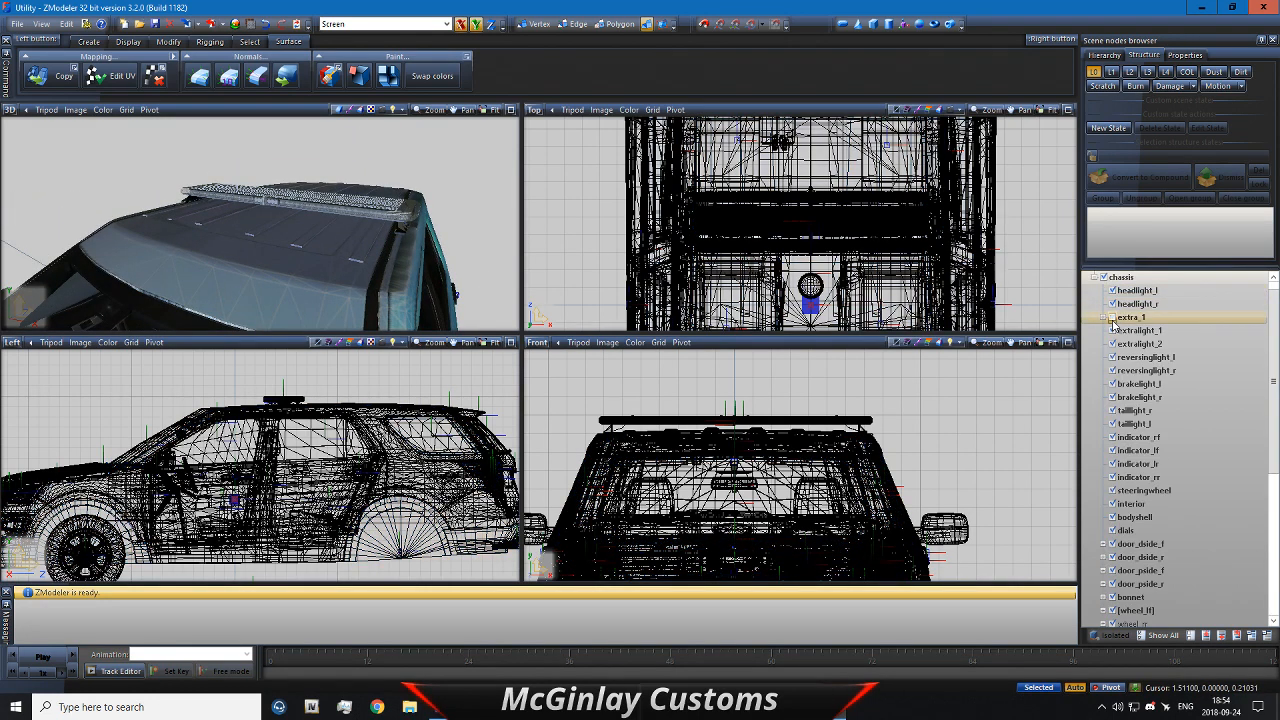
click(1111, 319)
click(1111, 319)
click(1111, 319)
click(1087, 277)
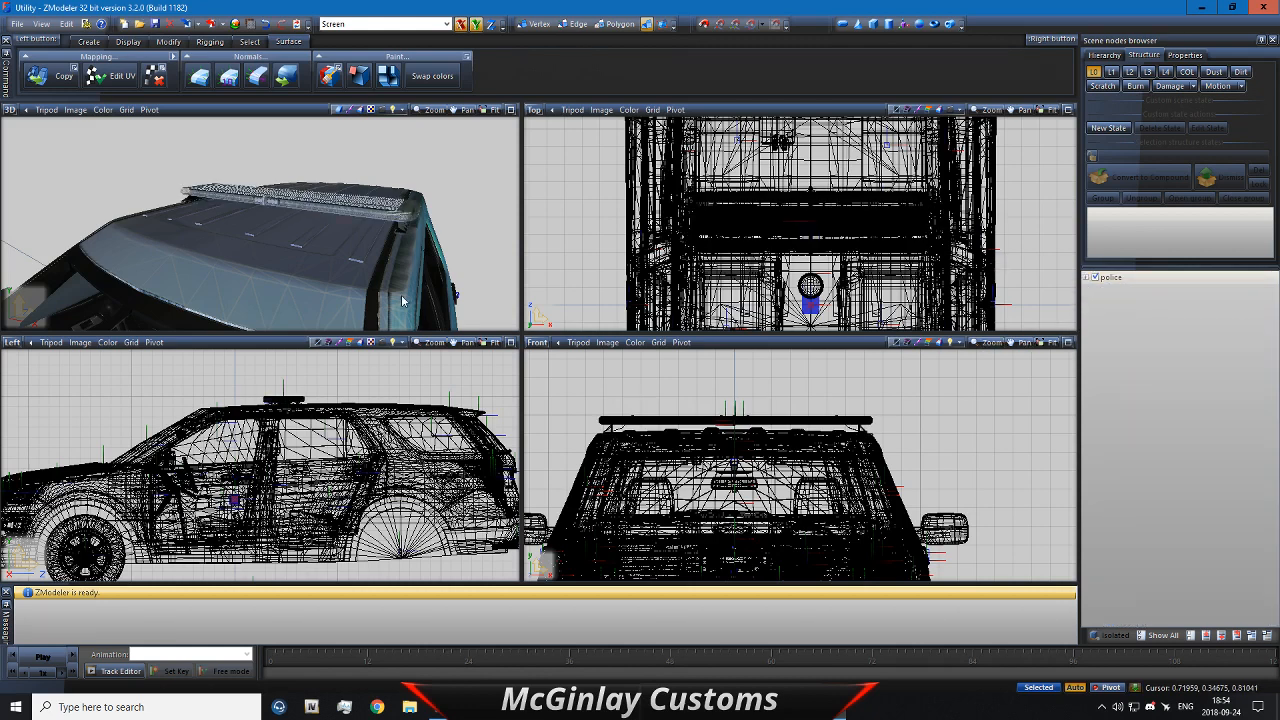
scroll(312, 288, down, 3)
middle_drag(314, 275, 343, 186)
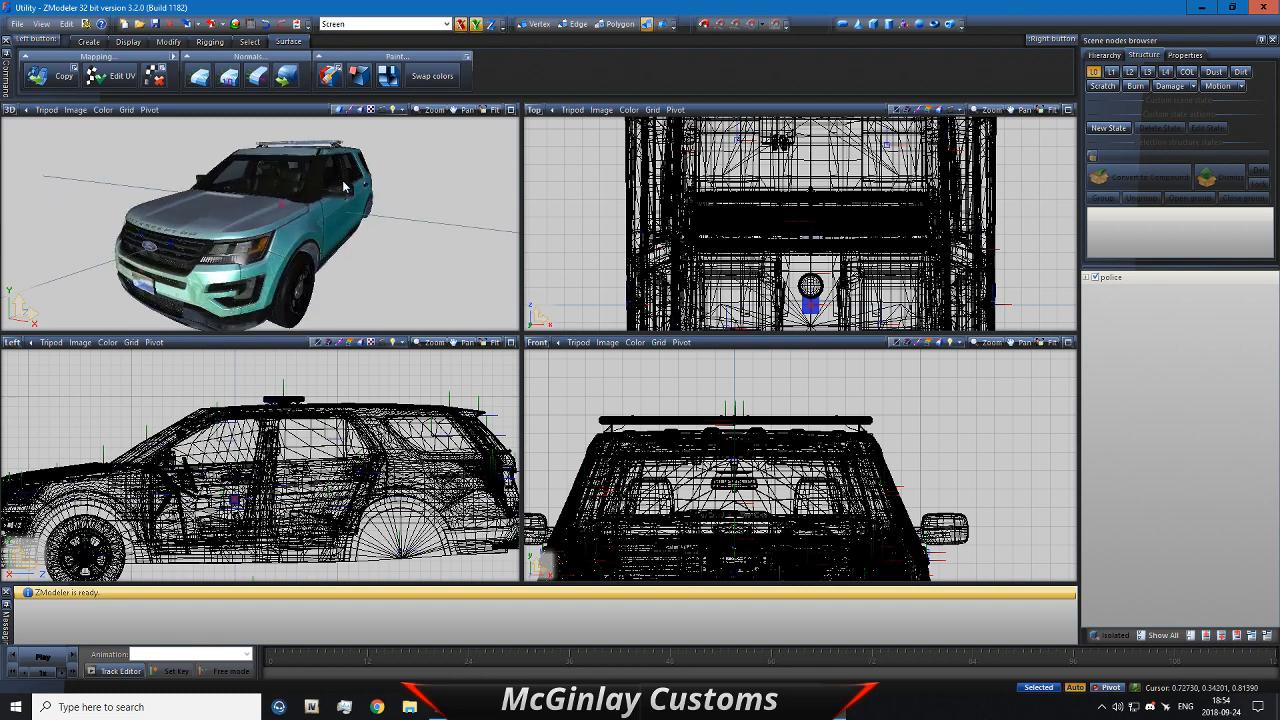
click(17, 23)
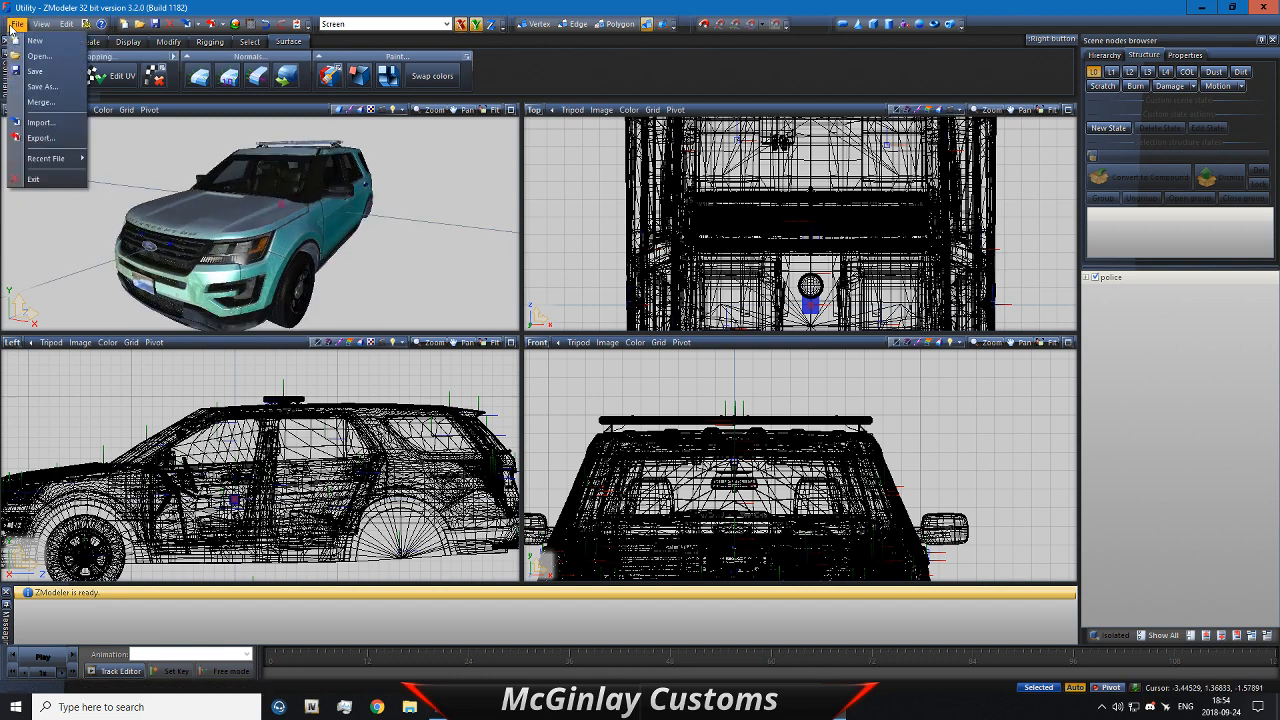
click(38, 103)
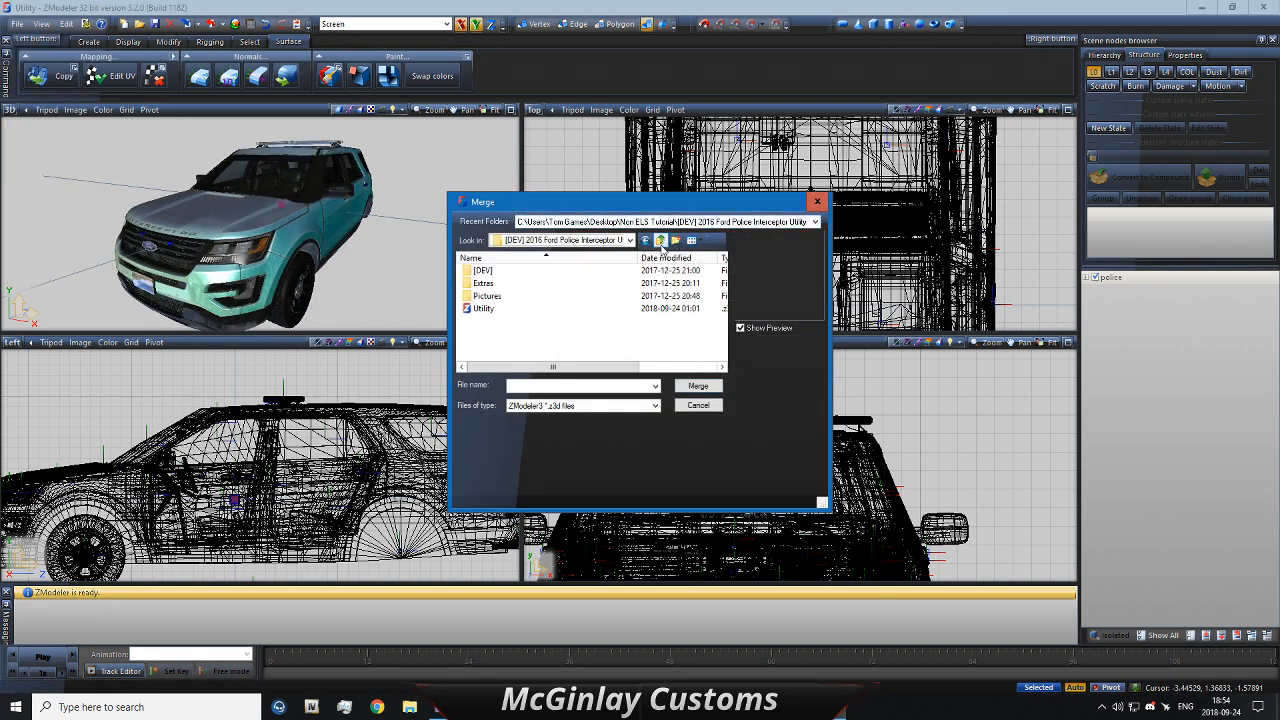
click(661, 241)
double_click(515, 285)
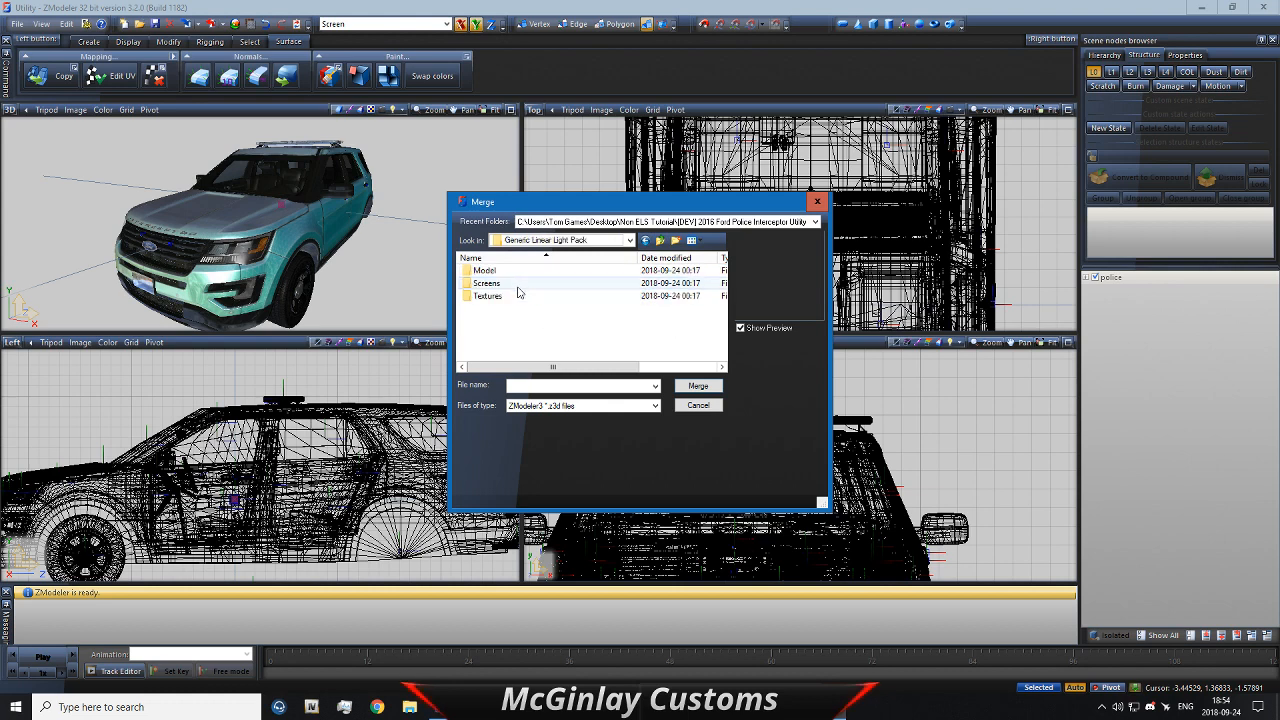
double_click(490, 271)
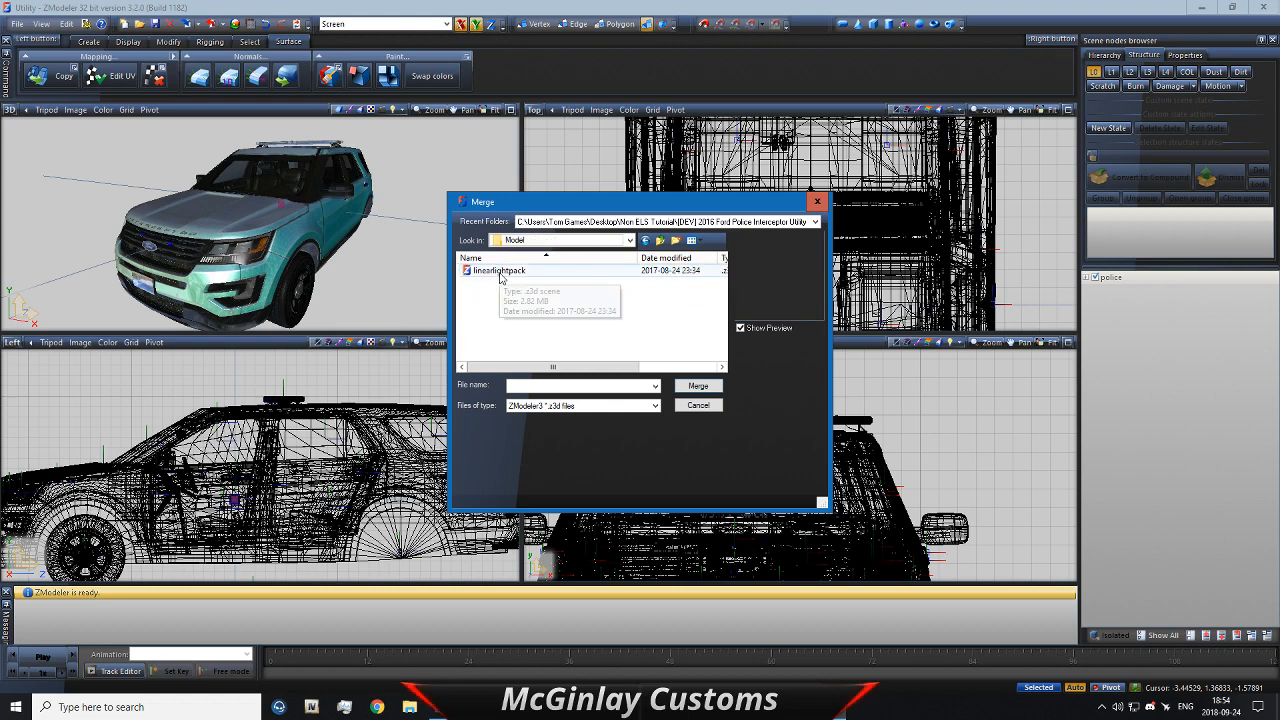
double_click(497, 271)
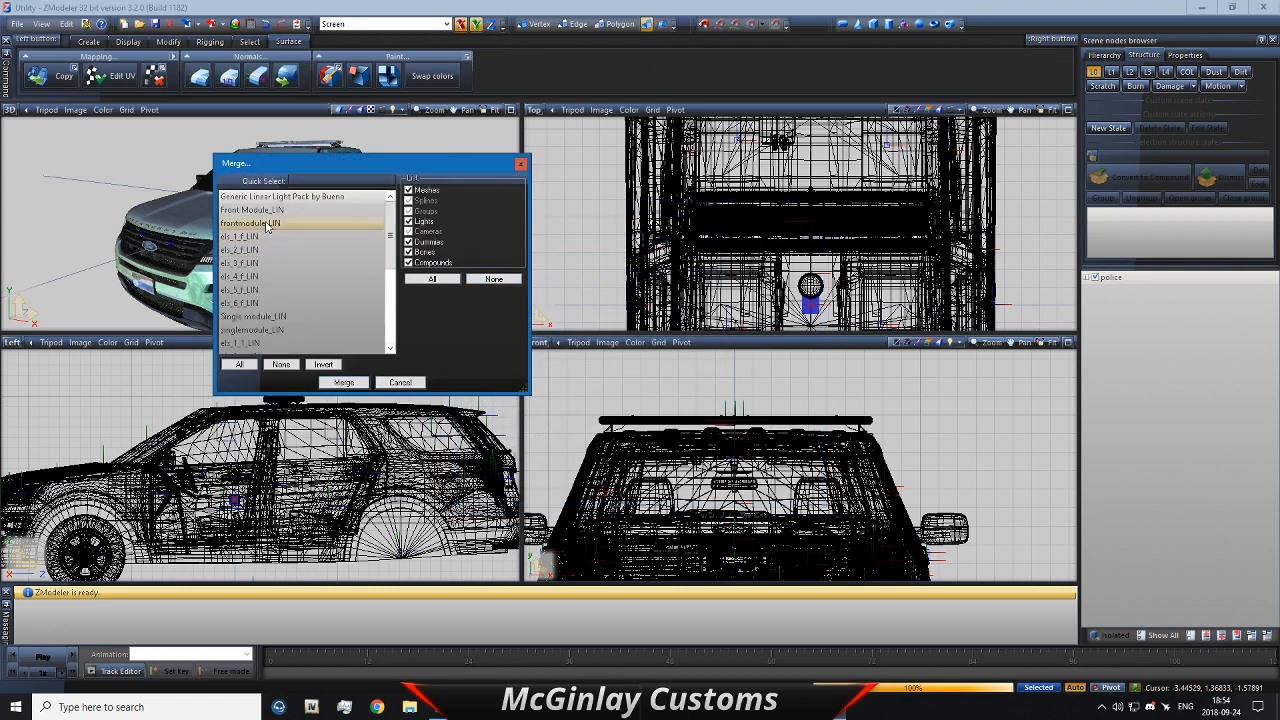
click(255, 210)
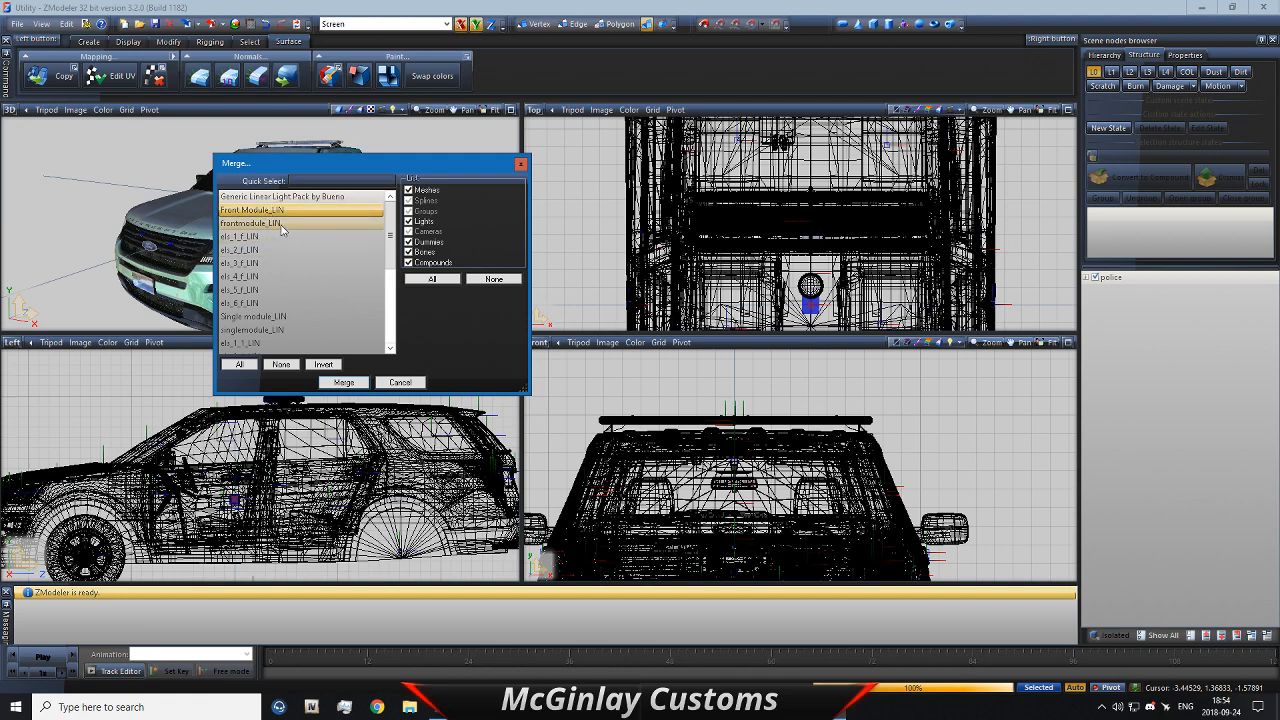
click(399, 384)
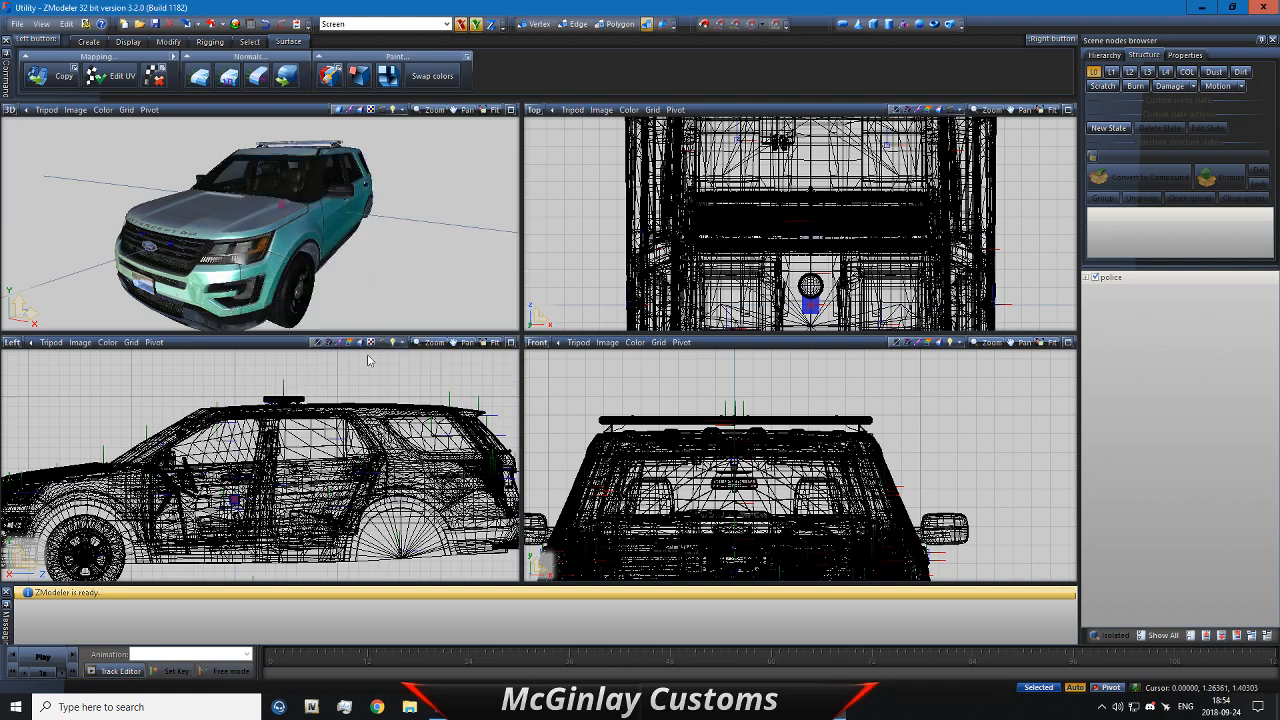
Step: Merge all objects of the linearlightpack file from the Generic Linear Light Pack's Model folder into the scene
click(16, 22)
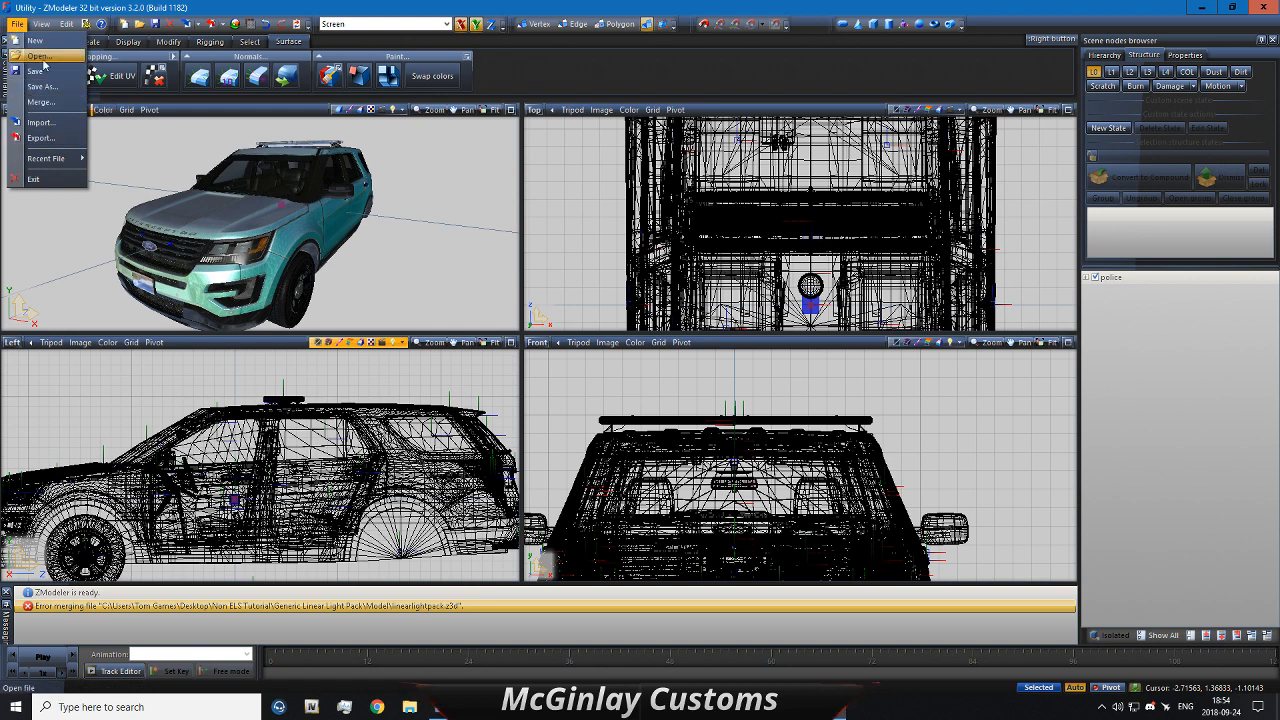
click(42, 102)
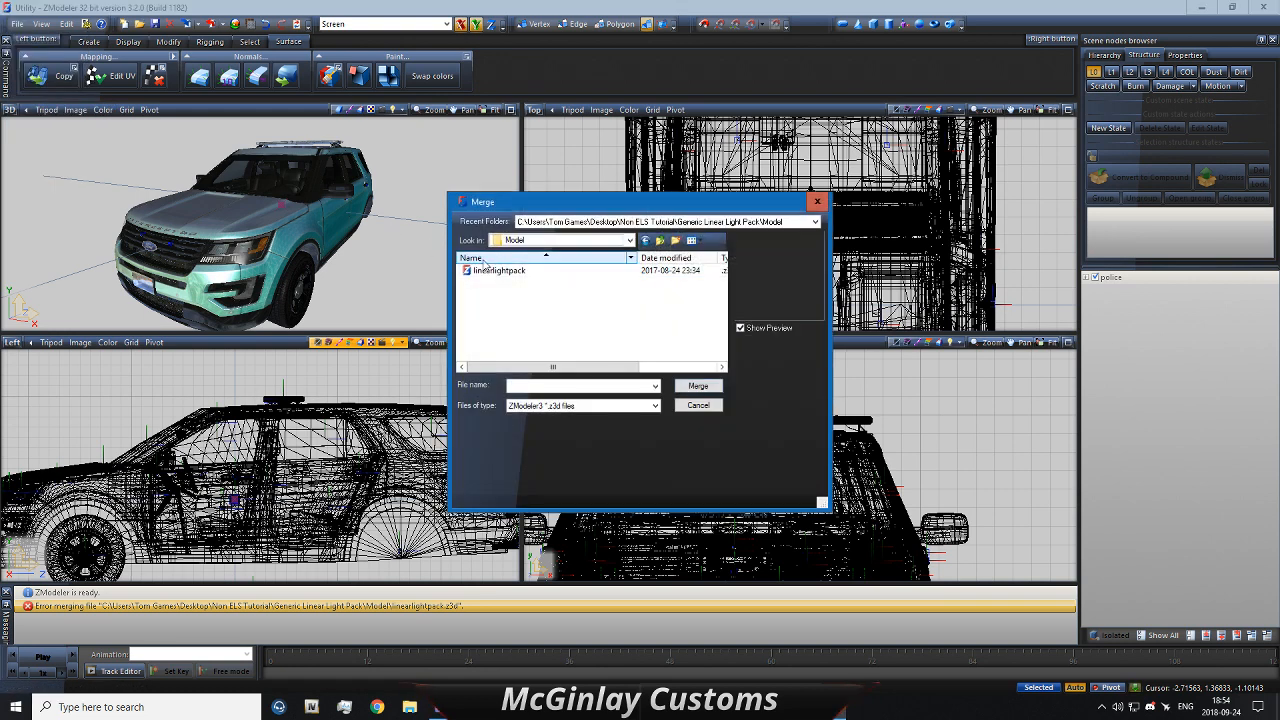
double_click(500, 272)
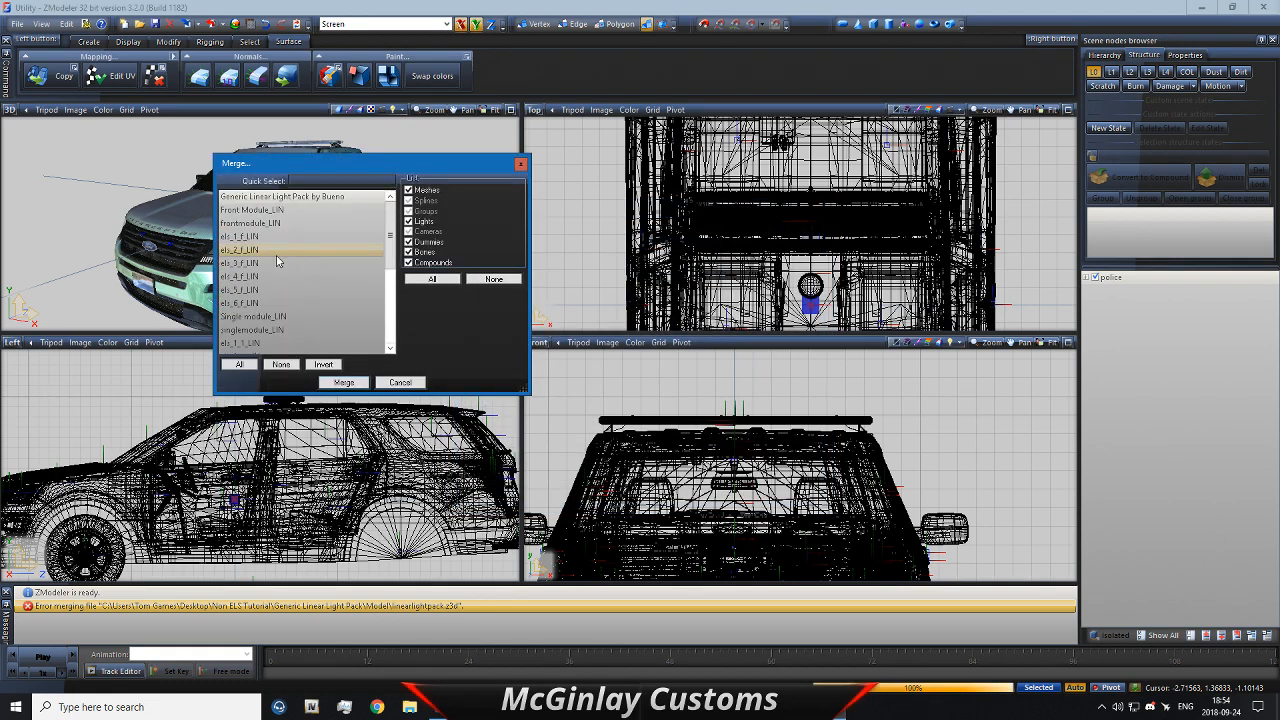
click(239, 364)
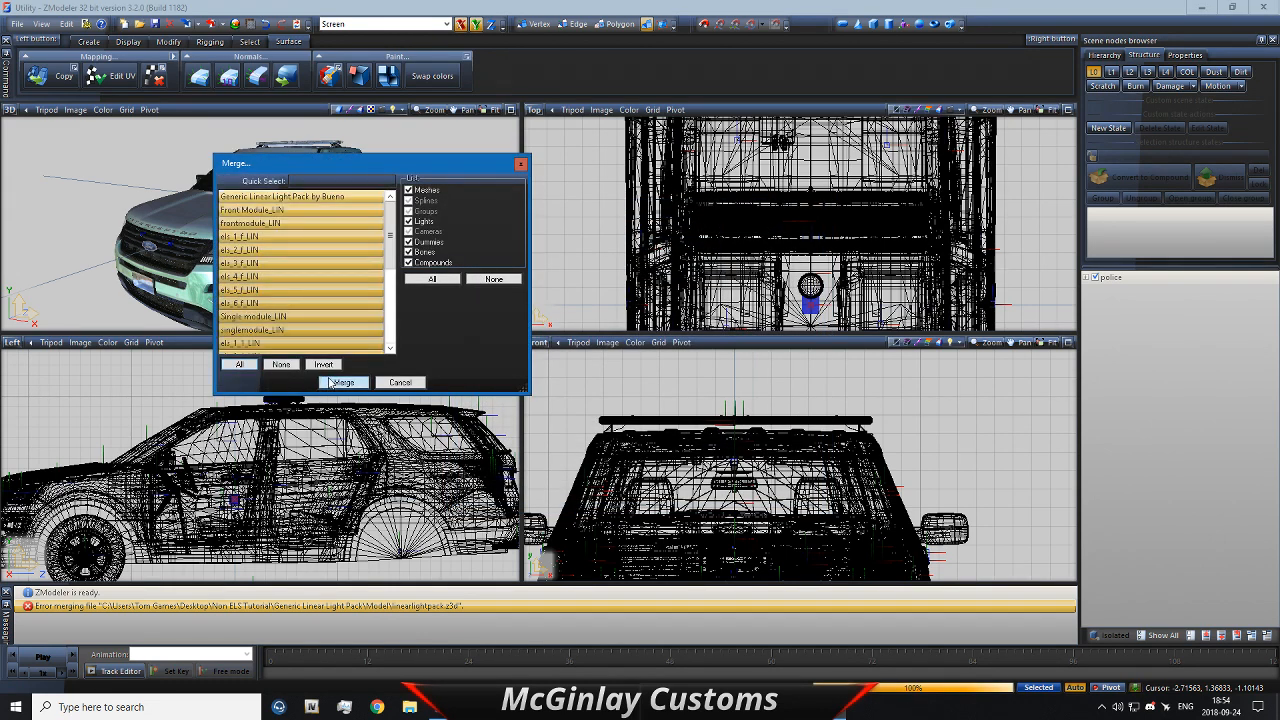
click(335, 382)
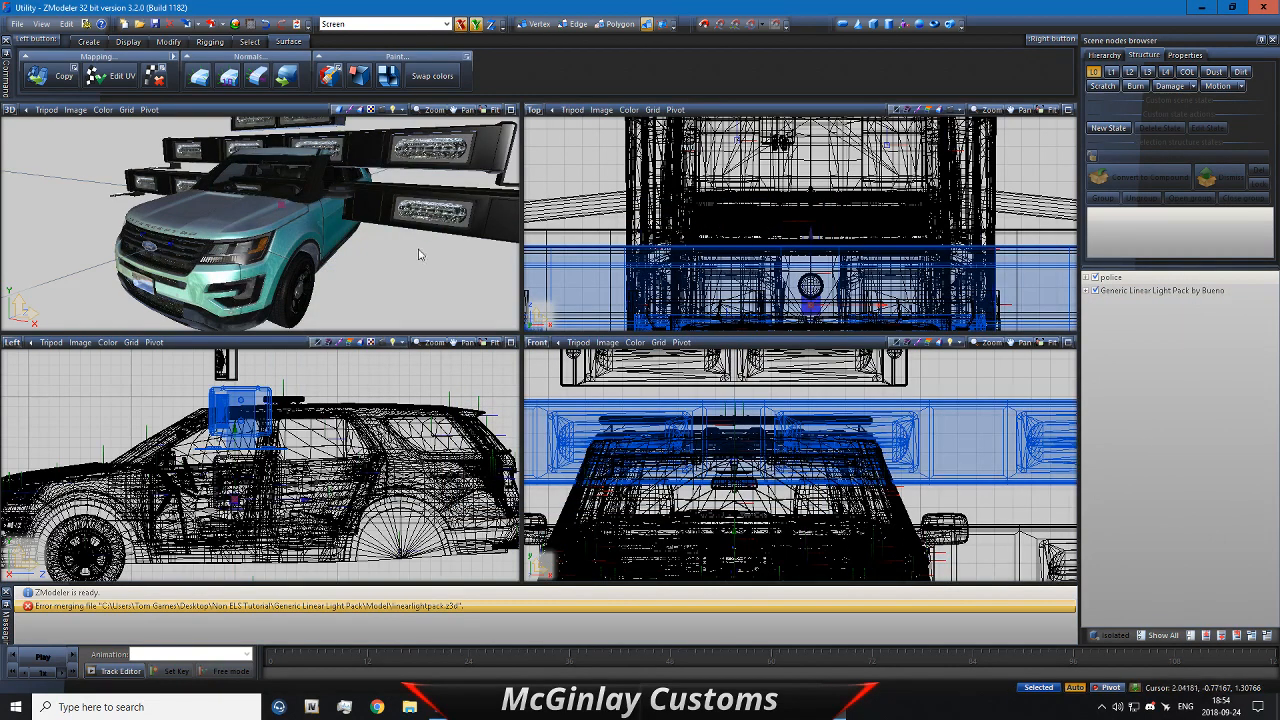
Step: Delete the Single, Dual, Four and Six module_LIN groups from the merged light pack
scroll(419, 254, down, 4)
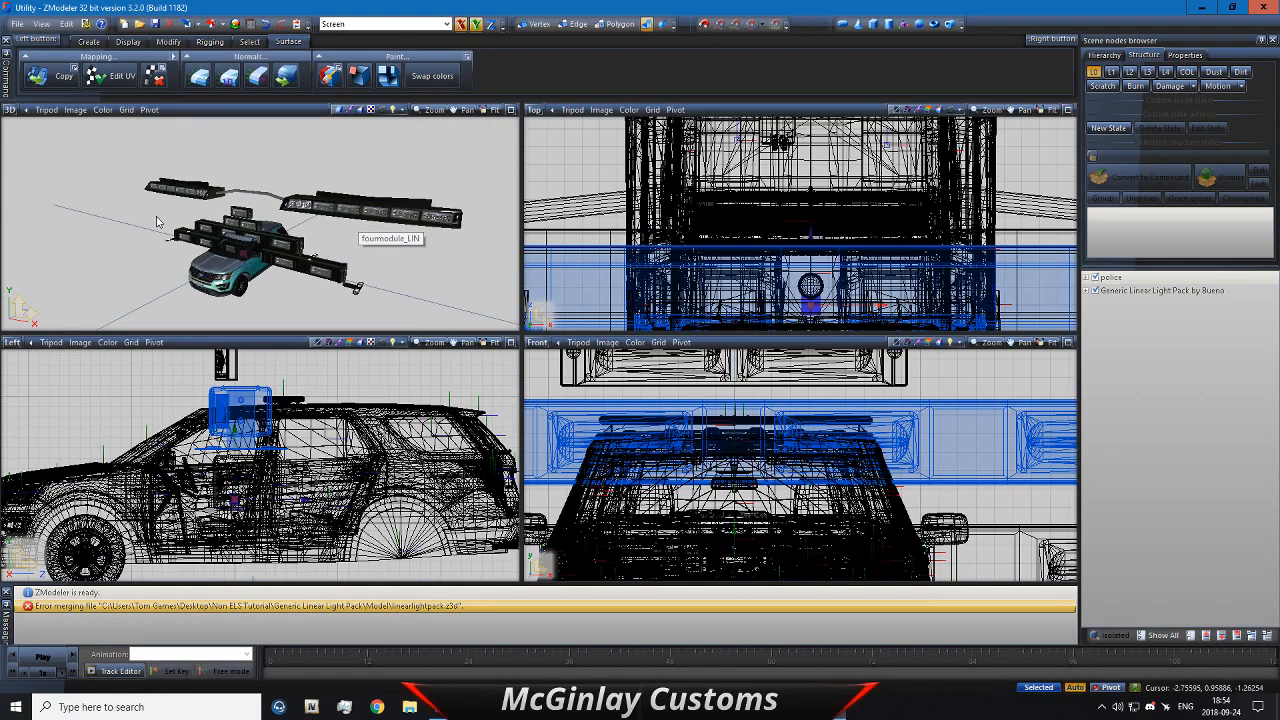
click(1040, 226)
click(1095, 290)
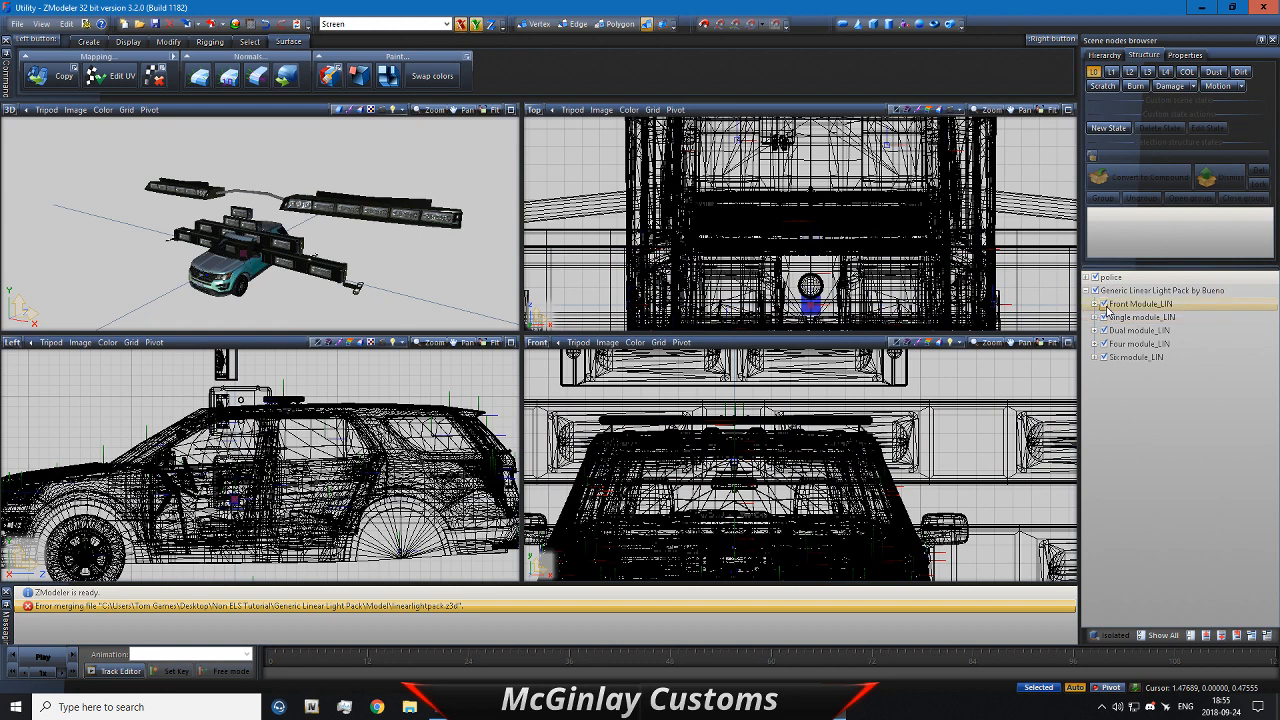
click(1104, 304)
click(1104, 304)
click(1142, 317)
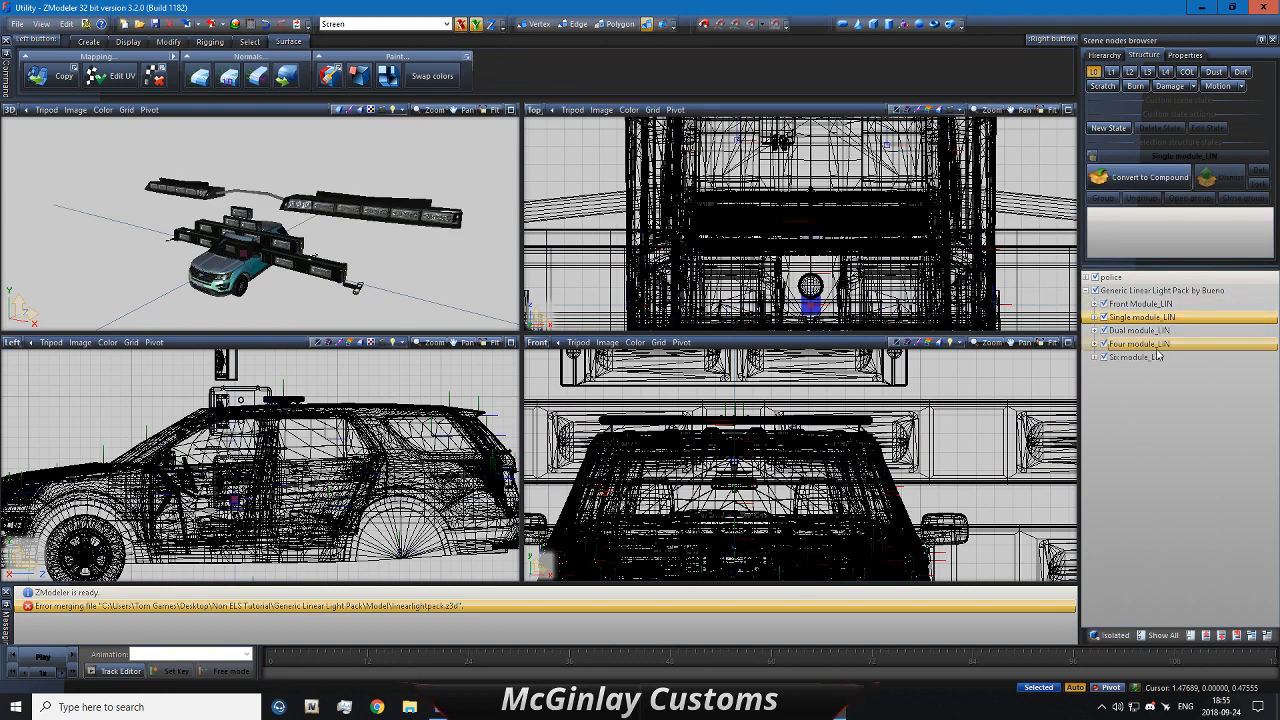
shift+click(1156, 355)
right_click(1152, 353)
click(1143, 352)
Step: Delete the Generic Linear Light Pack by Bueno parent node while keeping Front Module_LIN
click(1131, 305)
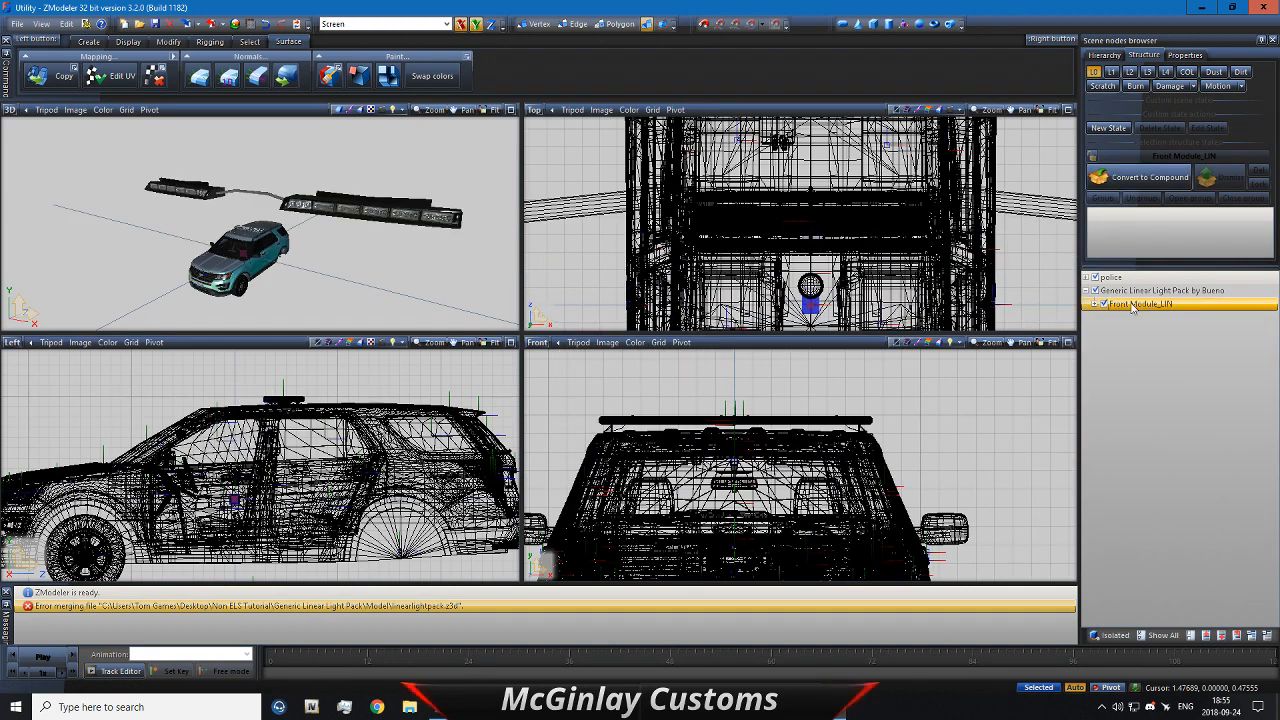
right_click(1124, 291)
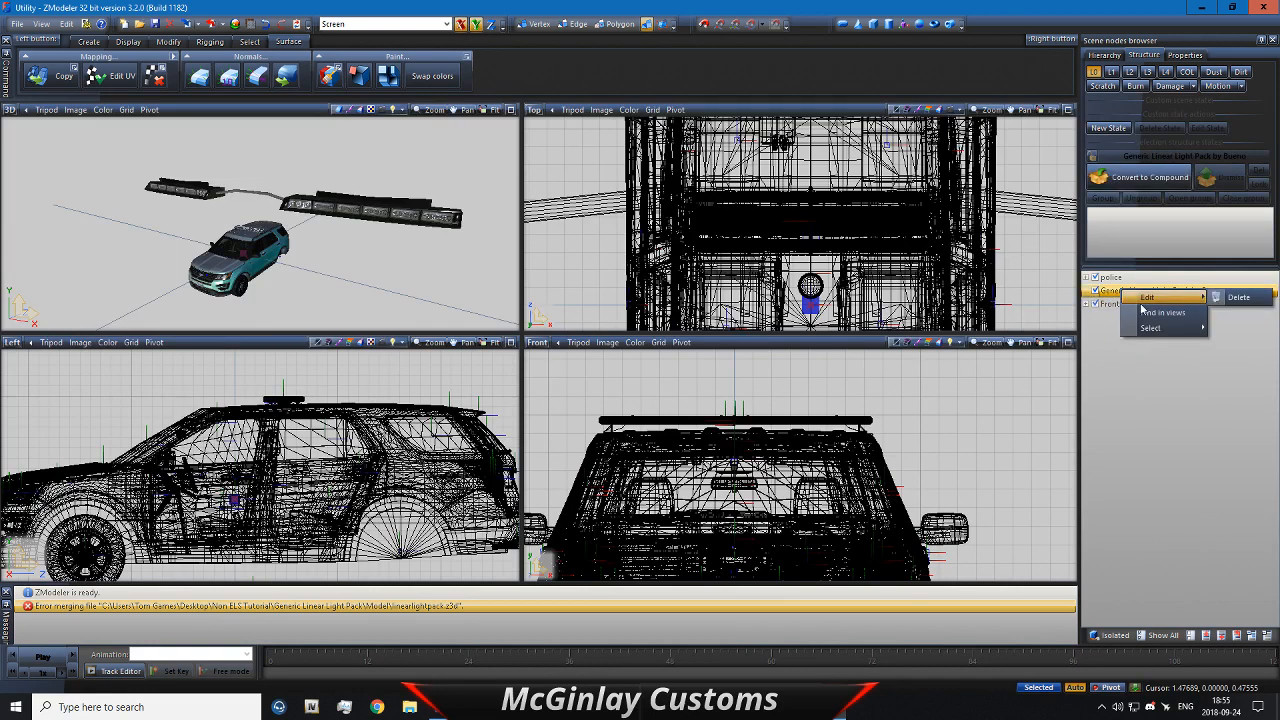
click(1240, 298)
Step: Show the six light parts els_1_f_LIN through els_6_f_LIN of Front Module_LIN
click(1087, 291)
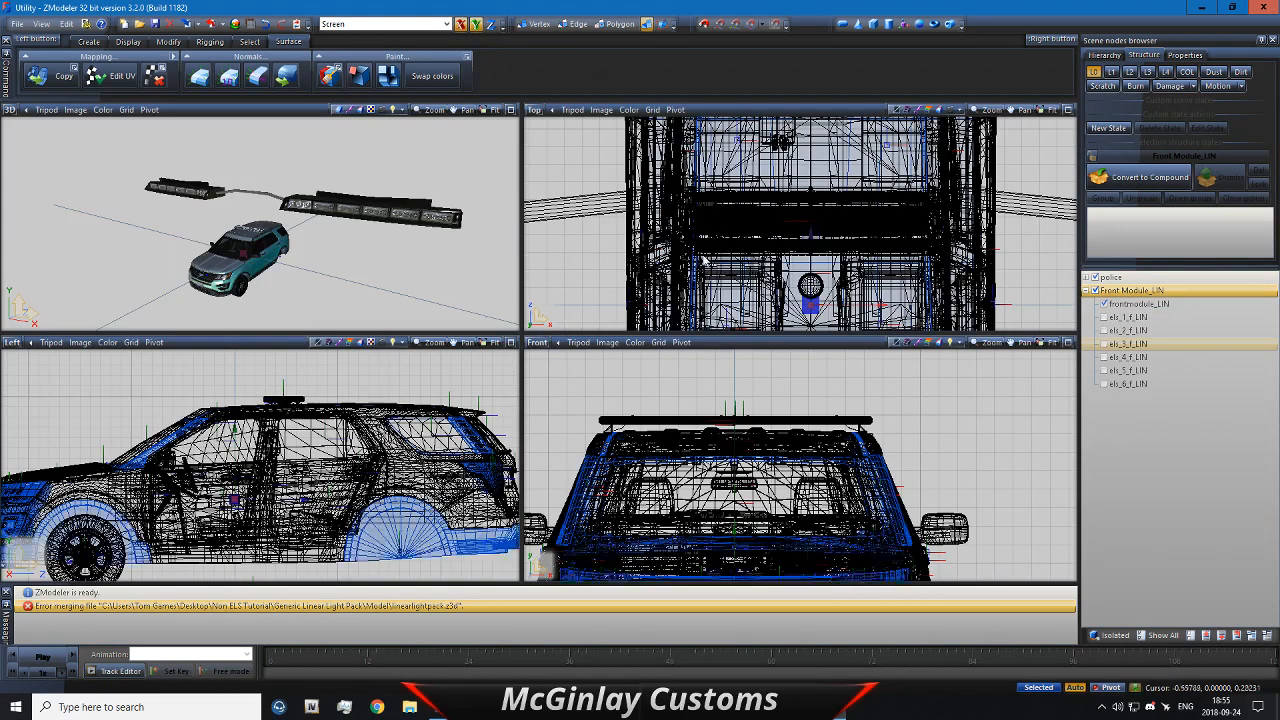
click(1104, 384)
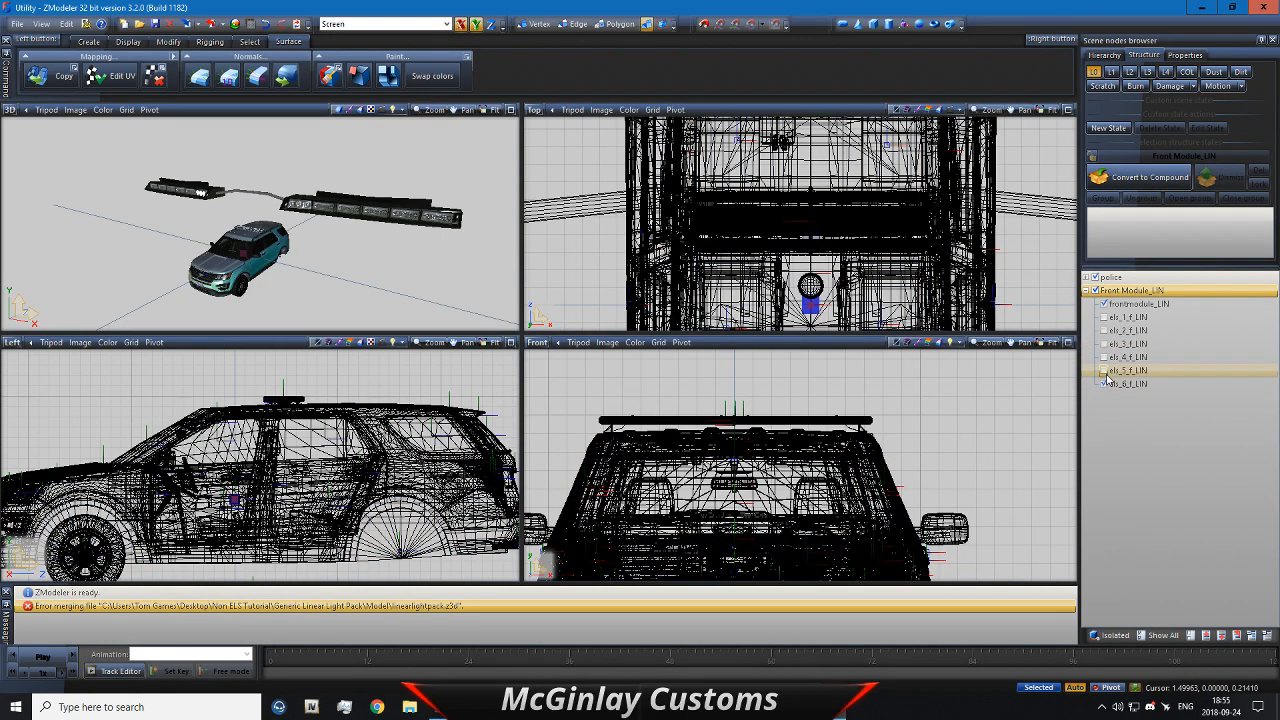
click(1104, 370)
click(1104, 357)
click(1104, 343)
click(1104, 330)
click(1104, 317)
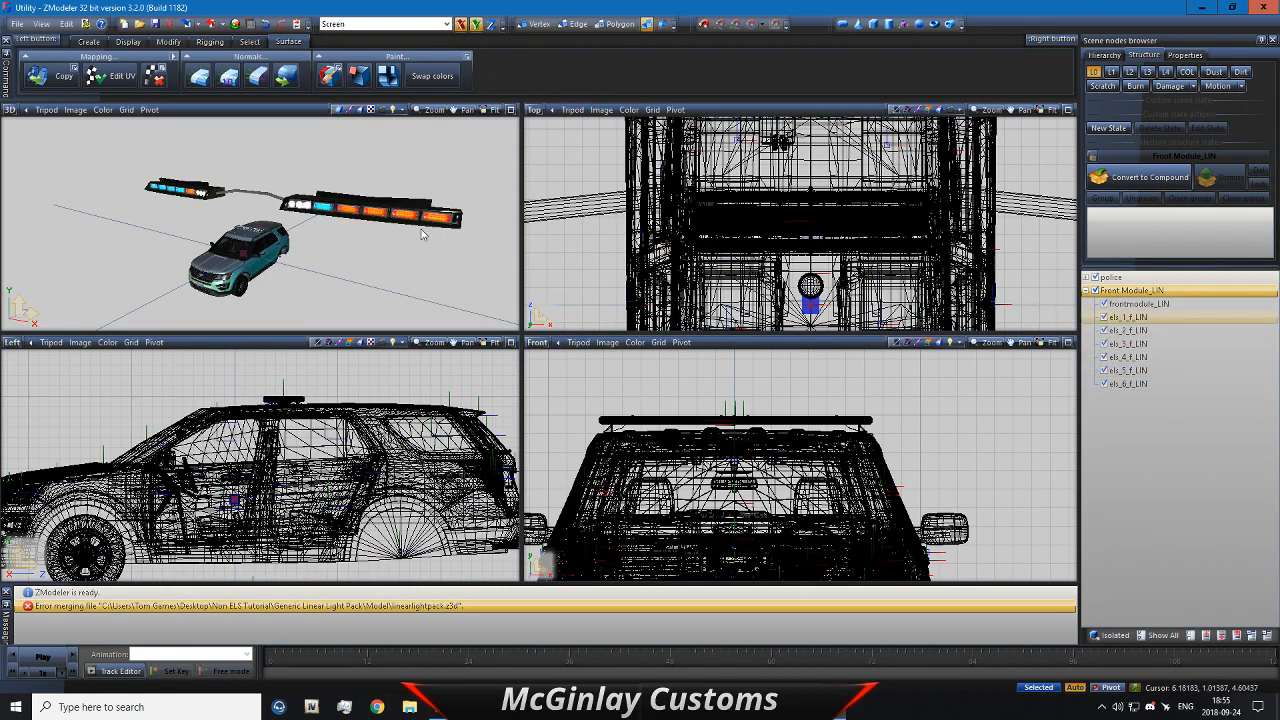
middle_drag(128, 184, 74, 172)
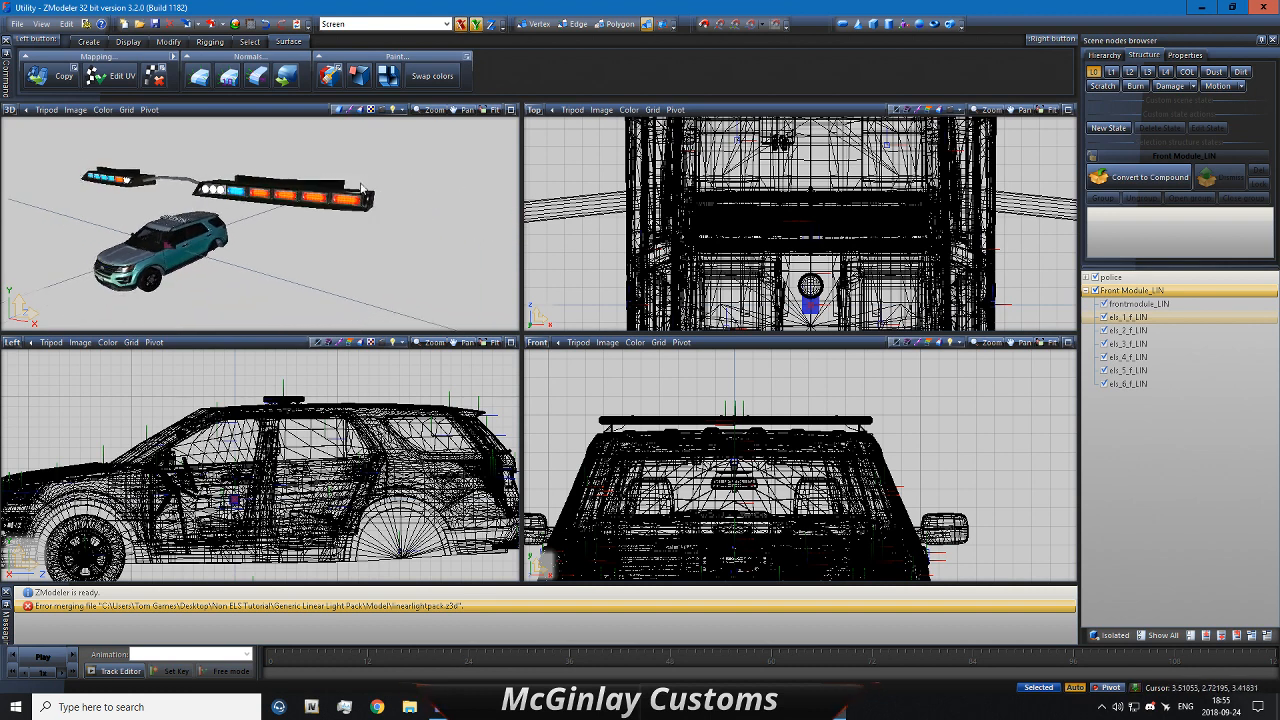
Step: Hide the police vehicle and bring the whole front light module into the front view
click(1096, 277)
scroll(410, 229, down, 2)
scroll(720, 383, down, 5)
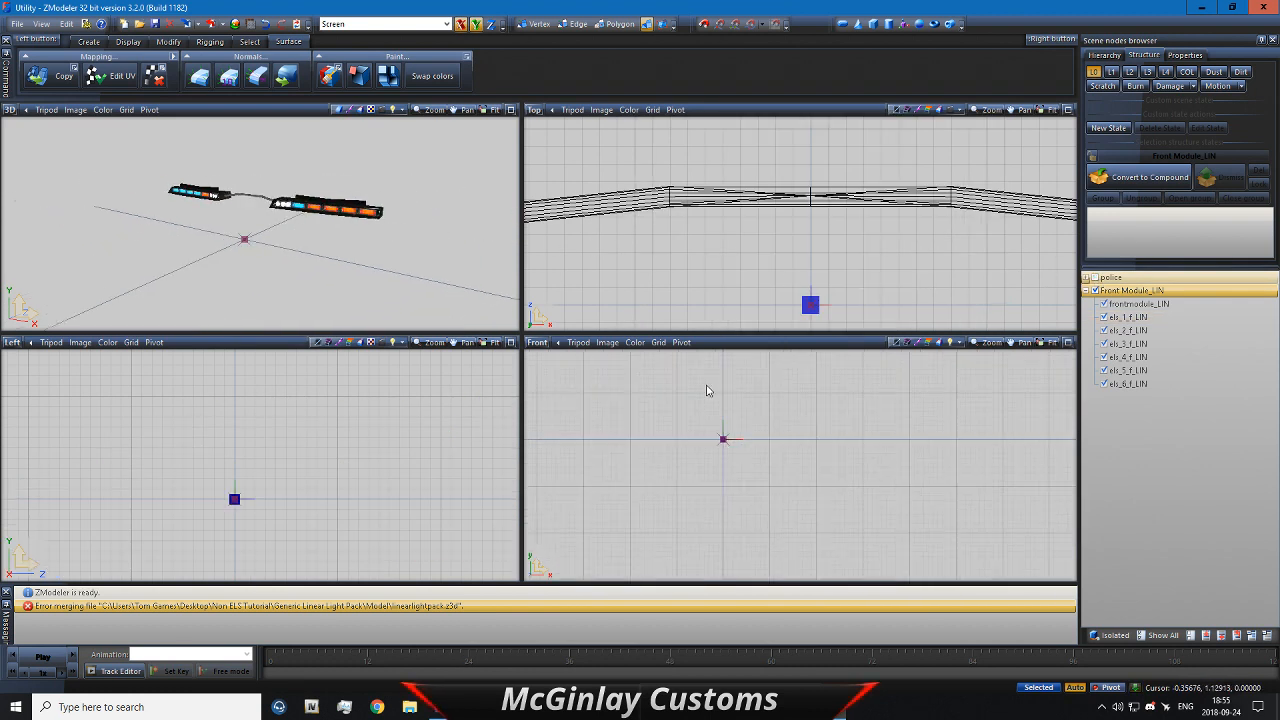
scroll(694, 446, down, 3)
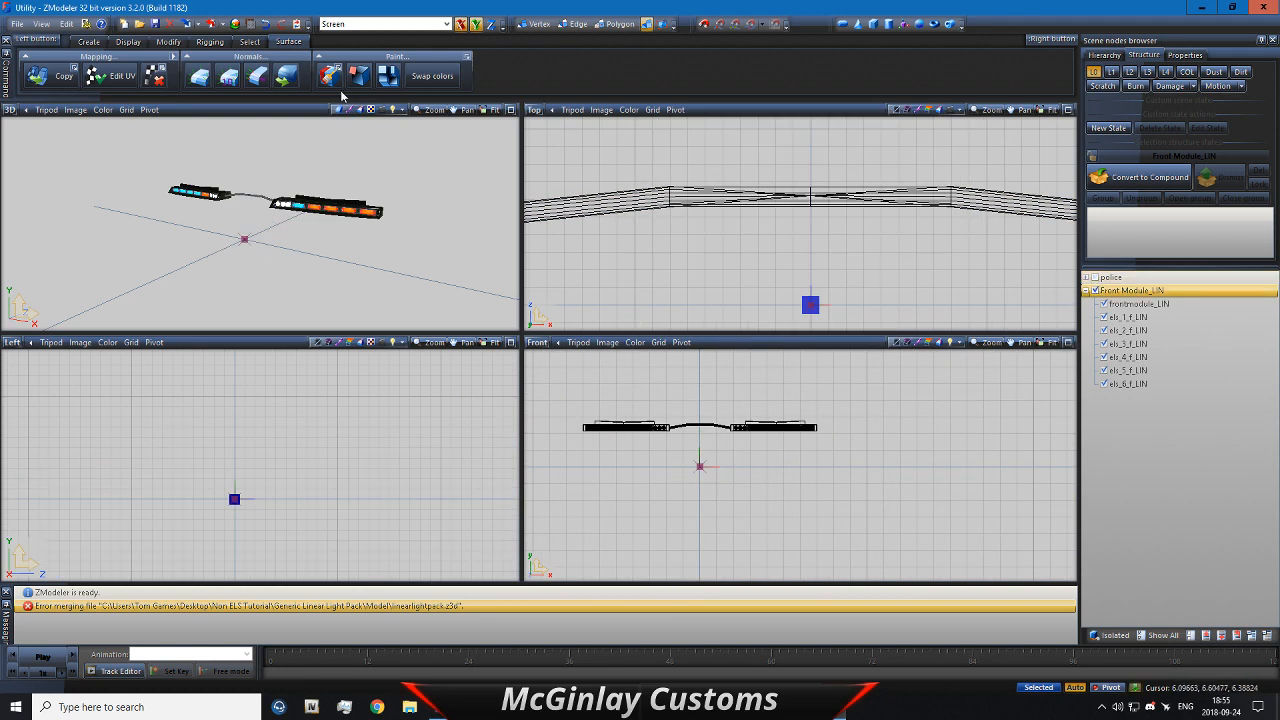
Step: Select all parts of the front light module in the front view with the Quadr selection
click(250, 41)
click(333, 70)
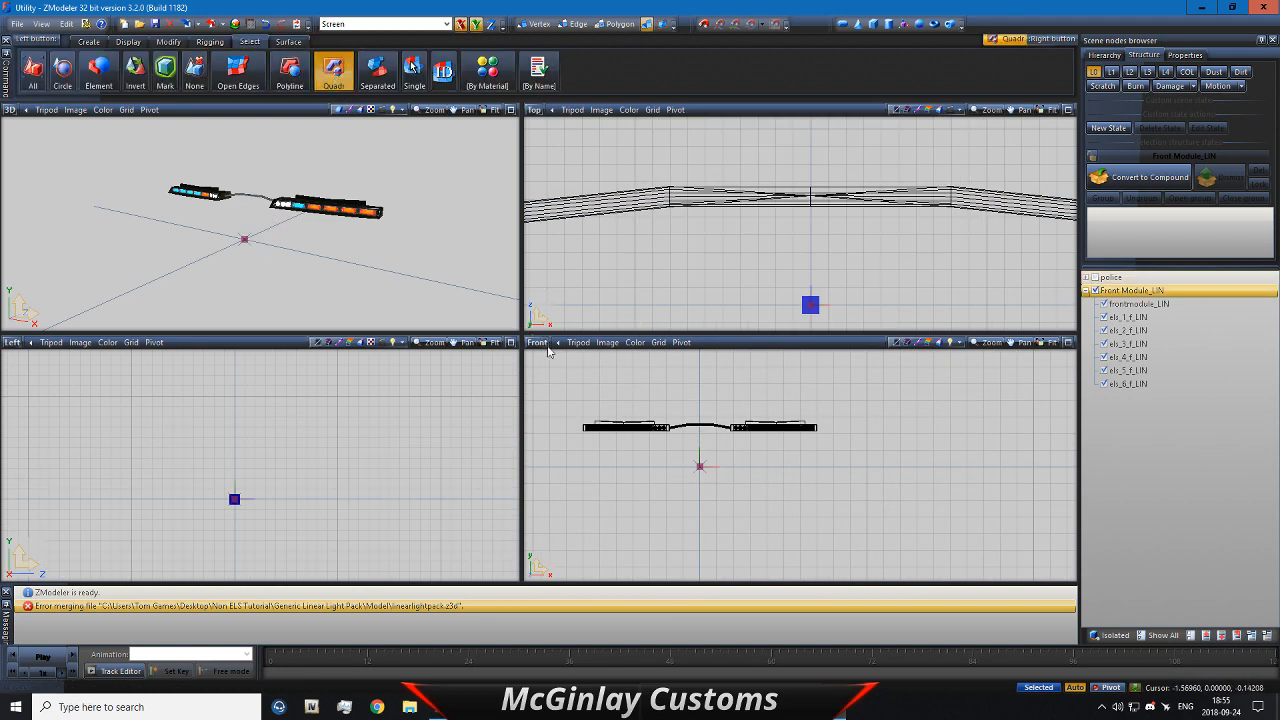
drag(613, 416, 846, 463)
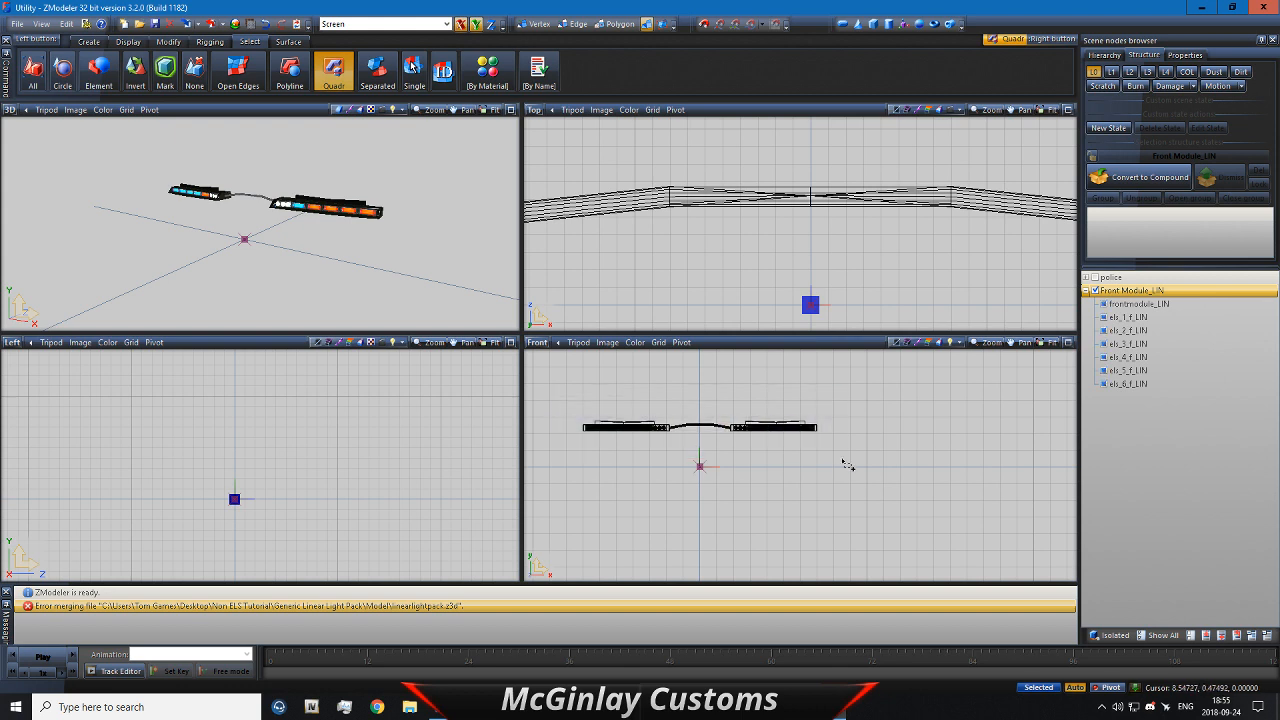
Step: Scale the selected front light module down and, with the police vehicle shown, adjust its scale to roughly the cabin's width
click(168, 41)
click(297, 70)
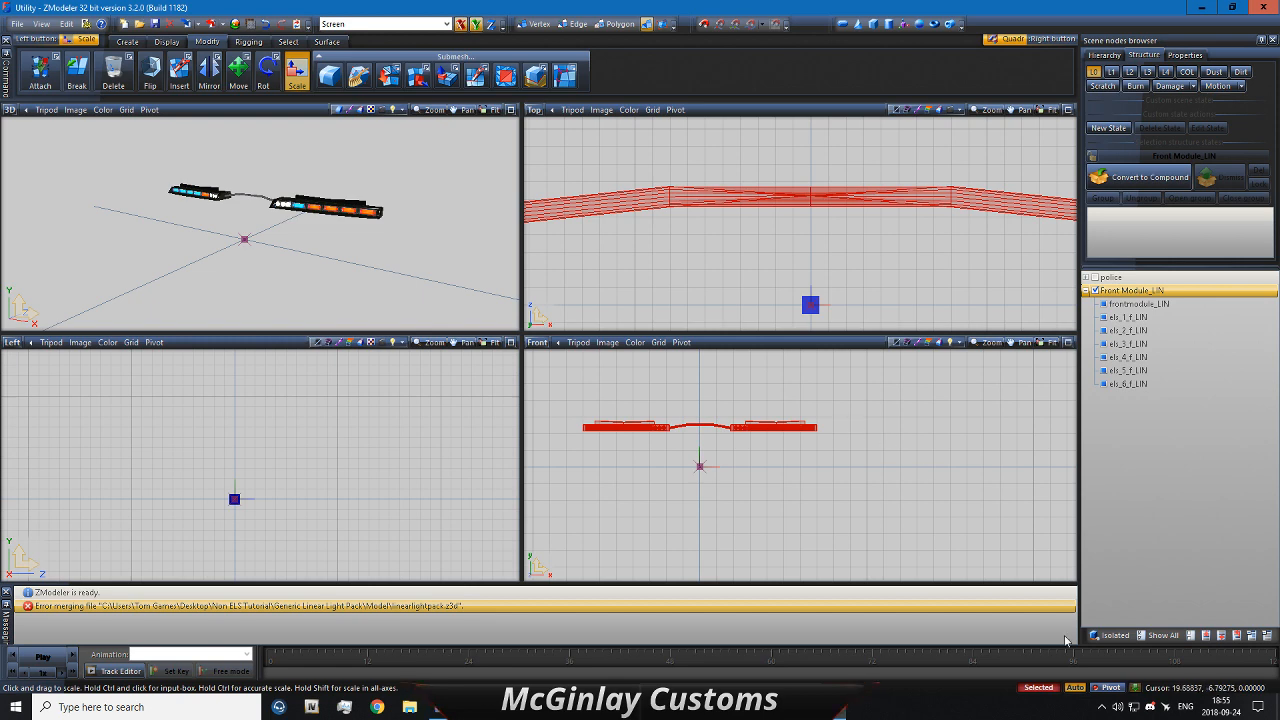
drag(863, 434, 878, 369)
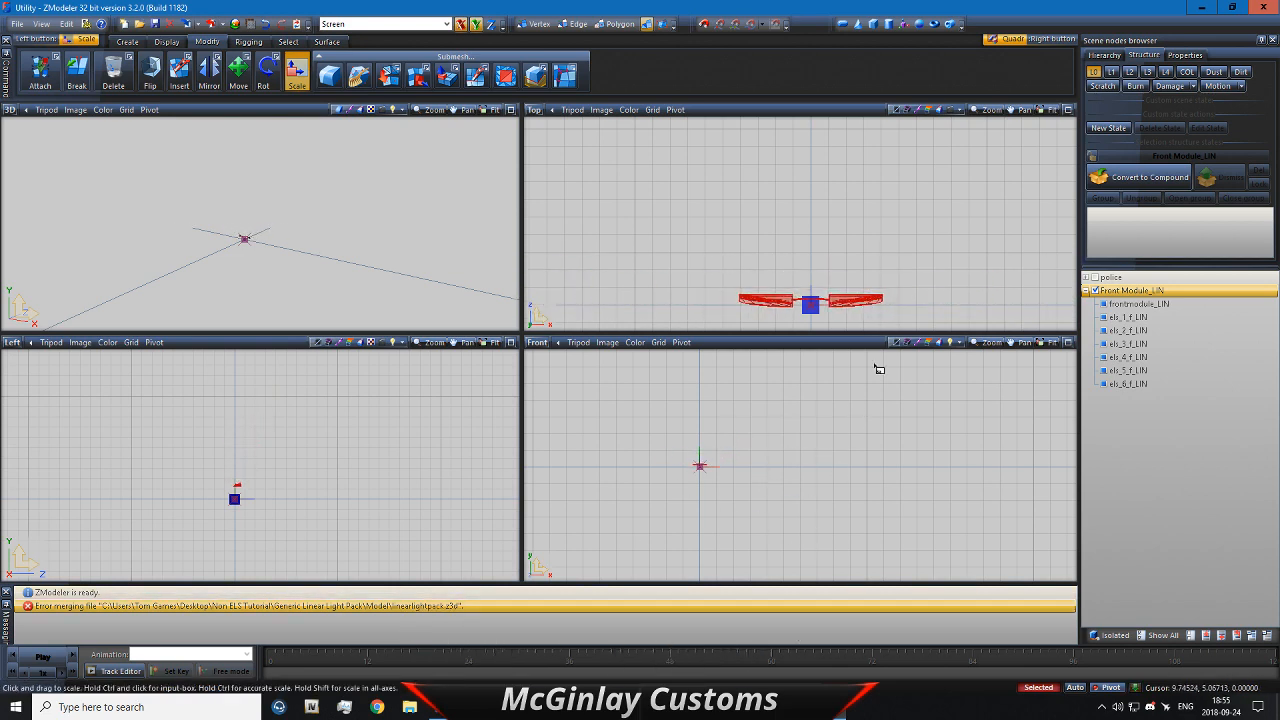
click(1095, 277)
scroll(687, 498, up, 4)
scroll(684, 497, up, 3)
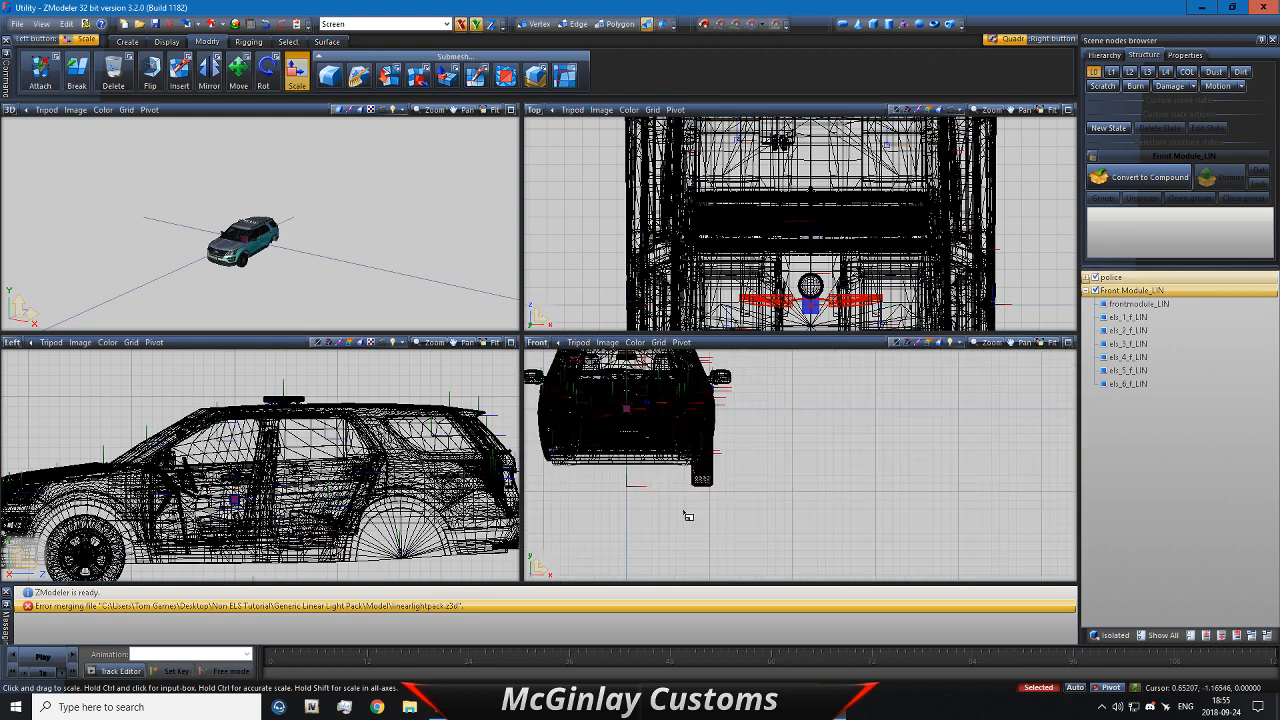
drag(684, 512, 840, 383)
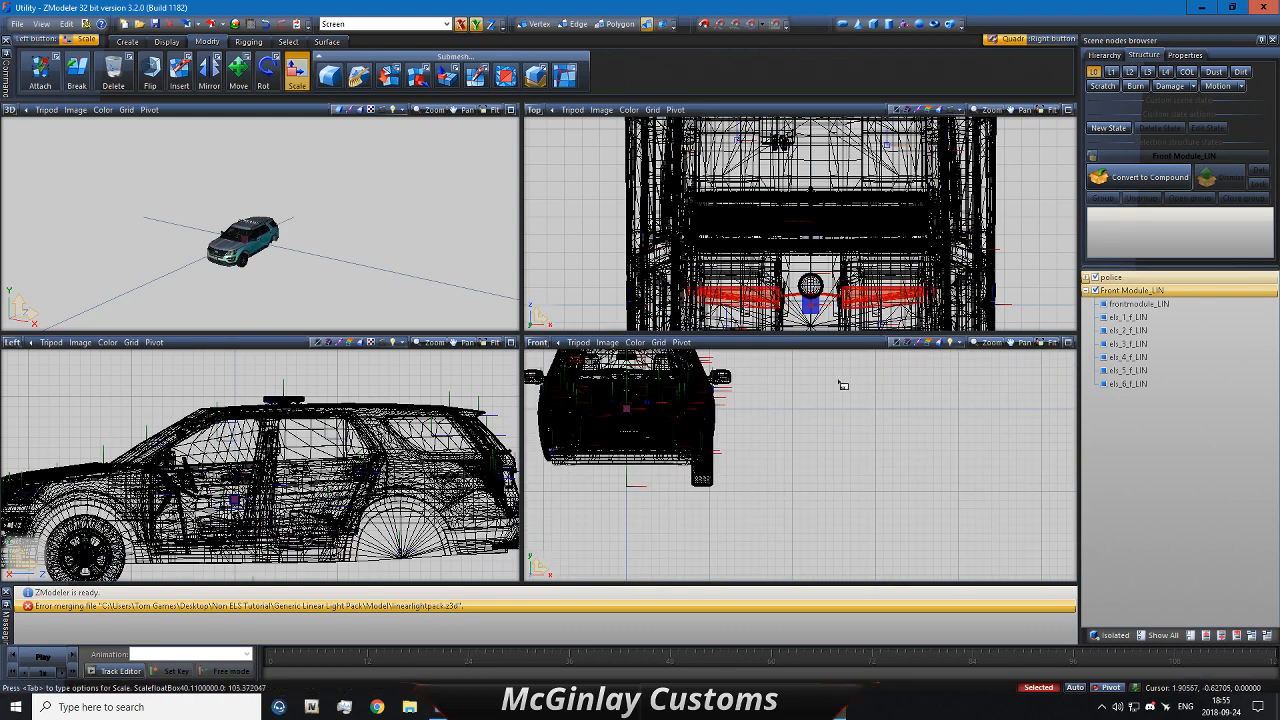
Step: Move the light module vertically up until it sits just below the vehicle's roof
middle_drag(738, 448, 731, 577)
click(239, 72)
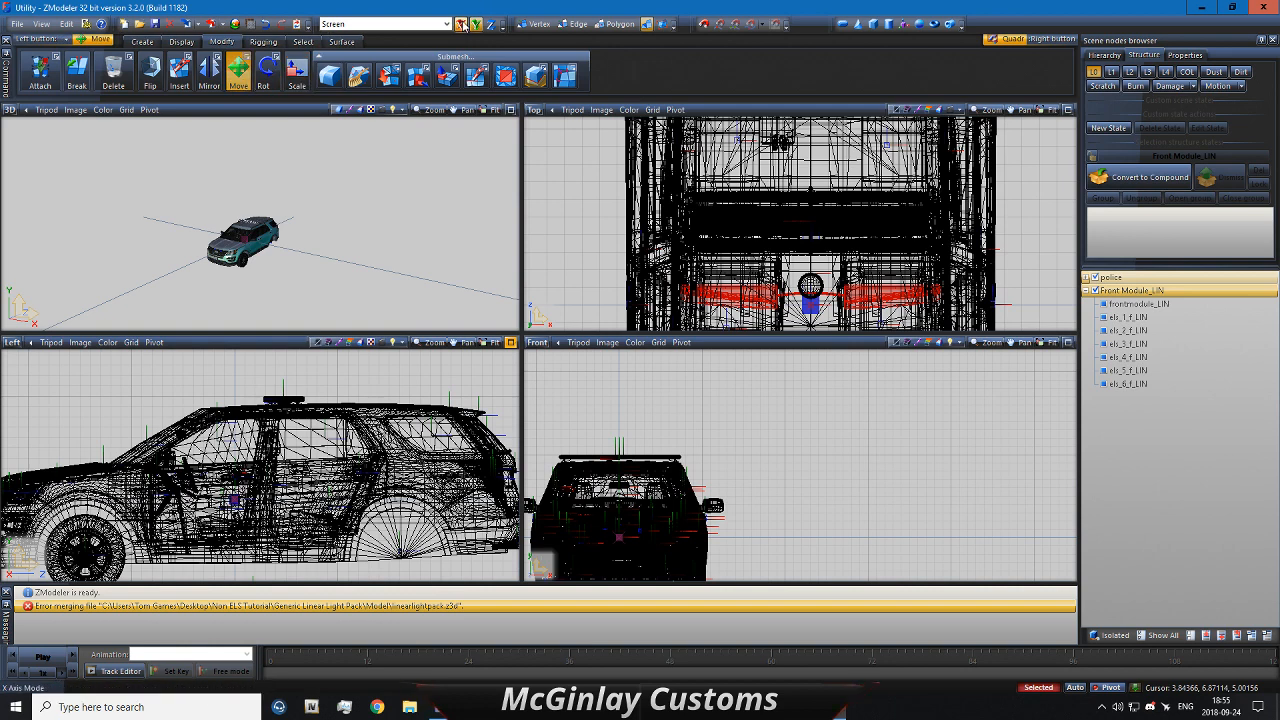
mouse_move(703, 349)
mouse_down()
mouse_move(703, 384)
mouse_move(700, 367)
mouse_up()
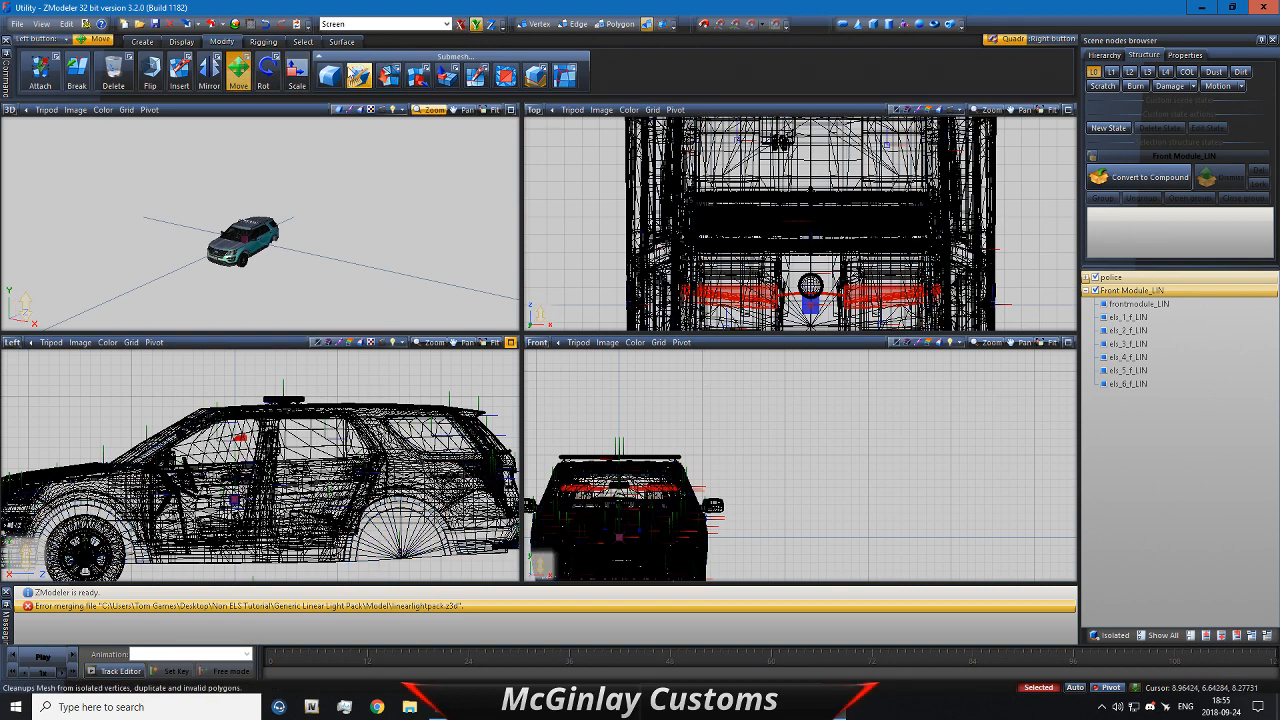
click(268, 25)
drag(747, 537, 744, 503)
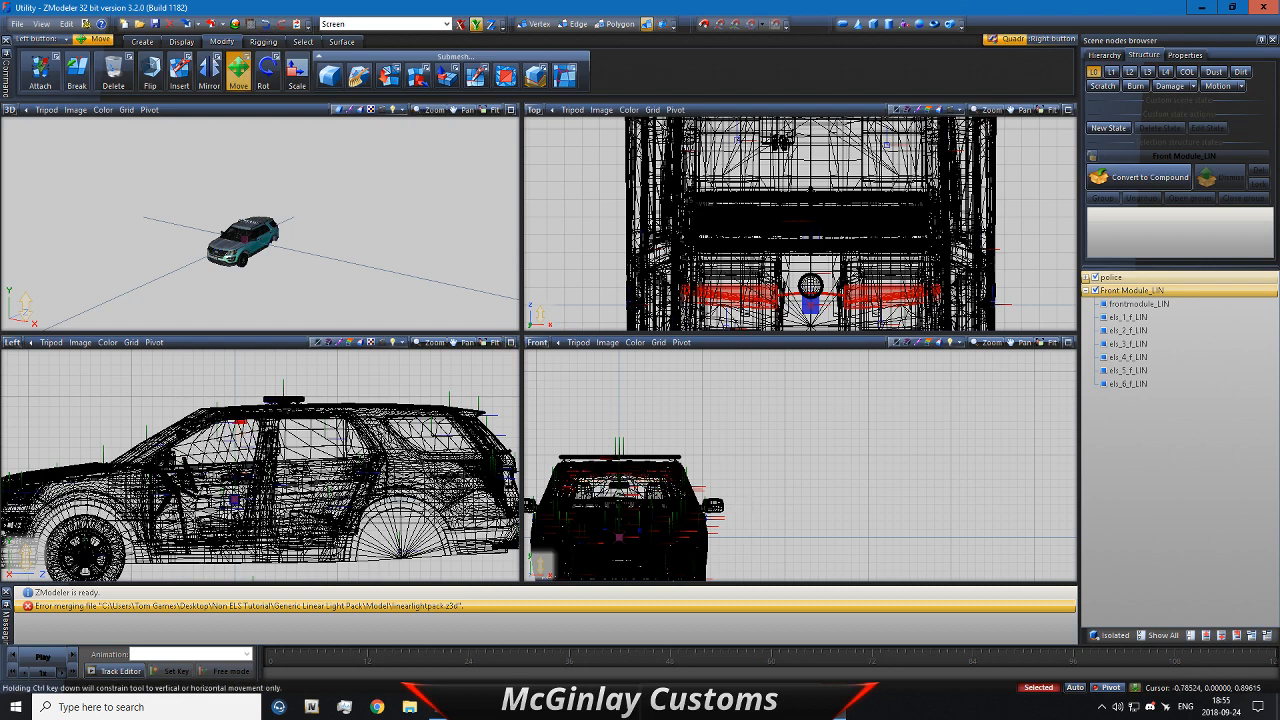
Step: Move the light module forward to the top of the windshield and lower it slightly below the roof edge
scroll(253, 400, up, 2)
drag(253, 400, 189, 406)
scroll(250, 240, up, 6)
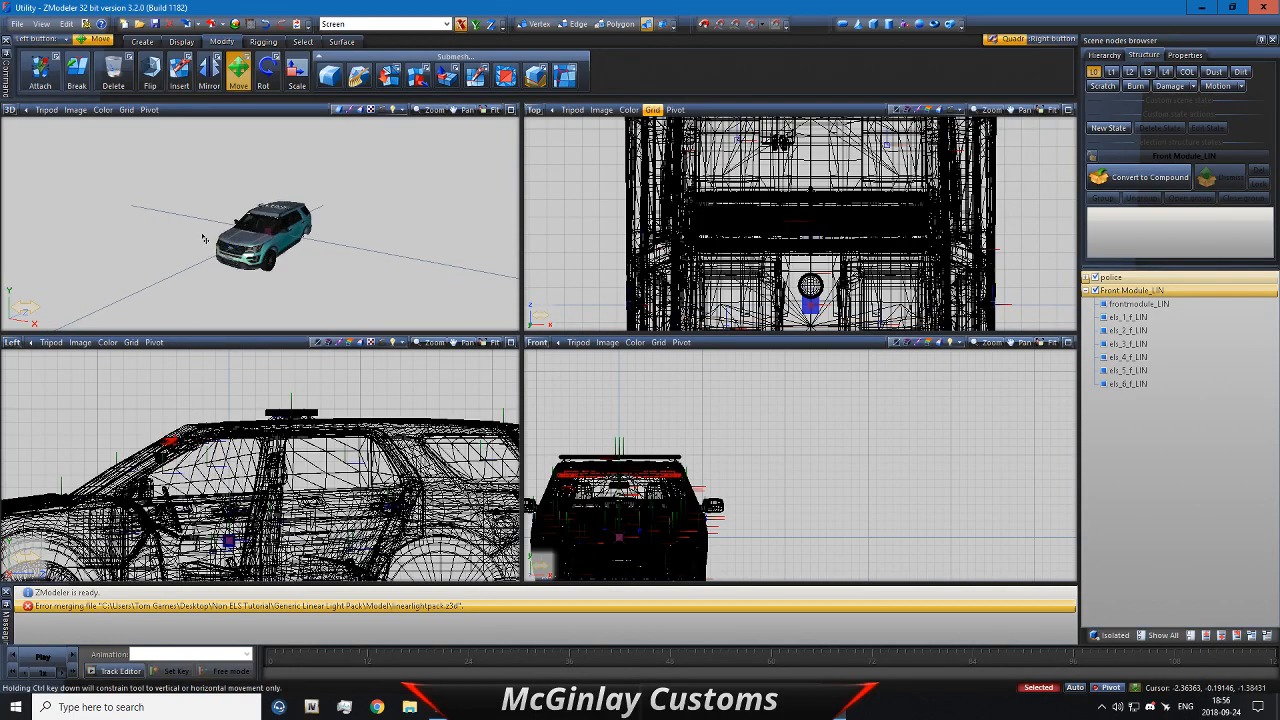
click(477, 24)
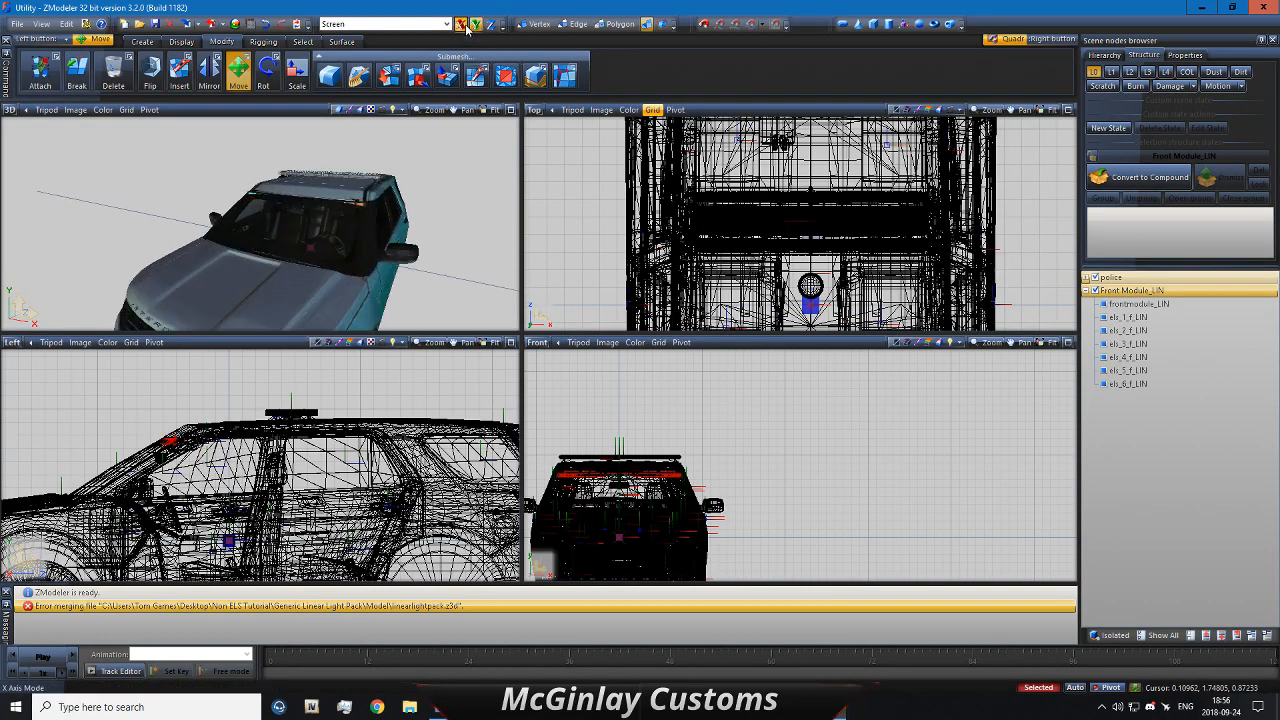
drag(237, 383, 237, 396)
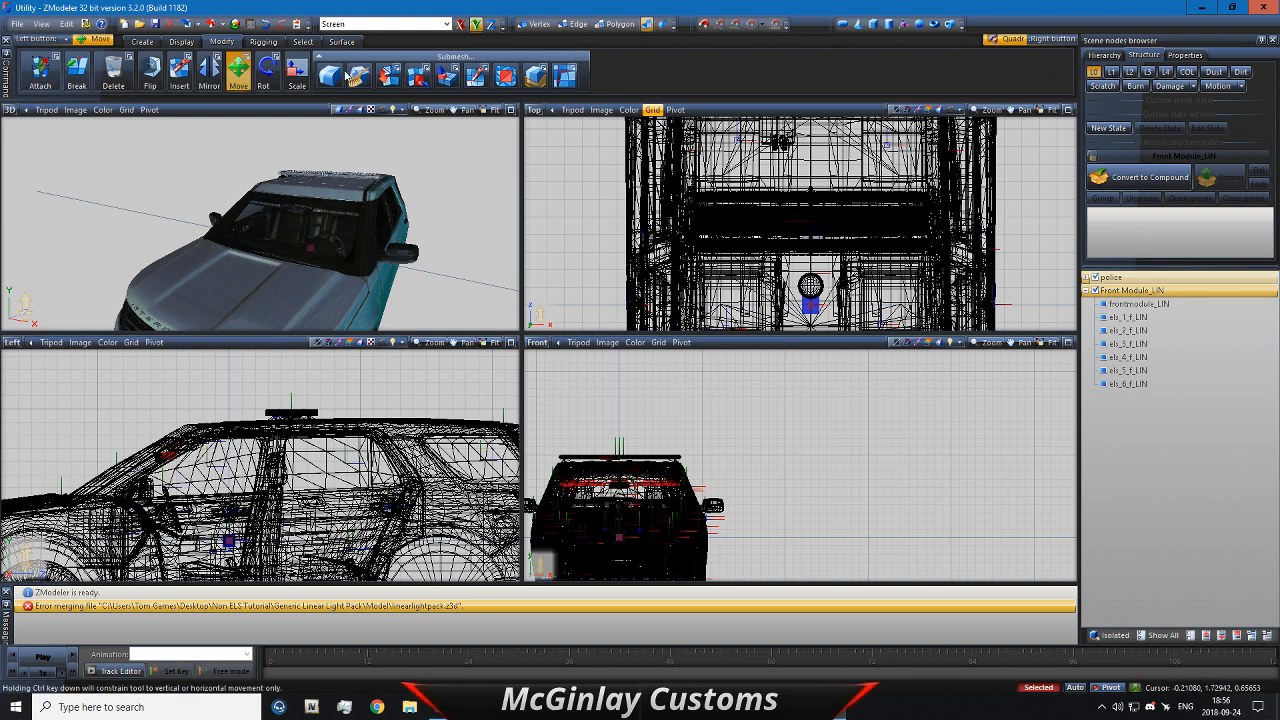
Step: Scale the light module down slightly so it fits between the windshield pillars
click(461, 24)
click(297, 70)
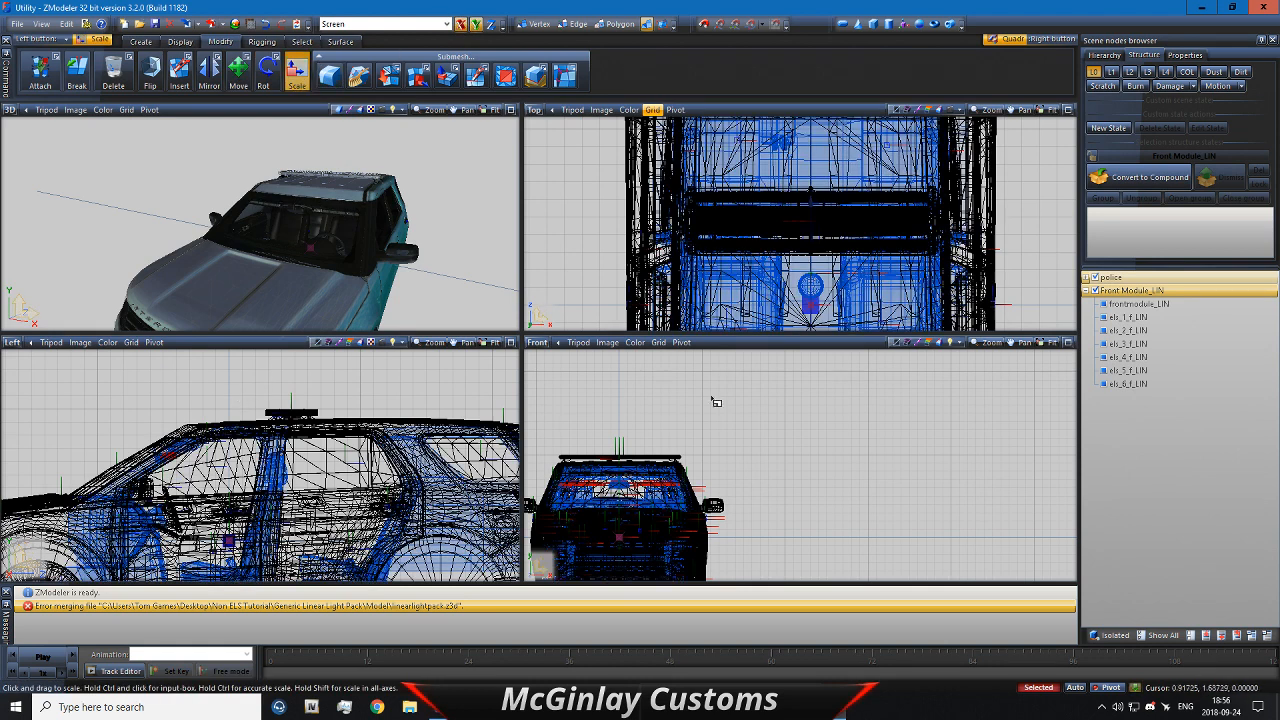
drag(723, 487, 703, 487)
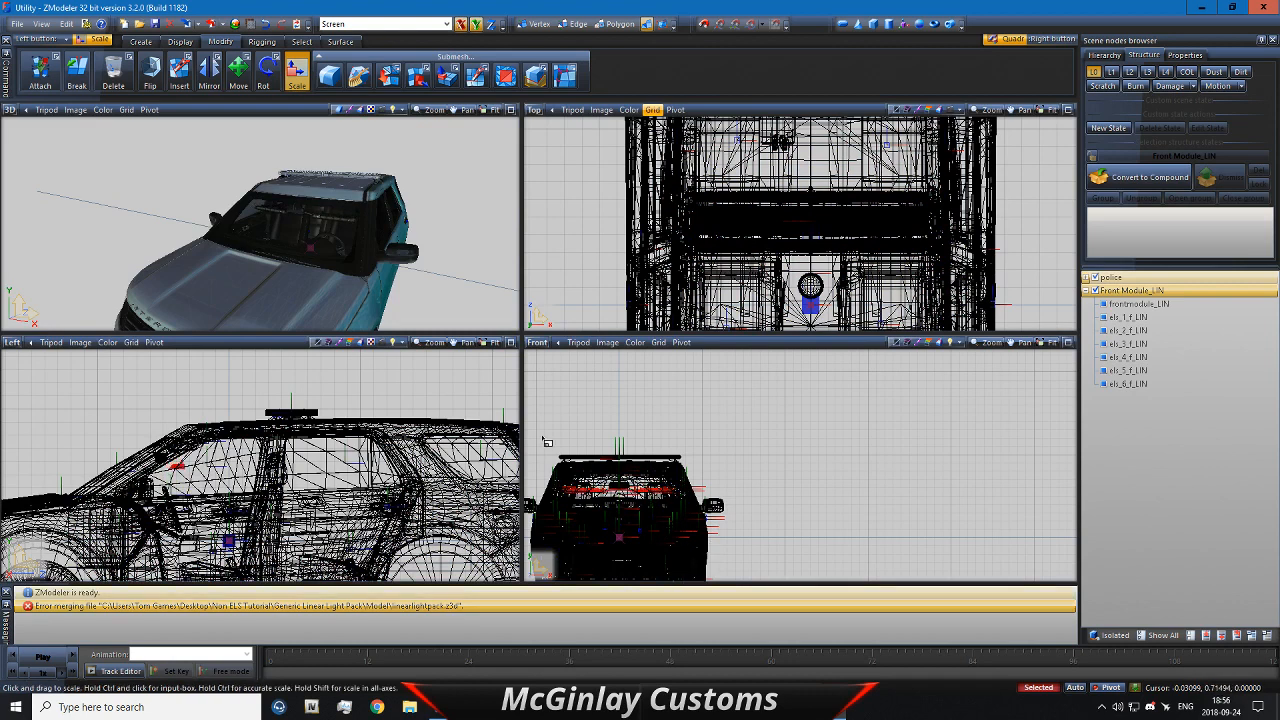
Step: Raise the scaled light module back towards the roof and shift it forward to the inside of the windshield
click(238, 70)
click(238, 412)
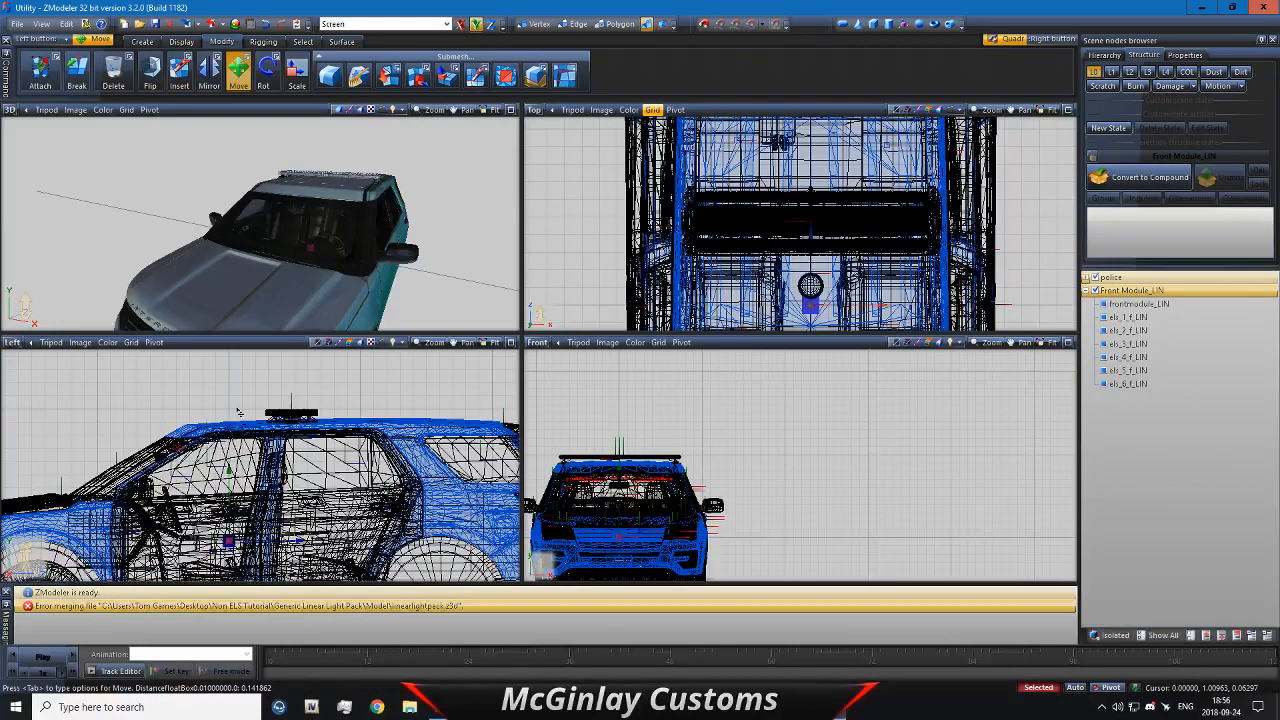
drag(238, 418, 238, 418)
click(460, 23)
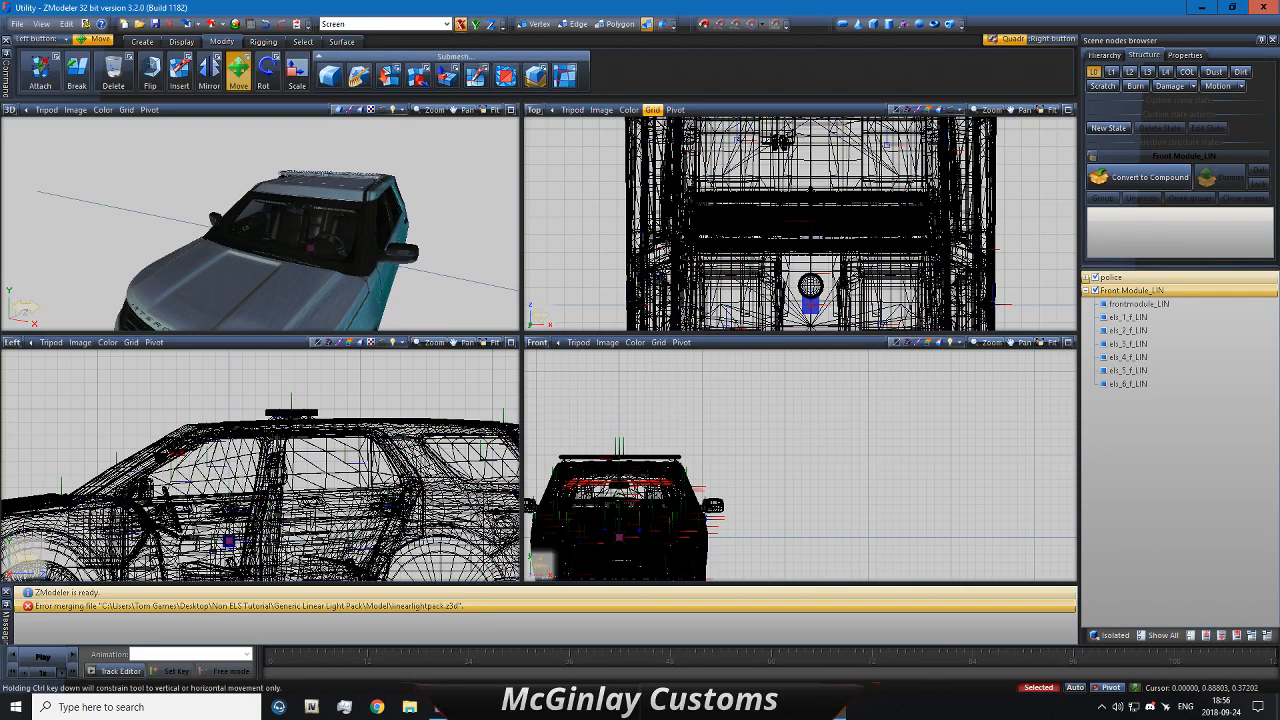
click(228, 460)
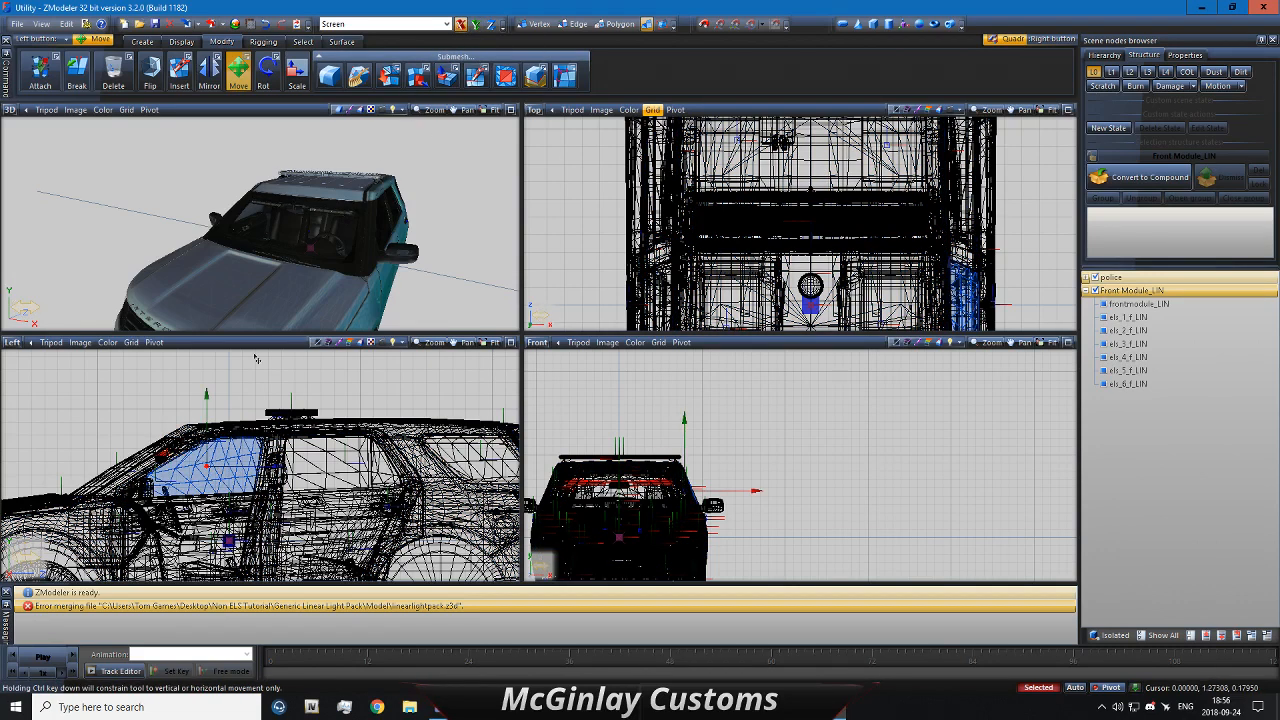
Step: Fine-tune the light module's height and lengthwise position so it sits just behind the upper windshield
middle_drag(252, 274, 290, 160)
scroll(304, 230, up, 3)
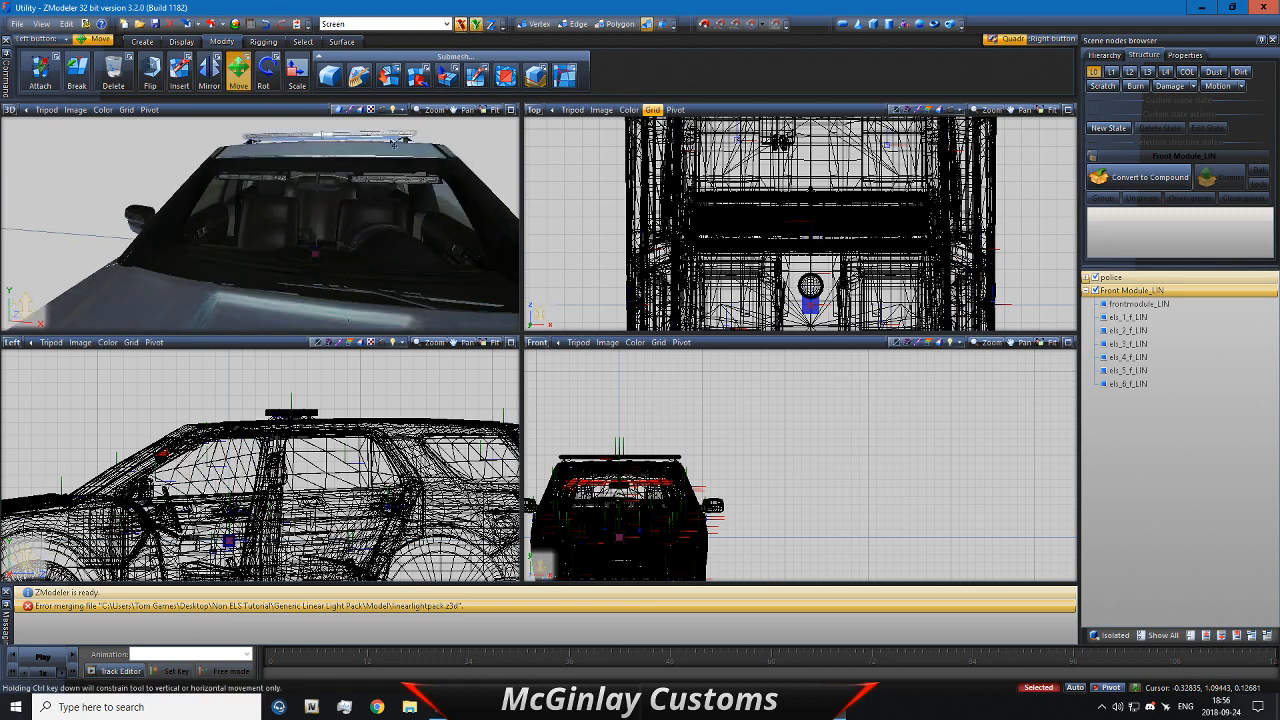
drag(236, 410, 232, 404)
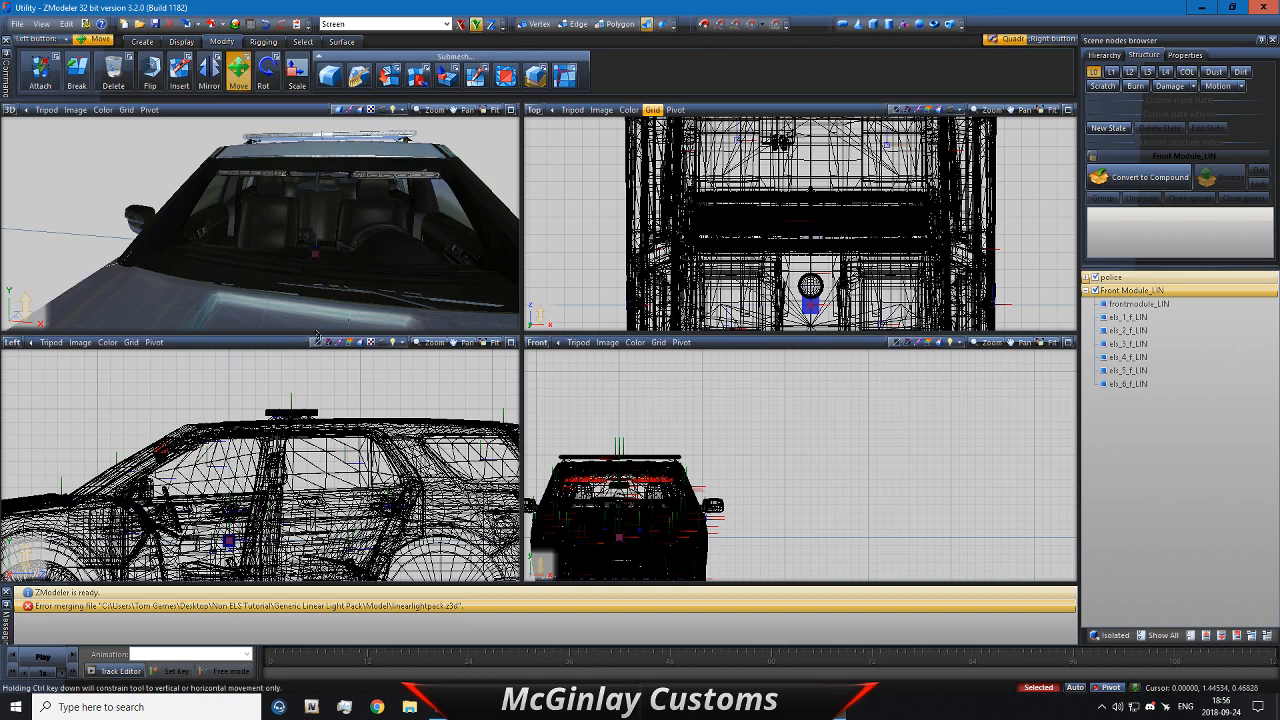
middle_drag(327, 322, 309, 322)
drag(289, 402, 287, 405)
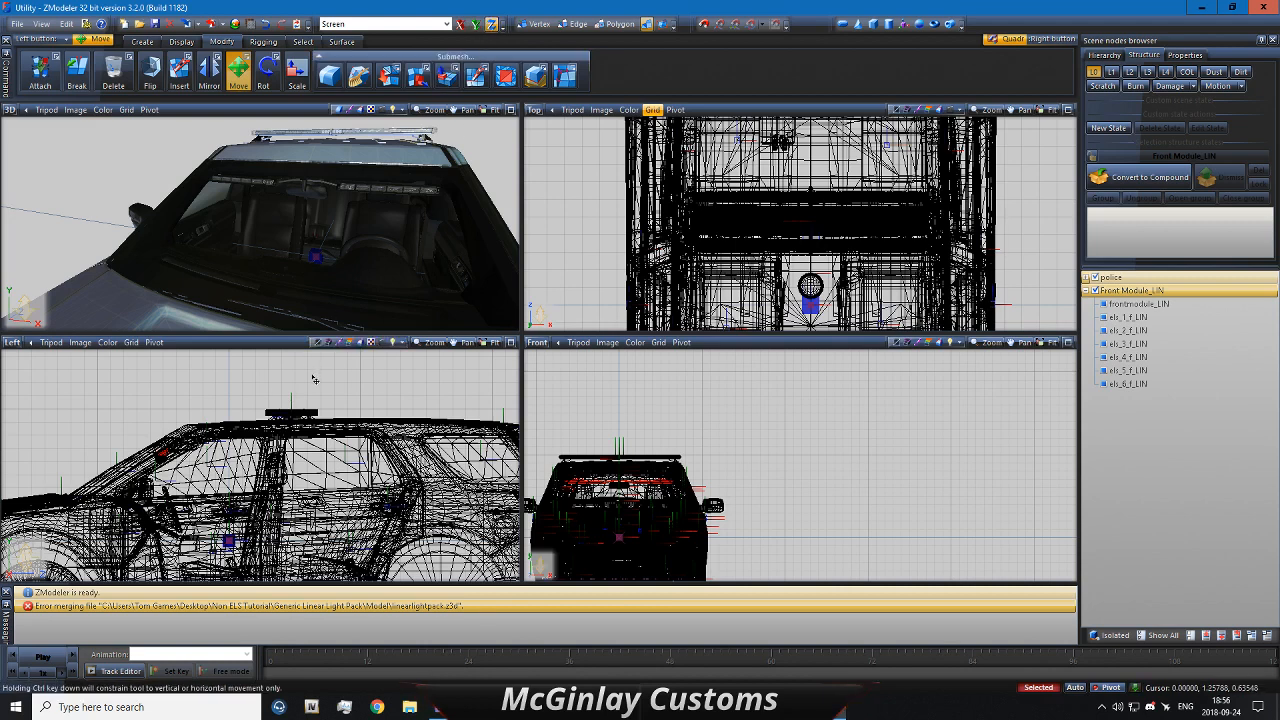
click(267, 28)
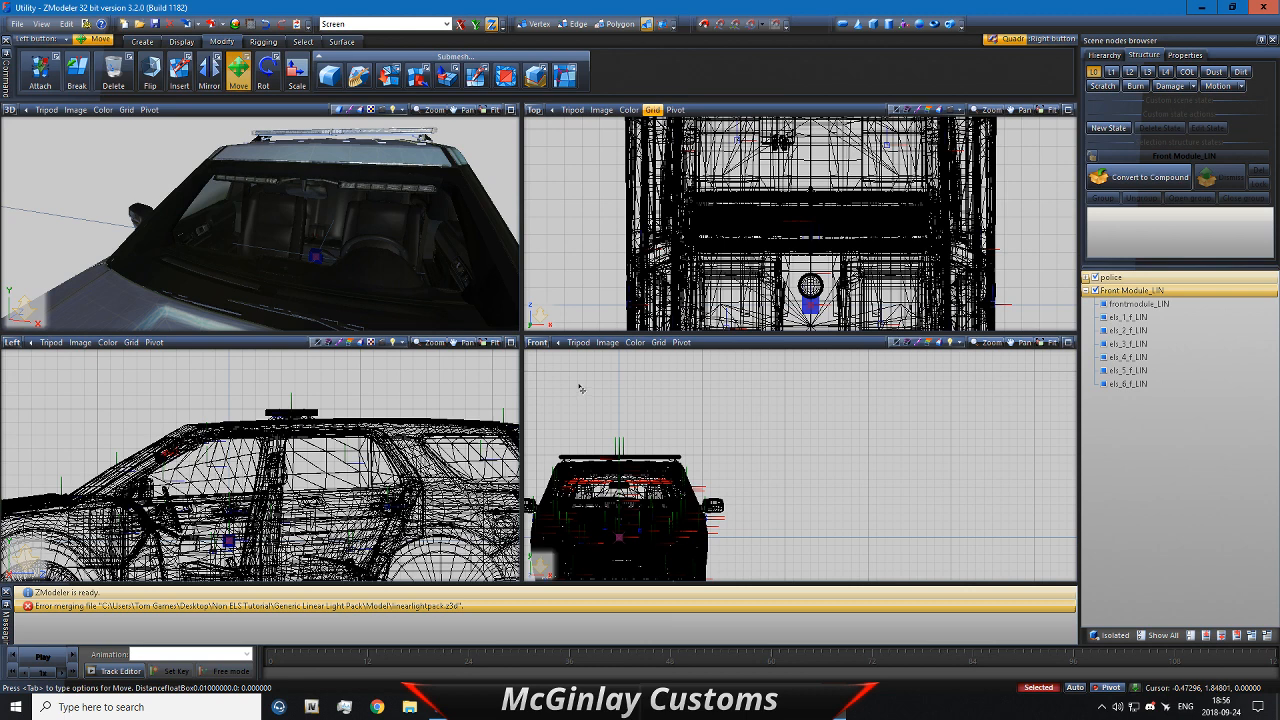
middle_drag(300, 262, 401, 257)
scroll(401, 257, down, 4)
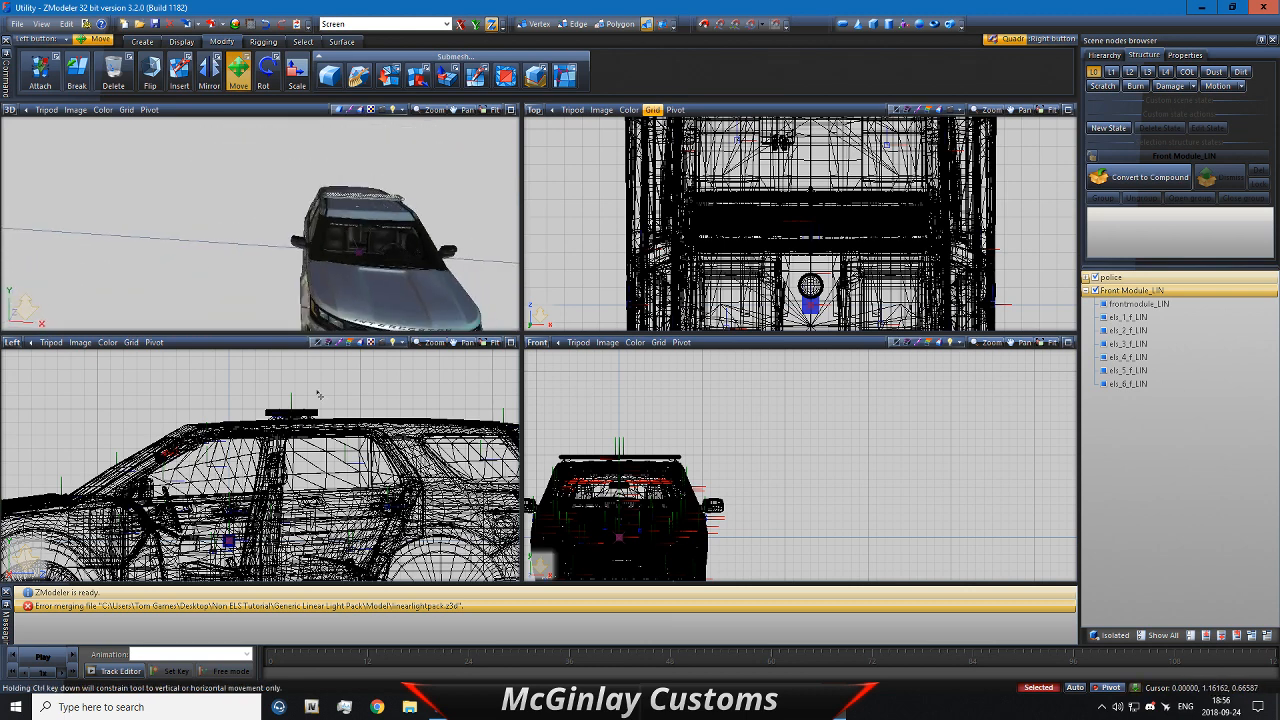
scroll(200, 405, down, 4)
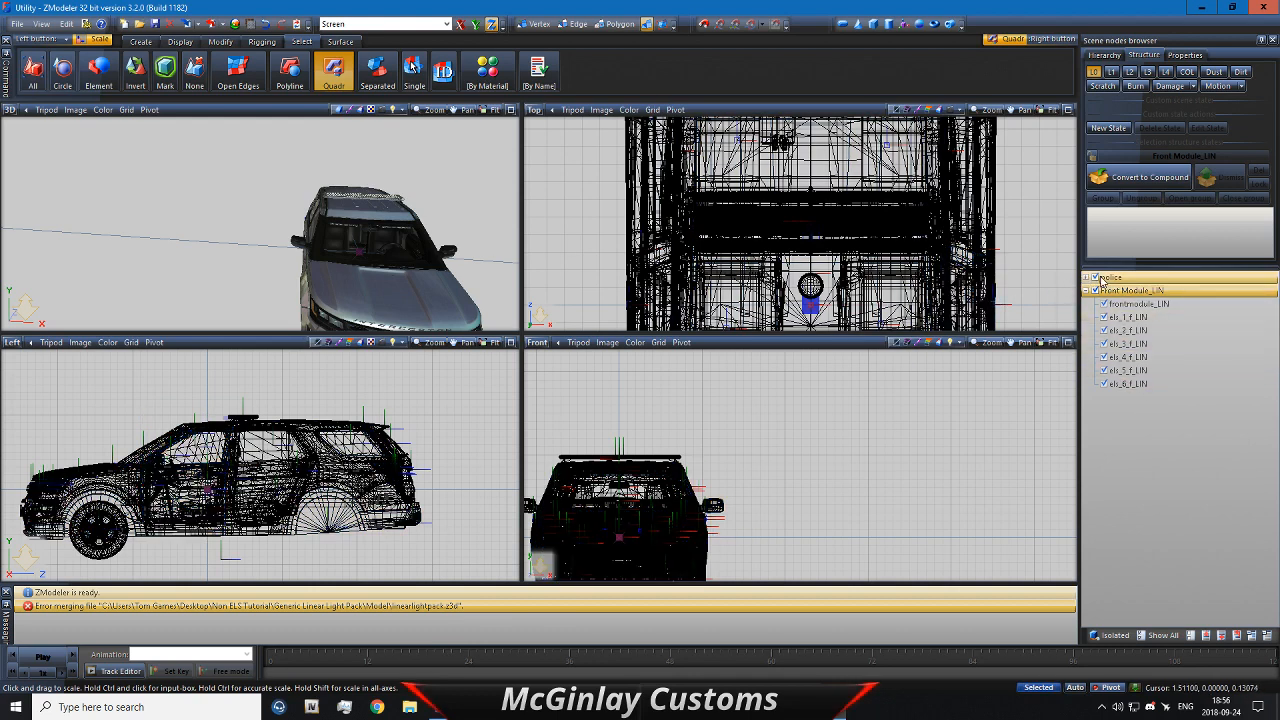
Step: With the police vehicle hidden, center the local axes of all front light module parts to their objects and clear the selection
click(1095, 279)
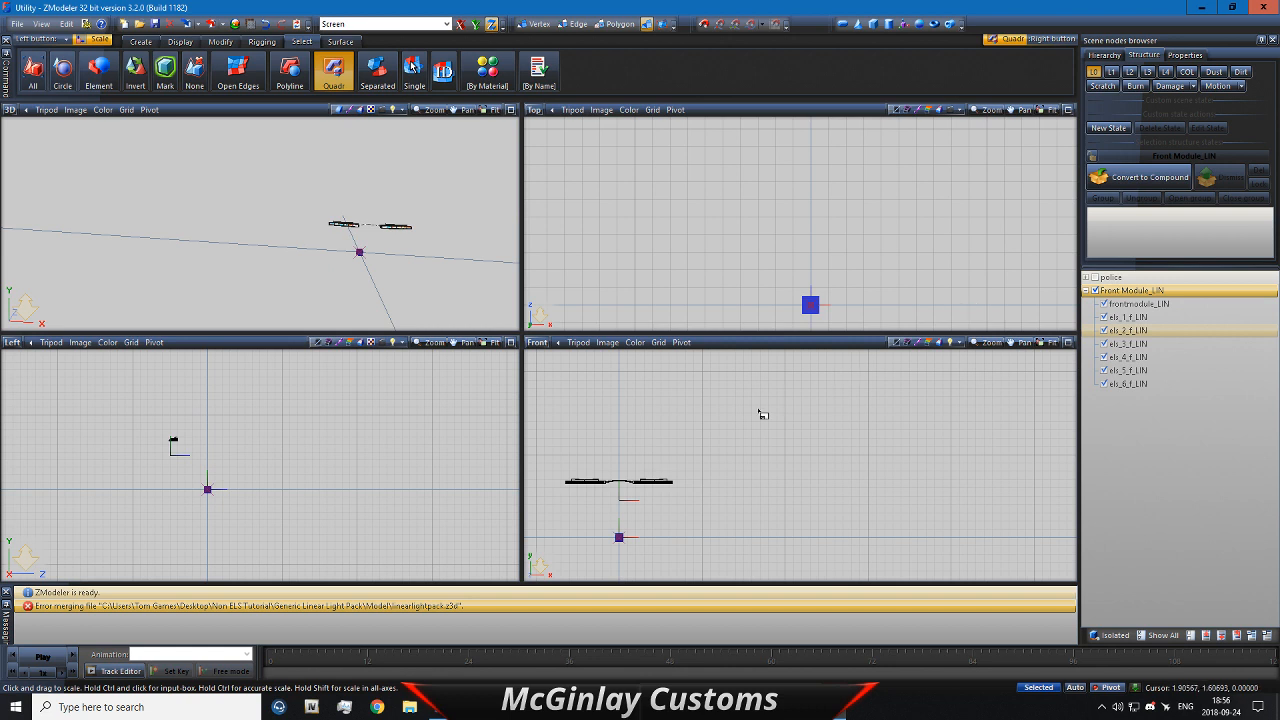
scroll(605, 438, up, 3)
middle_drag(655, 447, 726, 357)
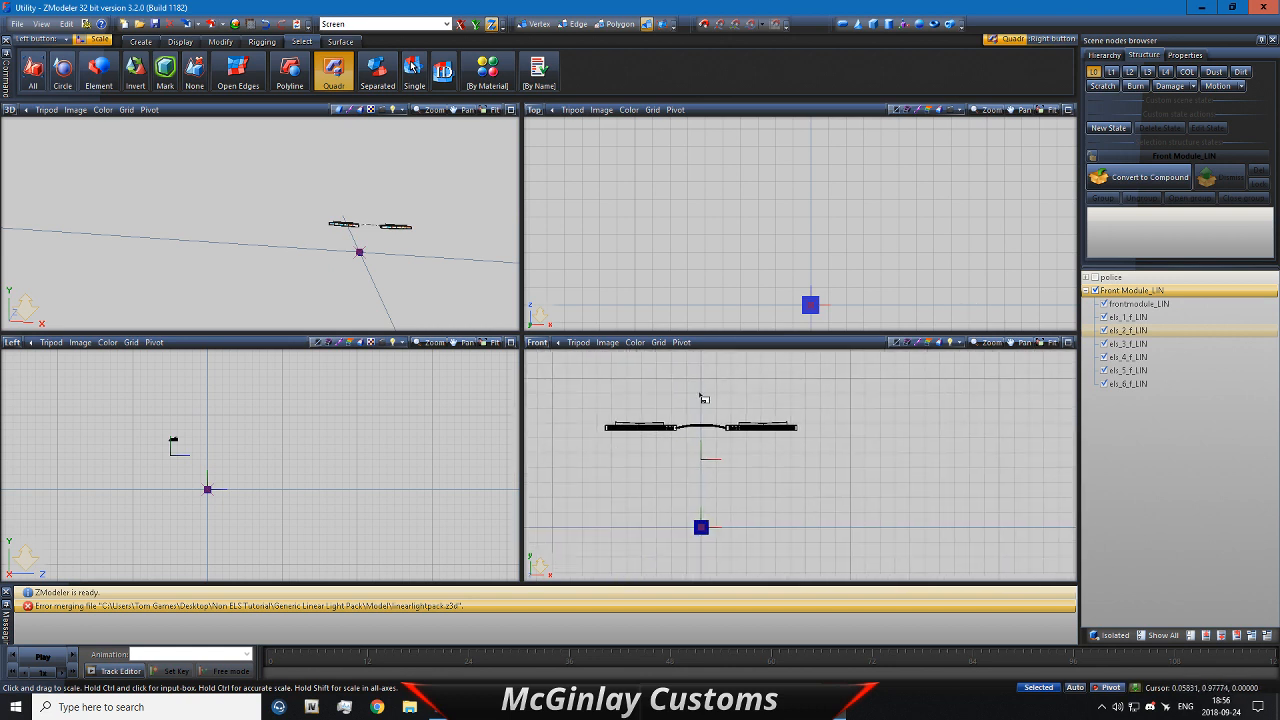
drag(572, 385, 858, 467)
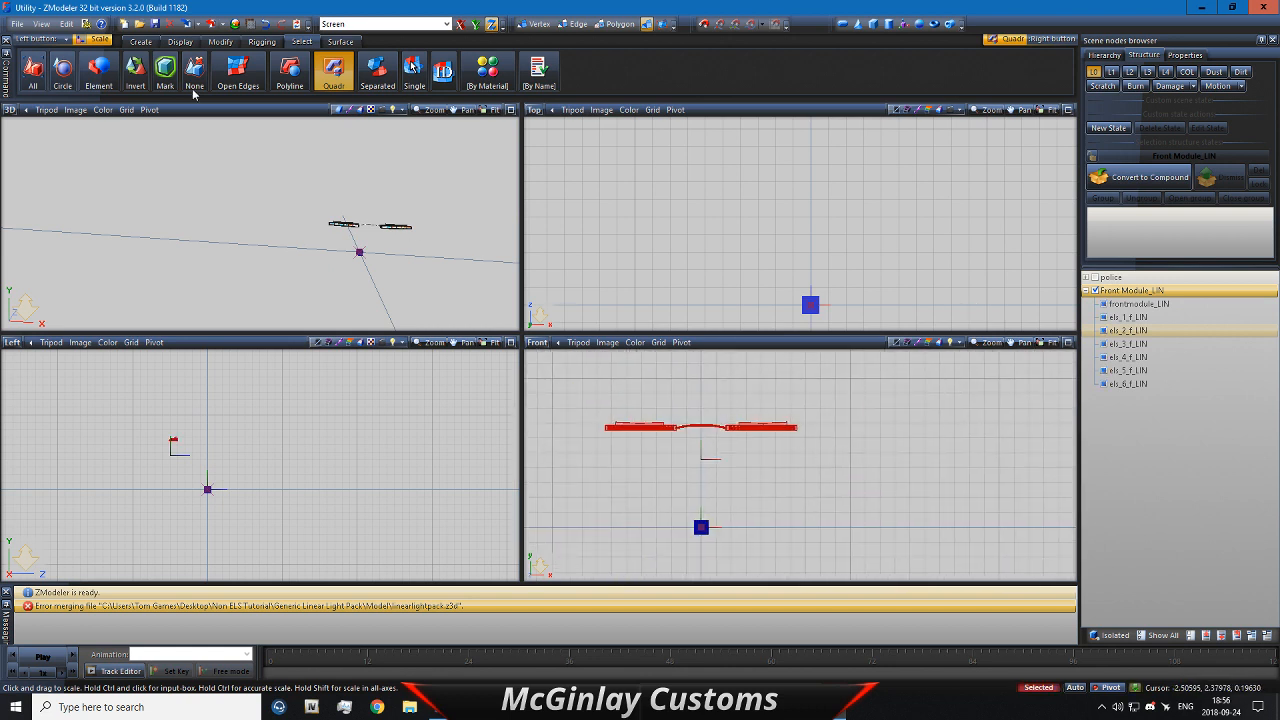
click(180, 41)
click(149, 78)
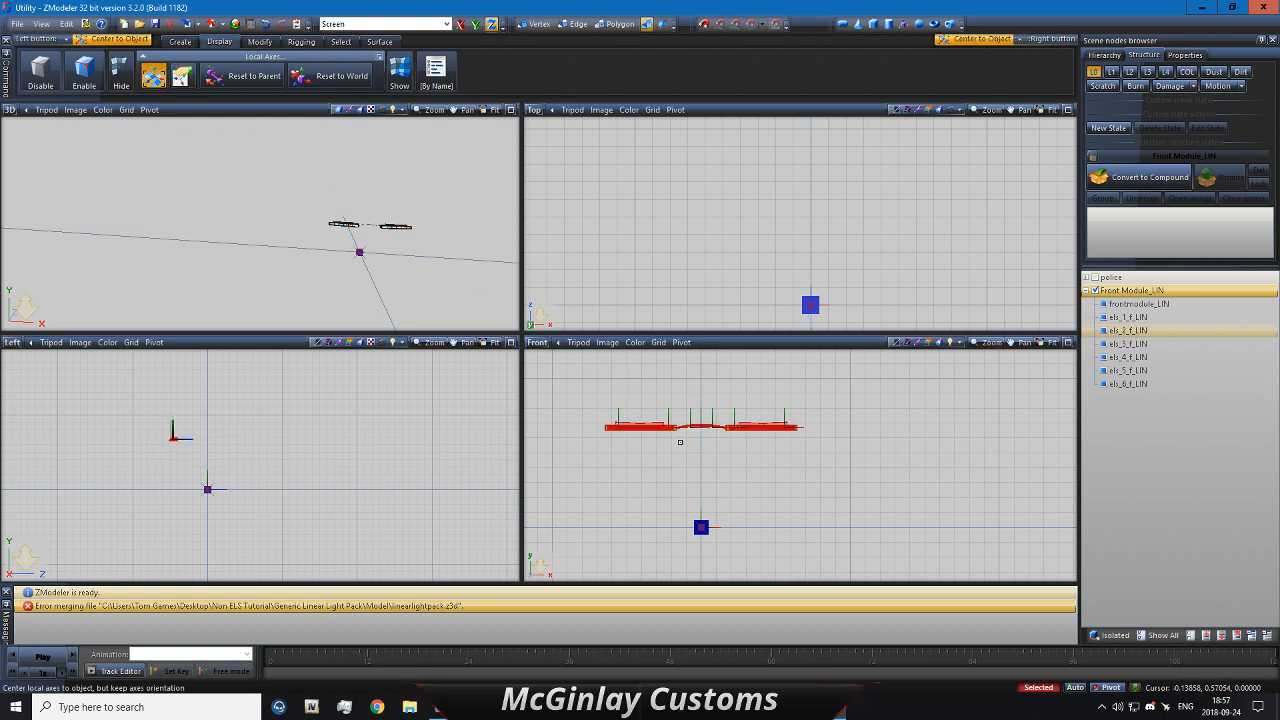
click(341, 41)
click(334, 70)
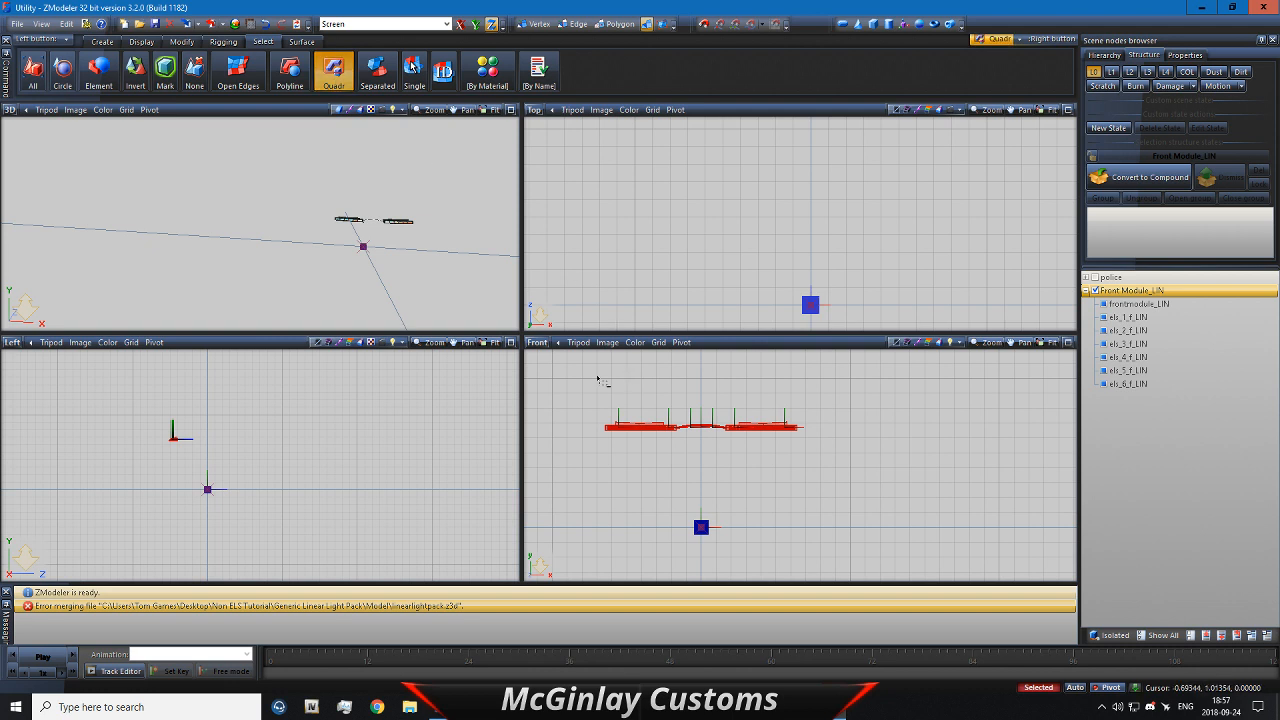
drag(595, 383, 782, 463)
key(space)
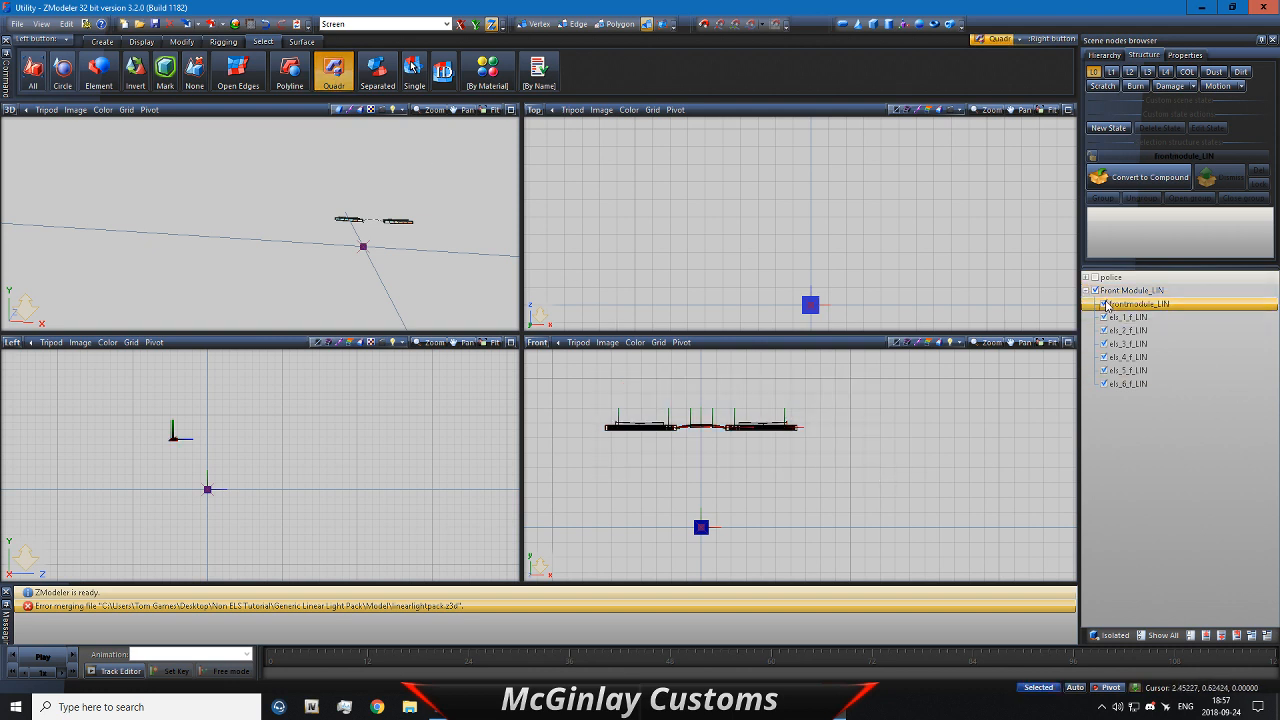
Step: Hide the frontmodule_LIN housing and the Front Module_LIN parent so only the six els light parts show in the front view
click(1104, 303)
click(1097, 291)
scroll(815, 385, up, 5)
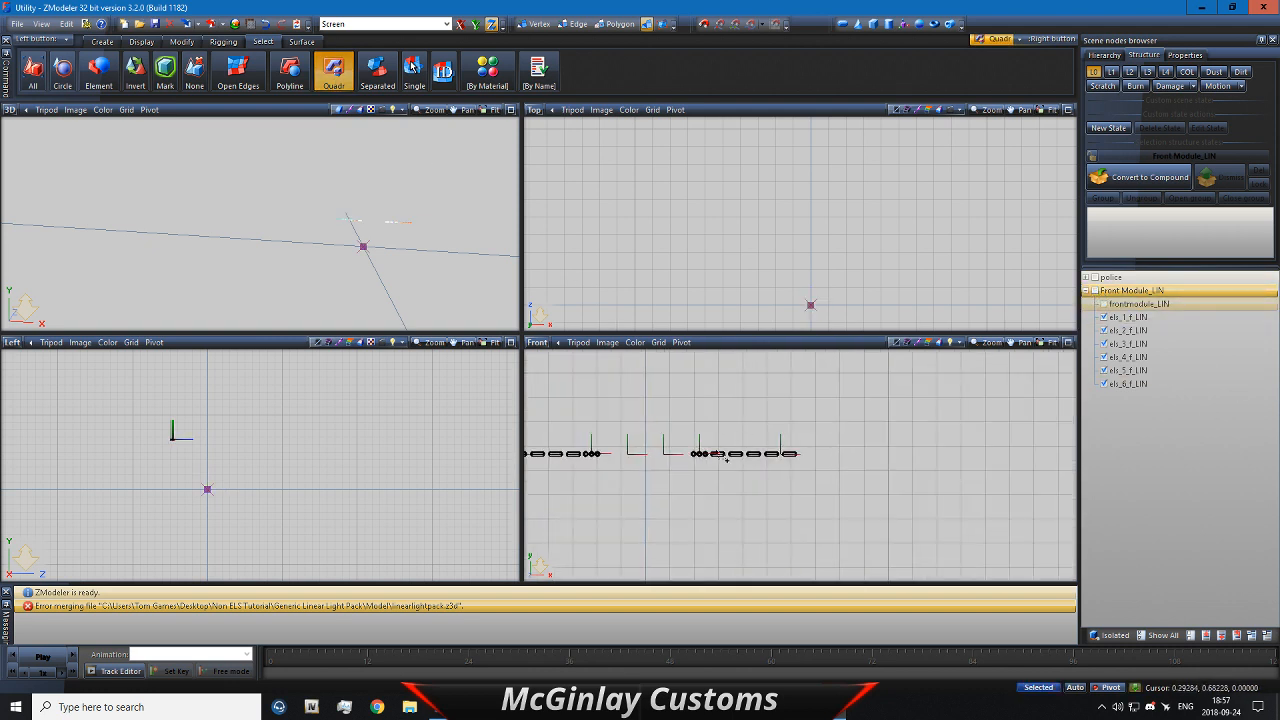
middle_drag(719, 457, 821, 428)
scroll(821, 428, down, 2)
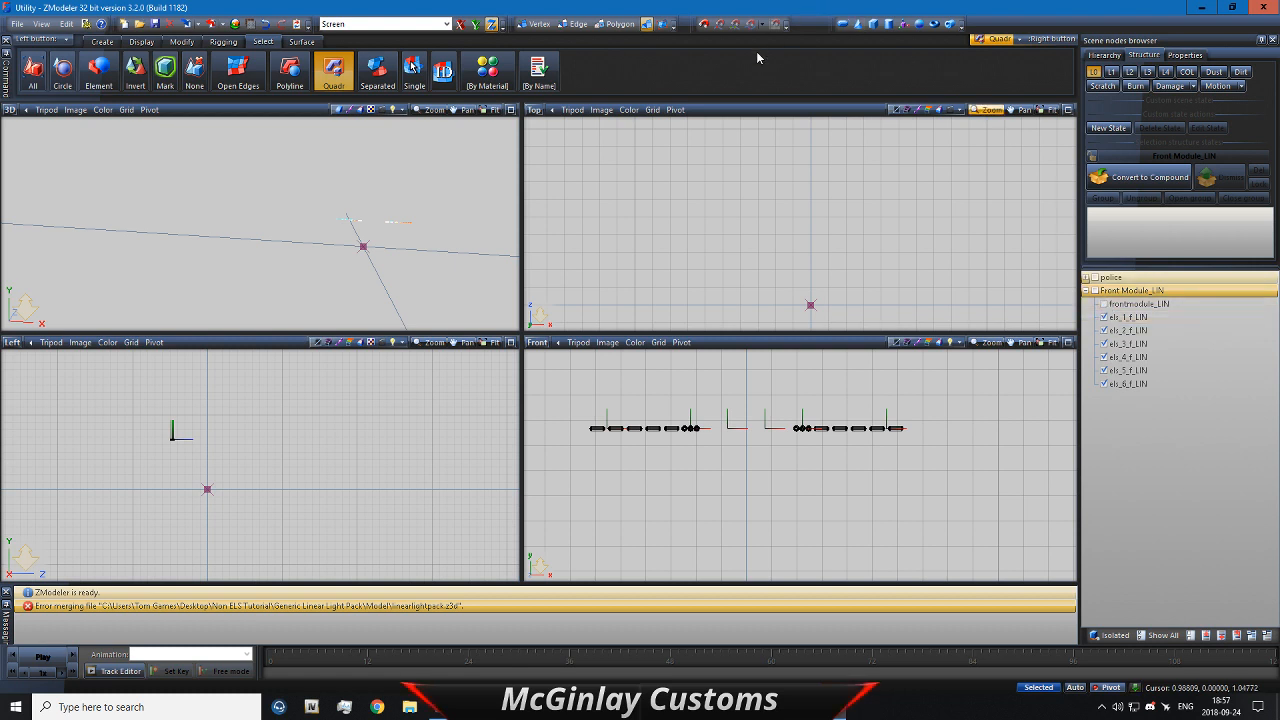
click(623, 24)
scroll(827, 428, up, 2)
scroll(818, 434, up, 1)
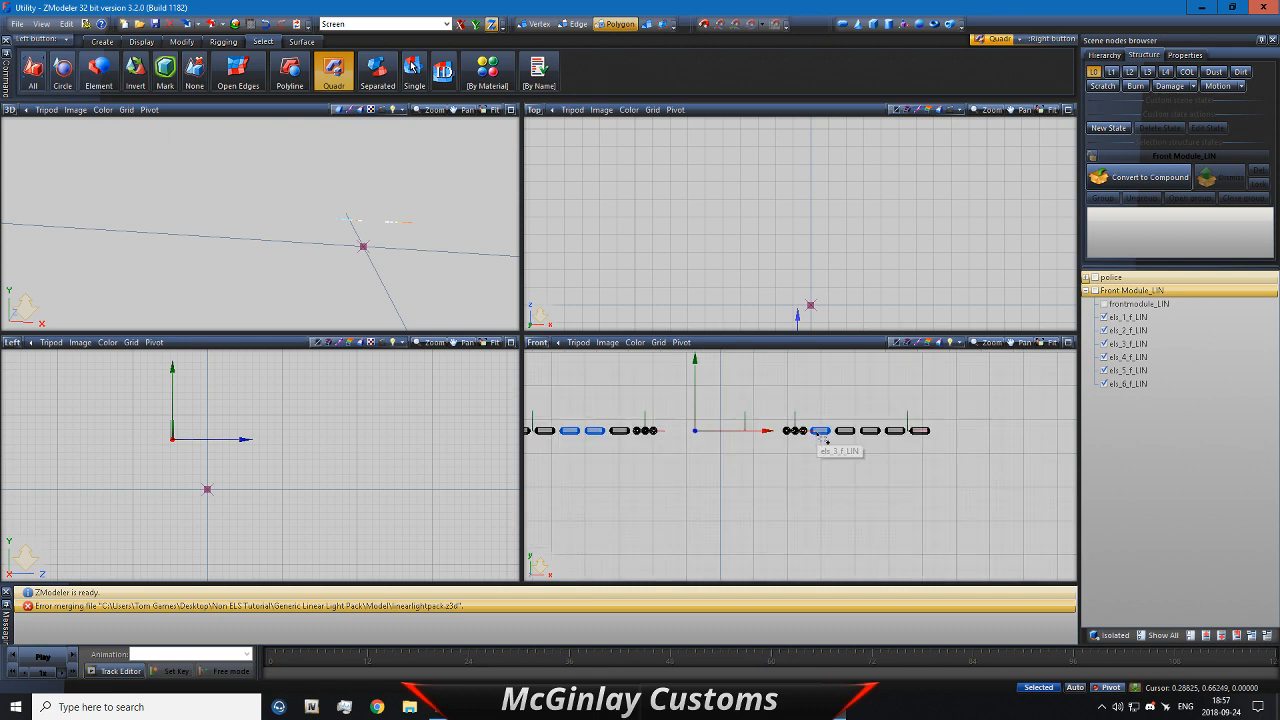
click(818, 434)
middle_drag(746, 434, 783, 416)
scroll(745, 420, down, 3)
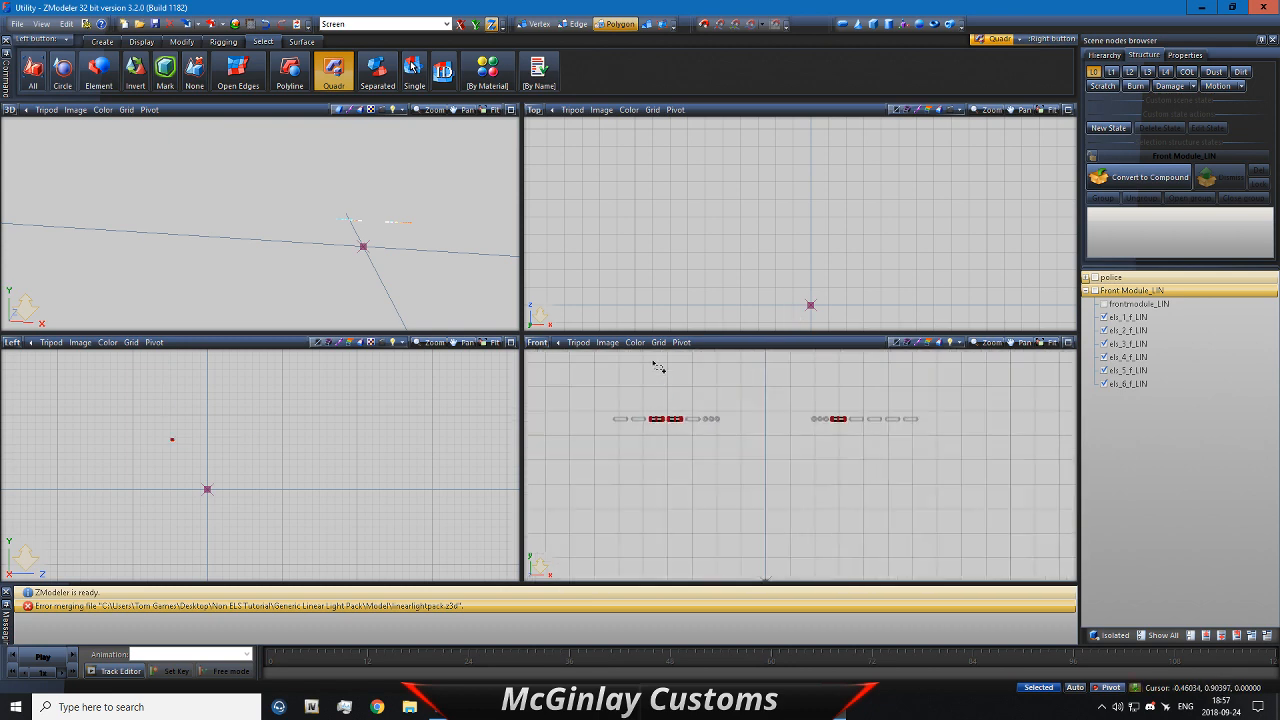
click(621, 24)
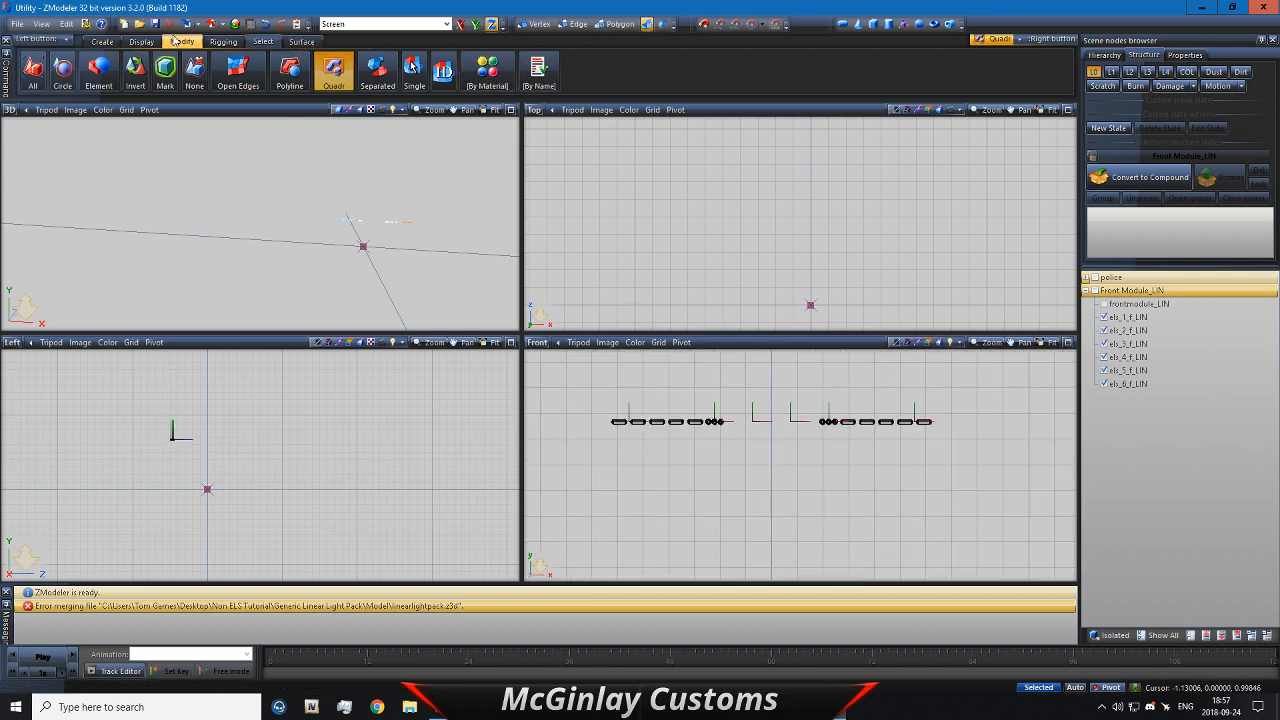
Step: Detach the polygons of the els_3_f_LIN segment beside the round lights in the front view's right bank as a separate object
click(620, 24)
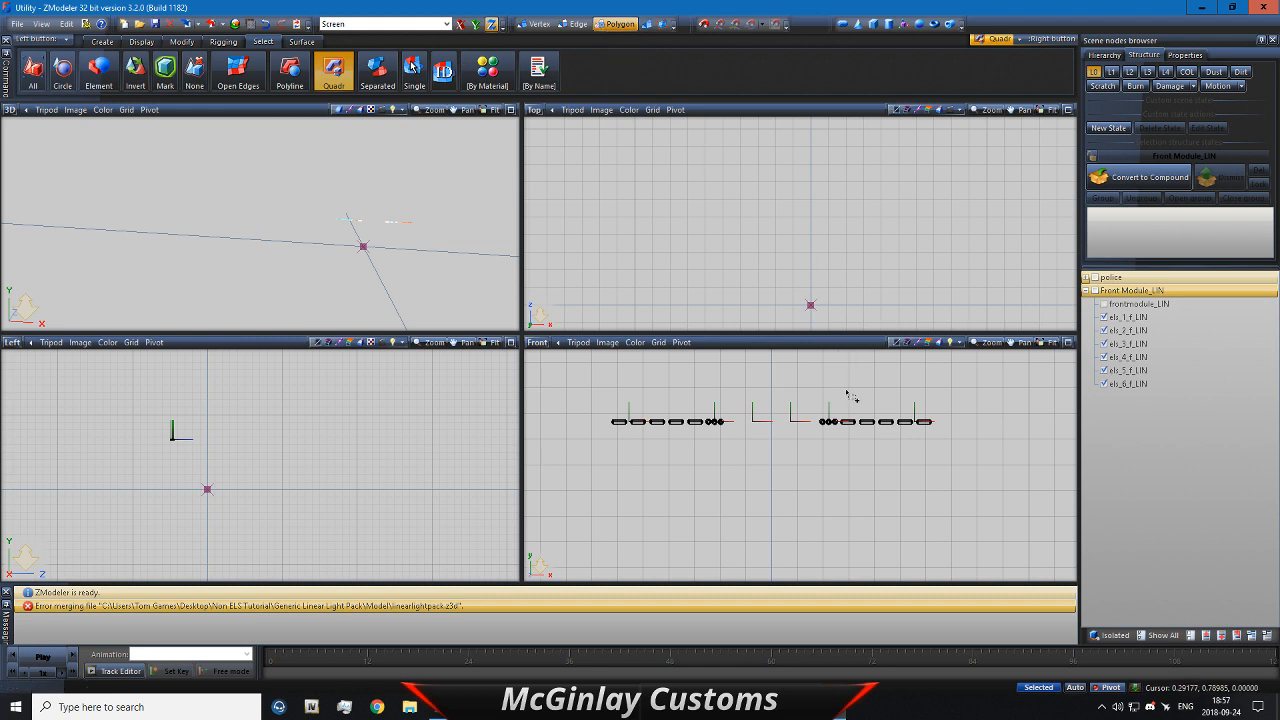
click(857, 426)
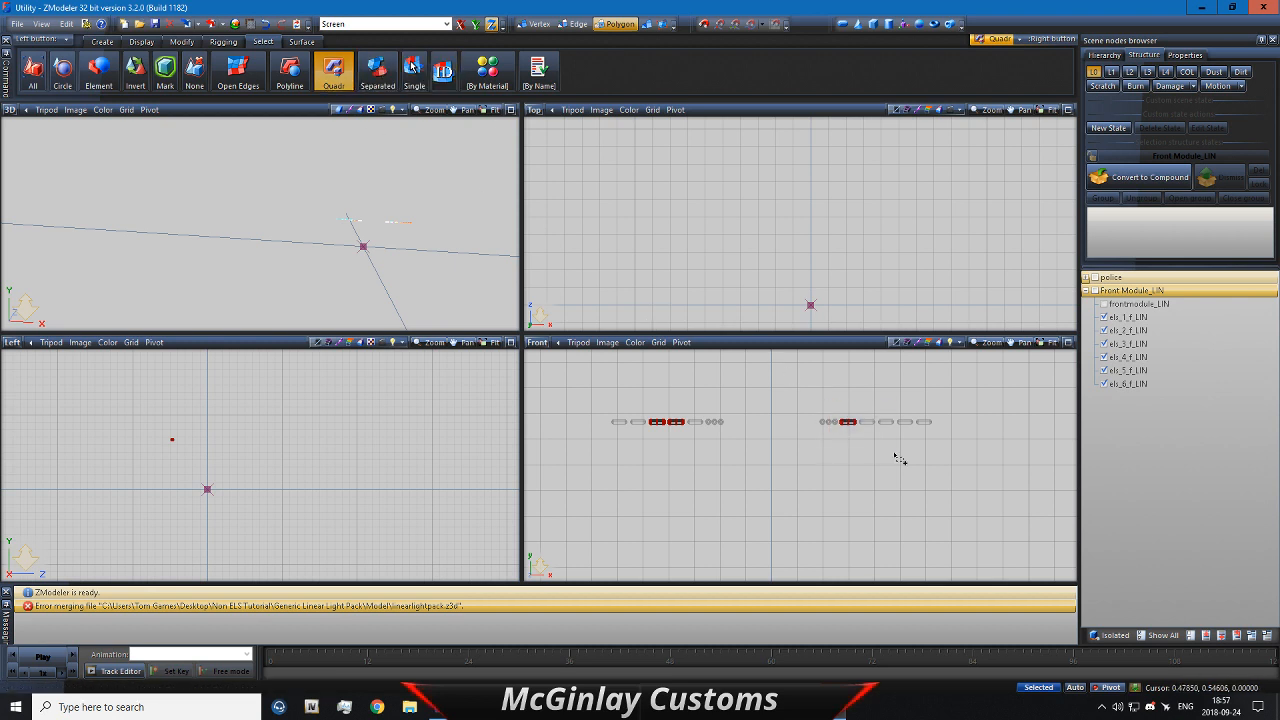
scroll(700, 435, up, 5)
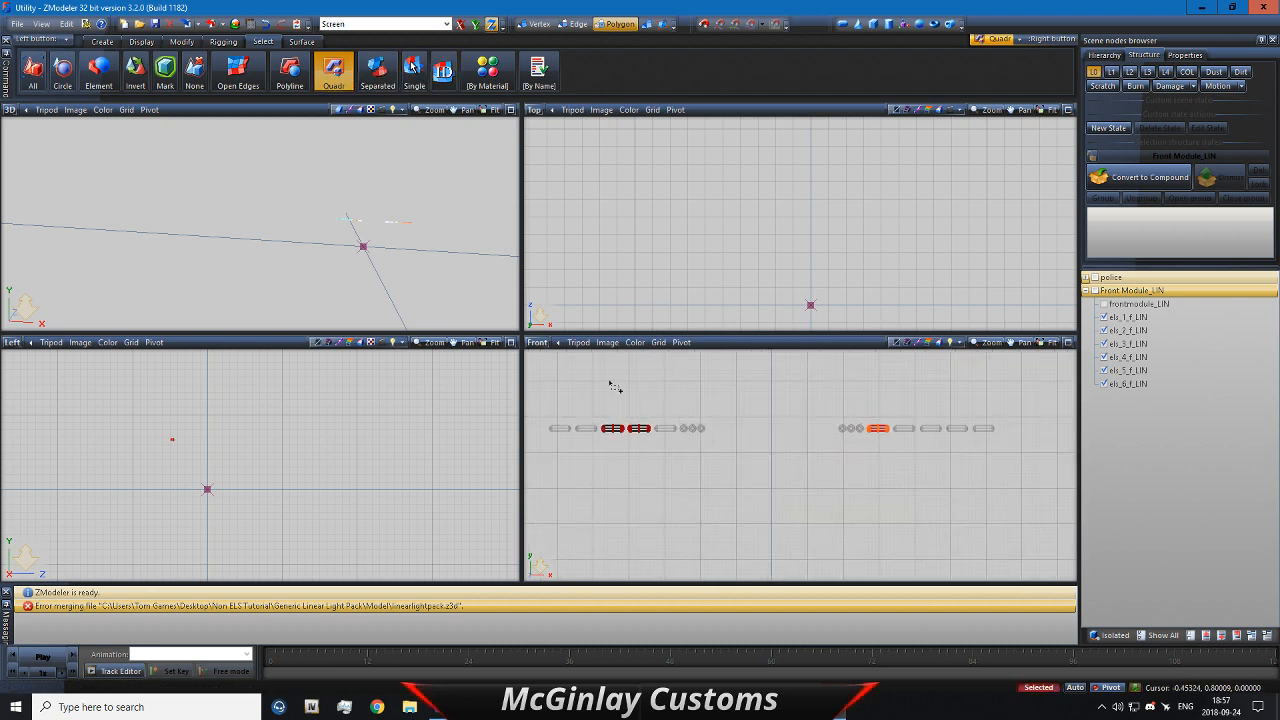
click(181, 41)
mouse_move(330, 70)
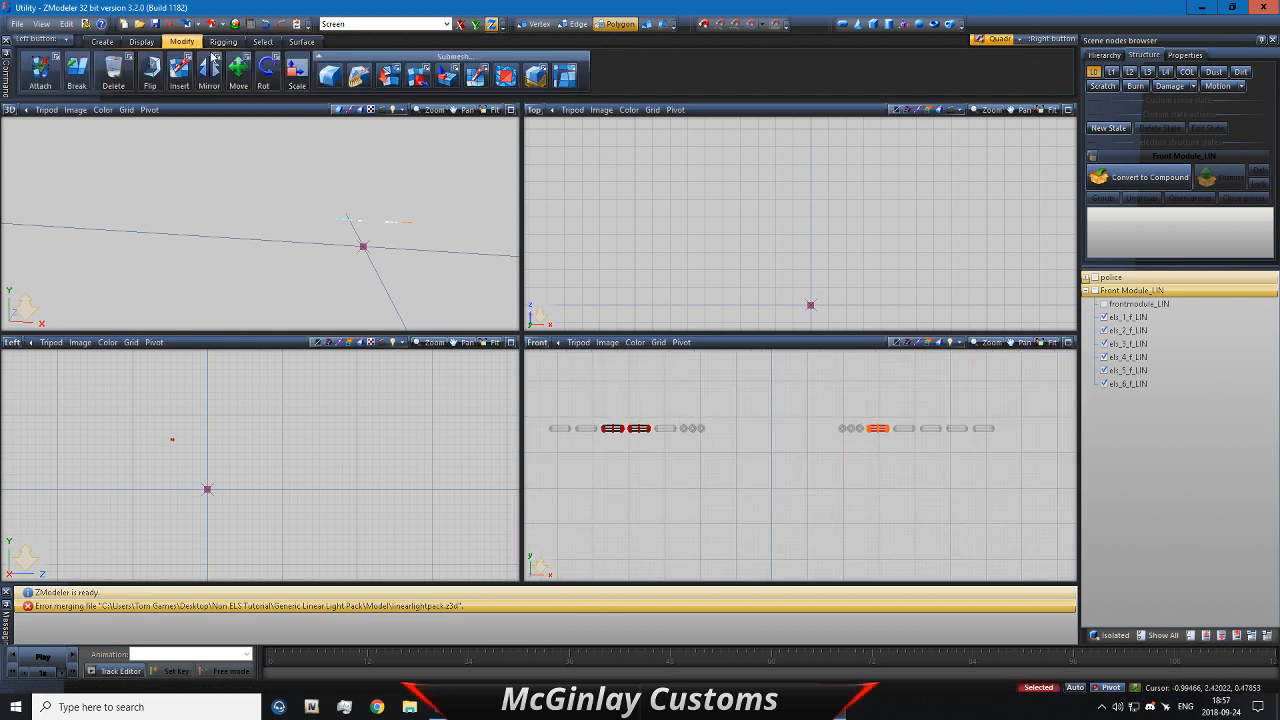
click(417, 76)
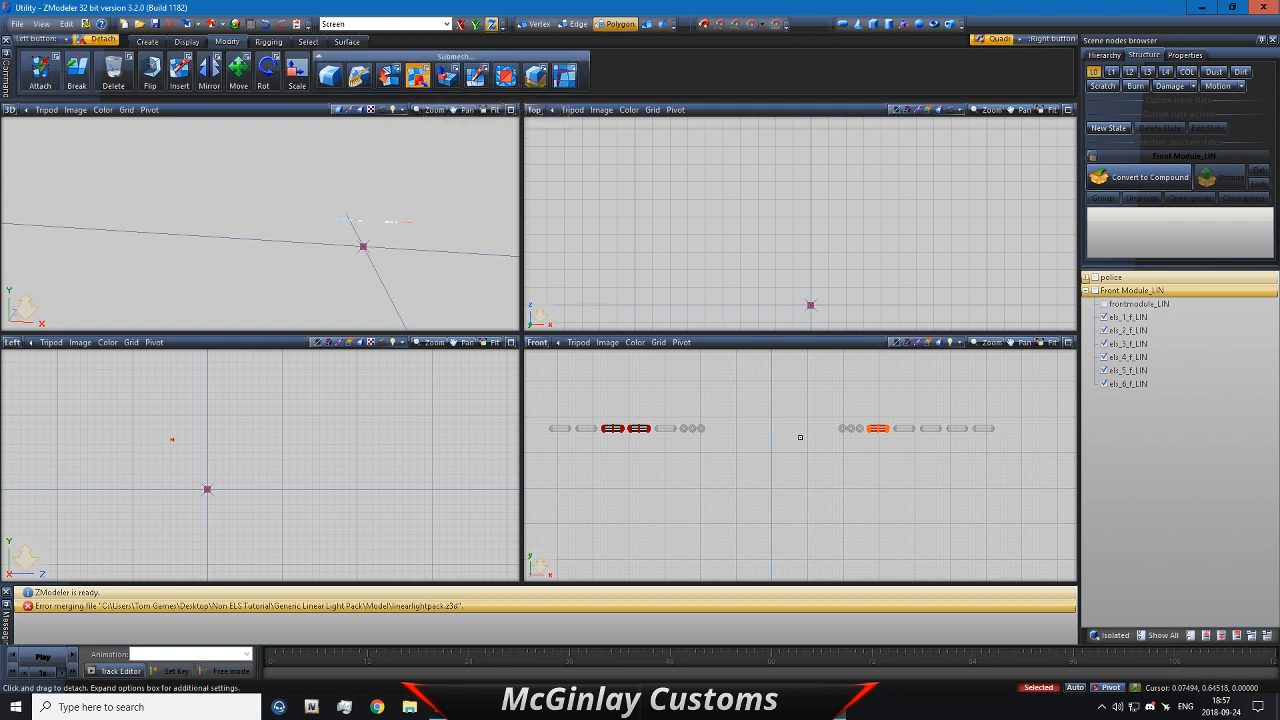
click(856, 446)
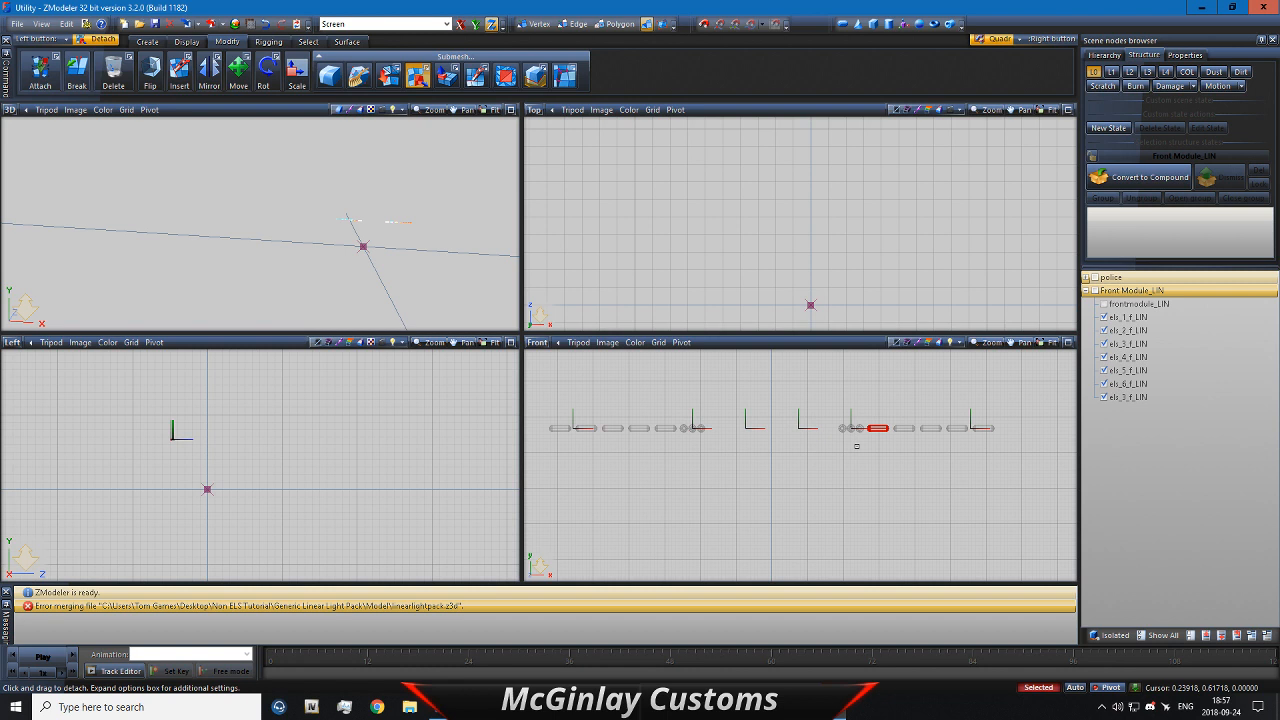
Step: Detach the els_2_f_LIN segment beside the round lights in the front view's left bank as a separate object and return to object level
click(1104, 398)
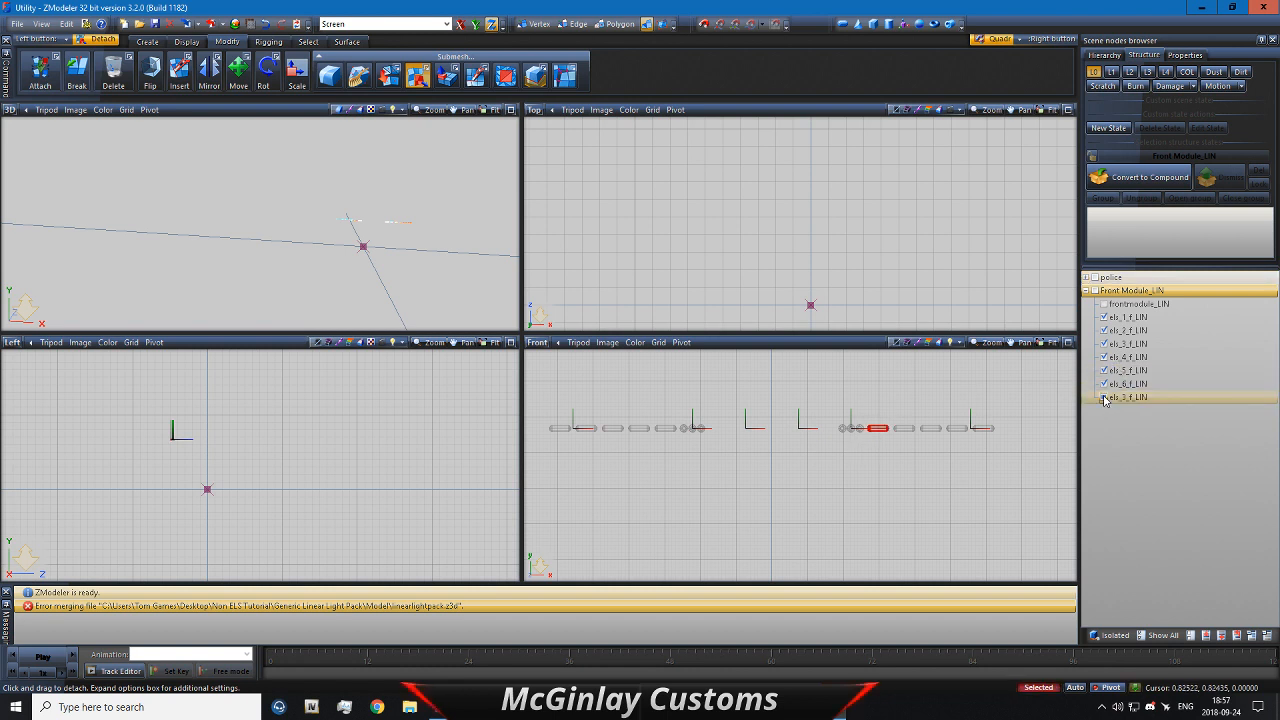
click(308, 41)
click(322, 82)
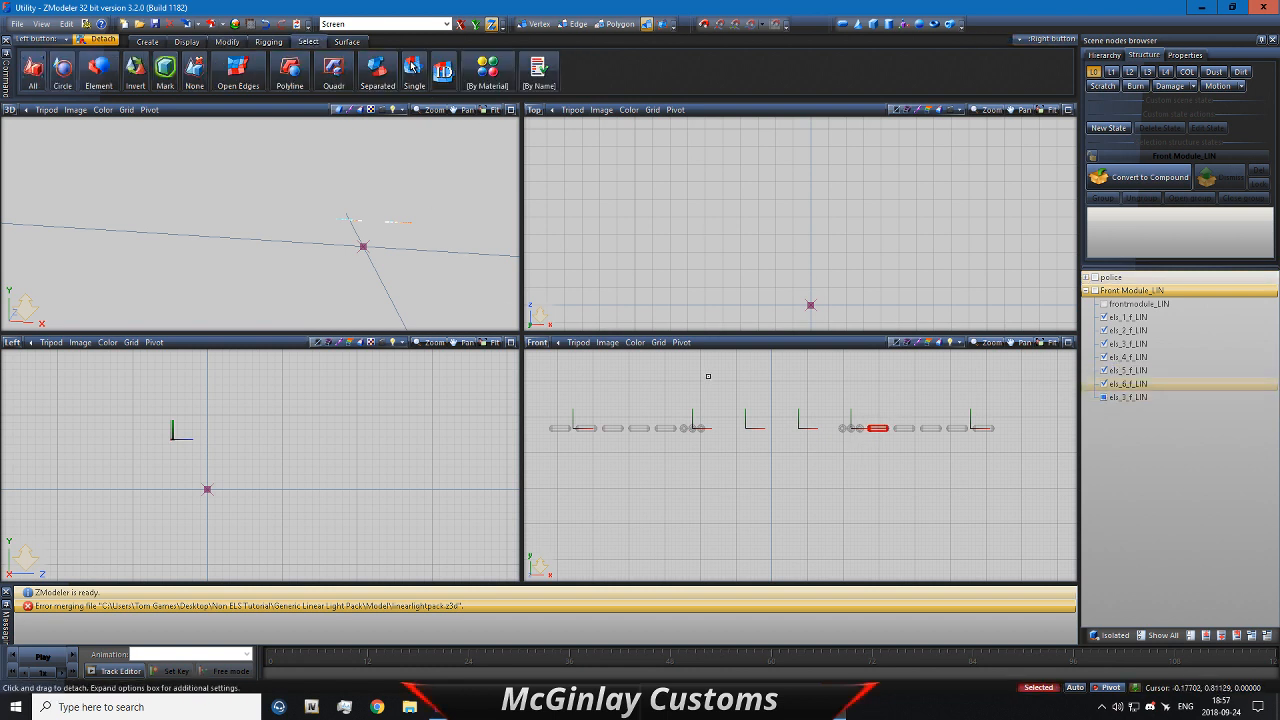
click(322, 86)
drag(836, 386, 966, 484)
click(617, 23)
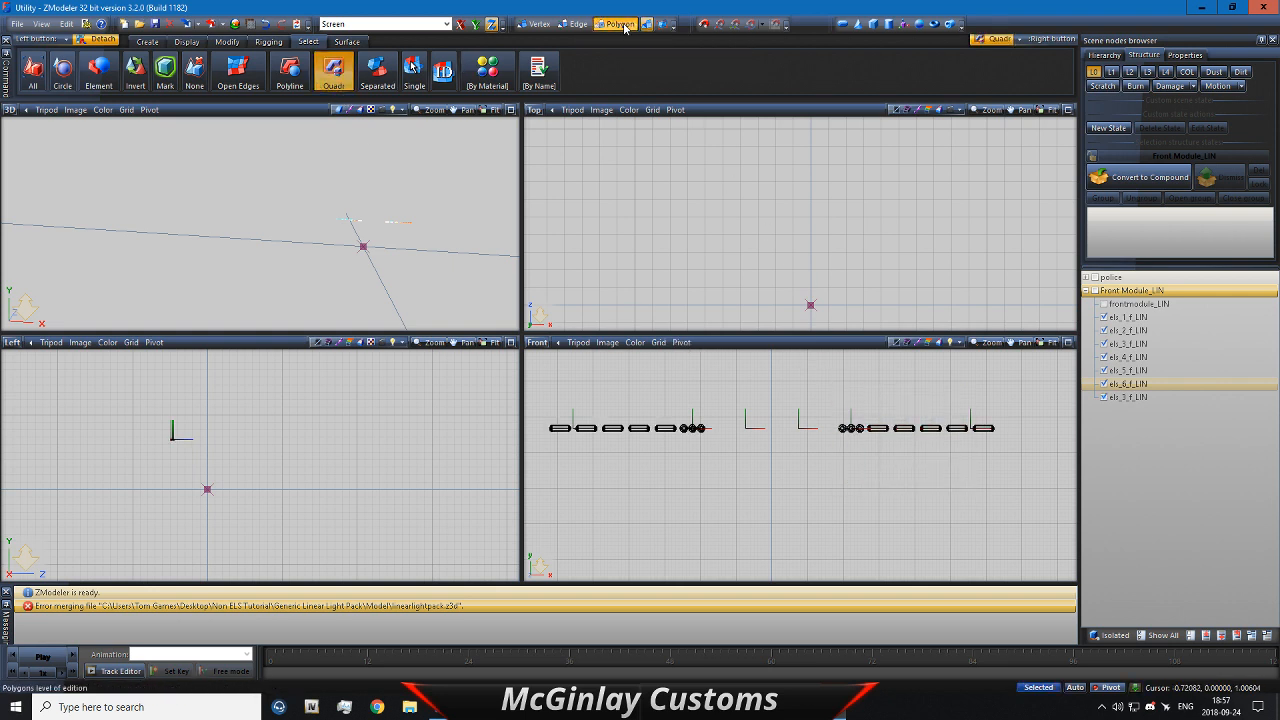
click(673, 430)
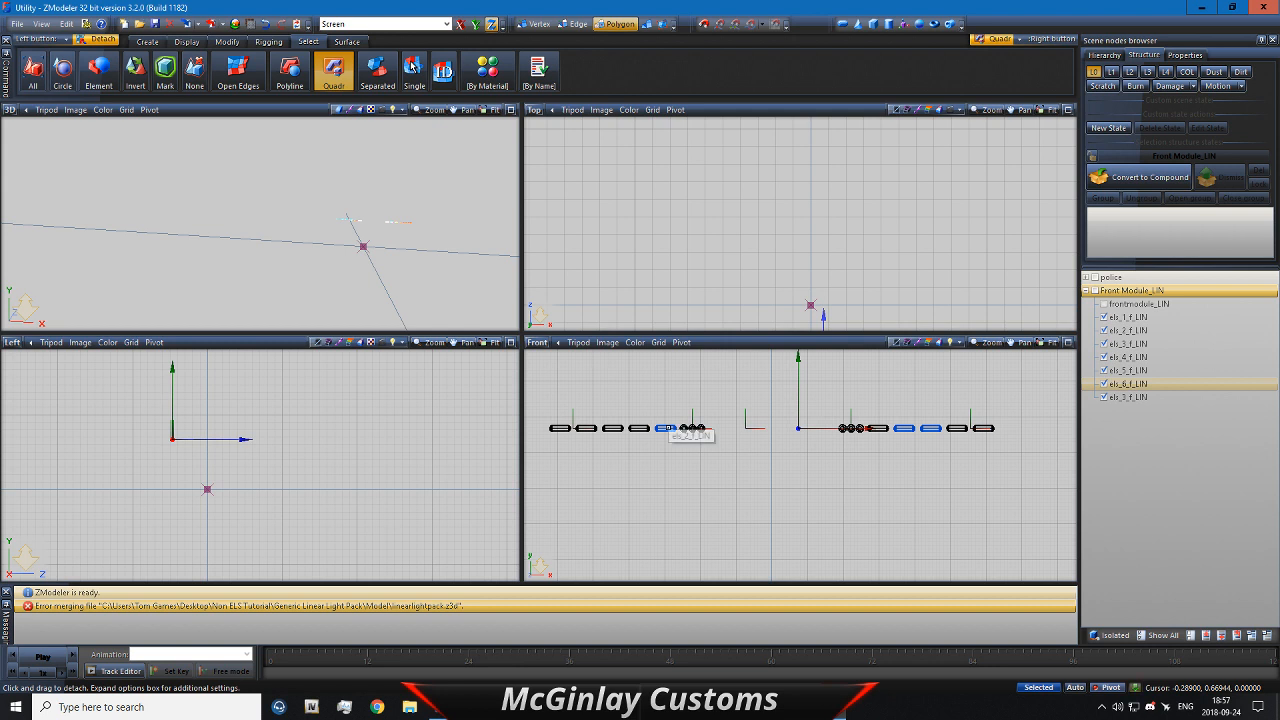
click(668, 428)
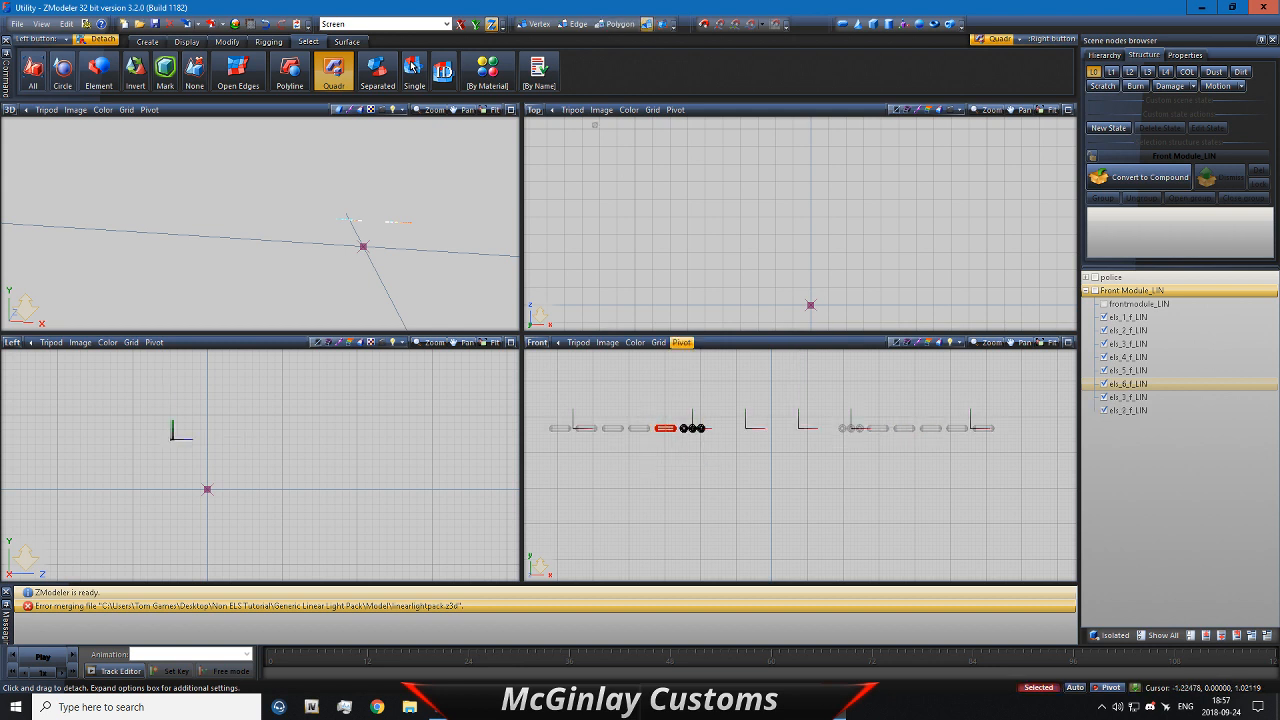
click(617, 23)
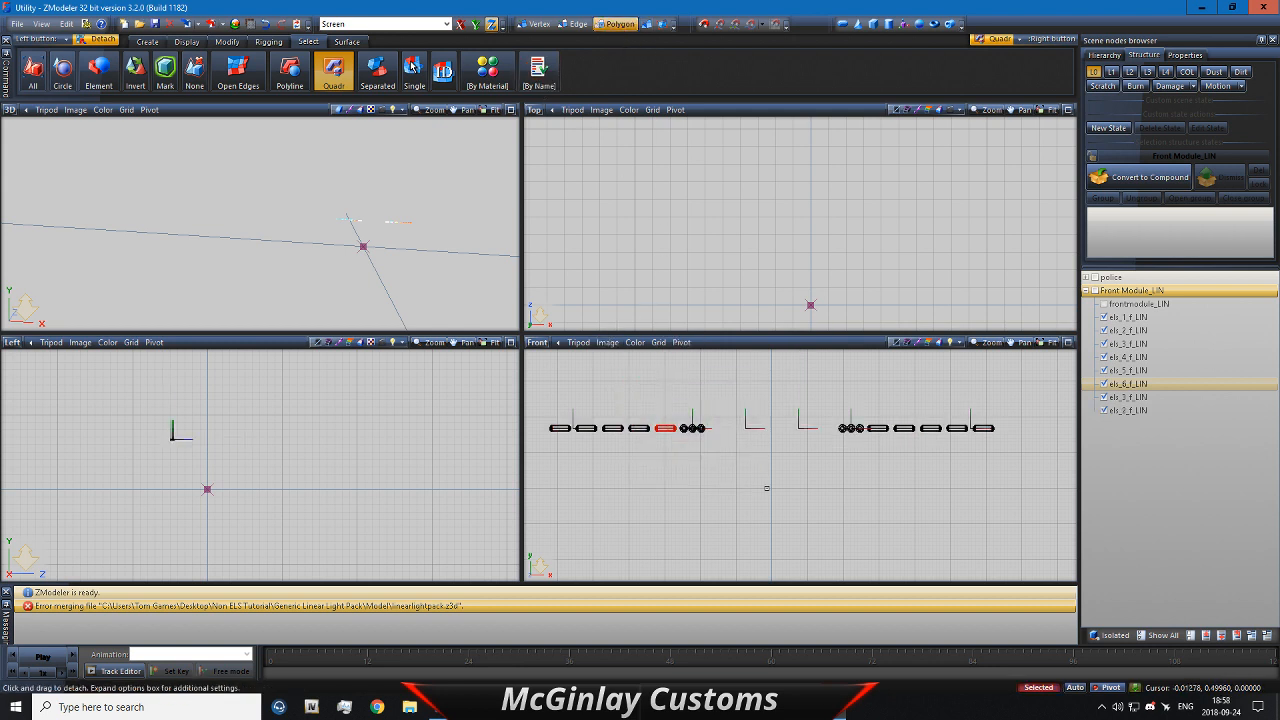
click(648, 24)
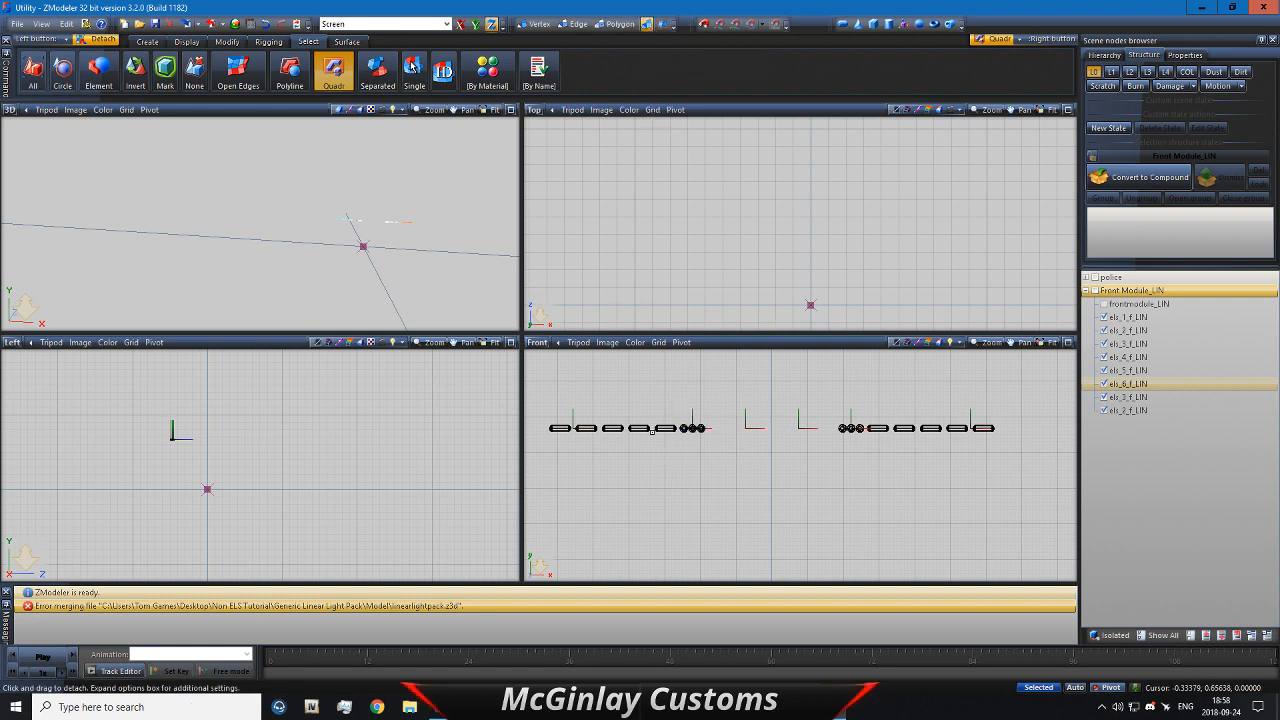
Step: Attach the round lights and all five bar segments of the front view's left bank into one mesh
click(692, 428)
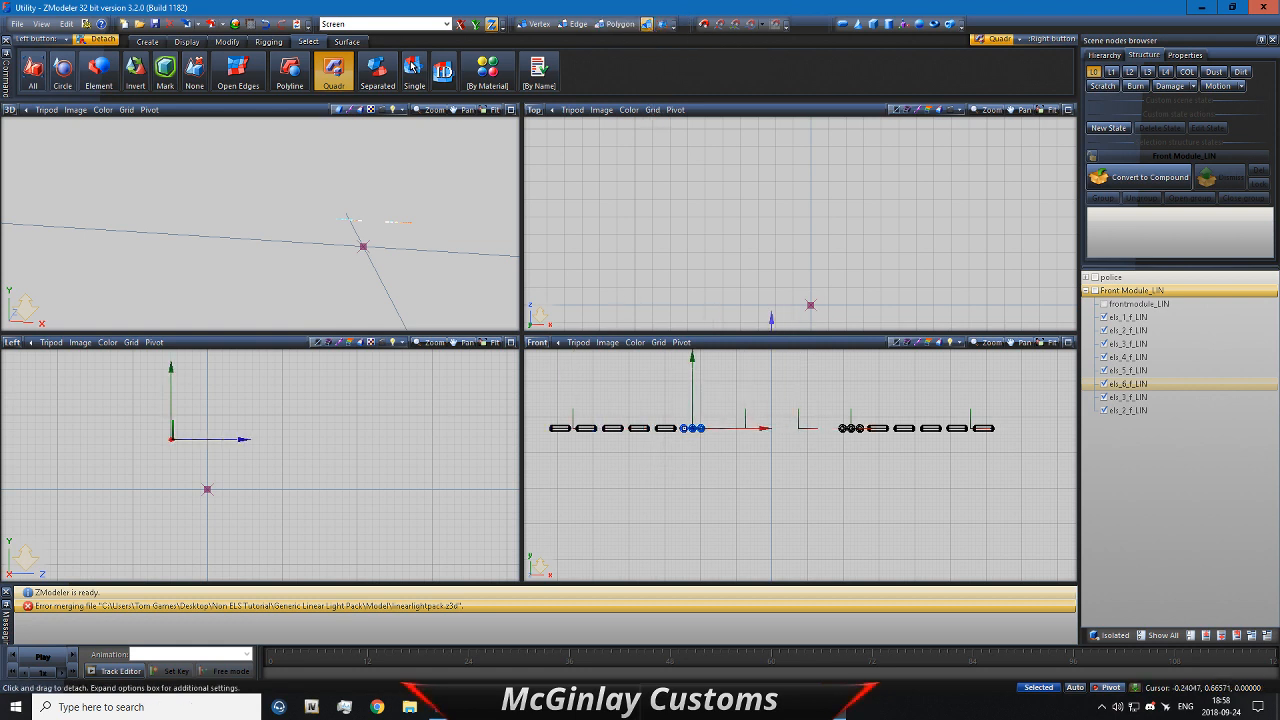
click(227, 41)
click(40, 70)
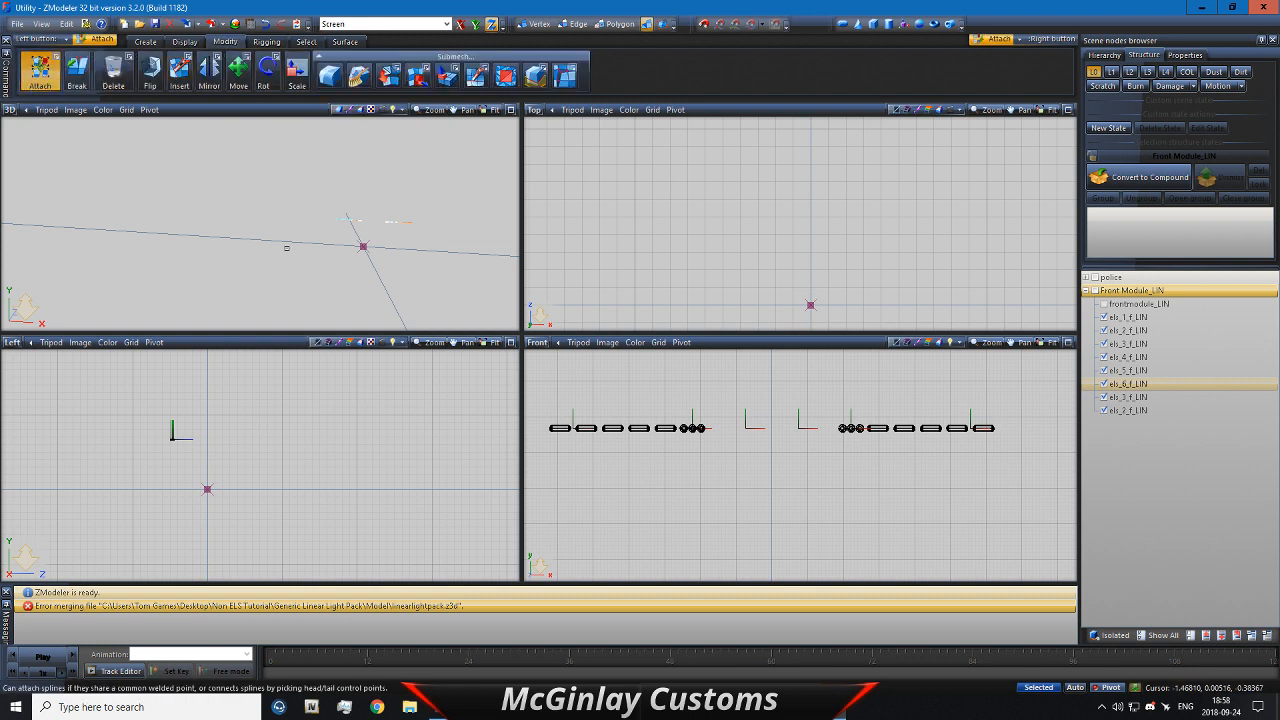
scroll(648, 432, up, 1)
click(668, 428)
click(694, 428)
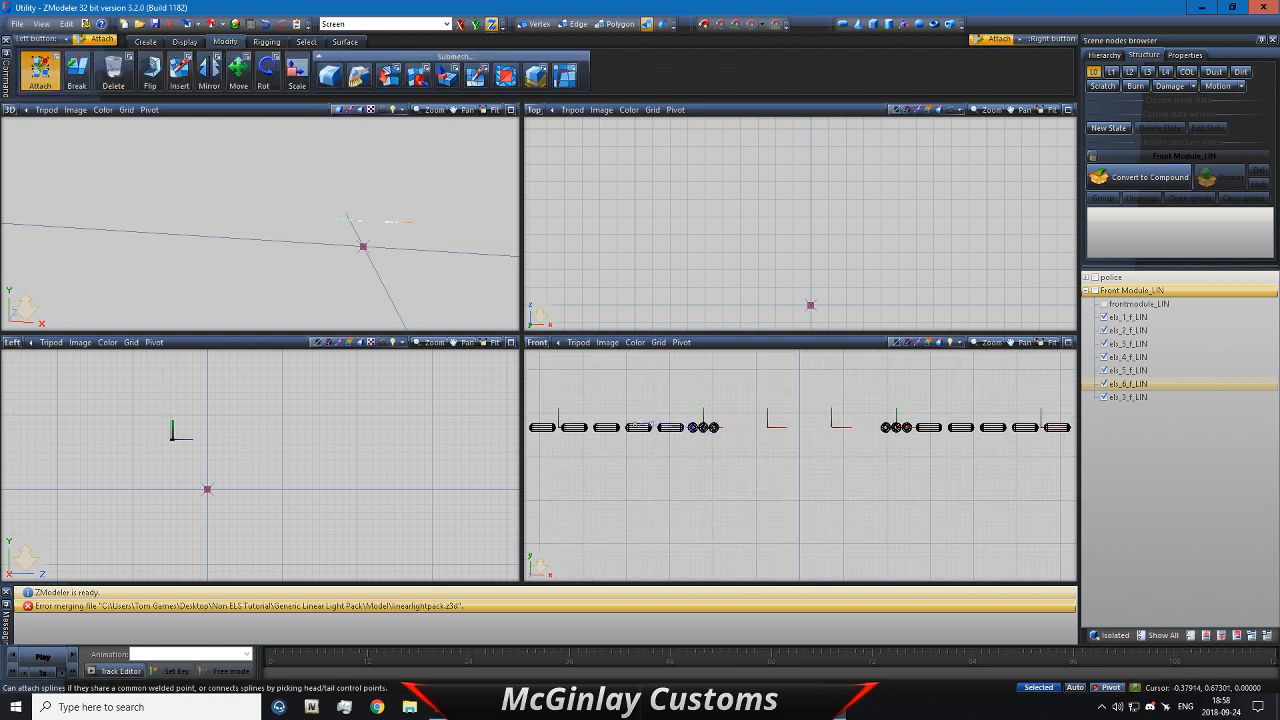
click(630, 427)
click(606, 428)
click(590, 427)
click(581, 427)
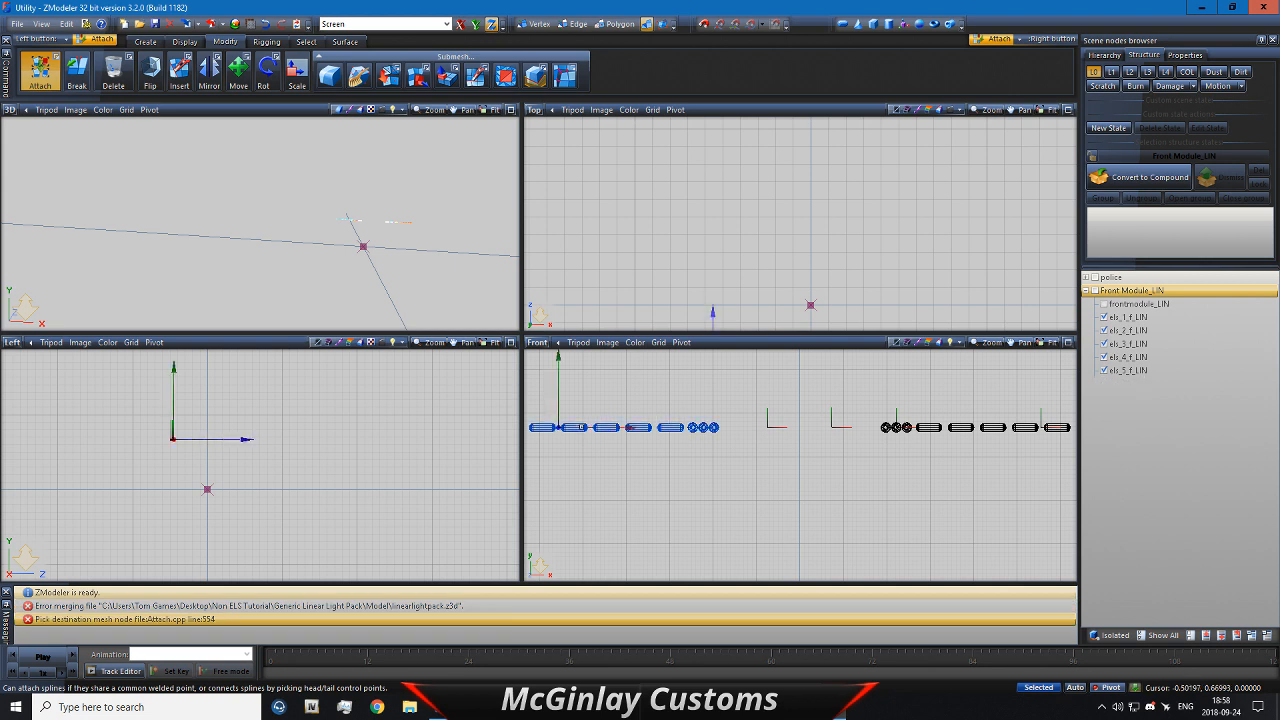
Step: Attach the round lights and all five bar segments of the front view's right bank into one mesh
click(896, 427)
click(928, 427)
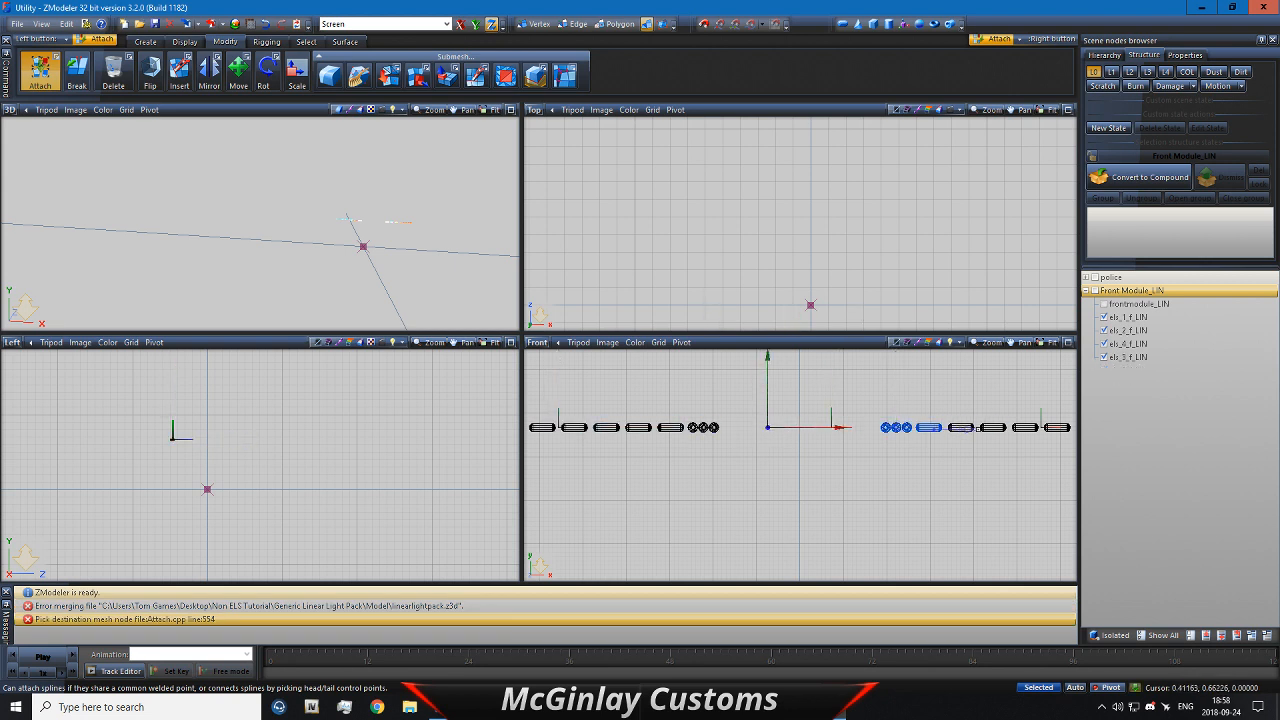
click(978, 429)
click(958, 428)
click(932, 428)
click(1020, 428)
click(962, 428)
scroll(898, 431, down, 2)
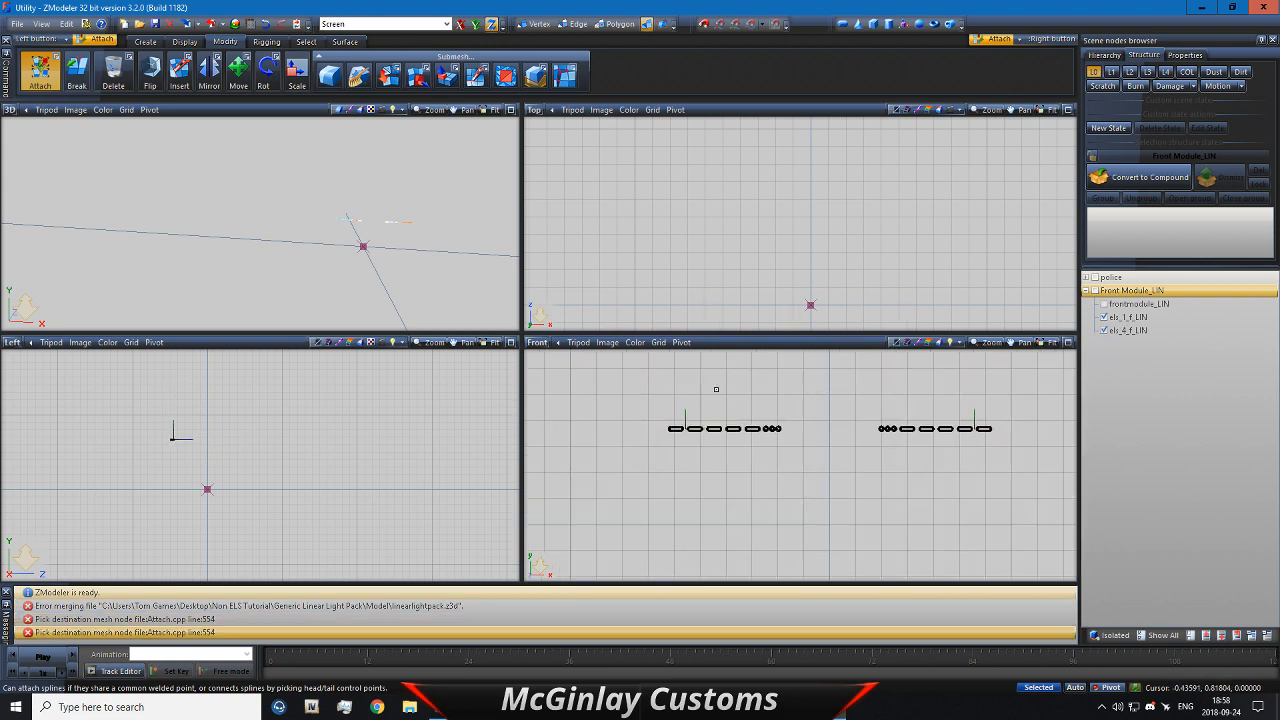
Step: Show the frontmodule_LIN housing again and center the local axes of the housing and both light banks to their objects
middle_drag(426, 282, 283, 240)
scroll(283, 214, up, 4)
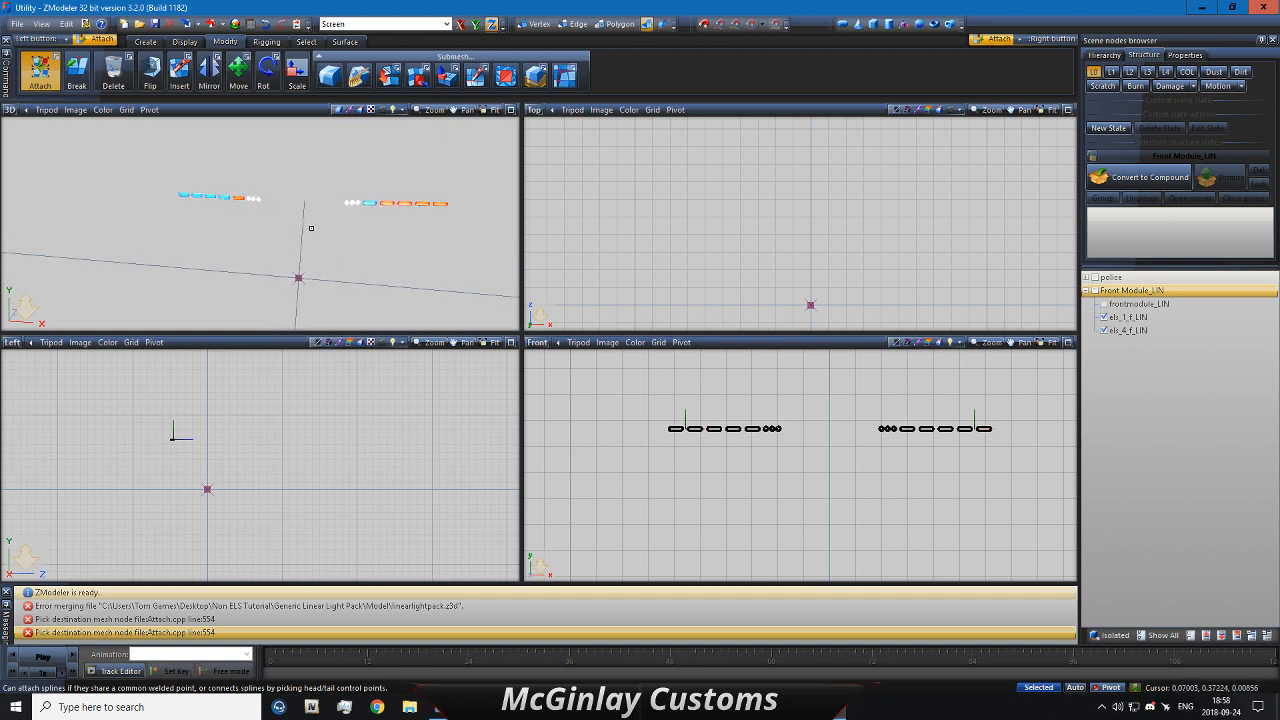
scroll(311, 228, up, 2)
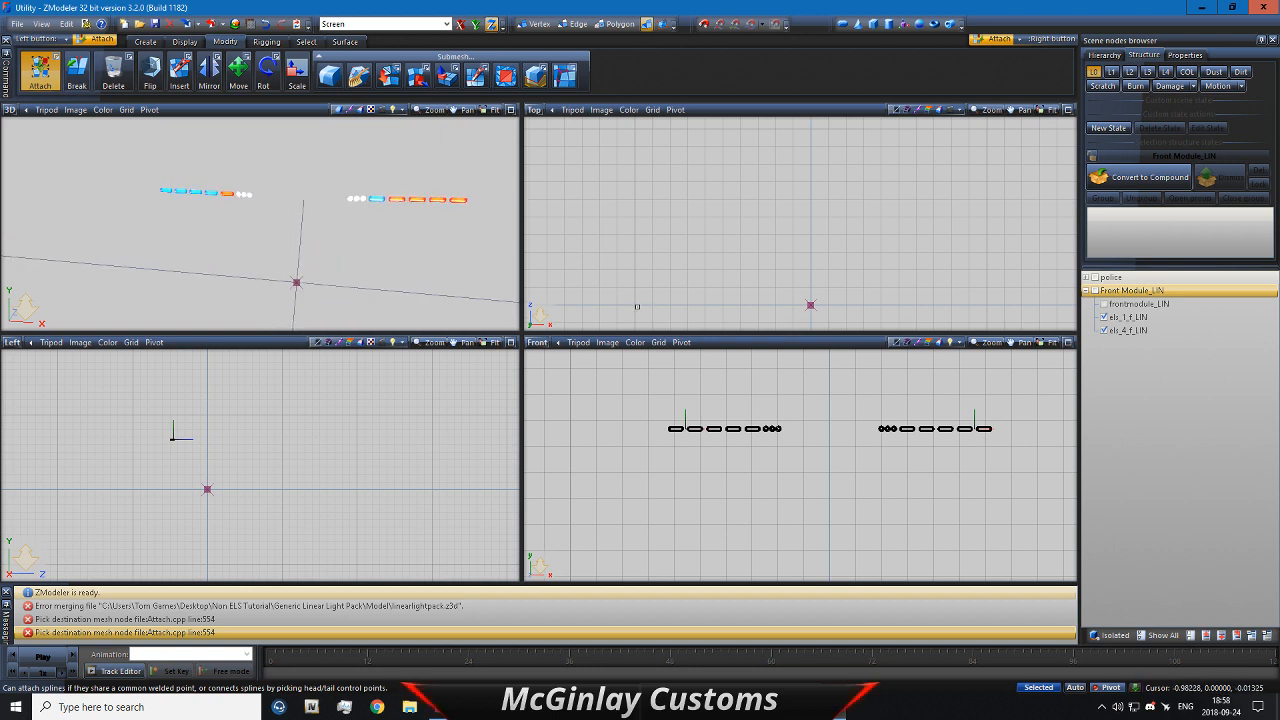
click(1104, 303)
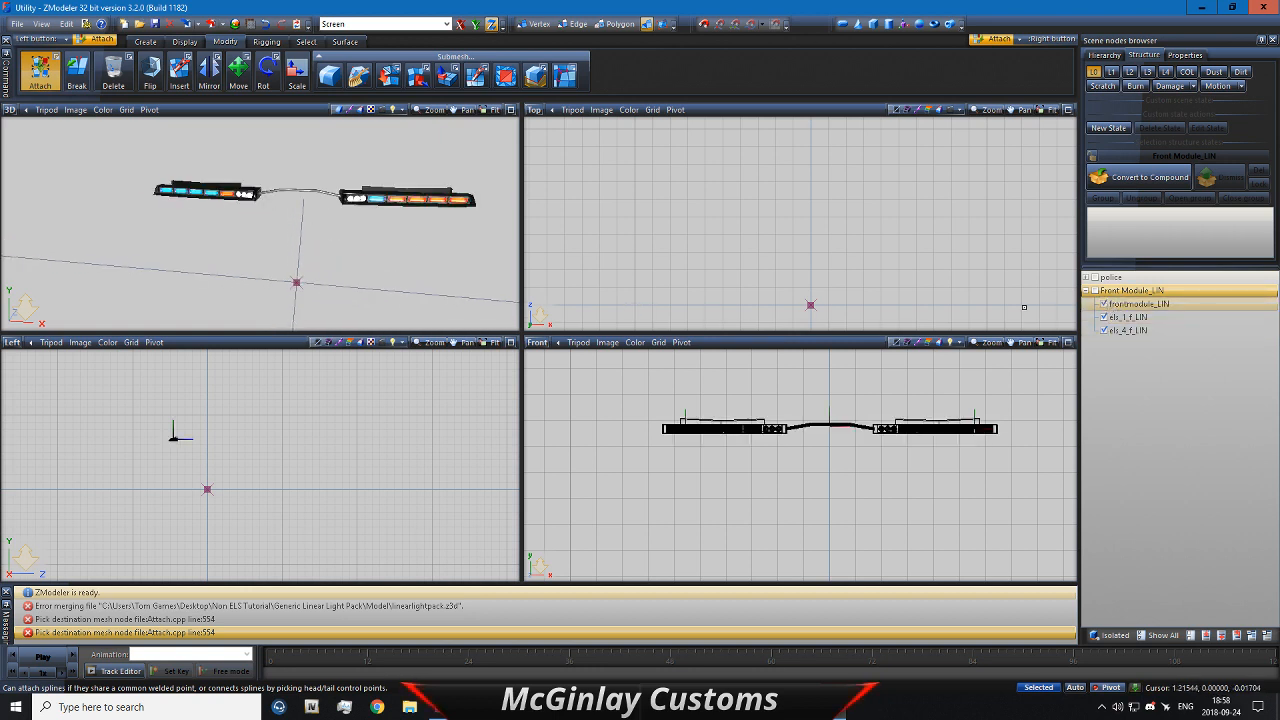
click(306, 41)
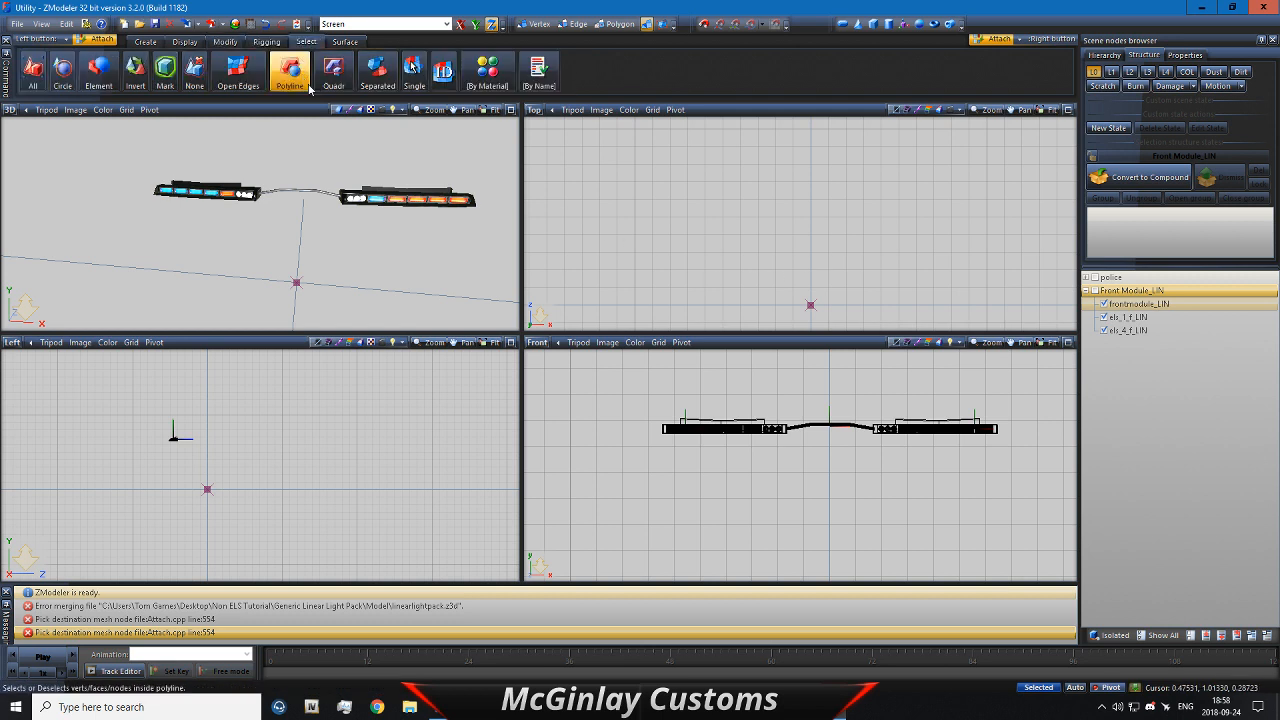
click(333, 70)
drag(630, 403, 658, 396)
click(141, 41)
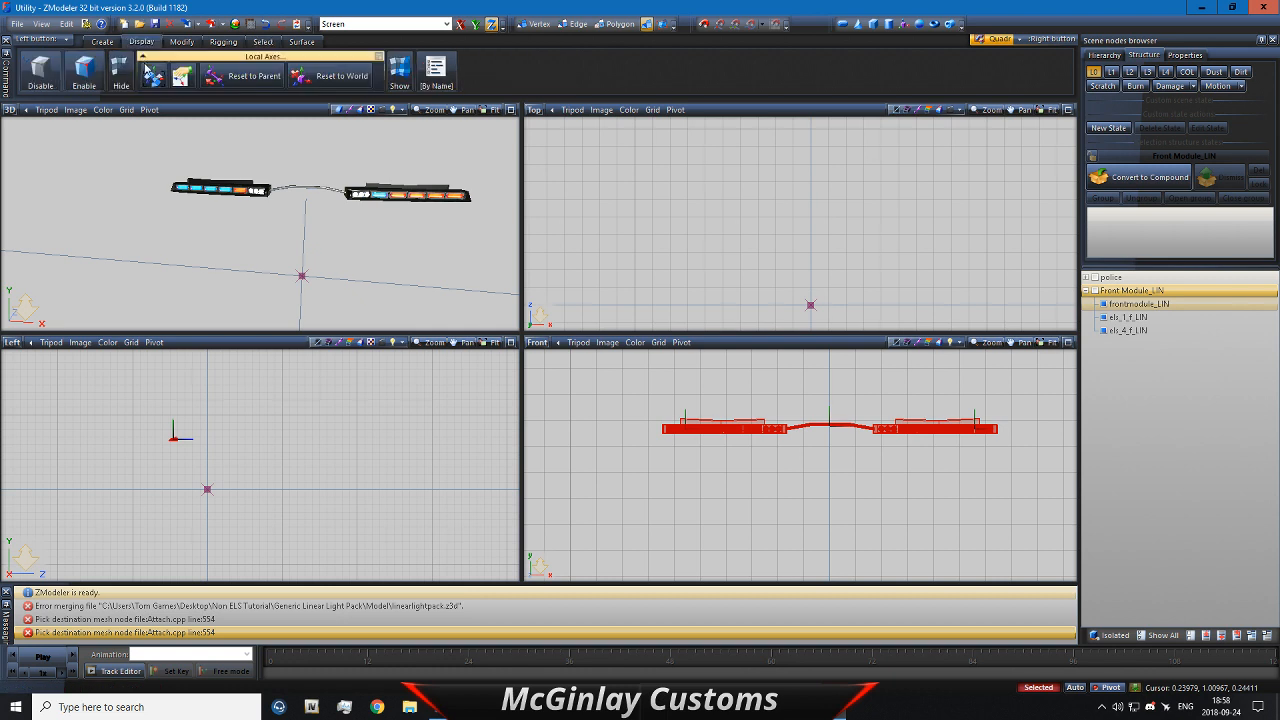
click(153, 76)
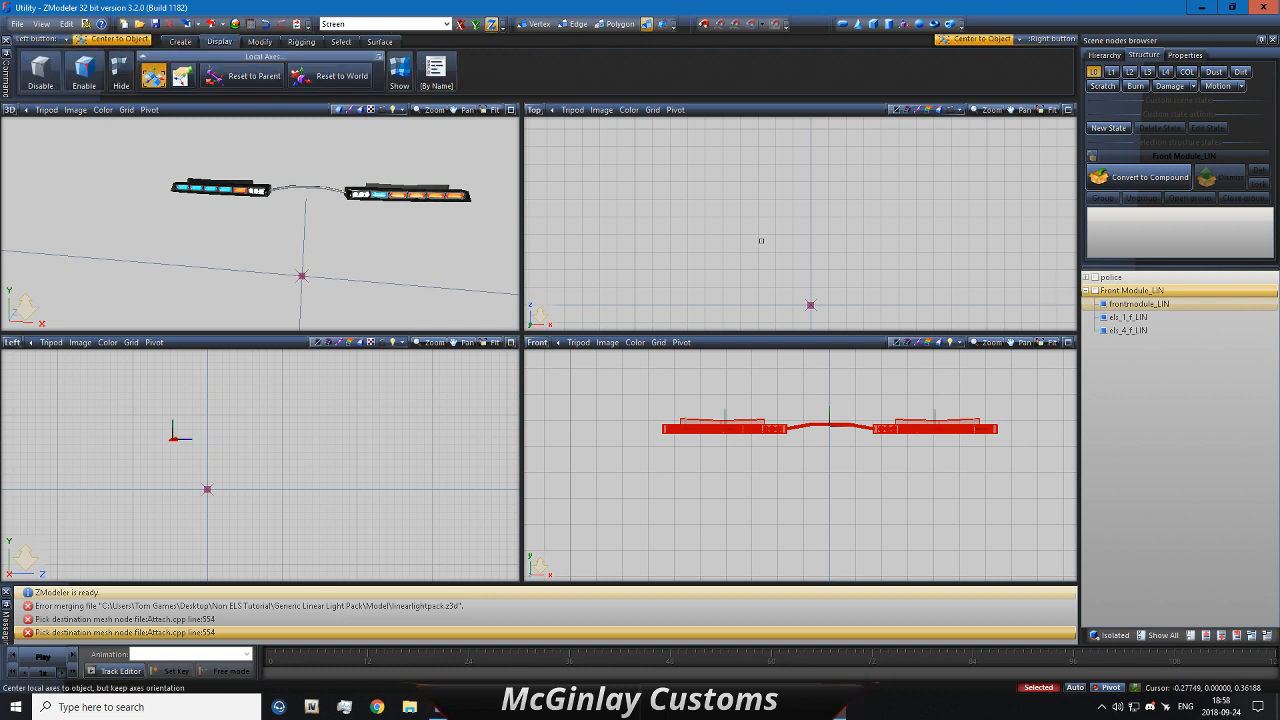
Step: Create dummy copies of the frontmodule_LIN housing and the els_1_f_LIN and els_4_f_LIN light banks
click(141, 41)
click(33, 70)
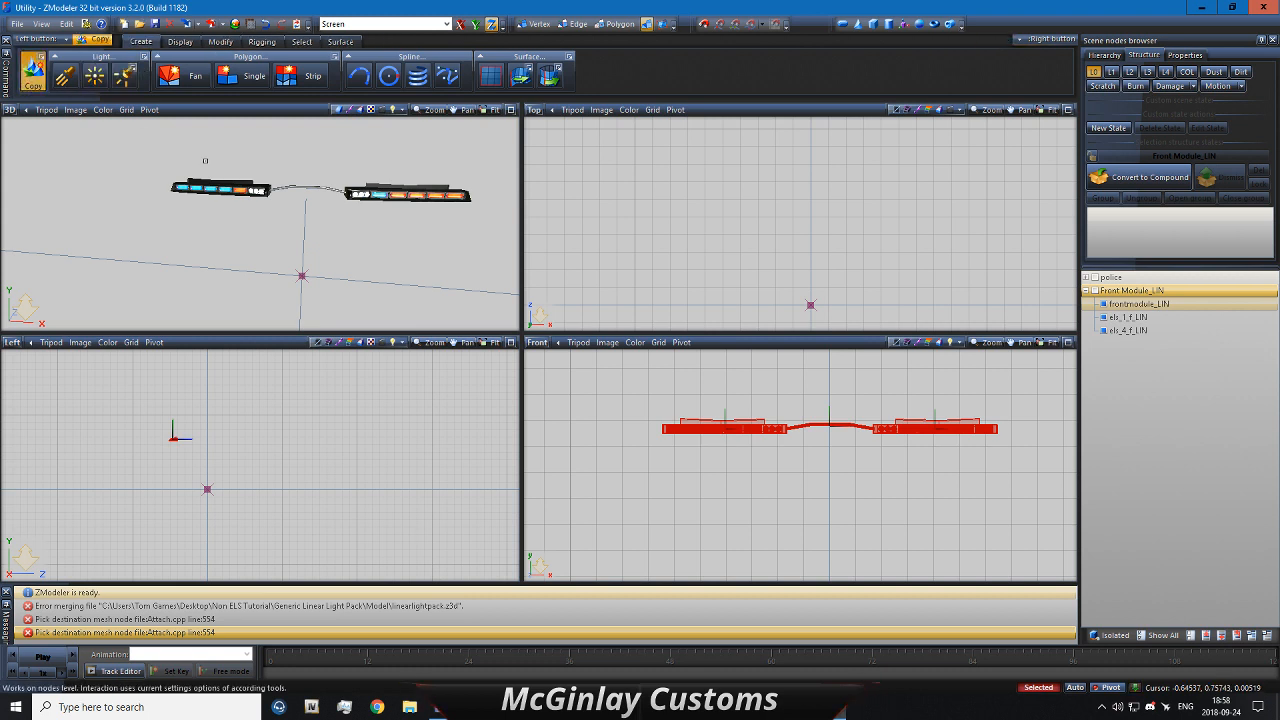
click(831, 458)
click(1134, 371)
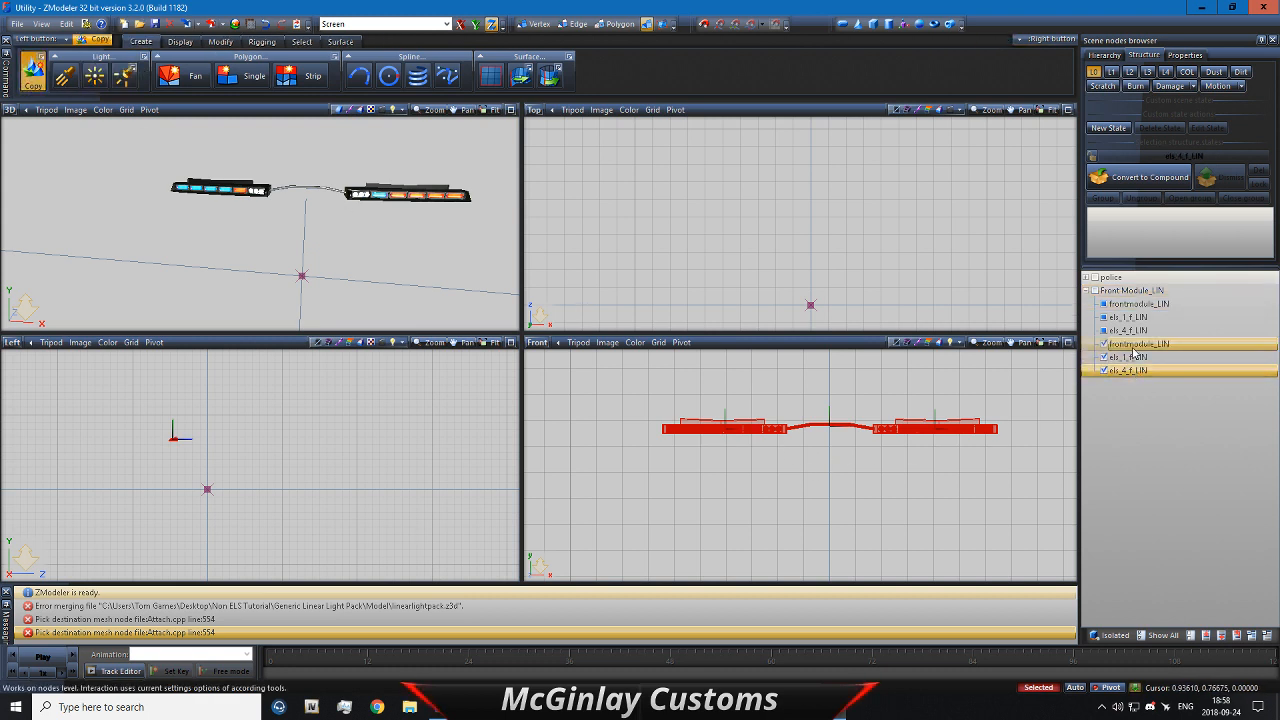
shift+click(1133, 348)
right_click(1134, 348)
click(1102, 356)
Step: Rename the frontmodule_LIN dummy to extra_2
click(1177, 344)
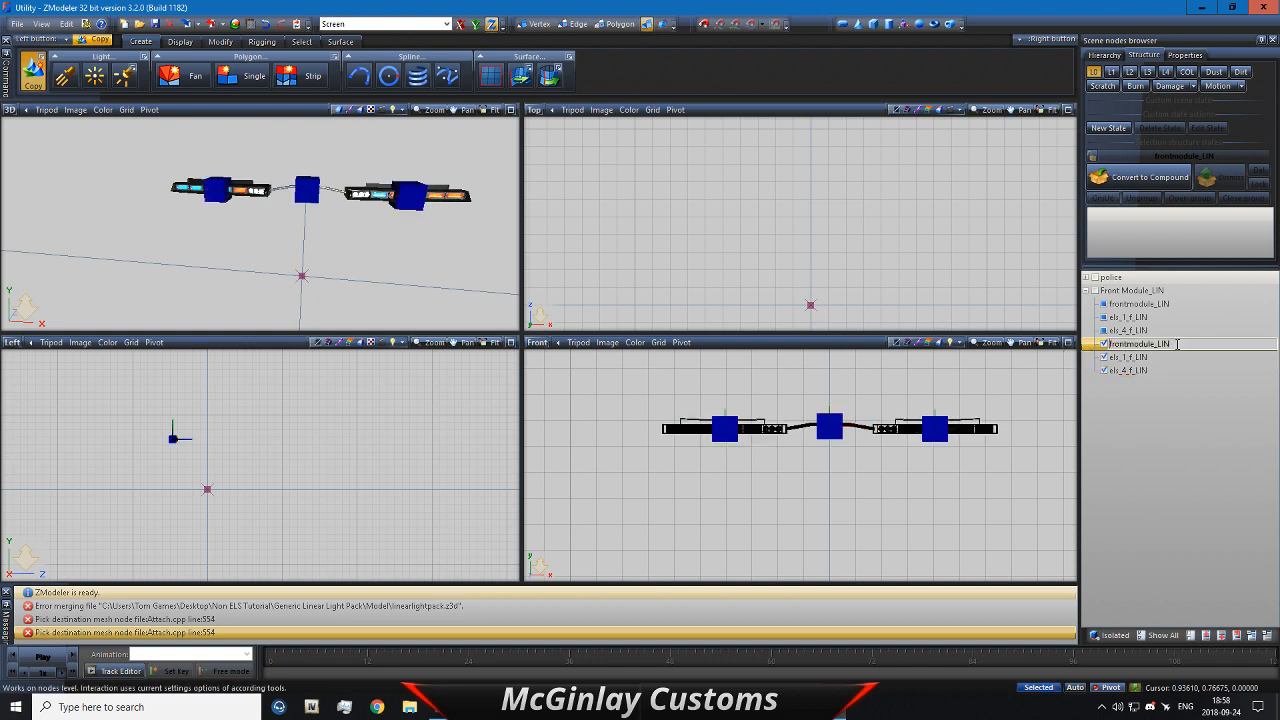
text(extra_2)
key(Return)
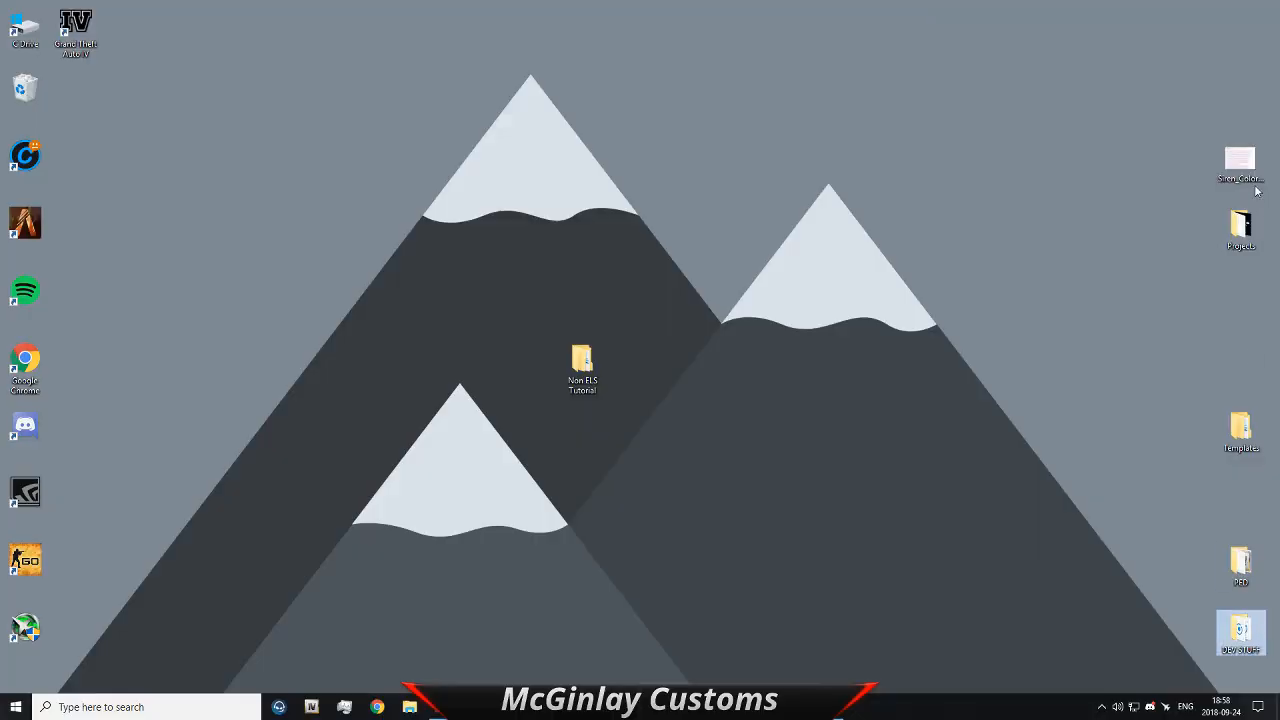
Step: Consult the Siren_Colors_Guide image on the desktop and rename the els_1_f_LIN dummy to siren9
double_click(1245, 172)
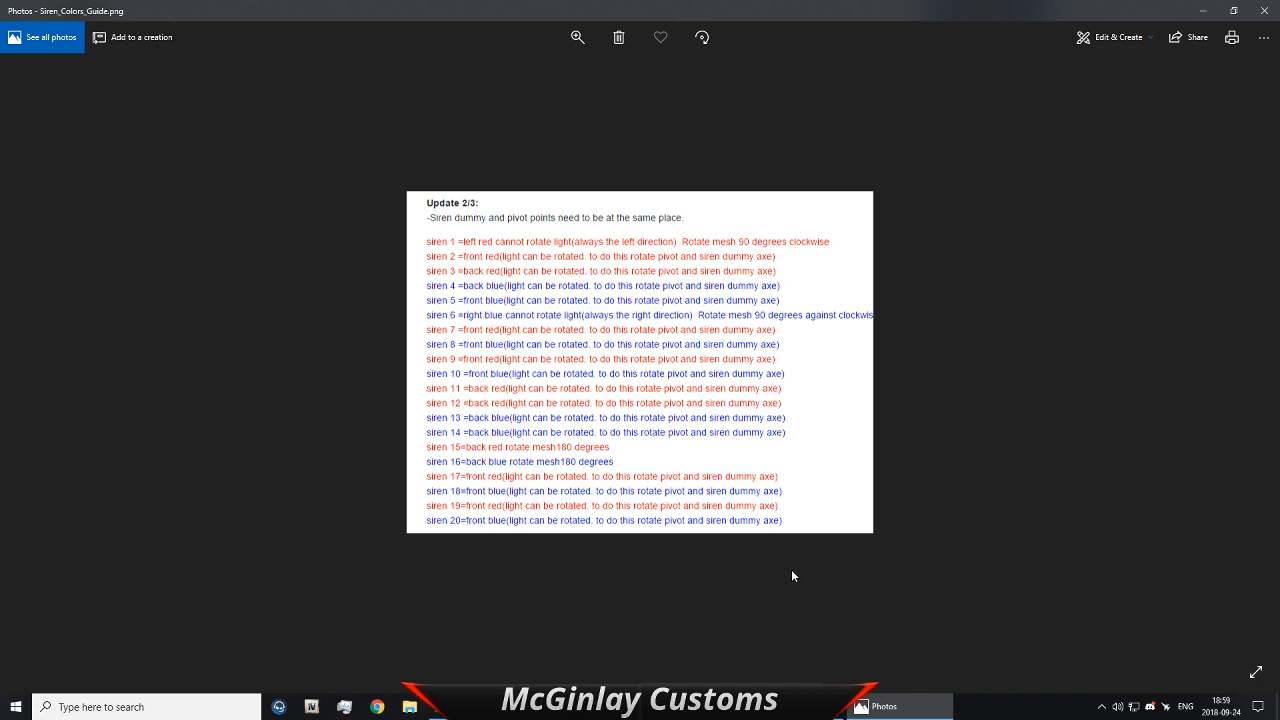
click(793, 707)
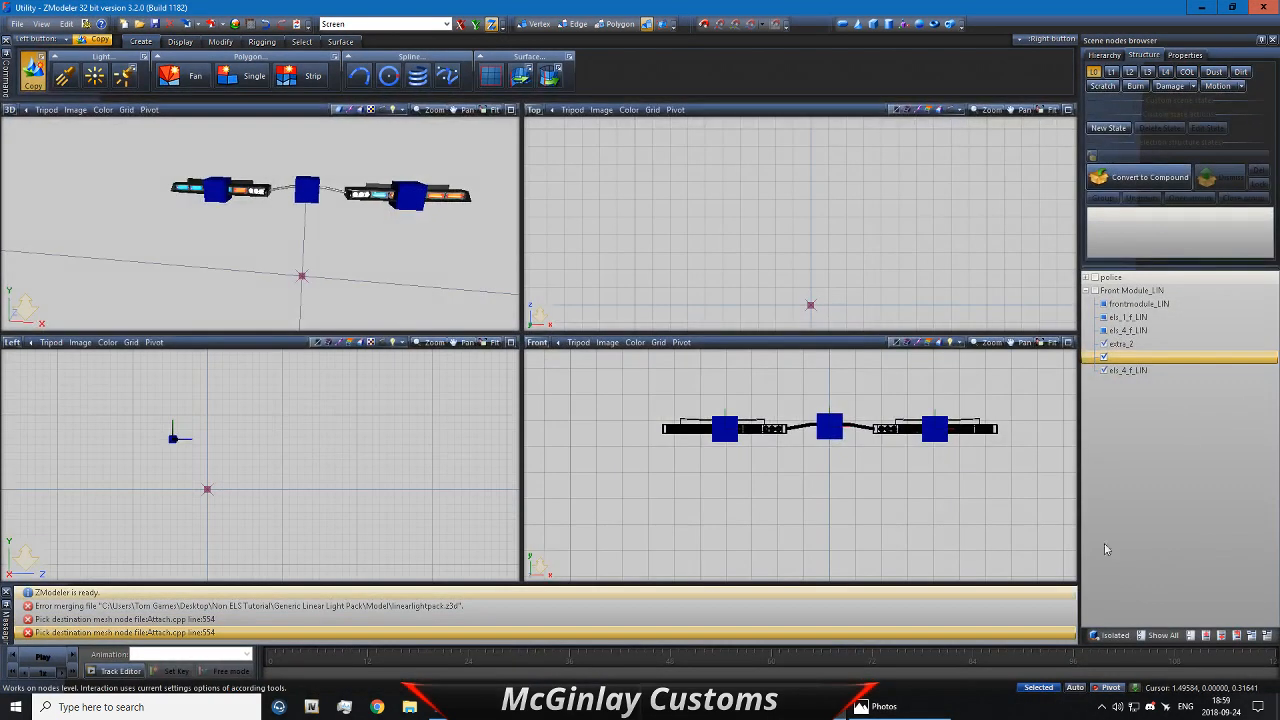
click(1103, 357)
click(1103, 357)
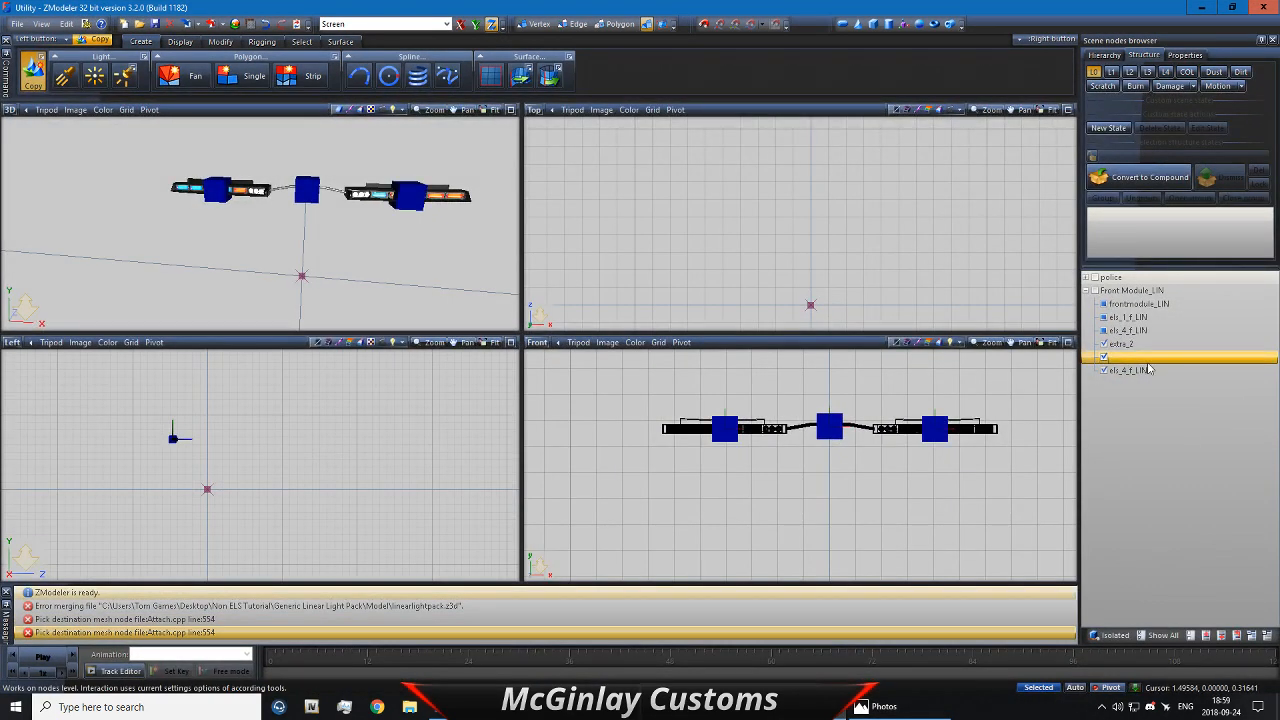
click(1147, 359)
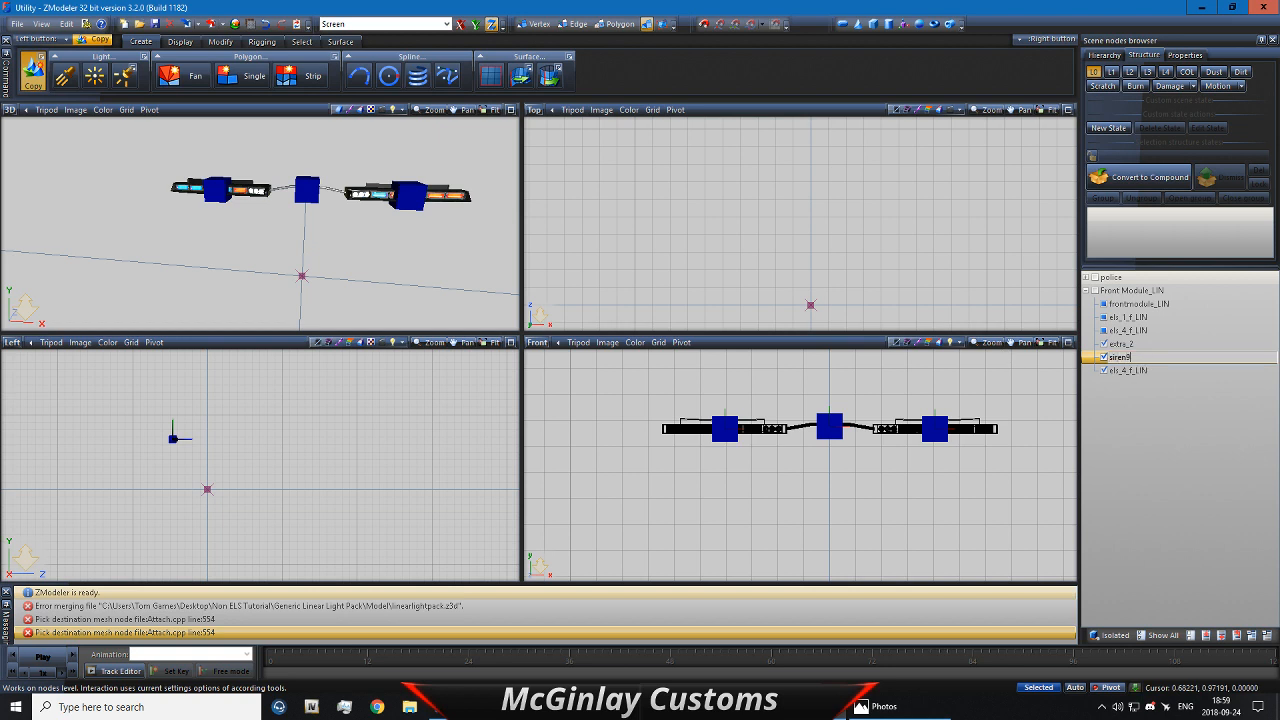
key(Return)
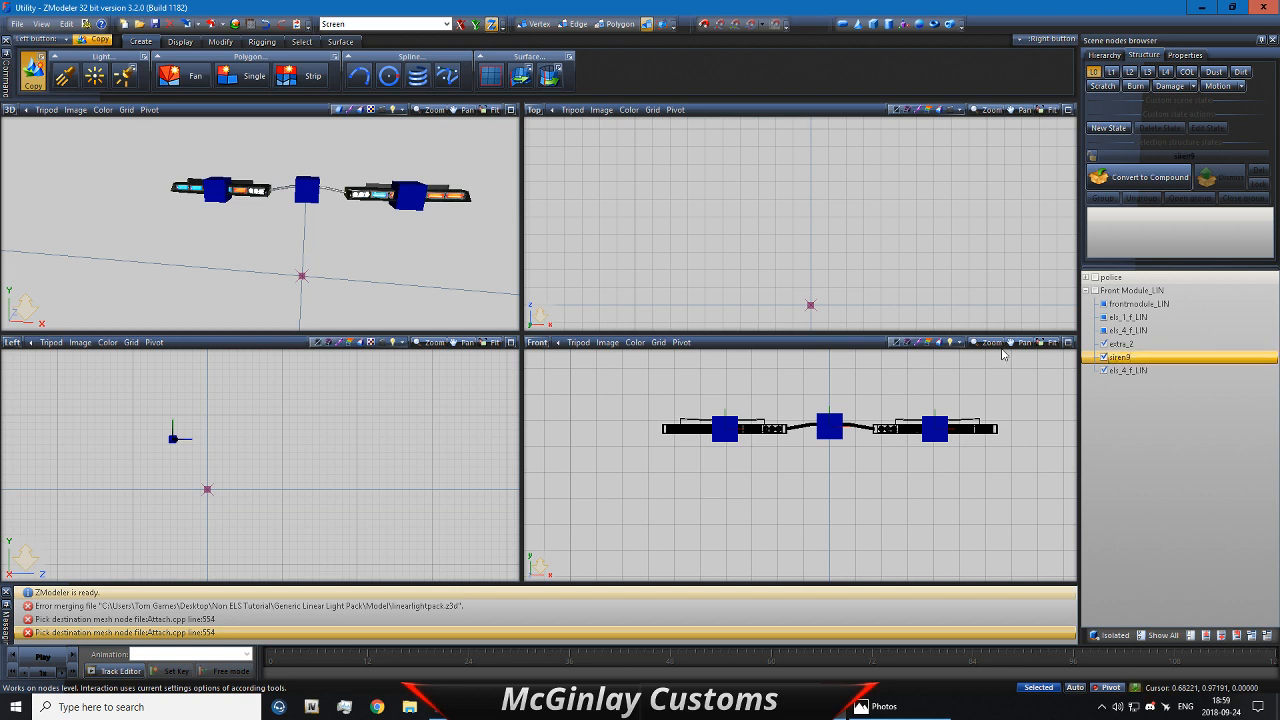
Step: Rename the els_4_f_LIN dummy to siren10
click(1129, 370)
click(1143, 371)
text(e)
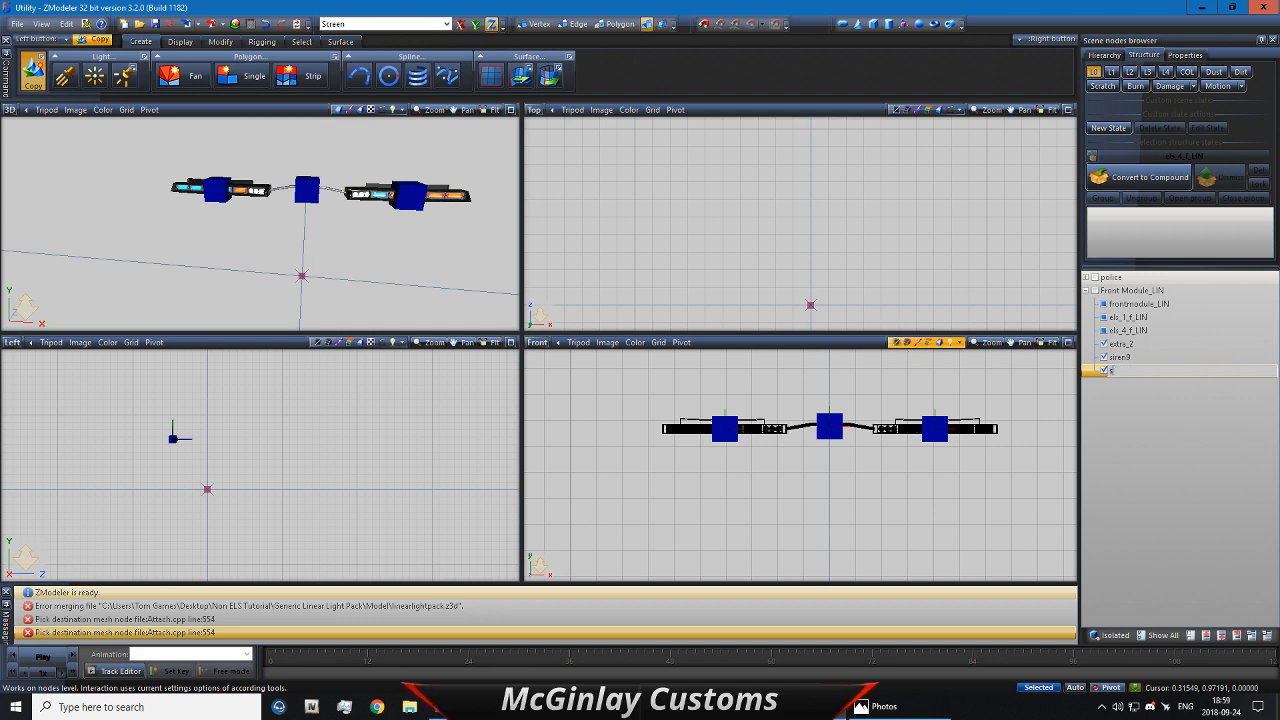
text(iren10)
key(Return)
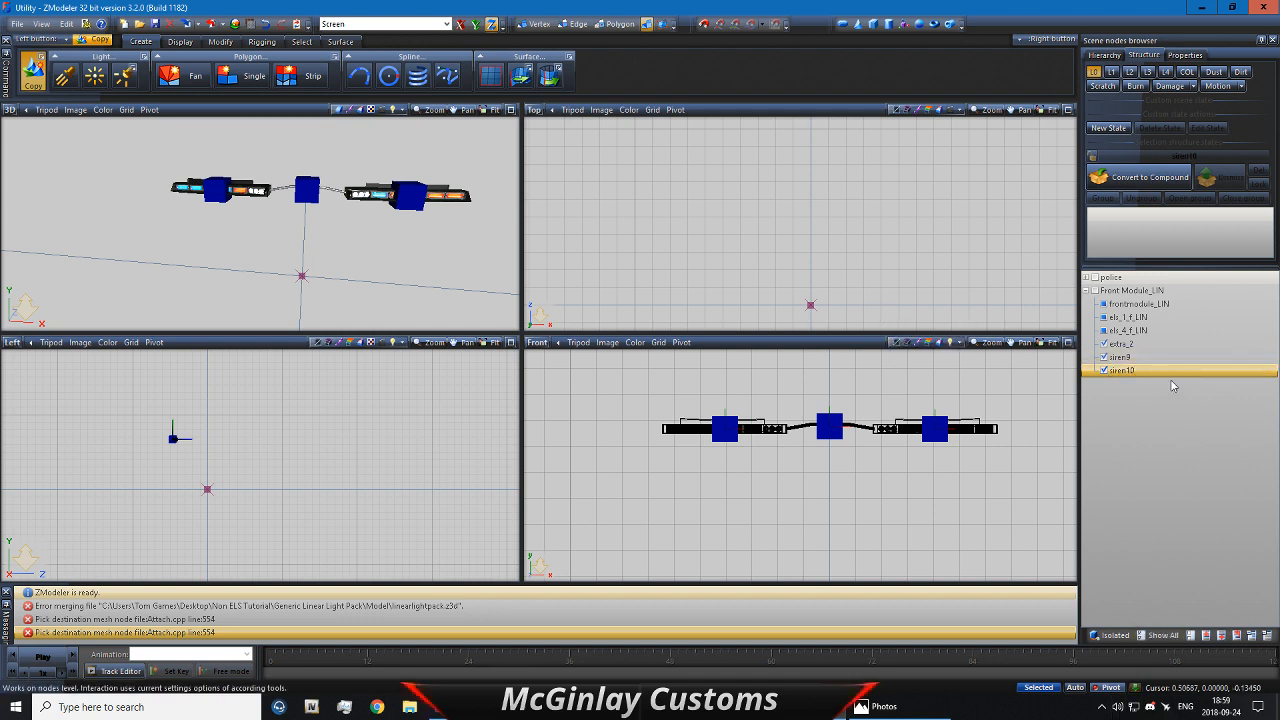
Step: Nest the frontmodule_LIN, els_1_f_LIN and els_4_f_LIN meshes under extra_2, siren9 and siren10, and remove the Front Module_LIN parent node
drag(1135, 305, 1118, 281)
shift+click(1117, 304)
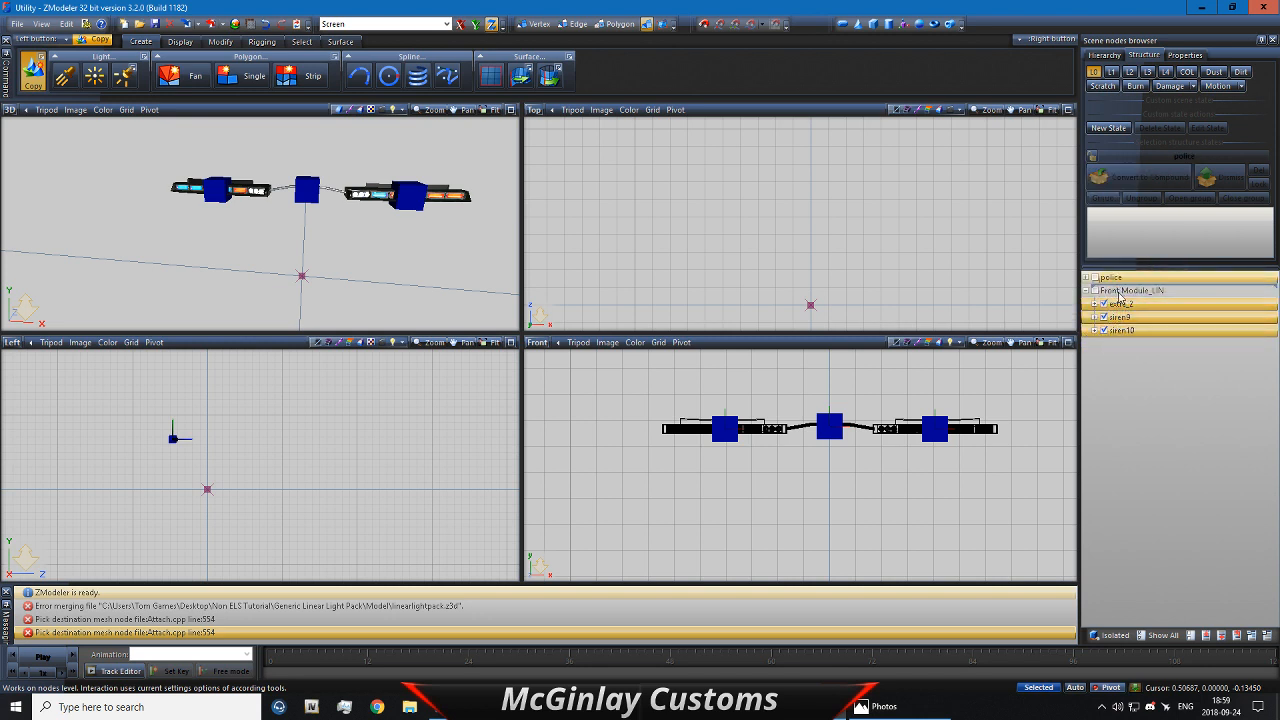
right_click(1120, 331)
mouse_move(1185, 338)
click(1245, 341)
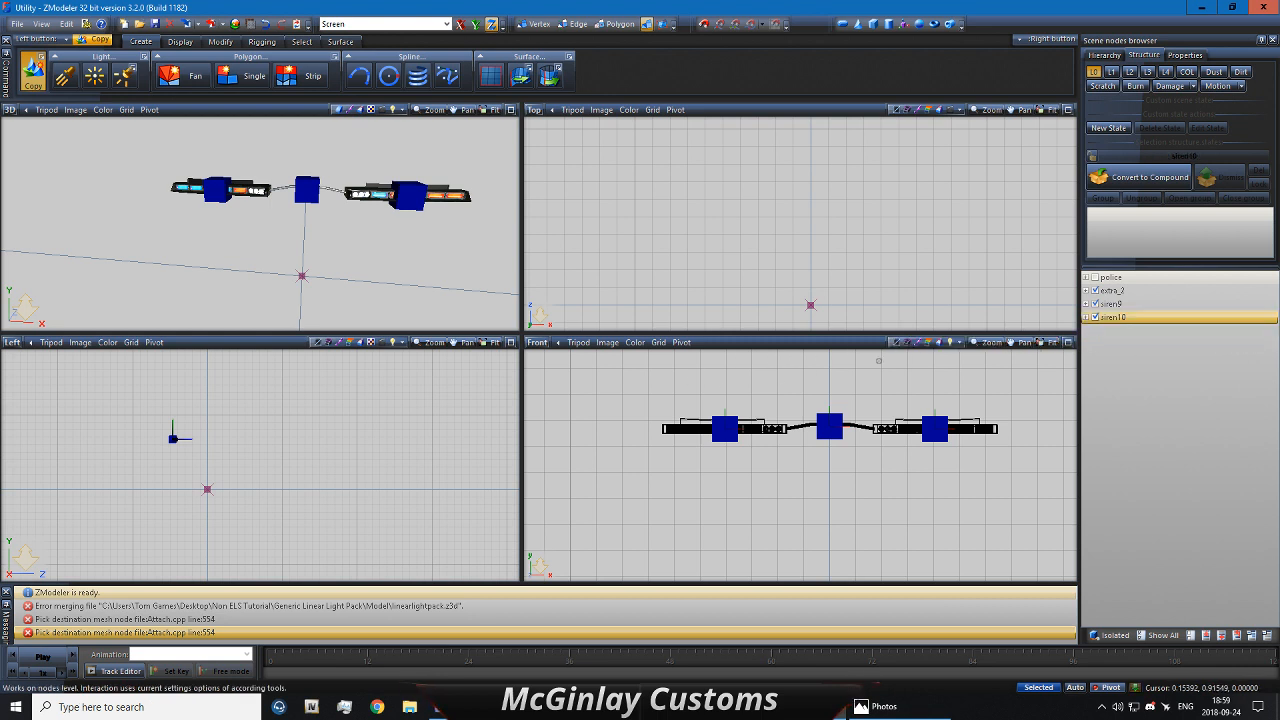
Step: Hide siren9 and siren10 and create a box about 1.32 × 0.09 × 0.28 around the front module in the front view
click(1095, 304)
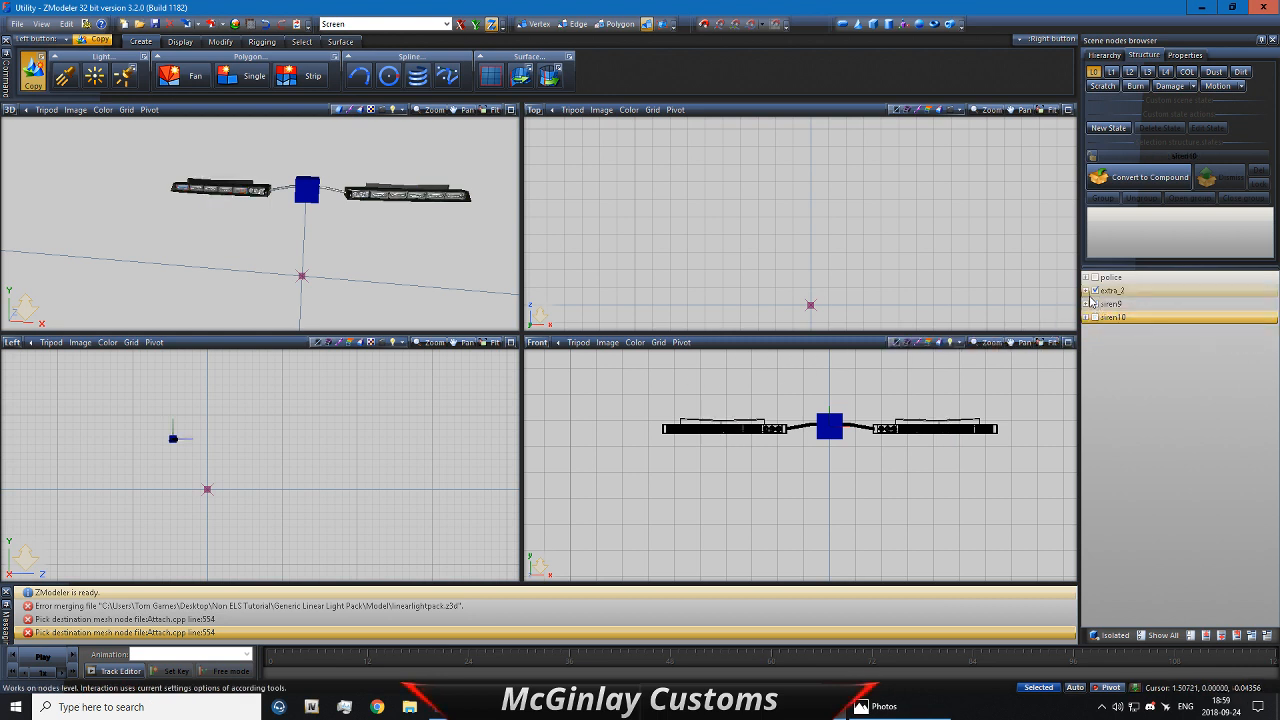
click(1086, 290)
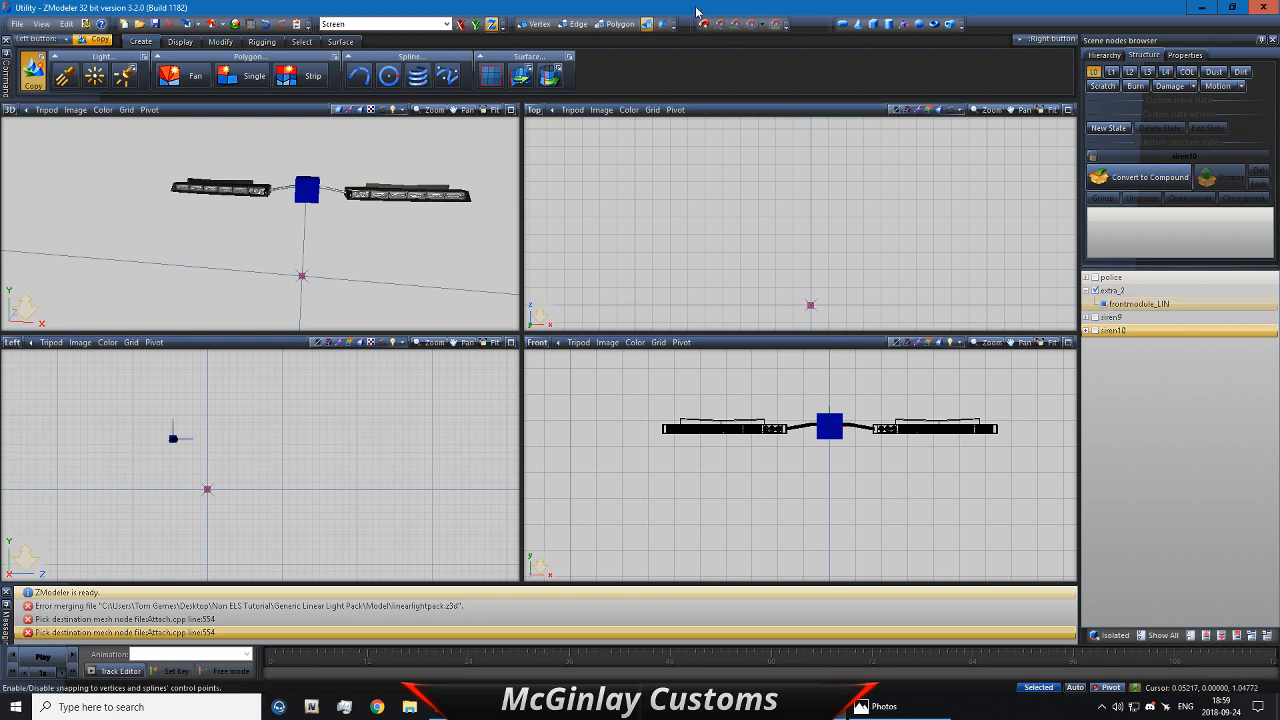
click(873, 23)
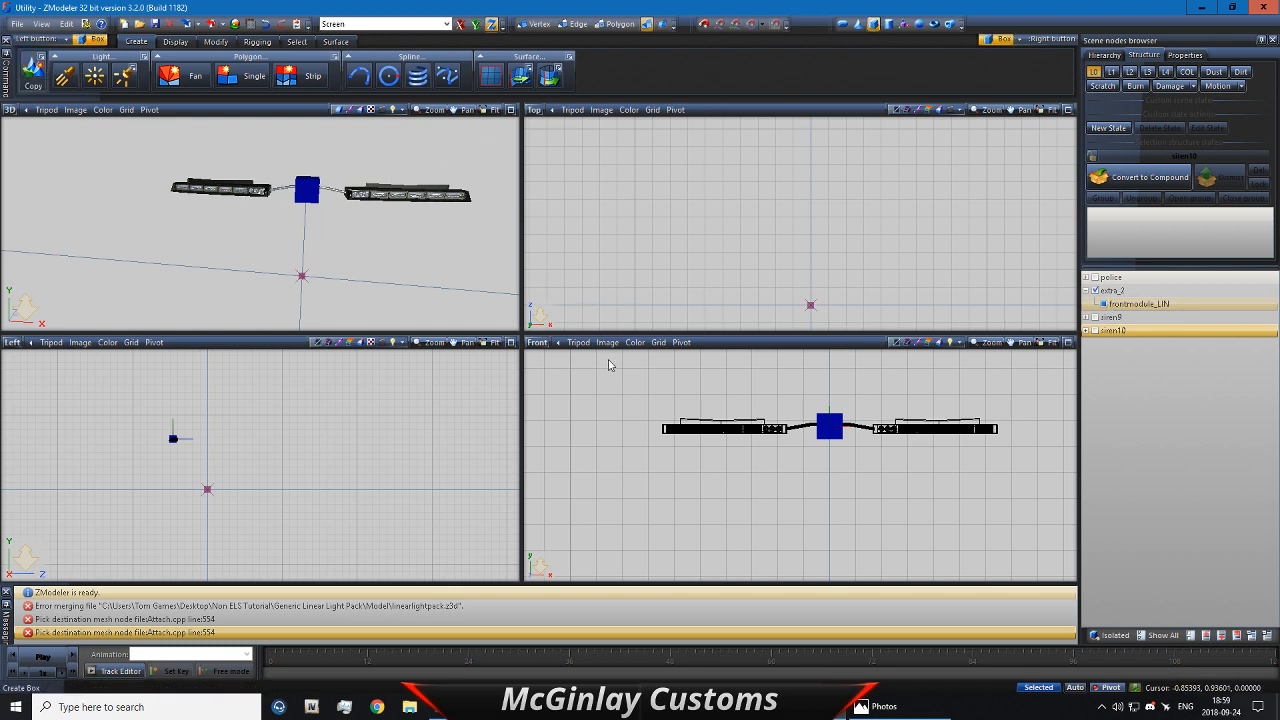
scroll(670, 420, up, 1)
drag(657, 422, 1056, 451)
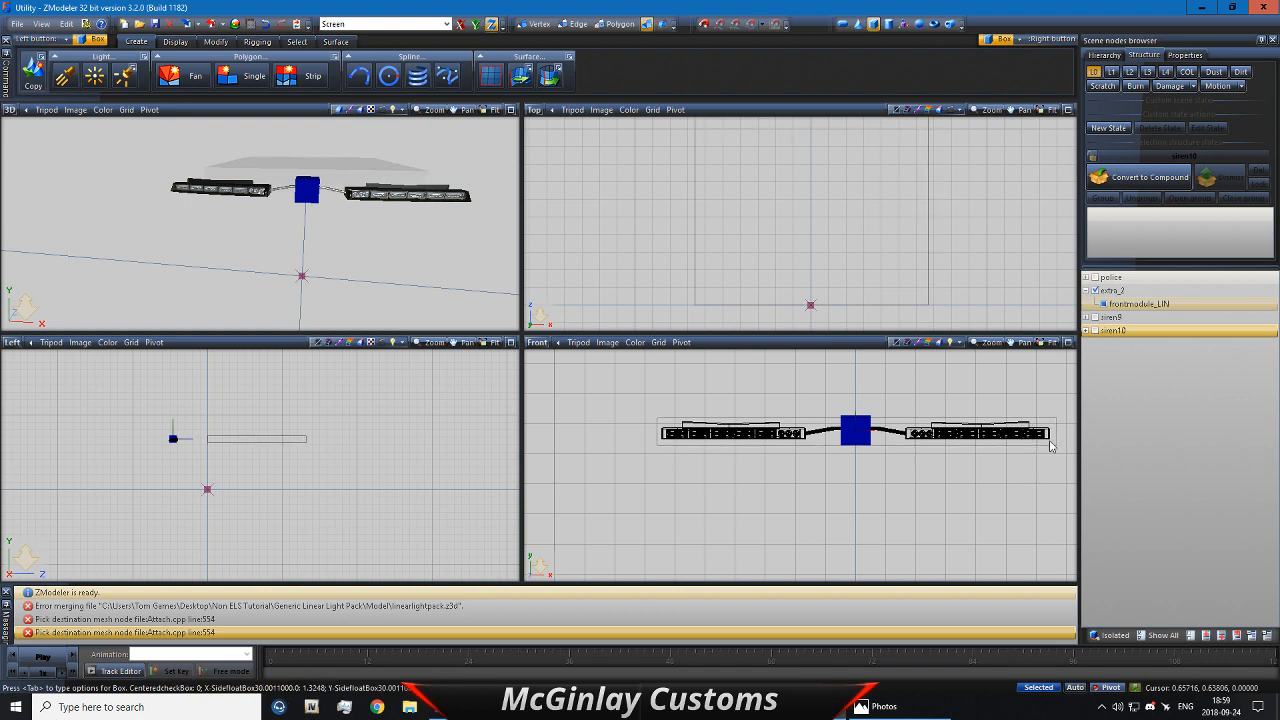
key(Tab)
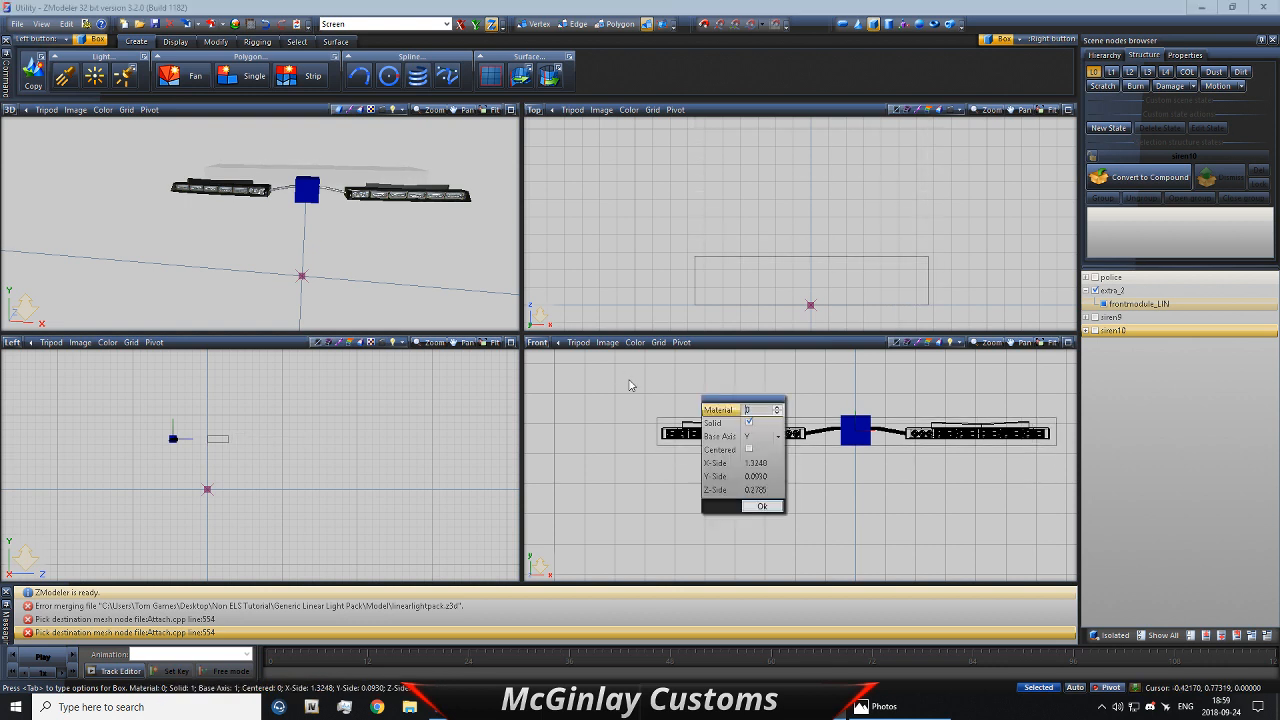
click(762, 506)
Step: Move the box along the Z axis in the top view until it encloses the frontmodule_LIN housing
click(216, 41)
click(247, 78)
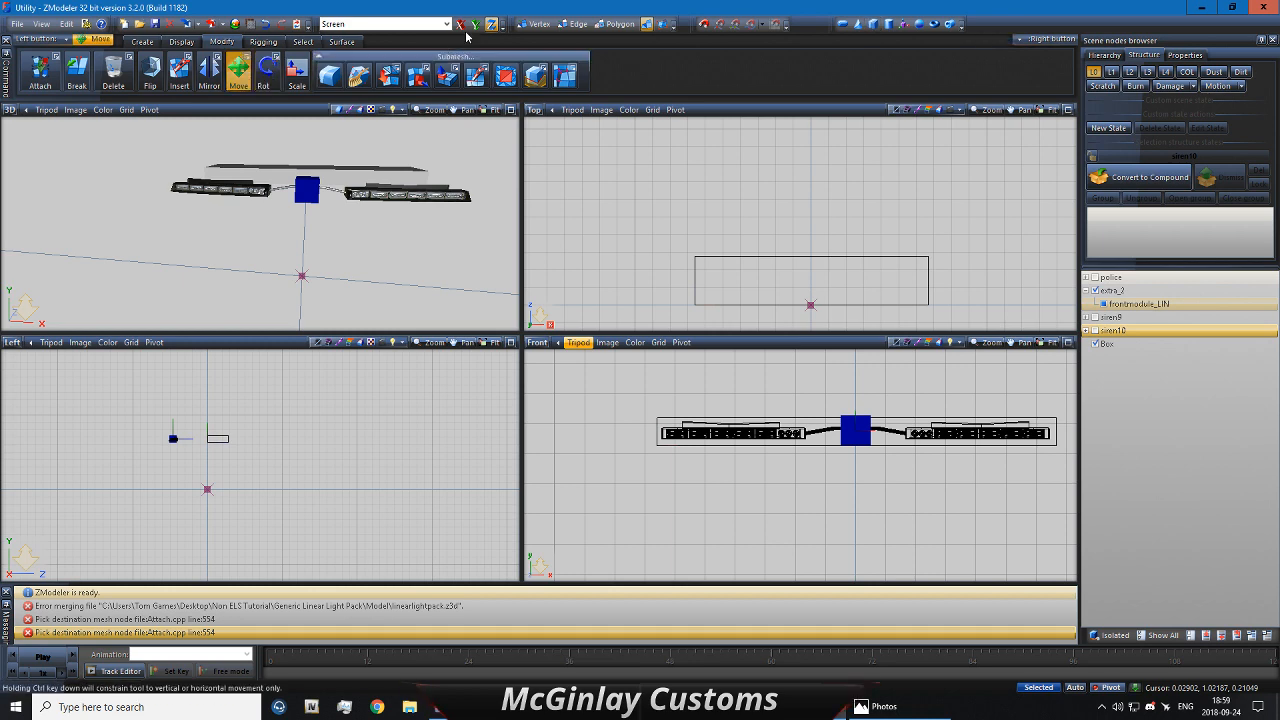
click(475, 24)
click(491, 24)
scroll(737, 268, down, 2)
middle_drag(740, 269, 707, 185)
drag(707, 185, 708, 271)
click(928, 189)
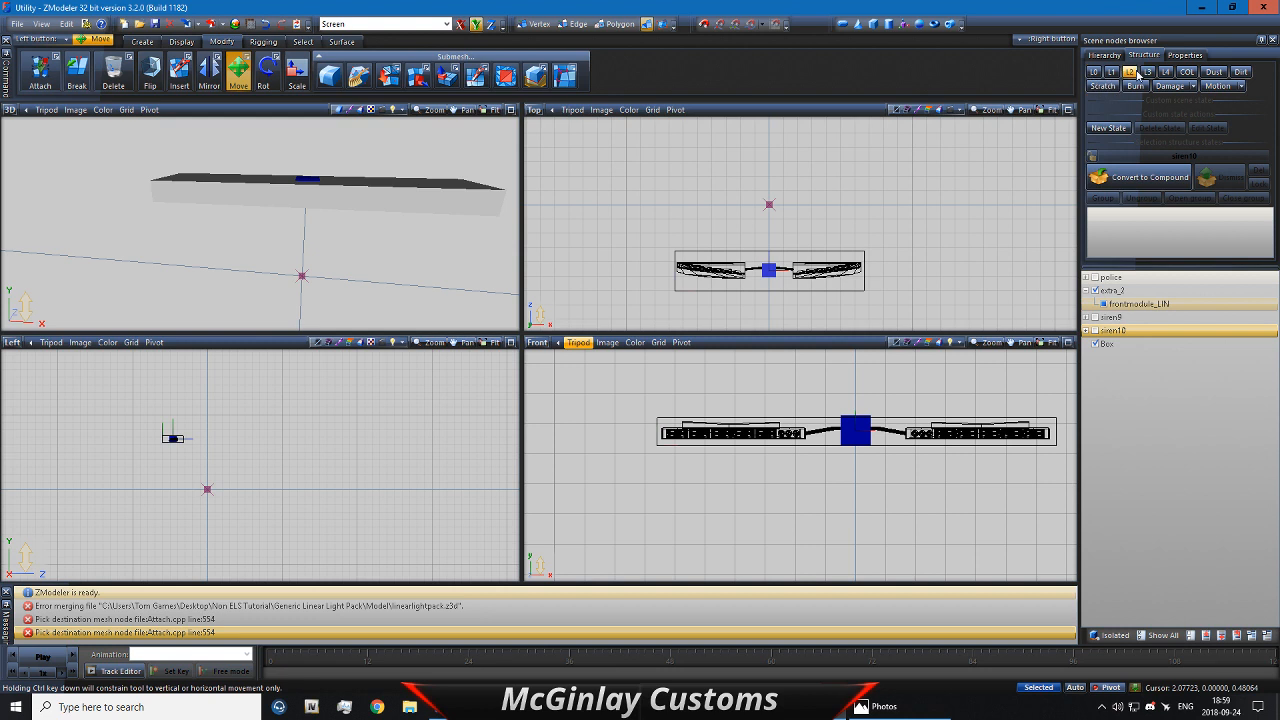
Step: Convert the box to a compound in the COL state and rename it extra_2 [COL]
click(1187, 72)
click(1106, 343)
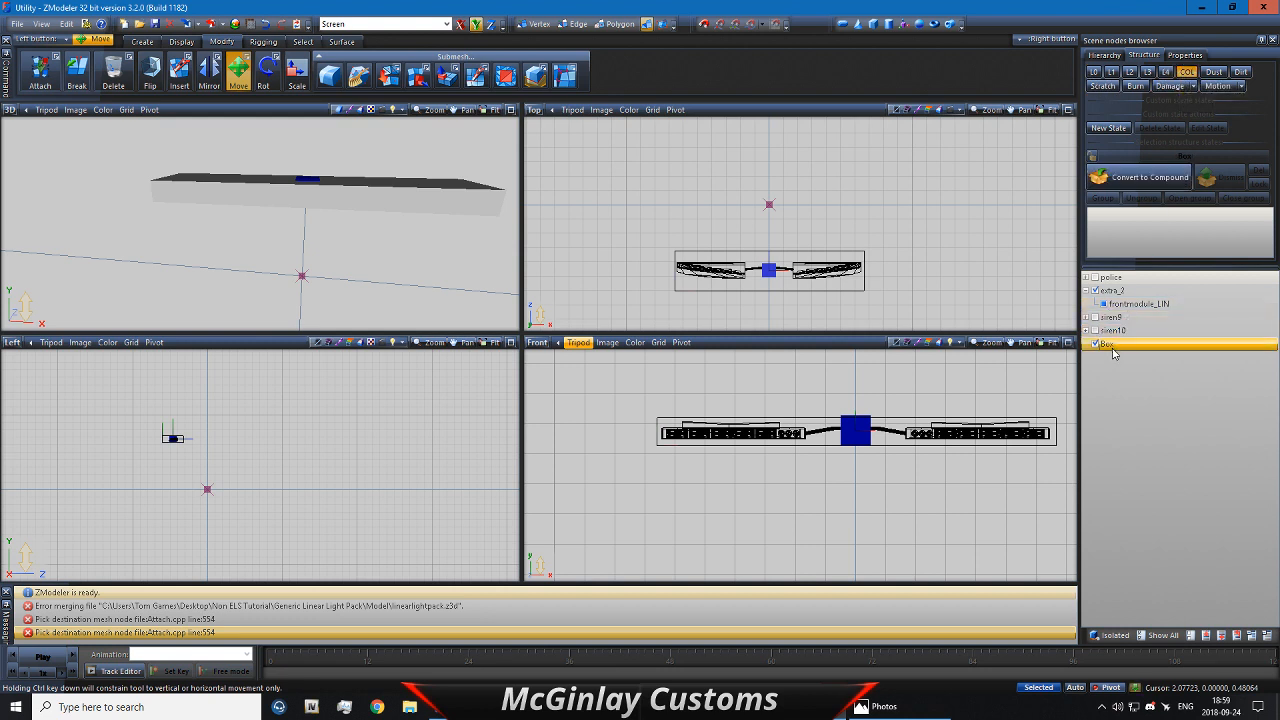
click(1138, 178)
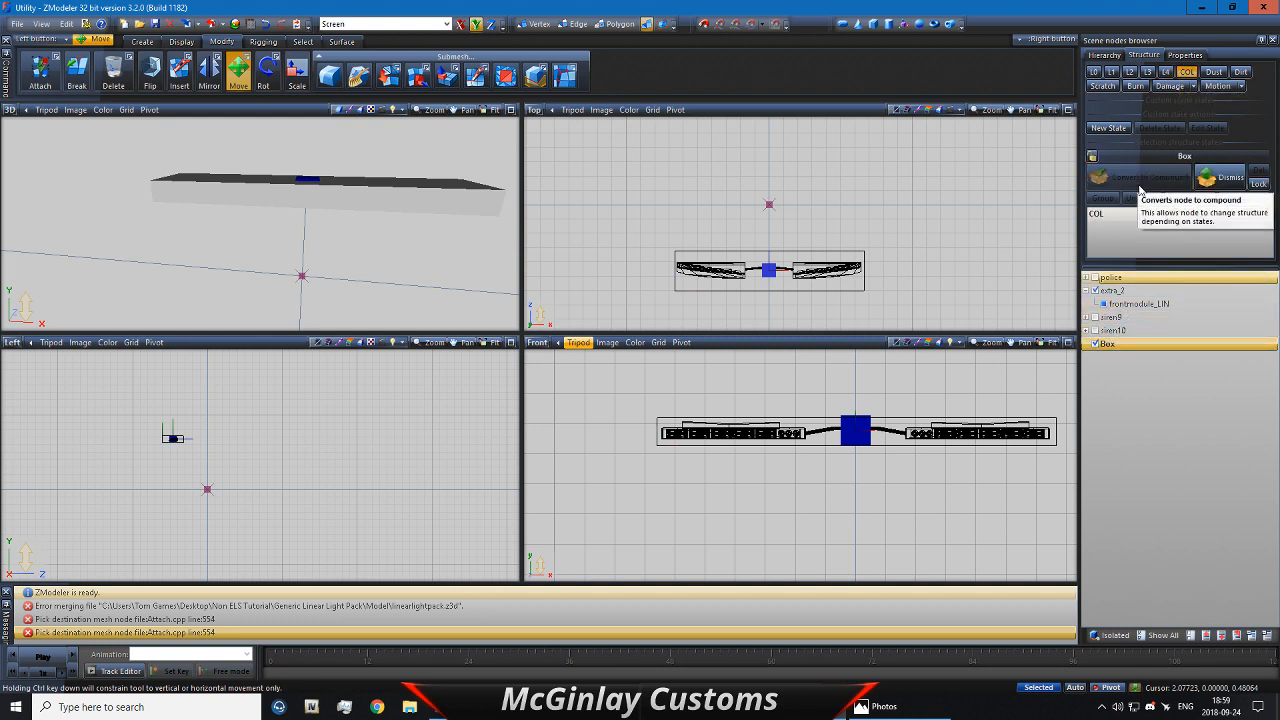
double_click(1154, 343)
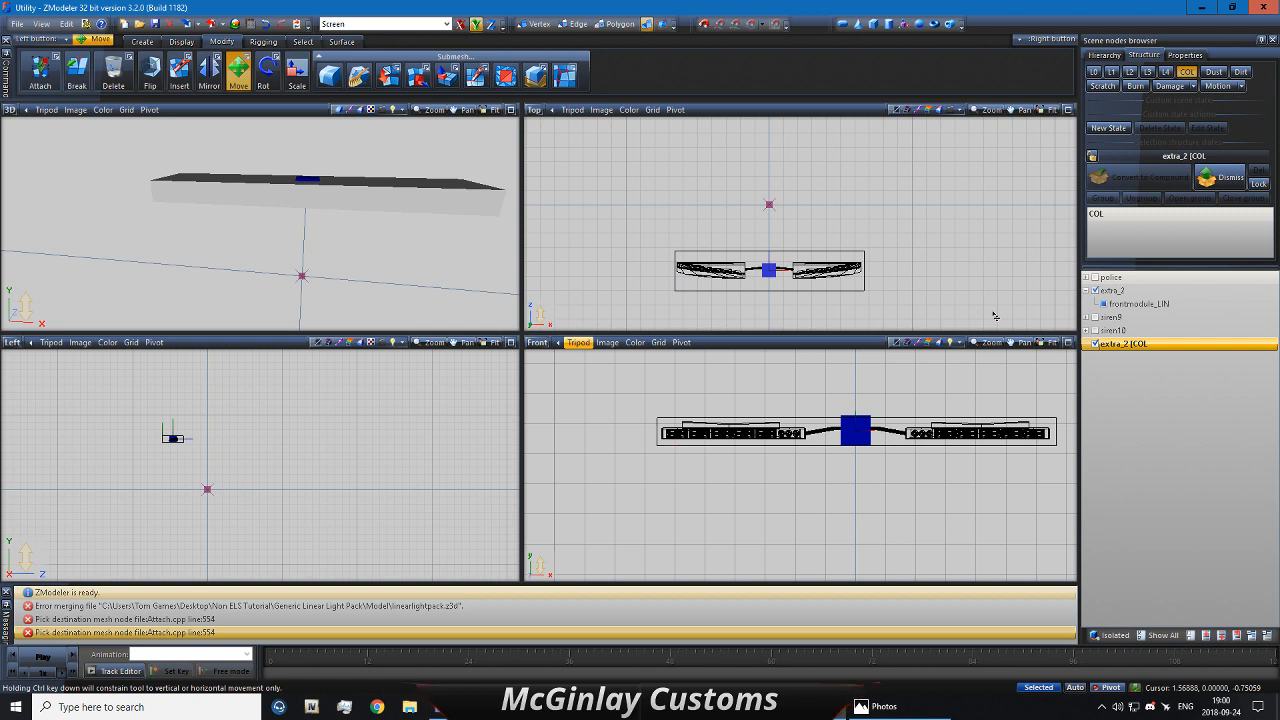
key(F2)
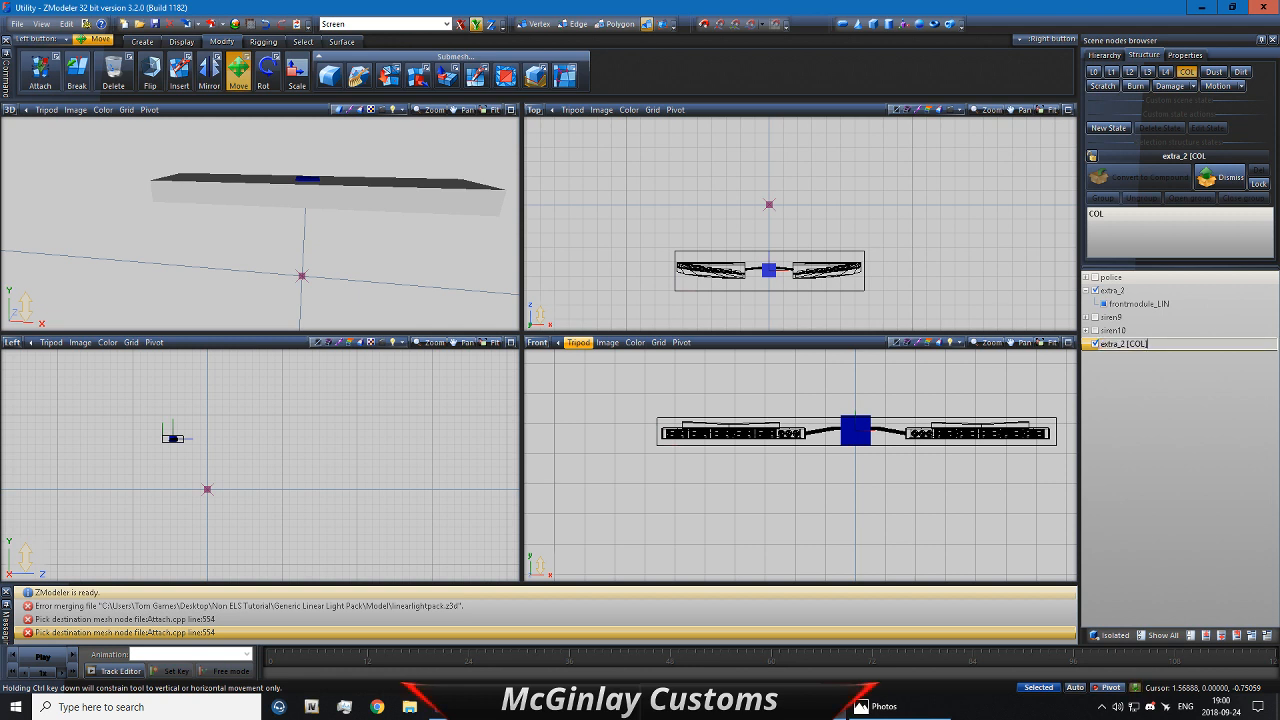
text(])
key(Return)
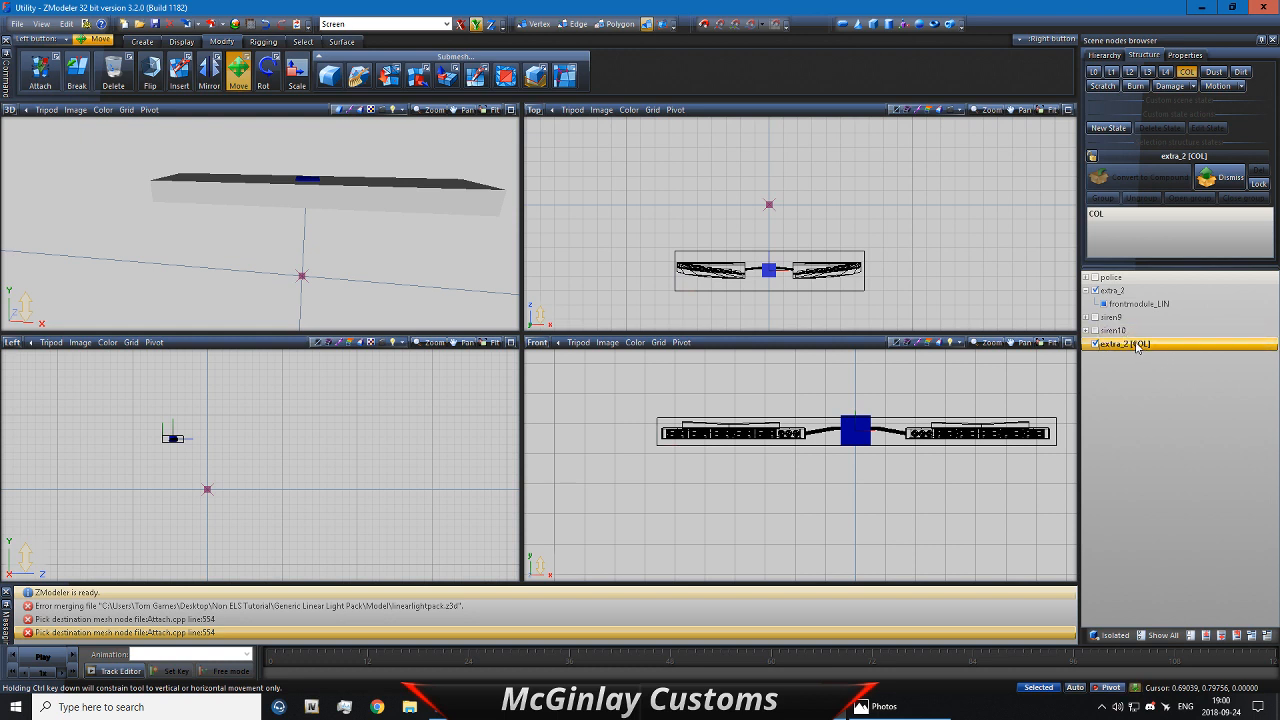
Step: Nest extra_2 [COL] under the extra_2 dummy and hide the whole extra_2 group
drag(1128, 343, 1107, 304)
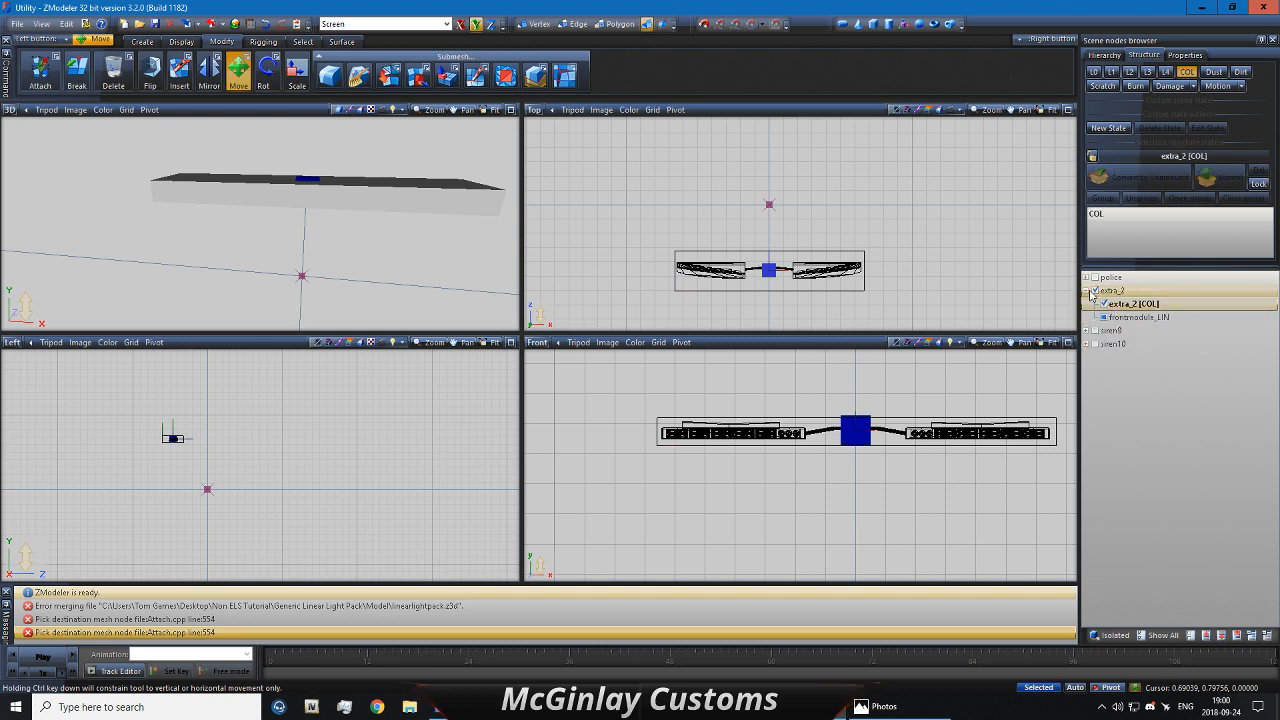
click(1086, 290)
click(1095, 290)
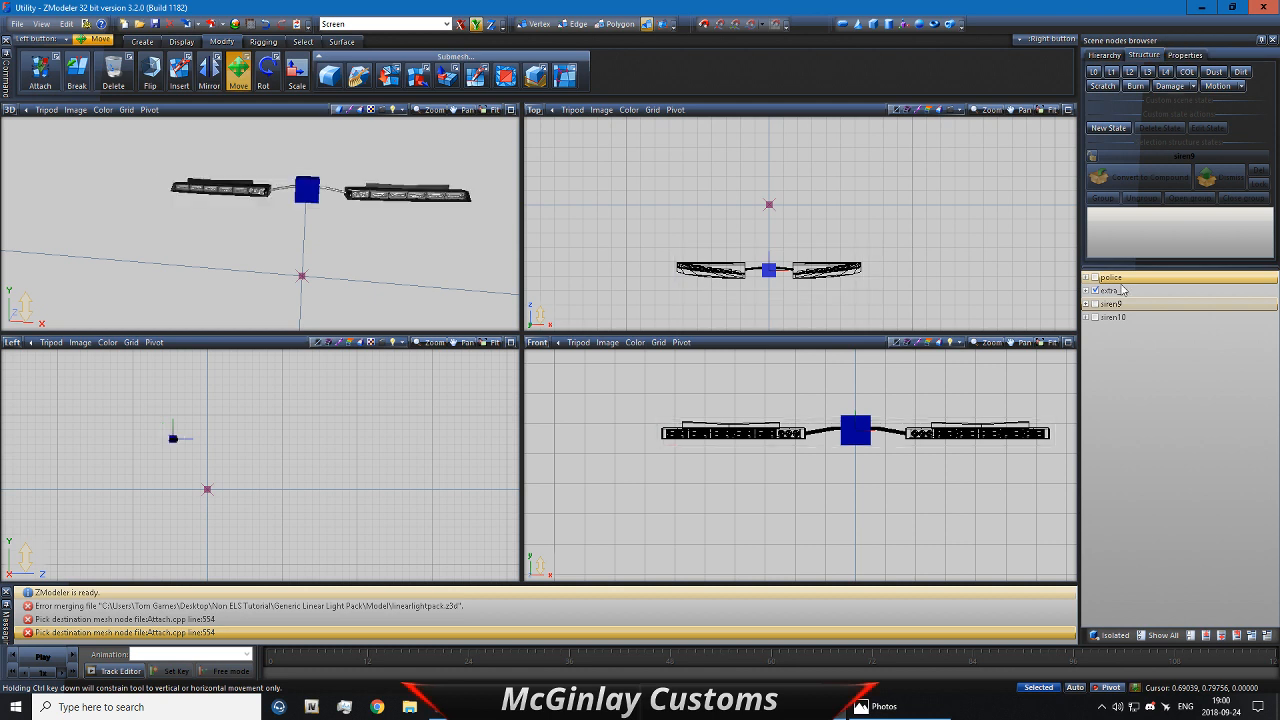
click(1094, 291)
click(1086, 304)
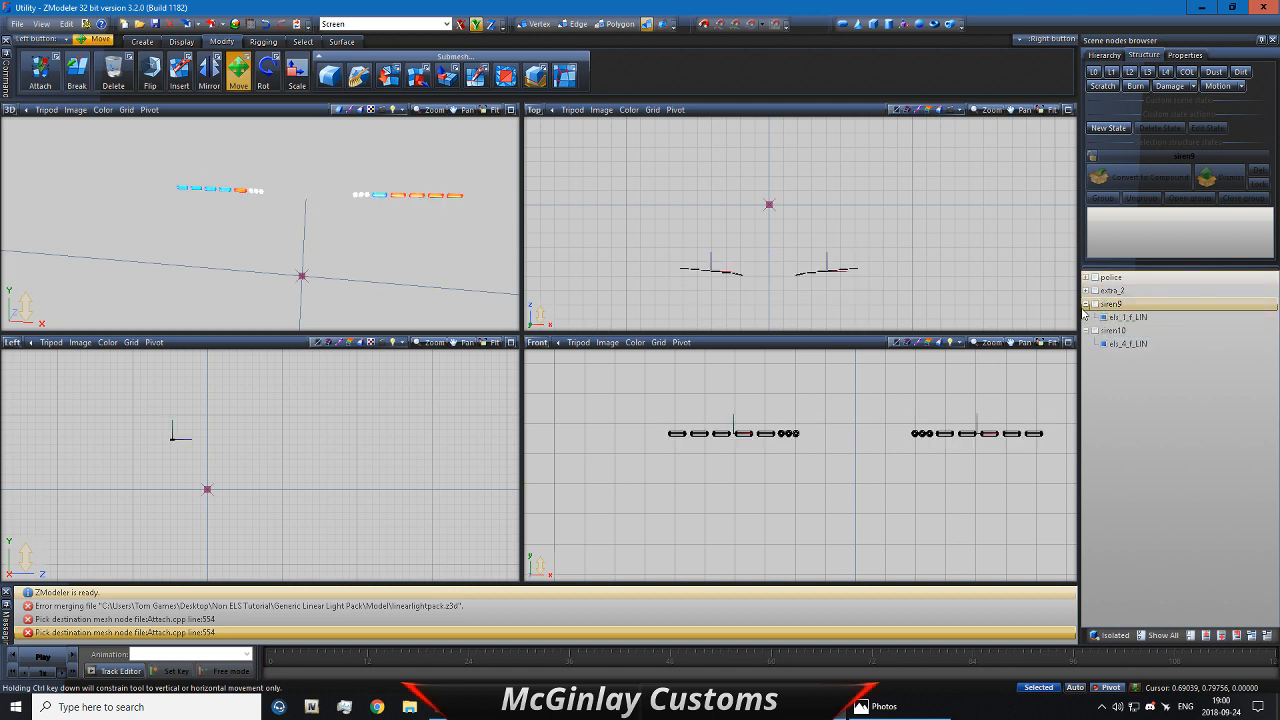
click(1098, 316)
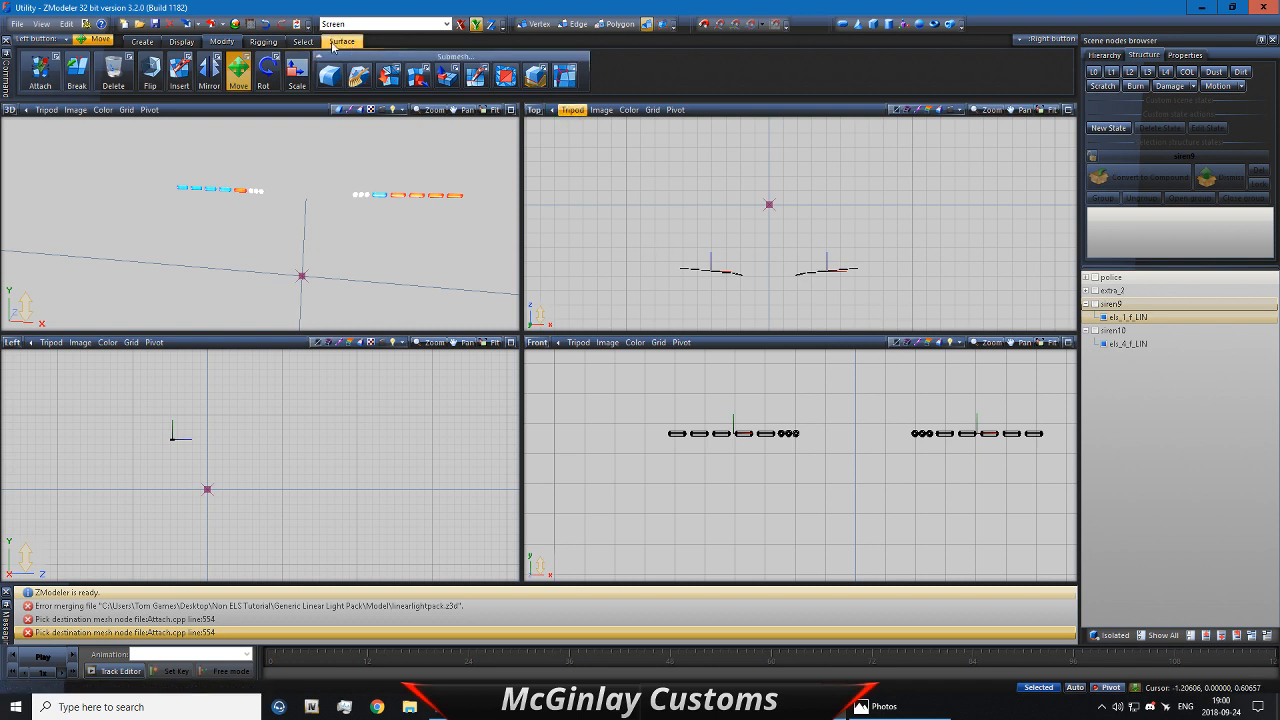
click(302, 41)
right_click(333, 70)
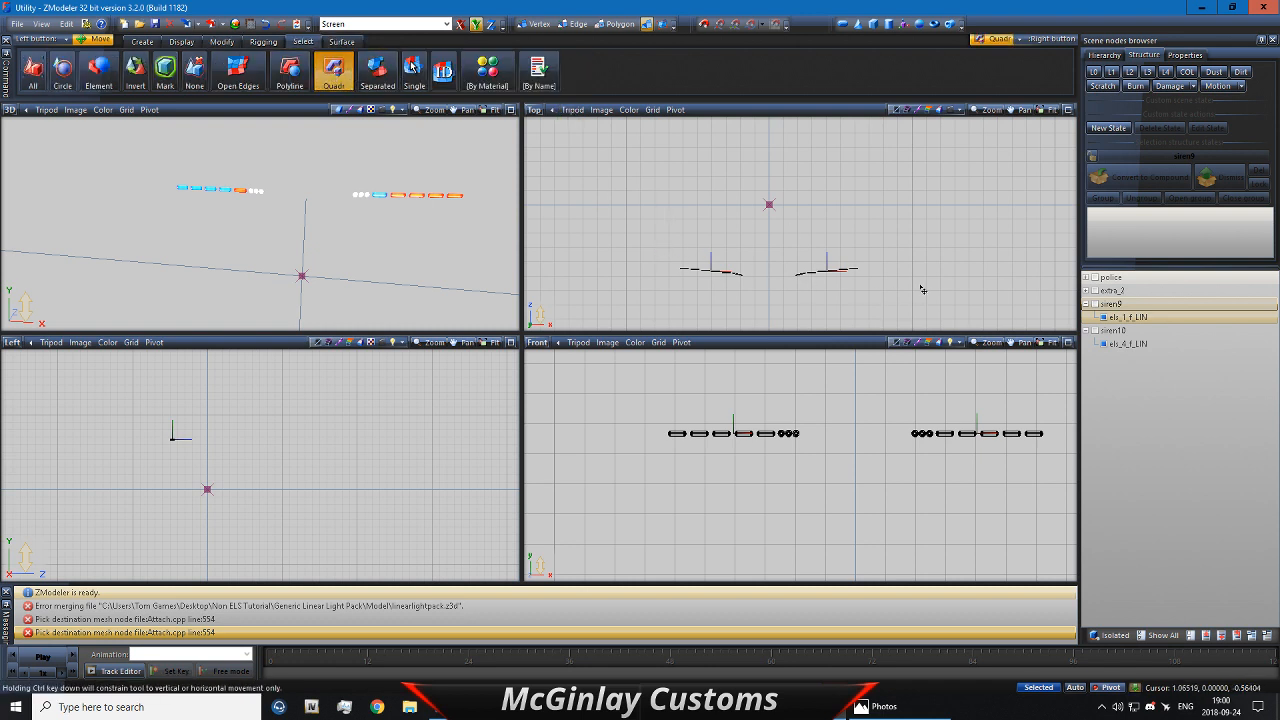
drag(922, 289, 704, 257)
click(181, 41)
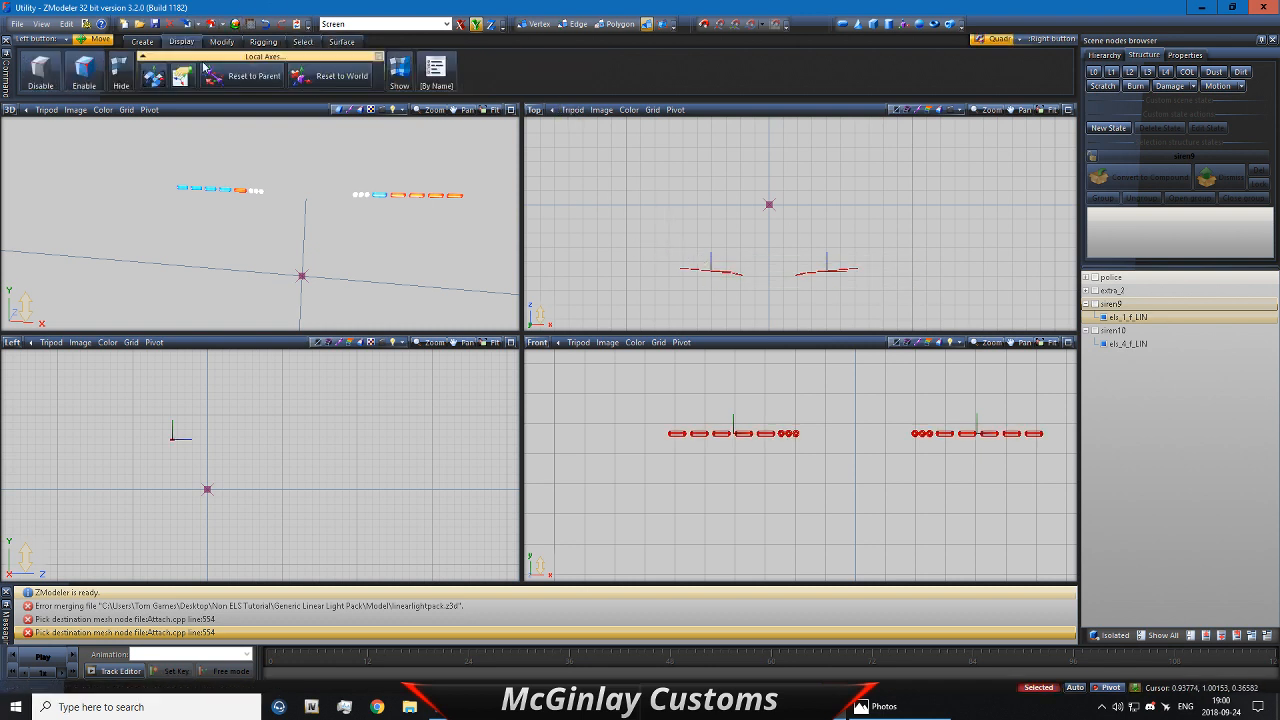
click(205, 68)
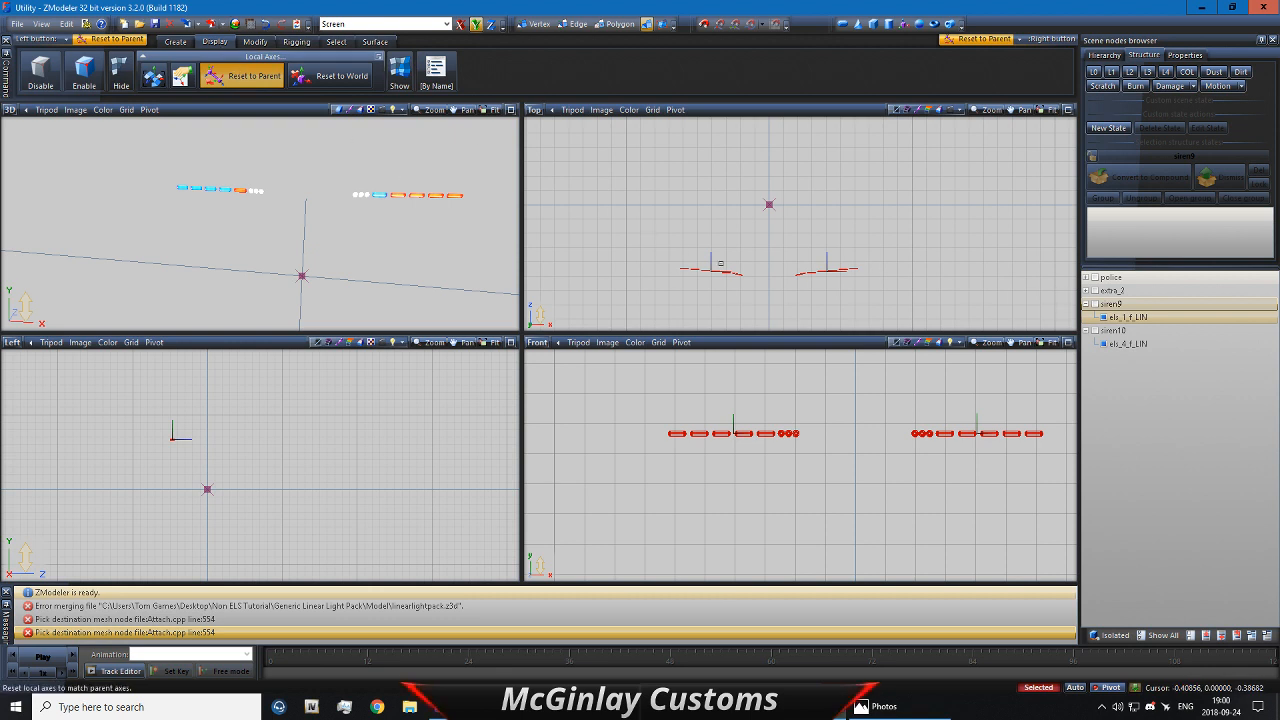
click(336, 41)
click(333, 70)
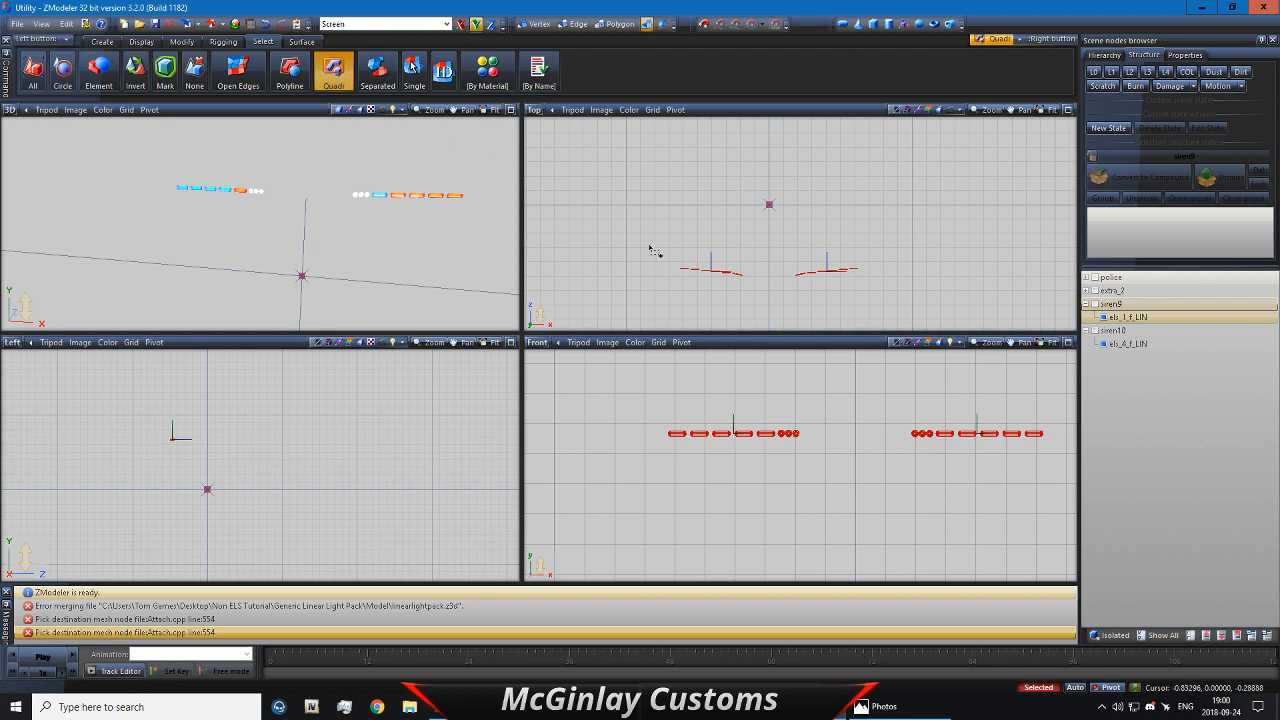
right_drag(885, 292, 654, 238)
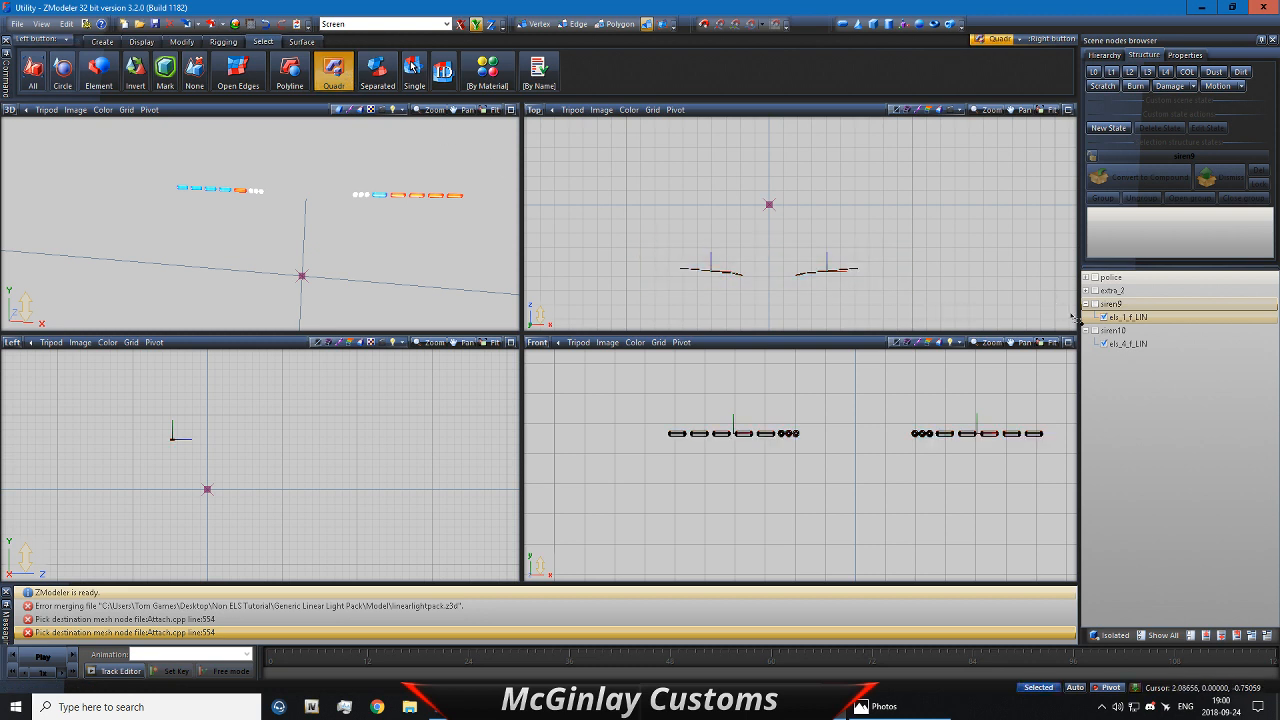
Step: Show the siren9 and siren10 dummies and hide their els_1_f_LIN and els_4_f_LIN light meshes
click(1096, 331)
click(1095, 305)
click(1104, 343)
click(1104, 317)
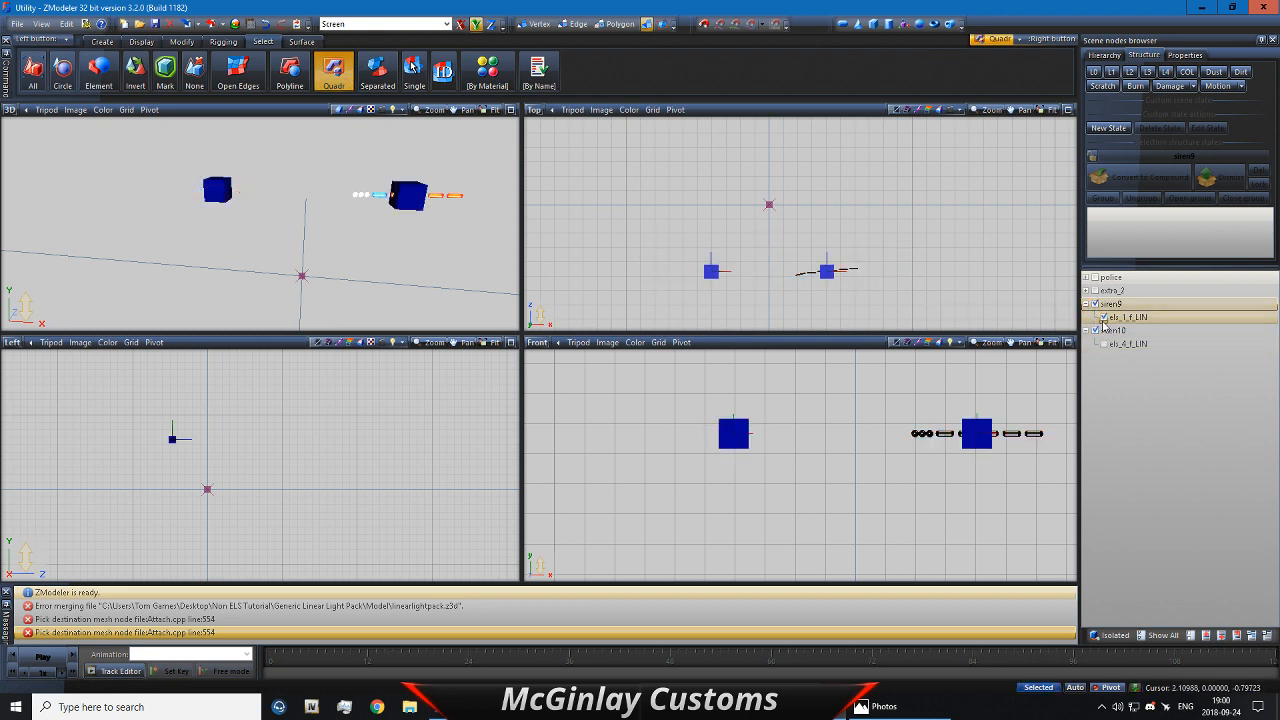
Step: Select the siren9 and siren10 dummies, move them together slightly back toward the scene origin in the top view, and clear the selection
click(705, 268)
right_click(783, 257)
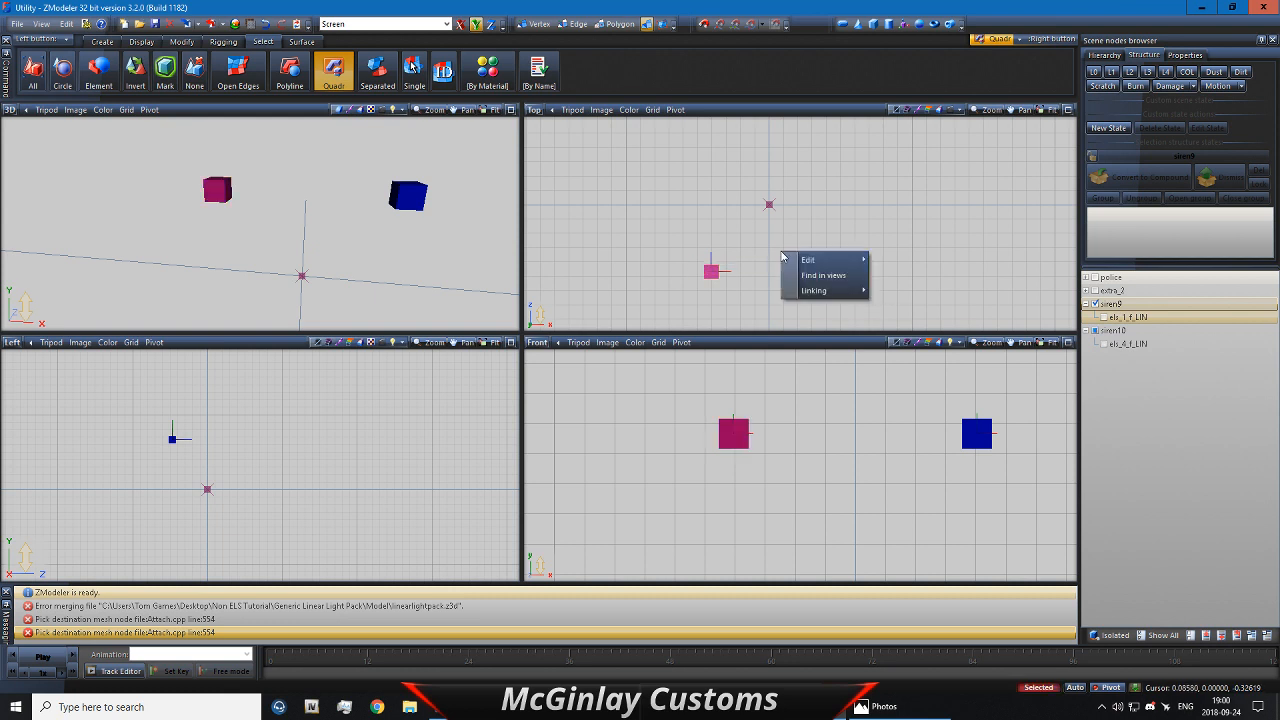
click(827, 270)
right_click(876, 289)
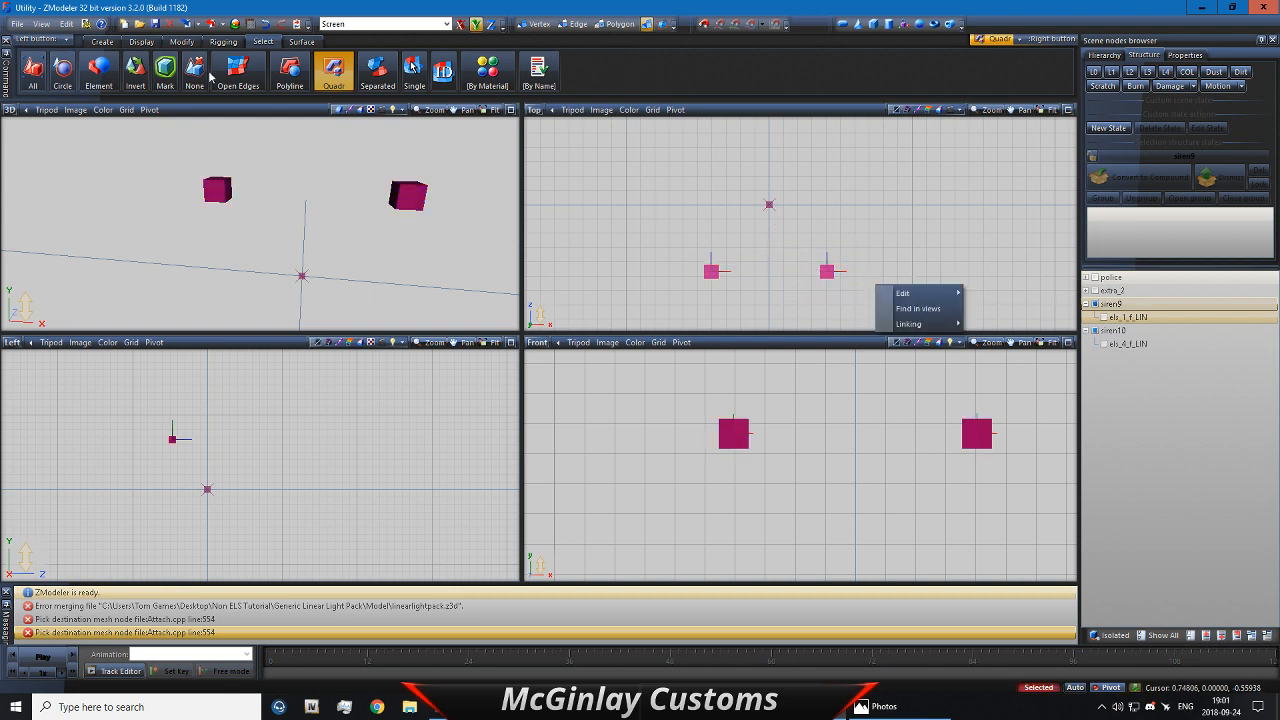
click(181, 41)
click(238, 70)
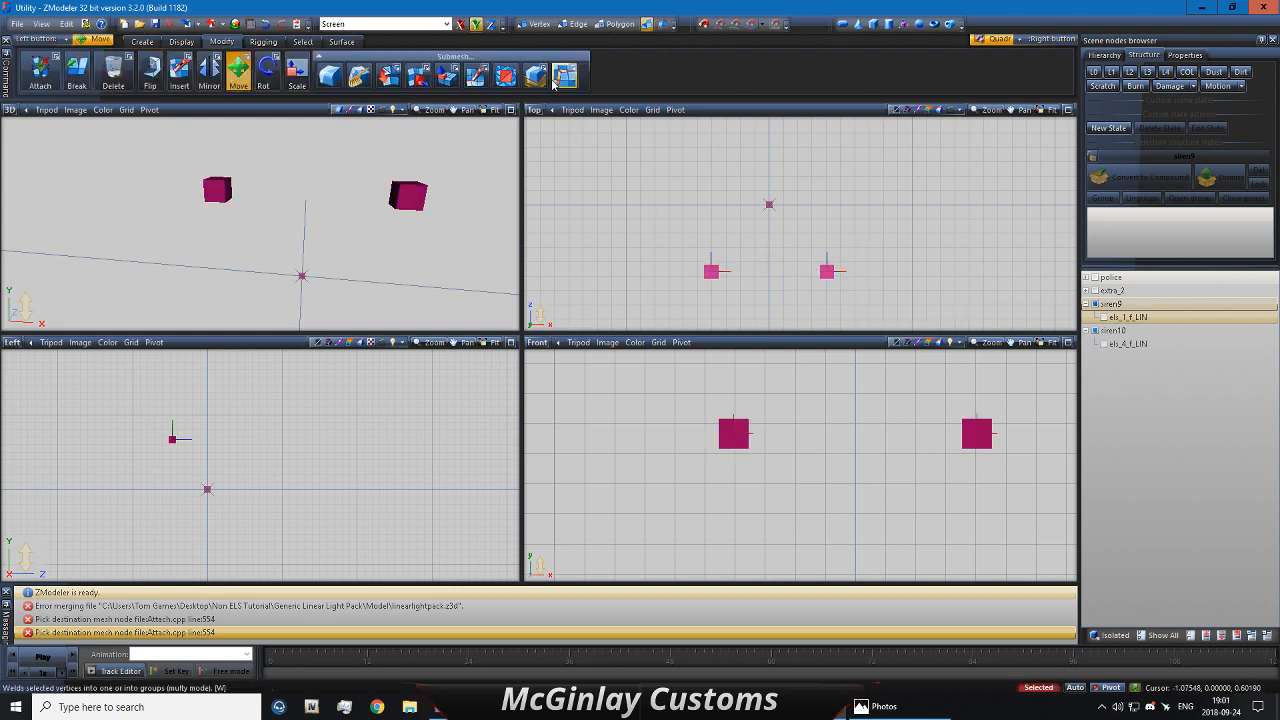
scroll(831, 275, up, 3)
click(833, 277)
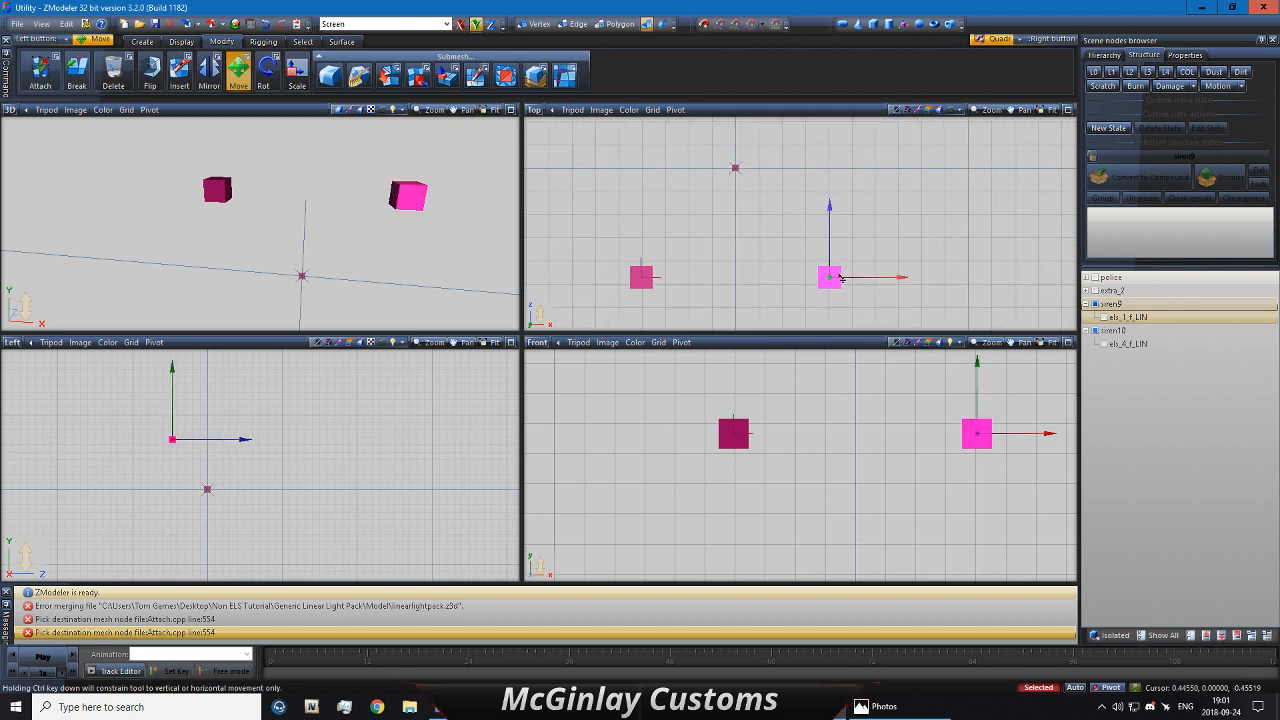
drag(842, 279, 835, 270)
scroll(835, 272, up, 5)
scroll(835, 270, down, 10)
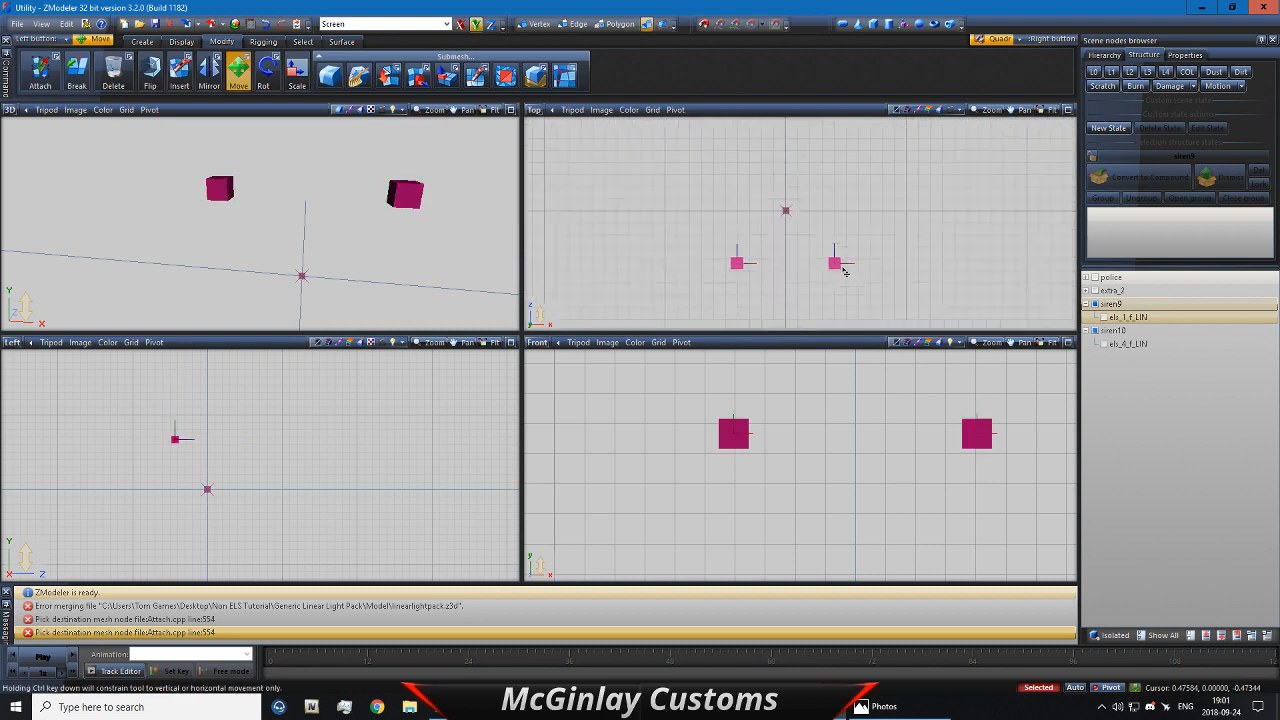
scroll(843, 270, down, 2)
drag(743, 236, 880, 279)
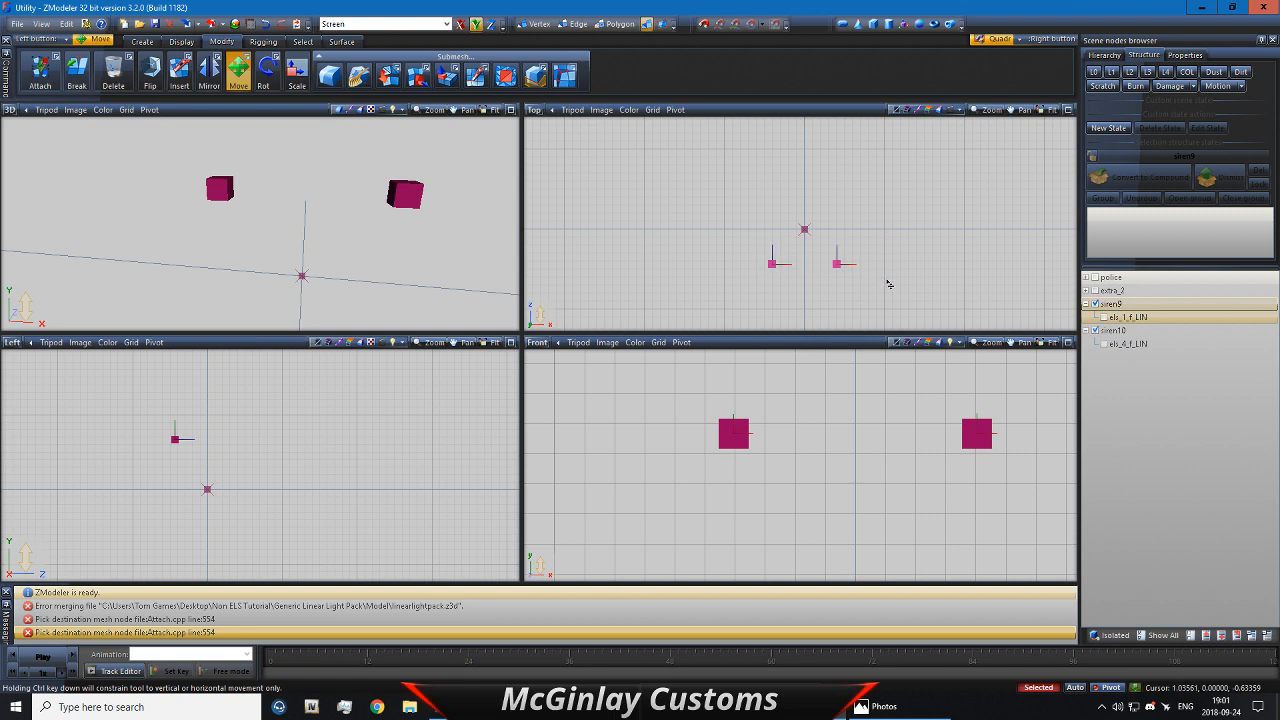
Step: Show the els_1_f_LIN and els_4_f_LIN light meshes and hide the siren9 and siren10 dummies
click(1104, 317)
click(1104, 343)
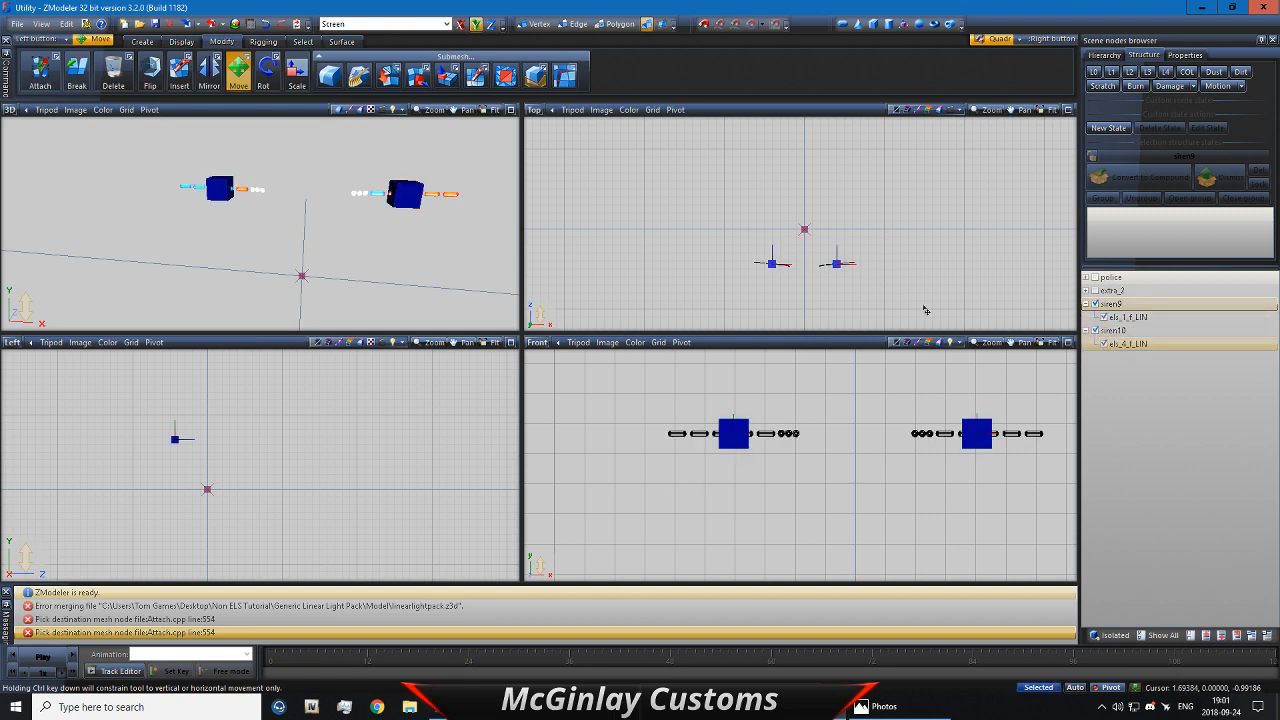
scroll(950, 315, up, 4)
scroll(909, 272, up, 1)
click(1096, 304)
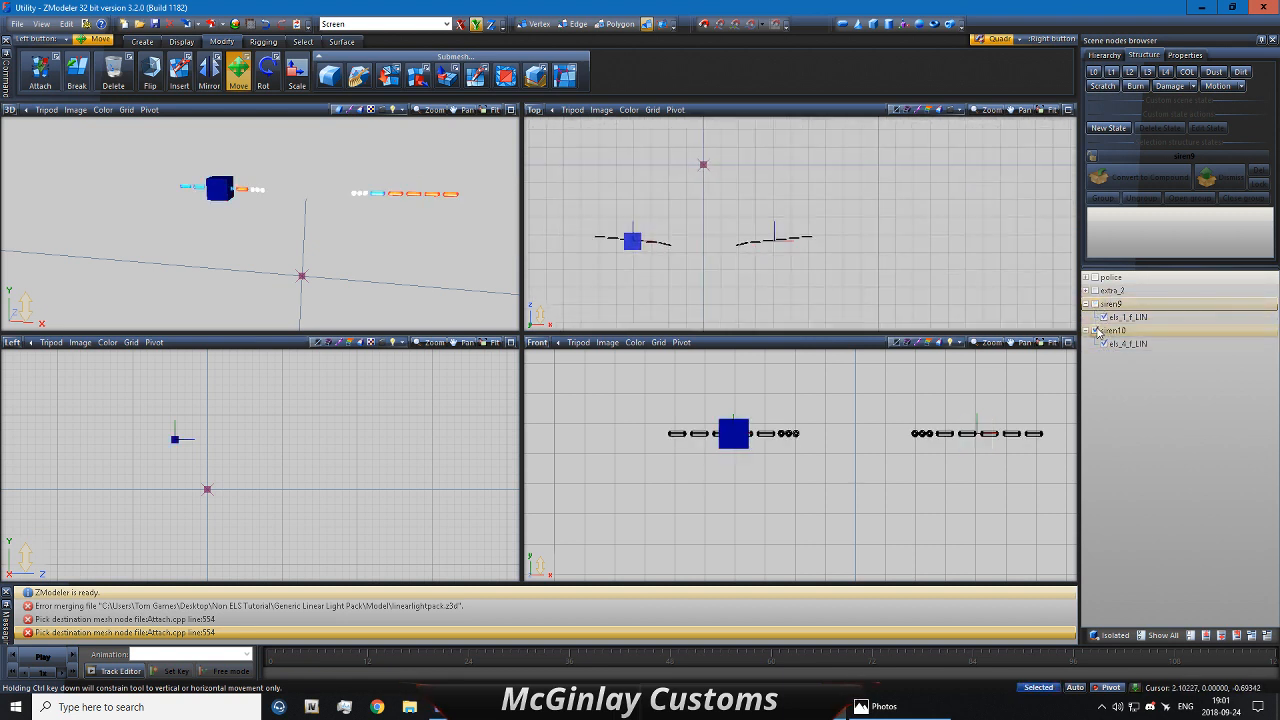
click(1096, 330)
Step: Select both light meshes and reset their local axes to their parent dummies
drag(569, 204, 803, 267)
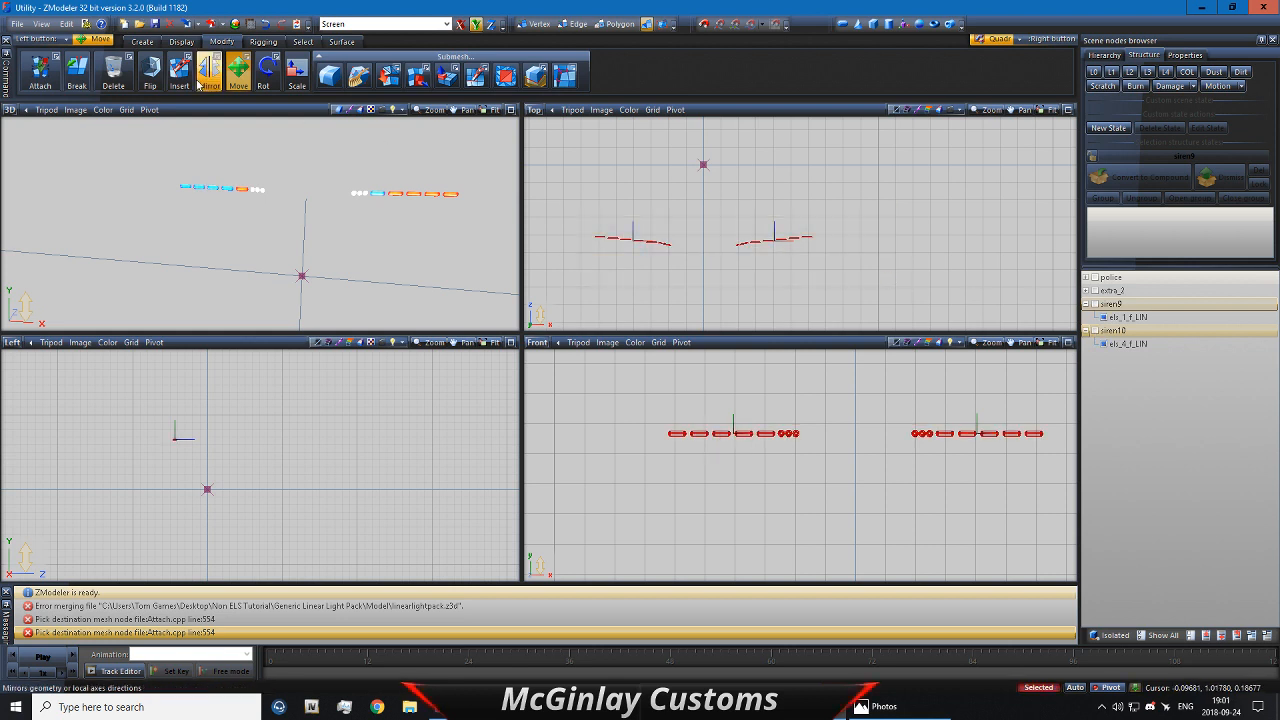
click(181, 41)
click(276, 82)
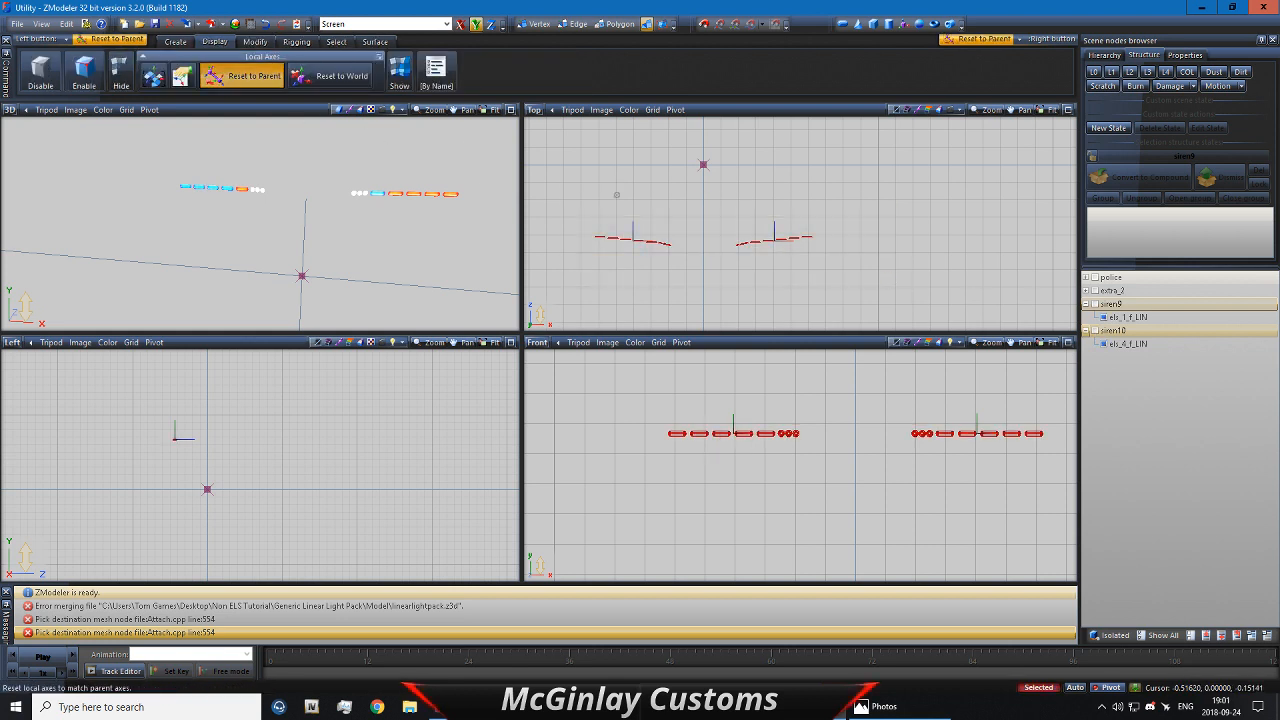
scroll(640, 230, up, 2)
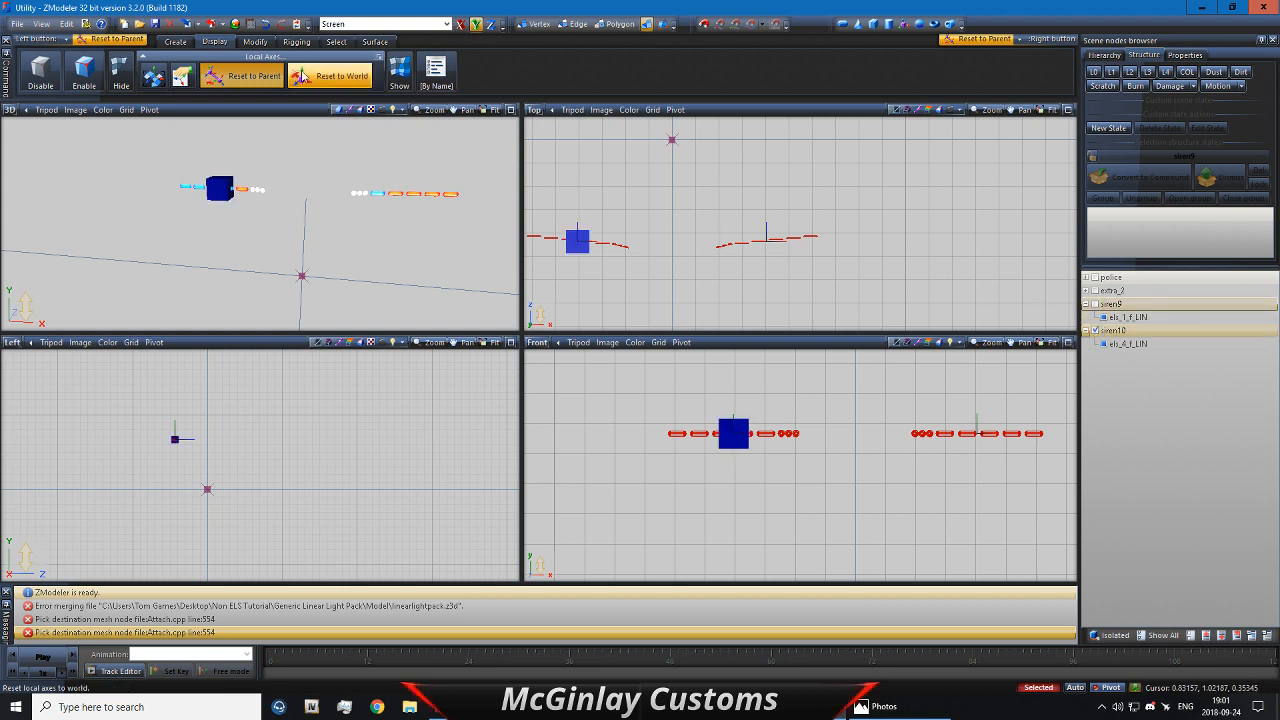
Step: Undo the local axes reset together with the recent selection and visibility changes of the siren nodes
click(267, 25)
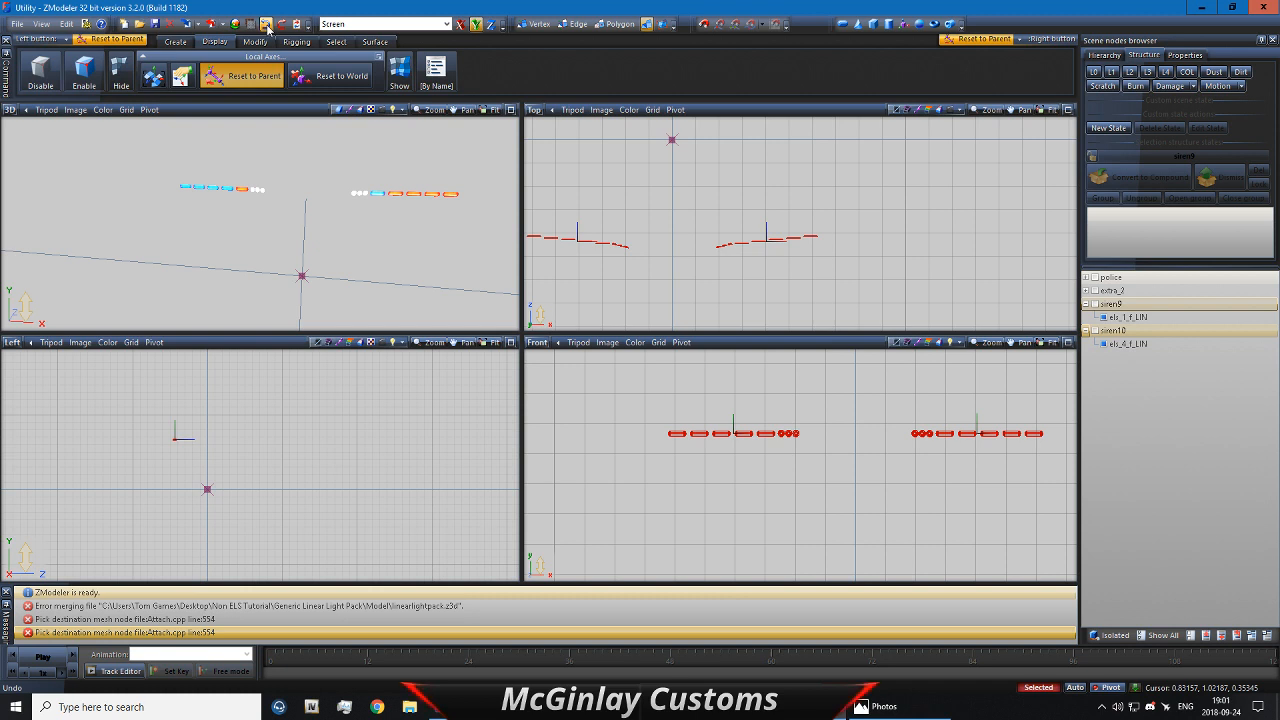
click(1095, 330)
click(1097, 316)
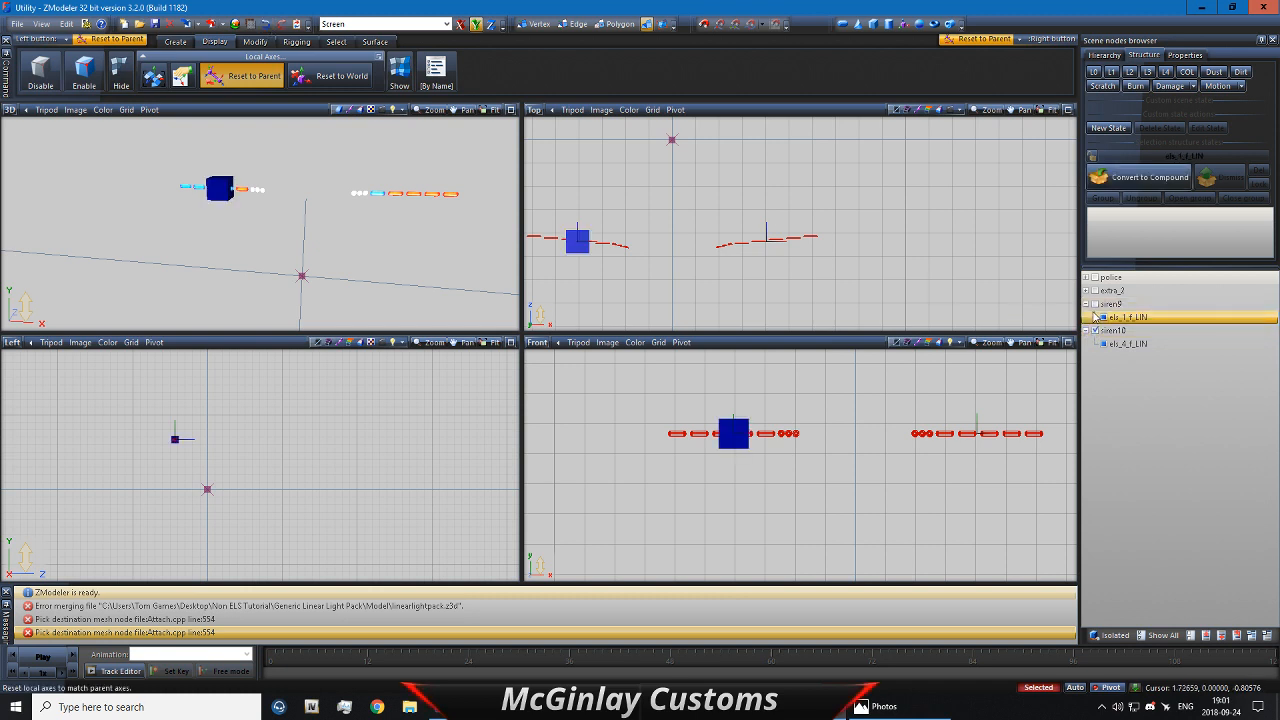
click(1095, 305)
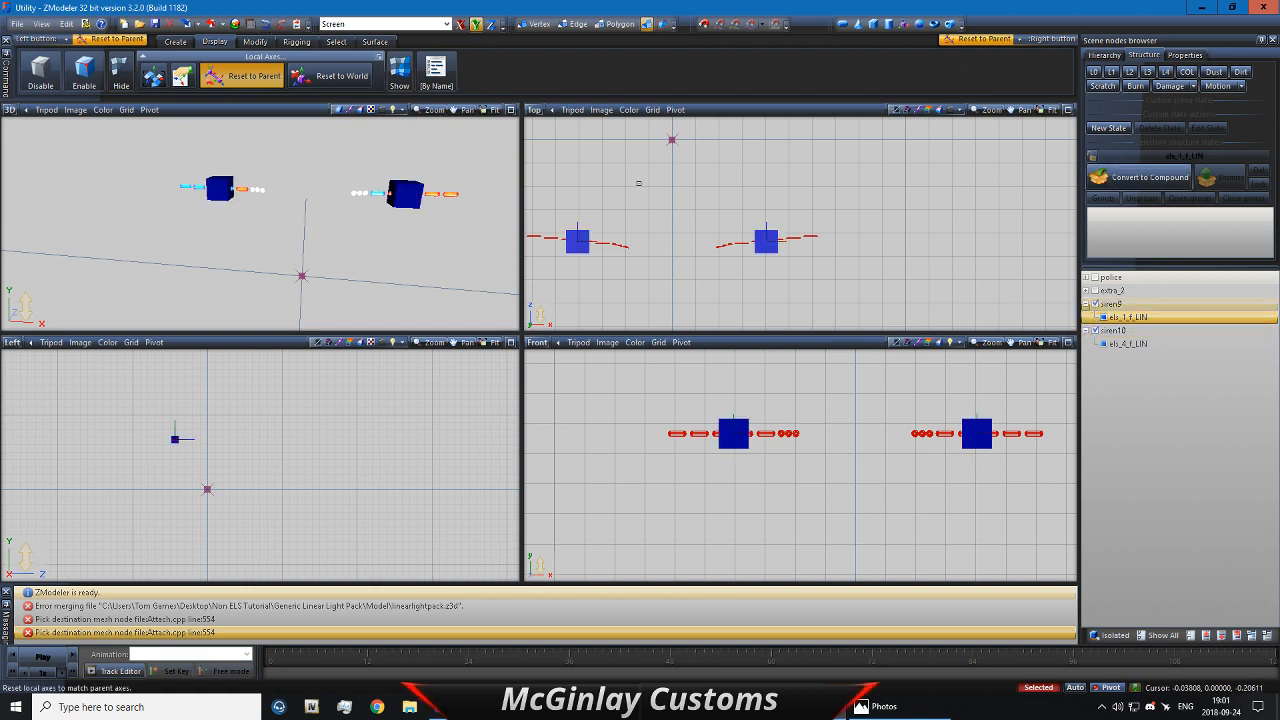
click(265, 24)
click(265, 24)
click(265, 24)
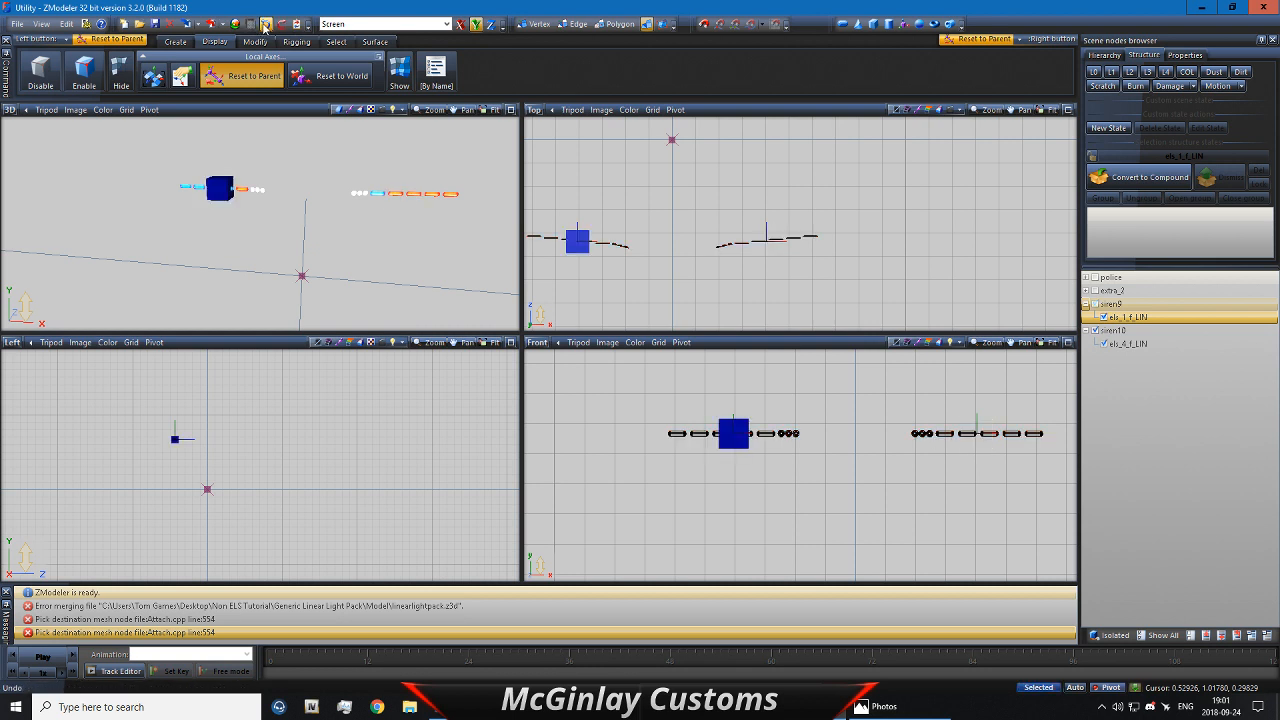
click(265, 24)
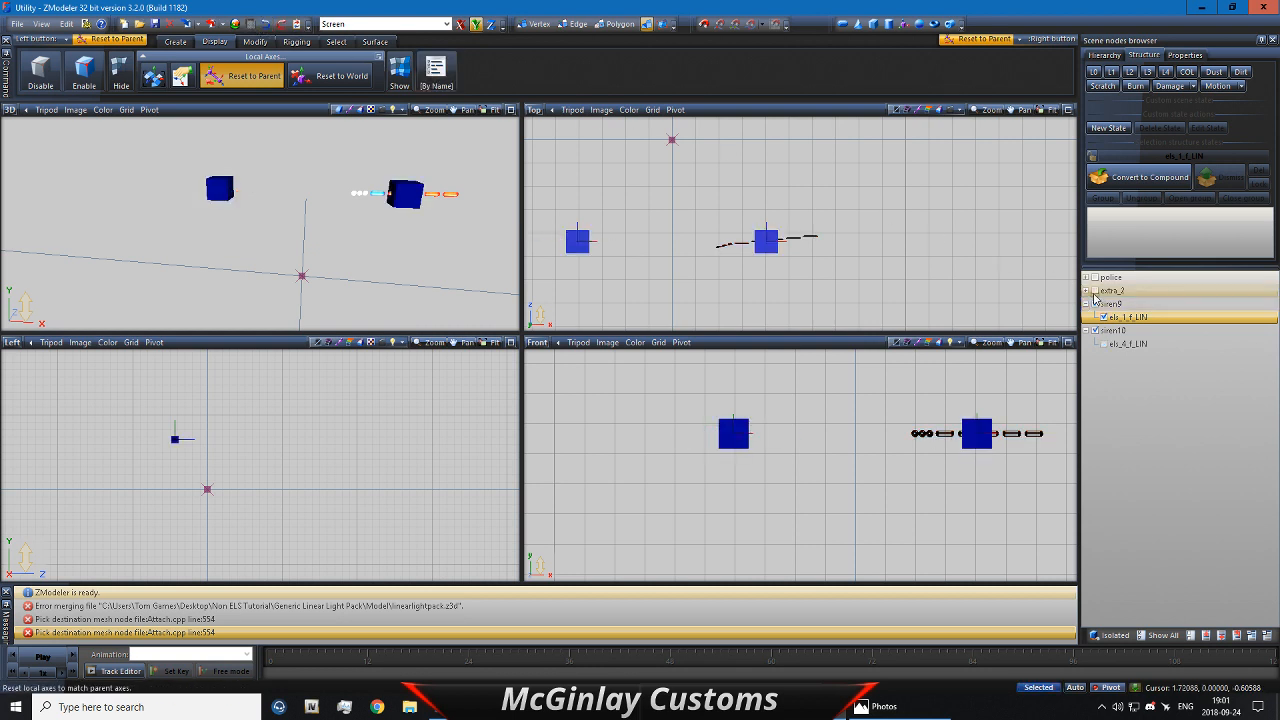
Step: Show and expand the extra_2 group for comparison, and undo back past the earlier move of the siren9 and siren10 dummies
click(1095, 290)
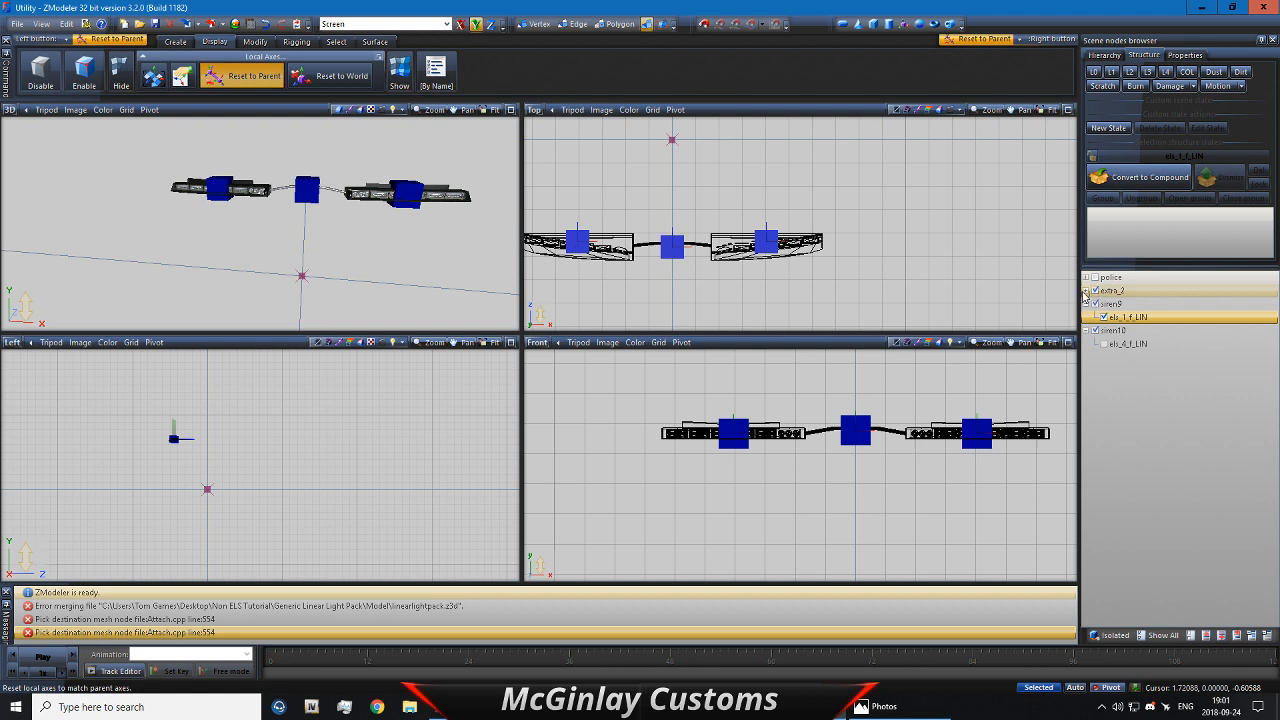
click(1085, 291)
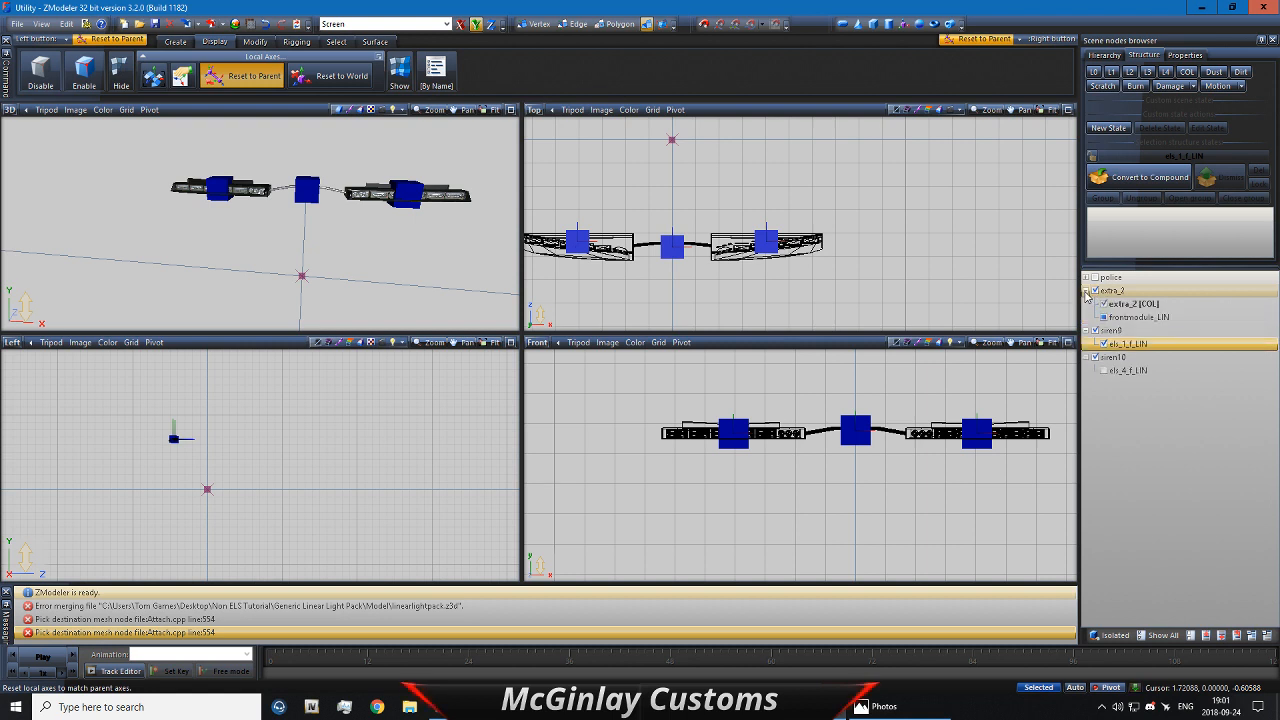
click(1103, 371)
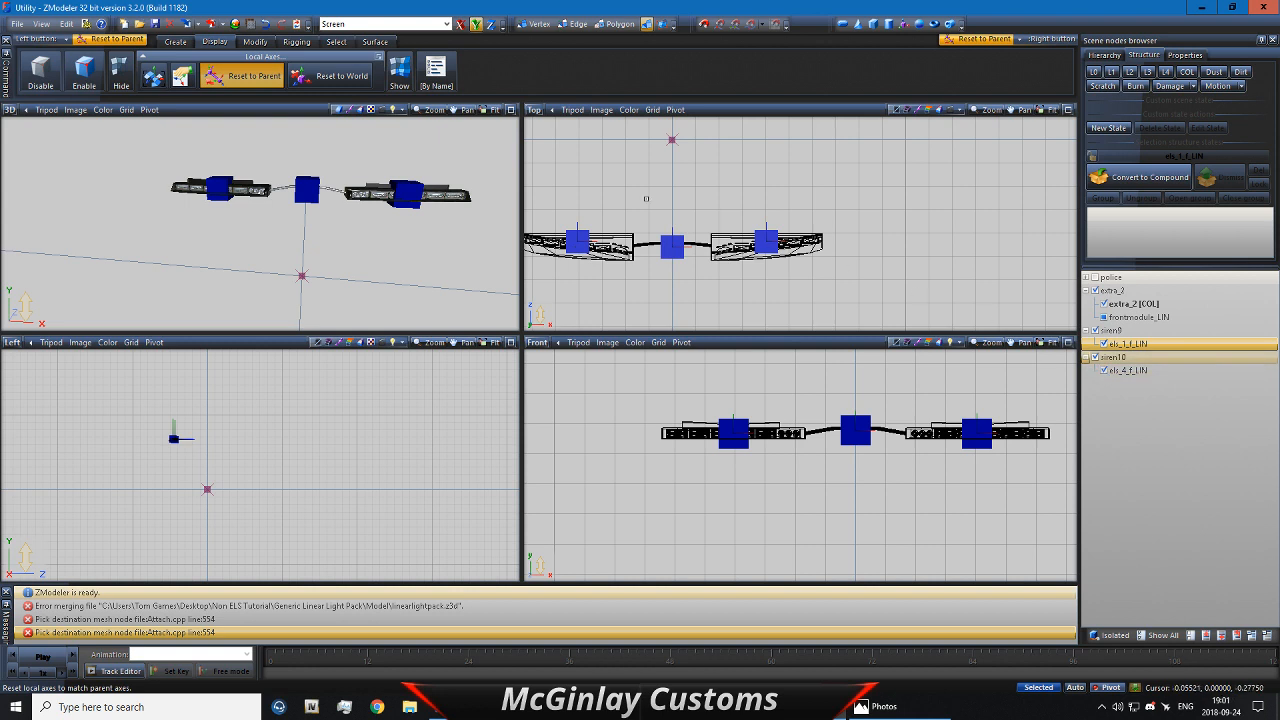
click(273, 27)
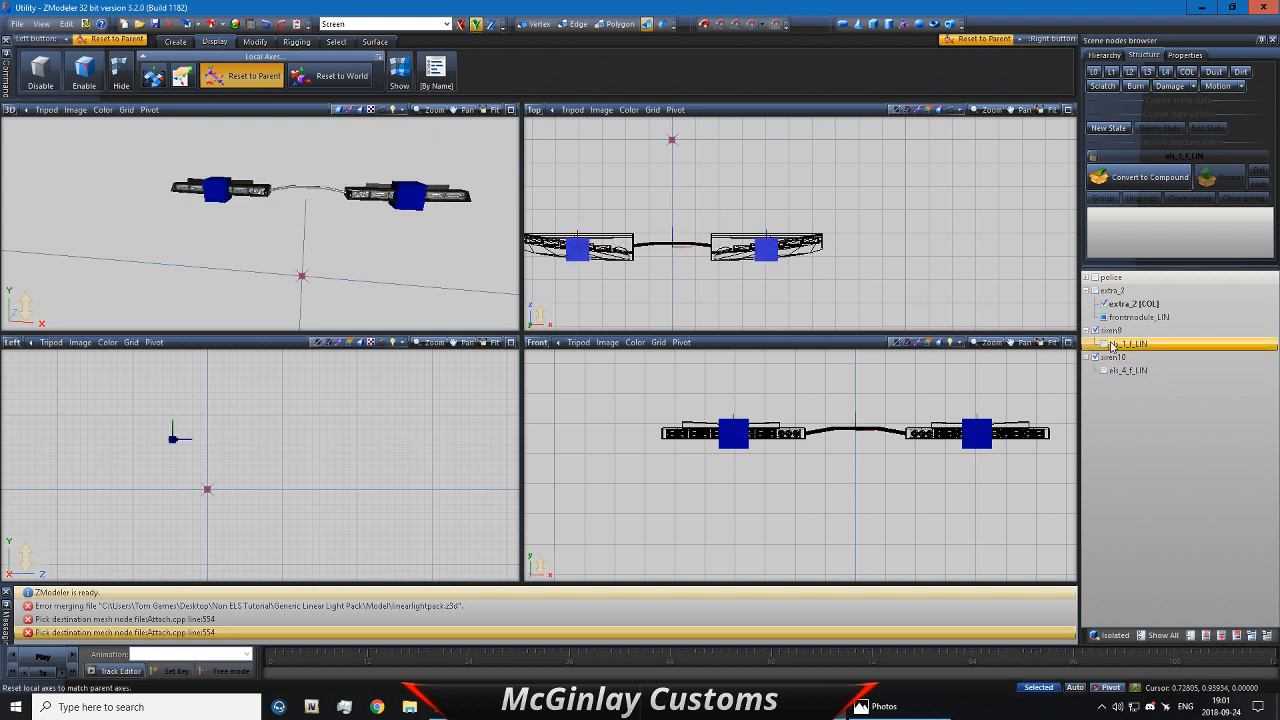
Step: Show the els_1_f_LIN and els_4_f_LIN light meshes and turn off Affect Children for the Move tool
click(1104, 344)
click(1105, 371)
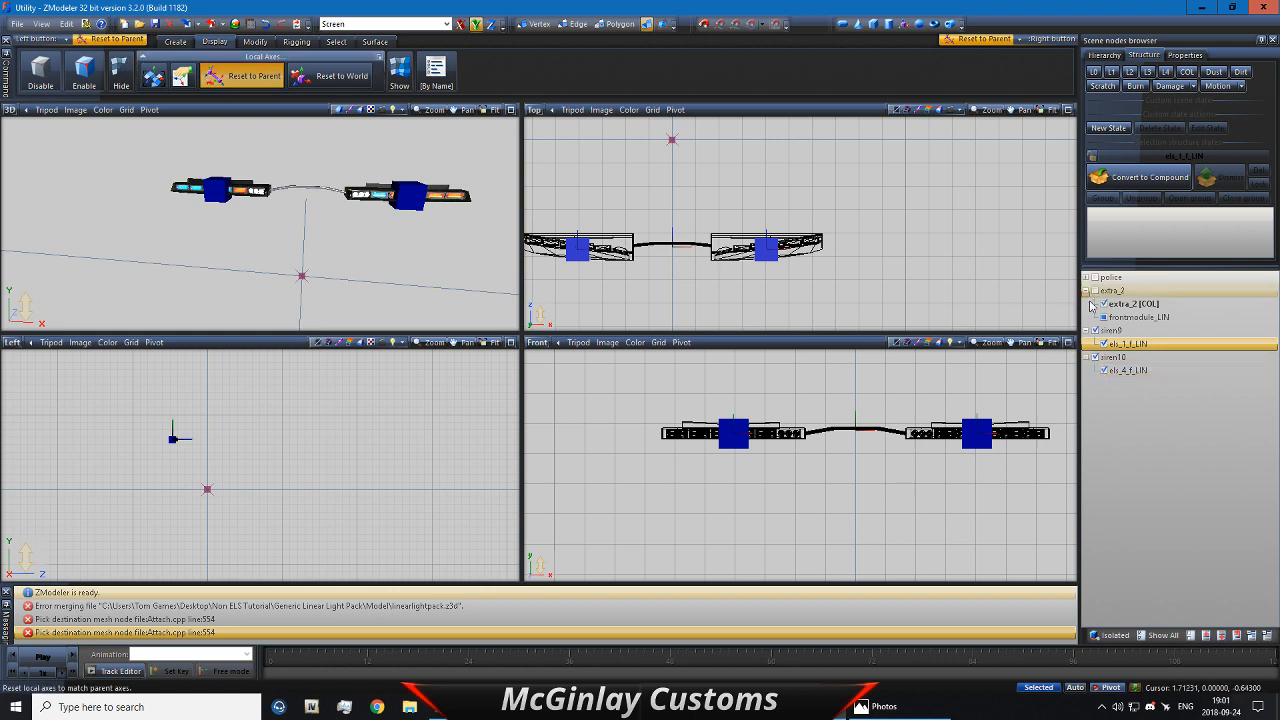
click(255, 42)
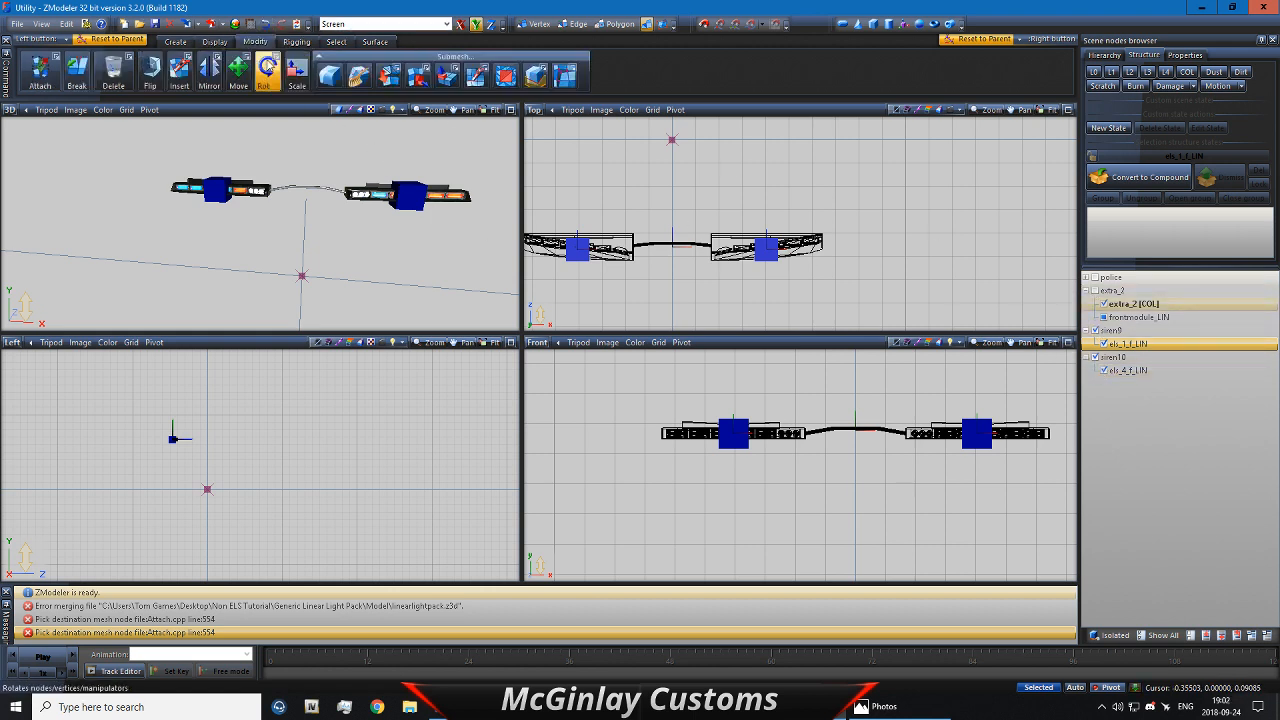
click(238, 68)
click(240, 110)
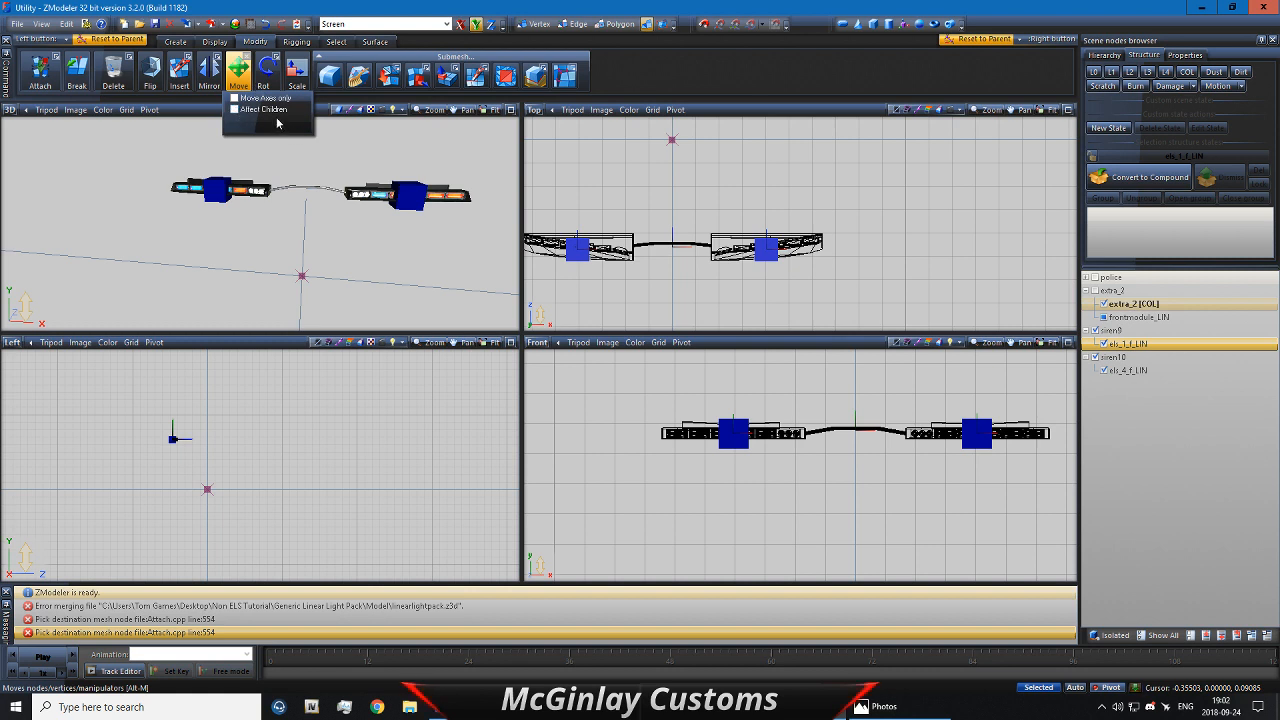
click(241, 80)
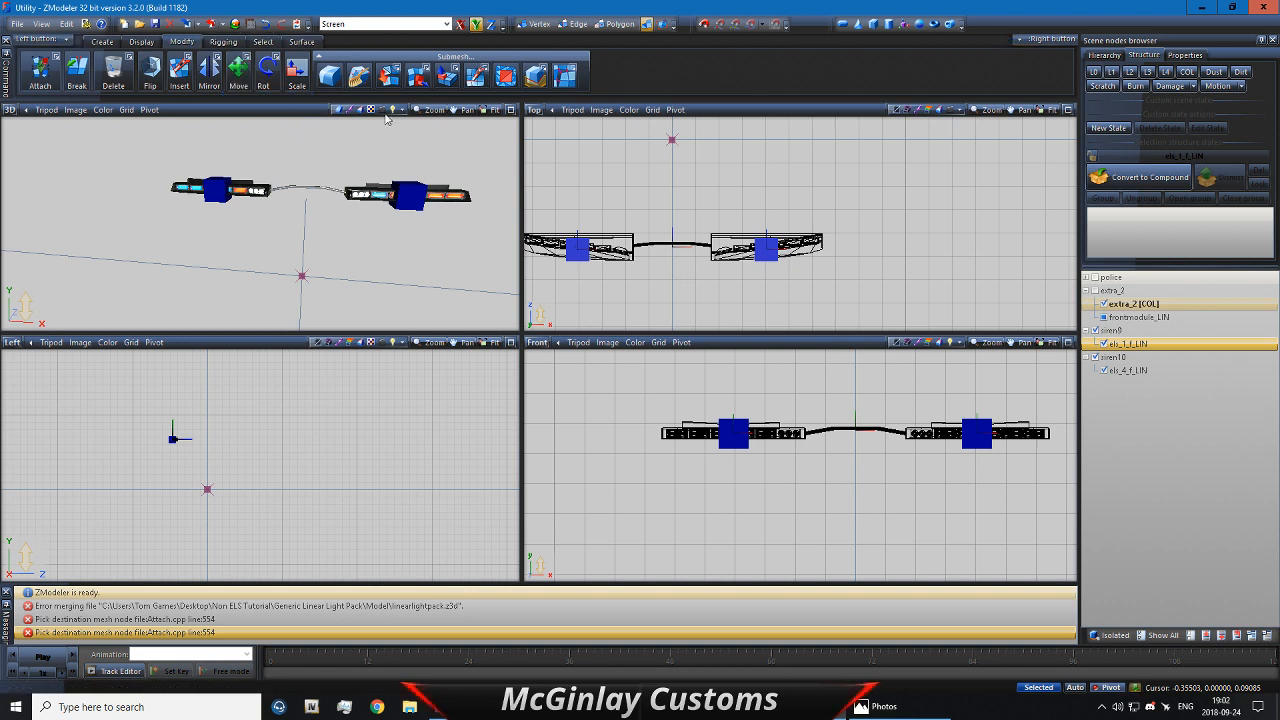
Step: Hide the siren dummies and the extra_2 contents, and collapse the extra_2 group
click(1095, 357)
click(1104, 303)
click(1086, 290)
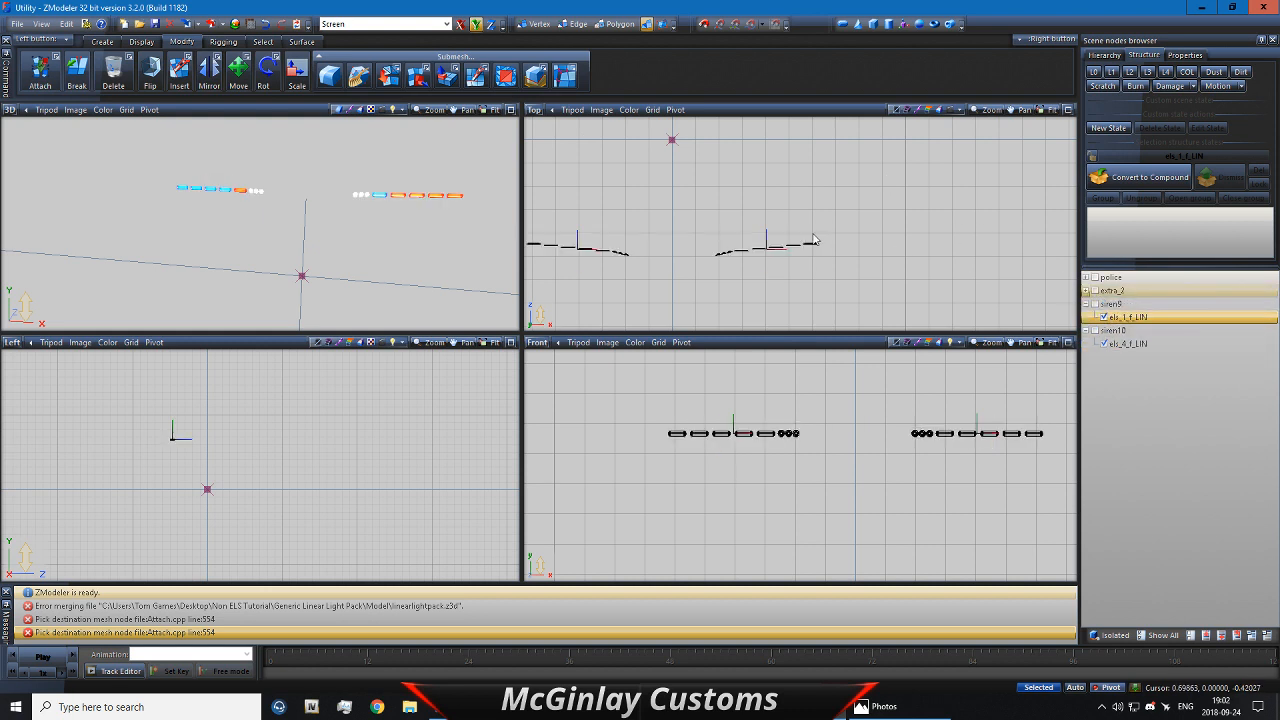
Step: Select both light meshes in the top view, reset their local axes to parent, and clear the selection
middle_drag(598, 225, 668, 213)
scroll(652, 213, down, 1)
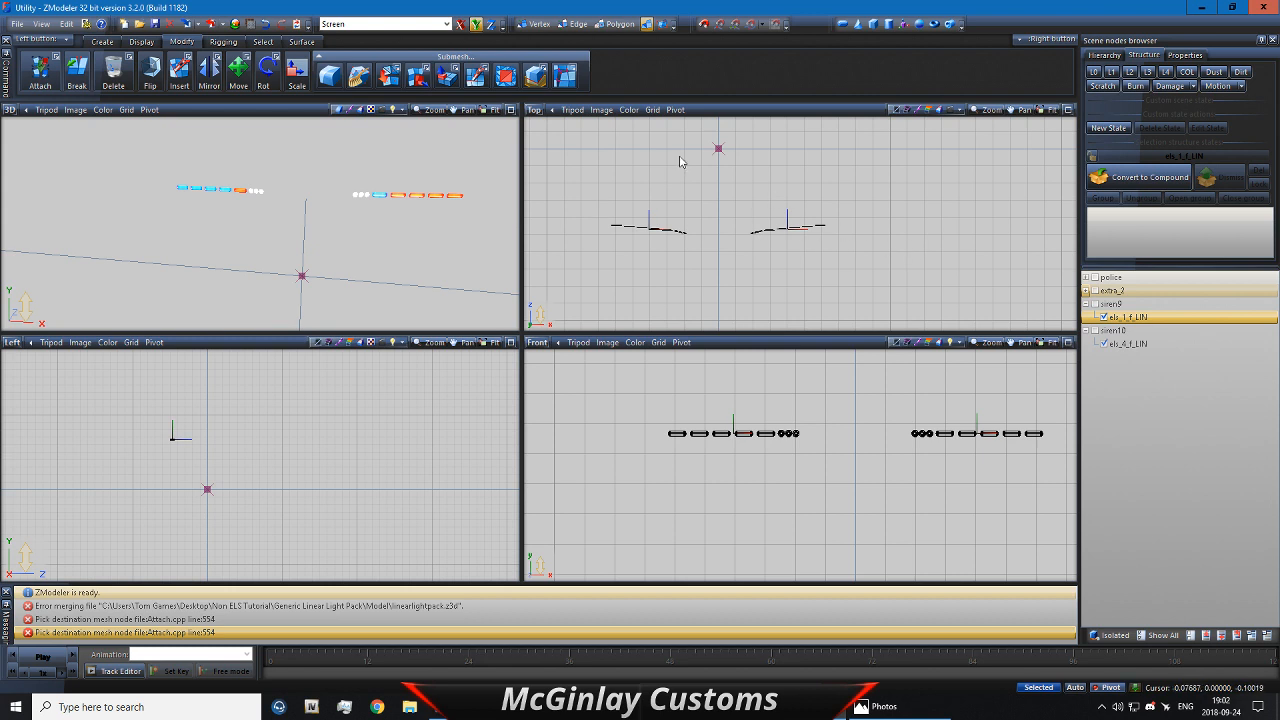
click(263, 42)
click(333, 70)
drag(606, 205, 910, 272)
click(155, 41)
click(242, 75)
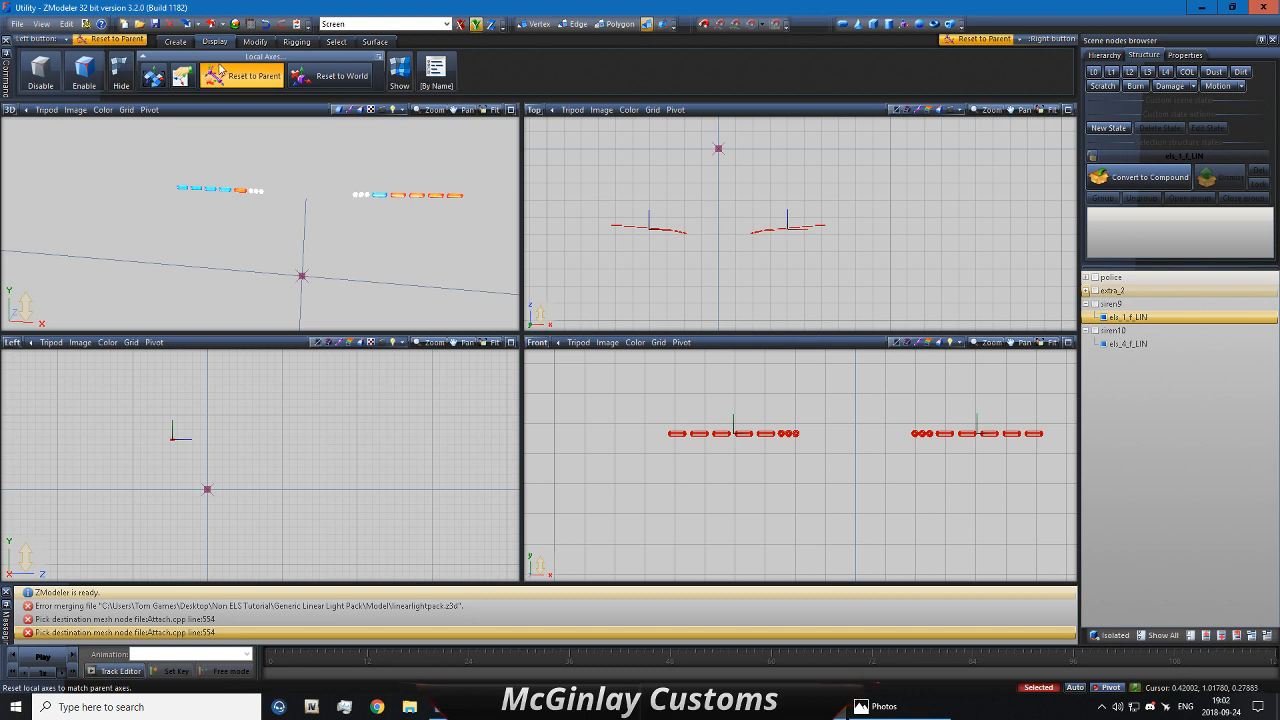
click(336, 41)
click(333, 70)
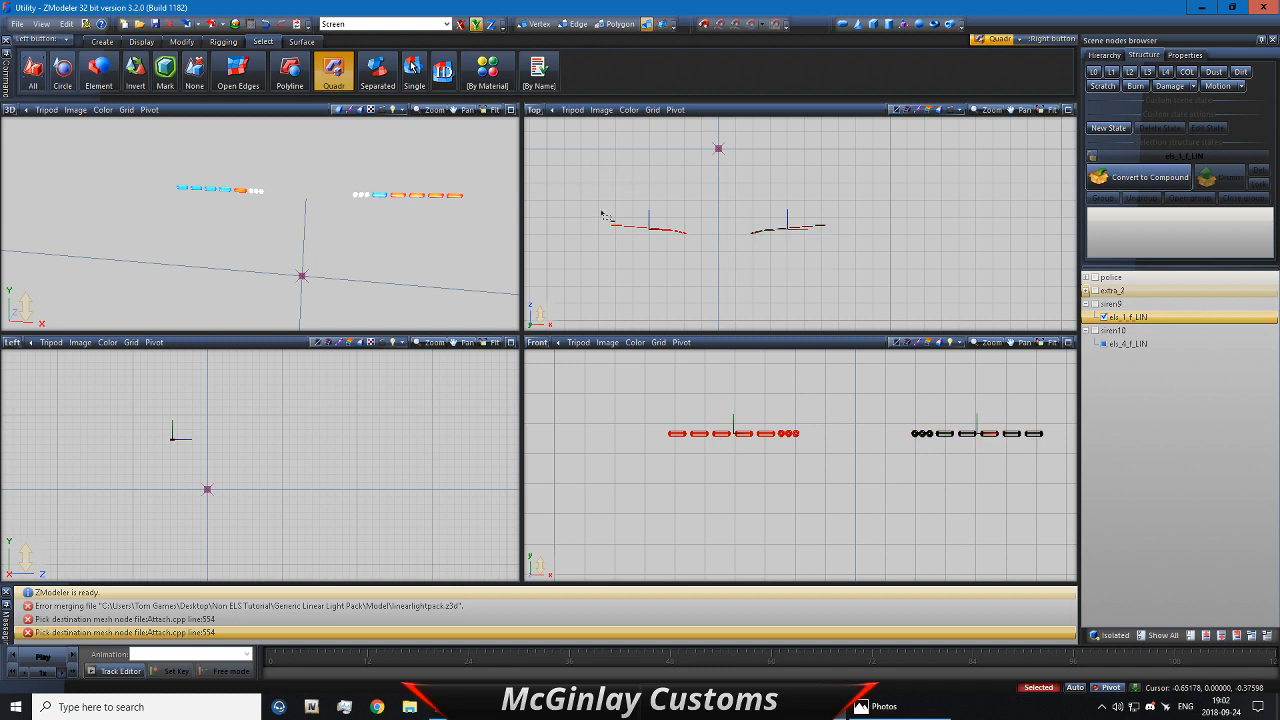
drag(571, 194, 622, 232)
Step: Show the siren9 and siren10 dummies and hide their els_1_f_LIN and els_4_f_LIN light meshes
click(1110, 330)
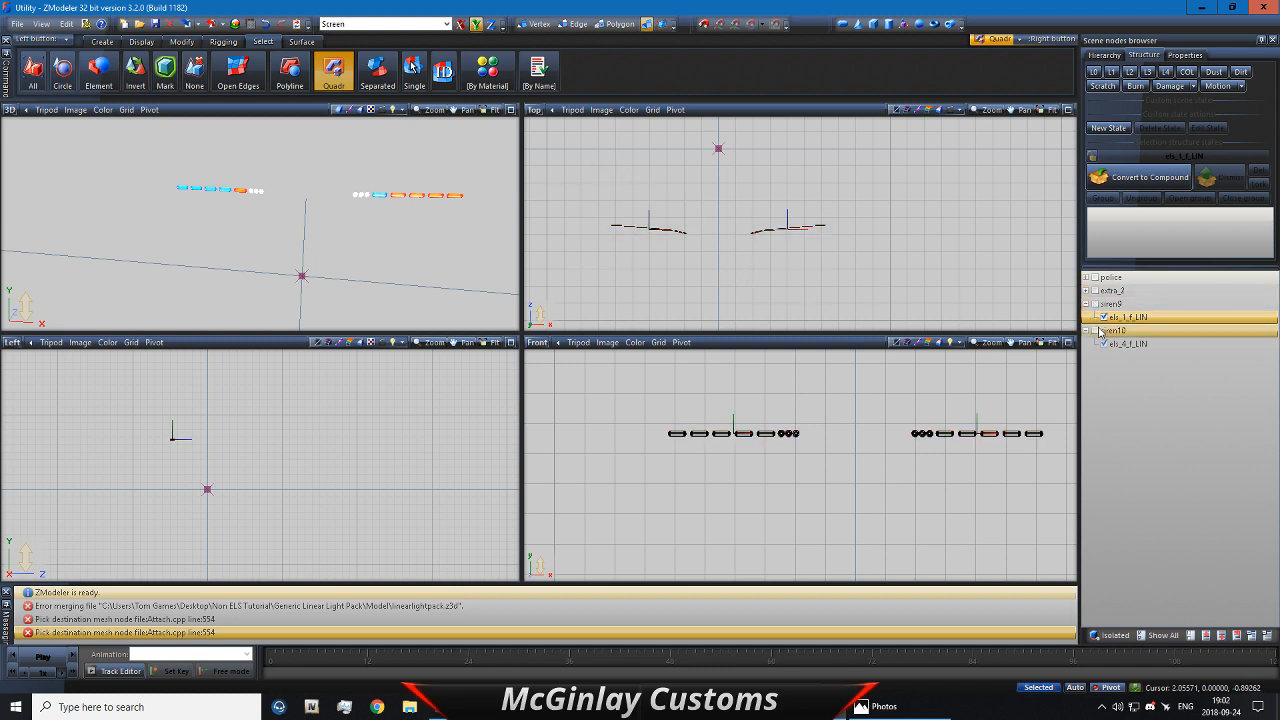
click(1096, 330)
click(1096, 304)
click(1104, 317)
click(1104, 343)
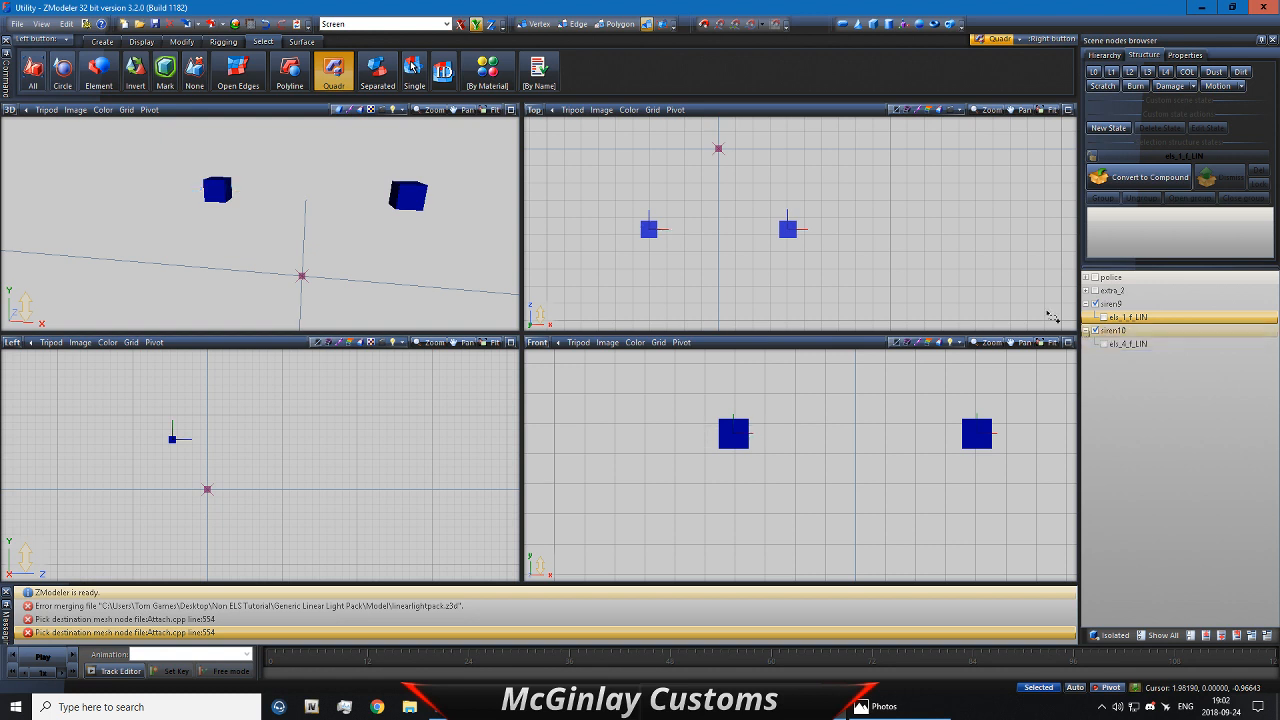
Step: Select both siren dummies and move them together slightly back toward the scene origin in the top view, without their light meshes
drag(636, 220, 828, 249)
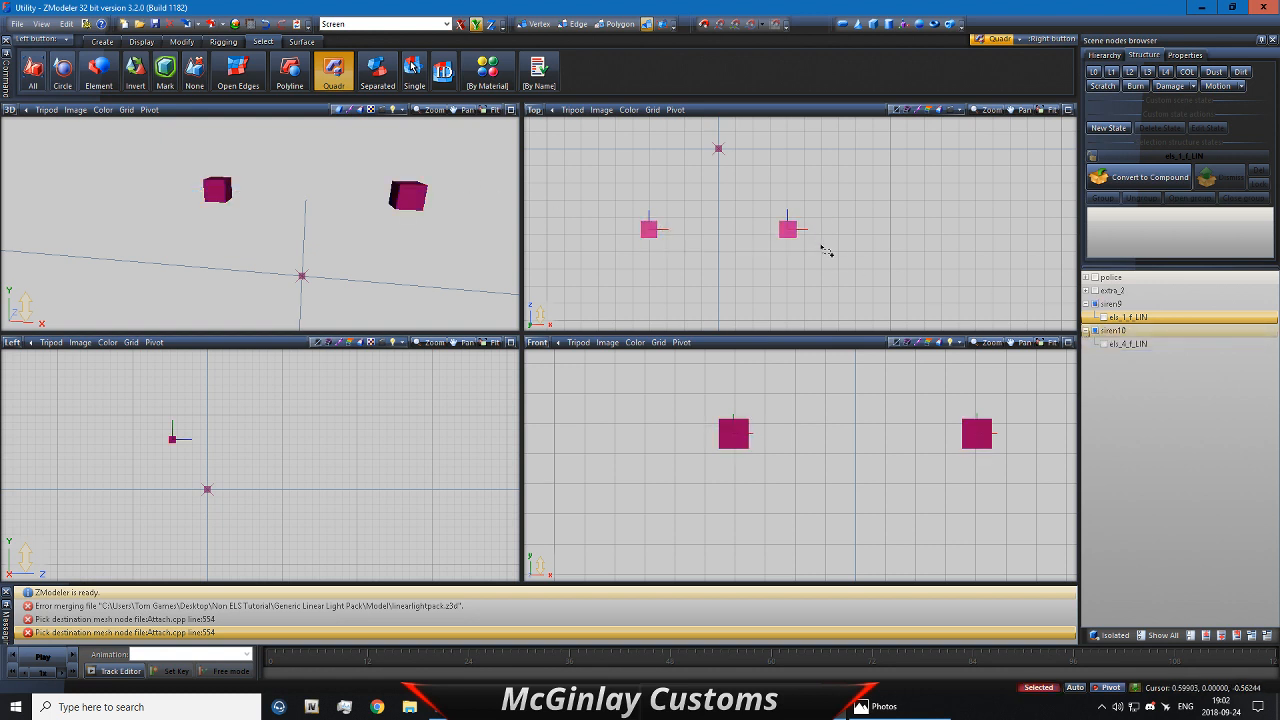
click(195, 43)
click(238, 70)
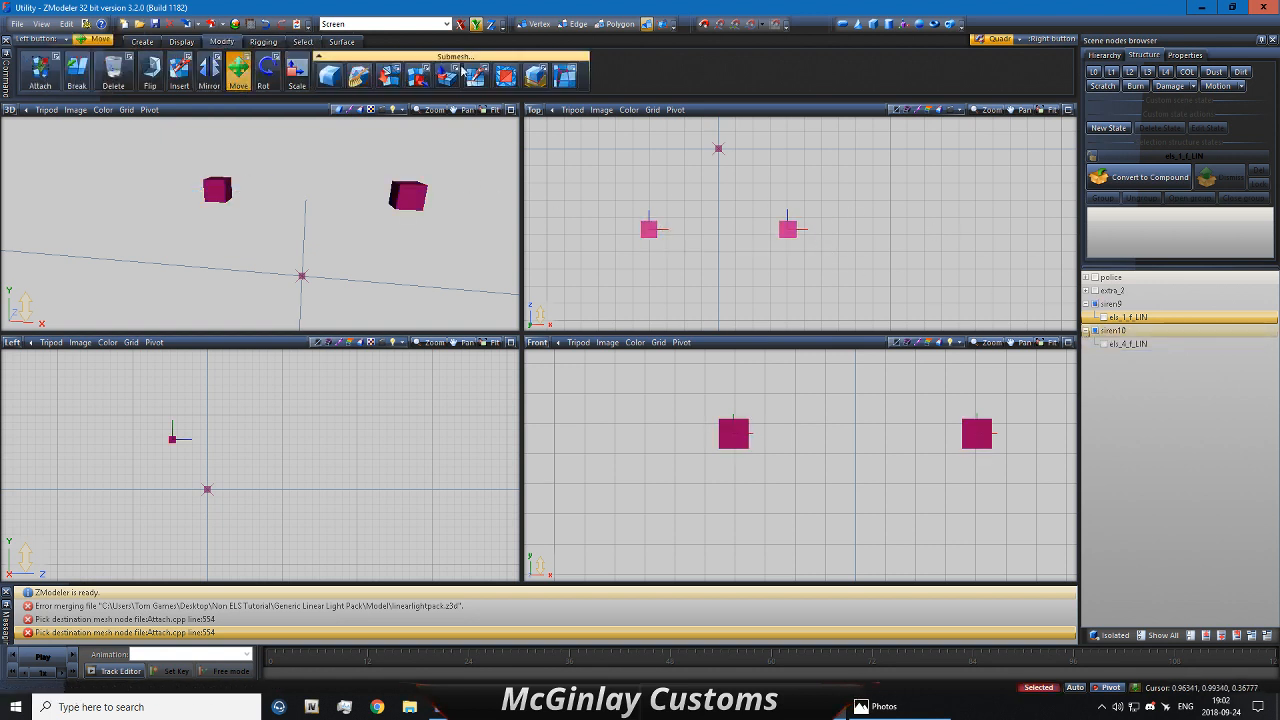
scroll(795, 228, up, 2)
scroll(798, 228, up, 1)
drag(798, 228, 798, 222)
scroll(823, 259, down, 3)
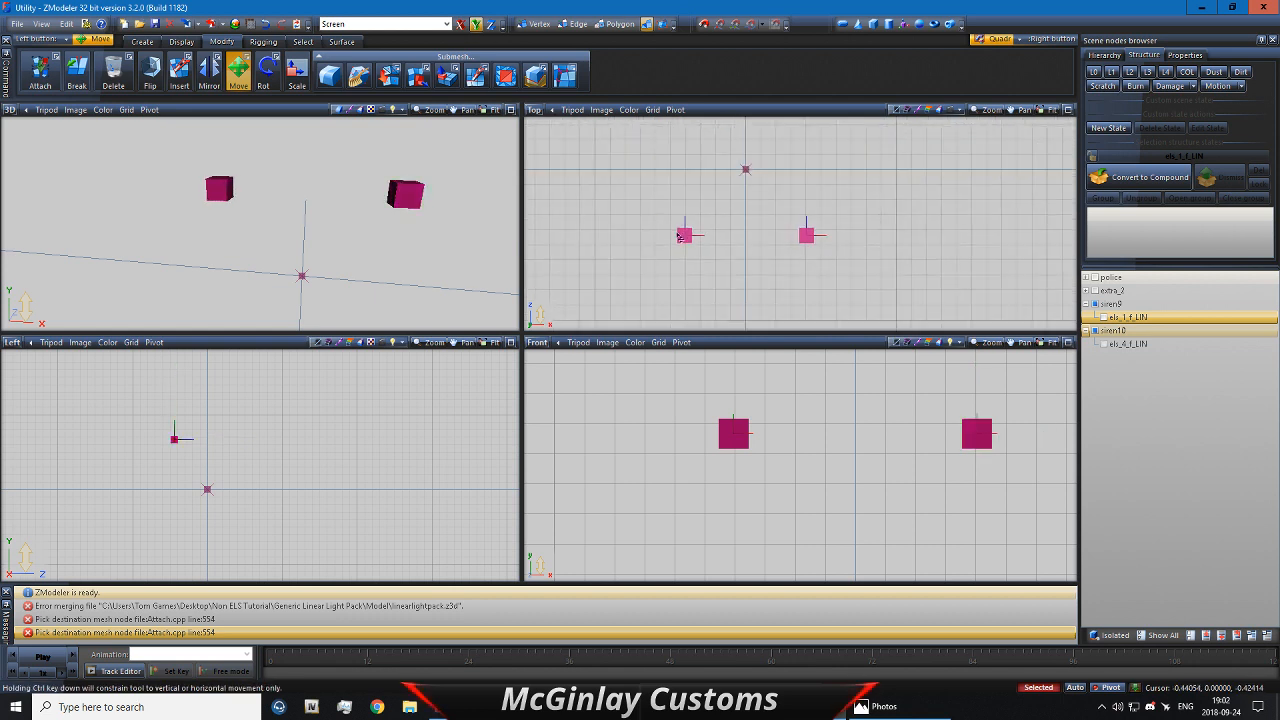
Step: Clear the dummy selection, show both light meshes again, and hide the siren9 and siren10 dummies
click(1104, 316)
click(1103, 343)
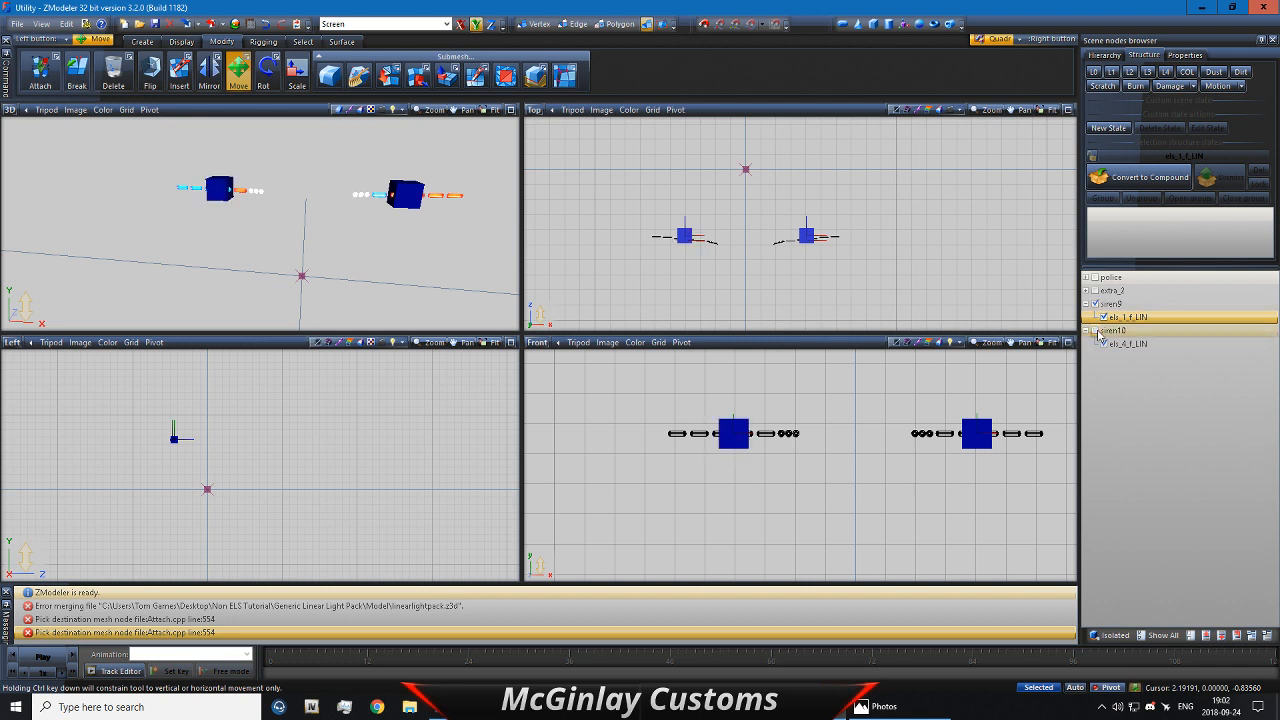
click(1095, 331)
scroll(806, 236, up, 3)
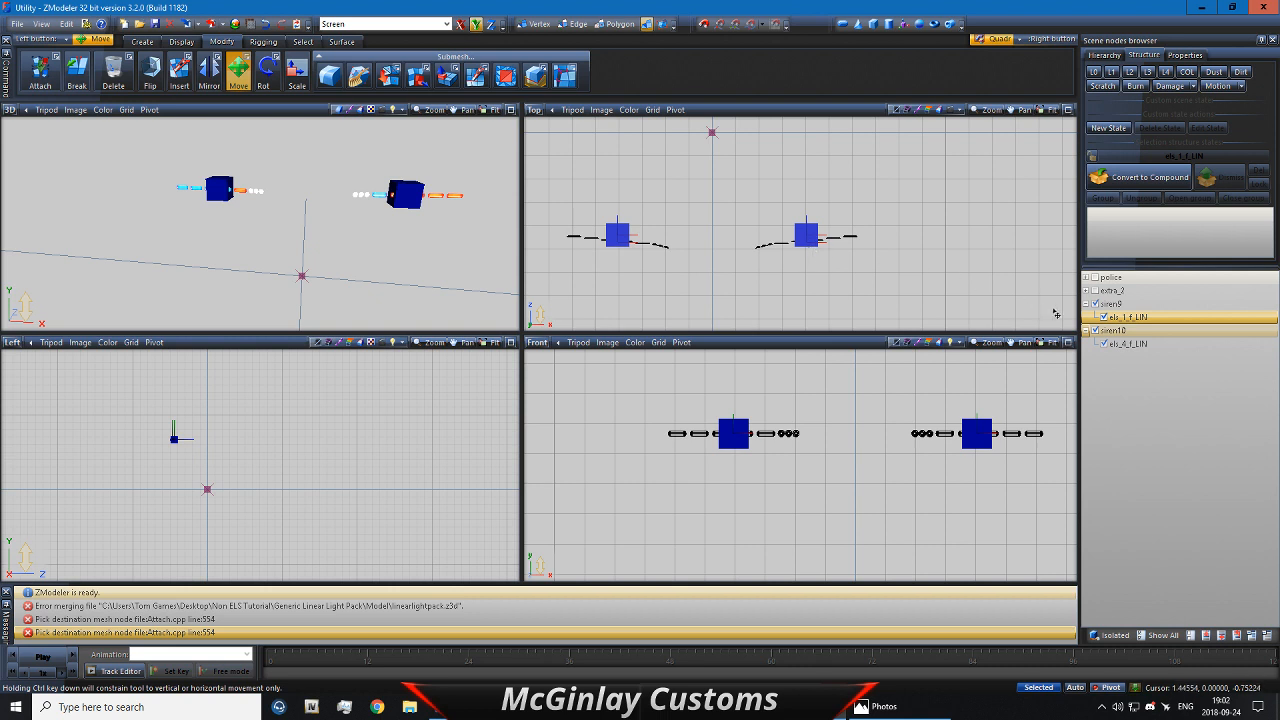
click(1095, 331)
click(1095, 304)
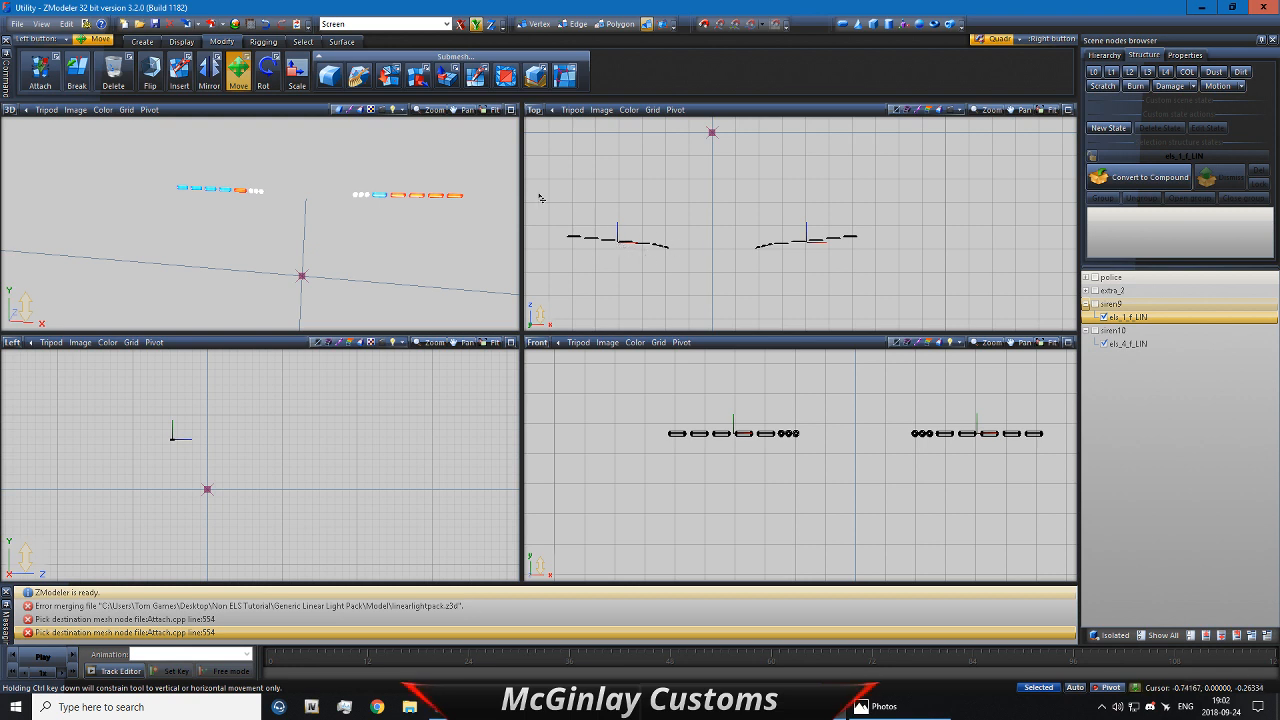
Step: Select the els_1_f_LIN and els_4_f_LIN light meshes and reset their local axes to their moved parent dummies
drag(546, 206, 916, 268)
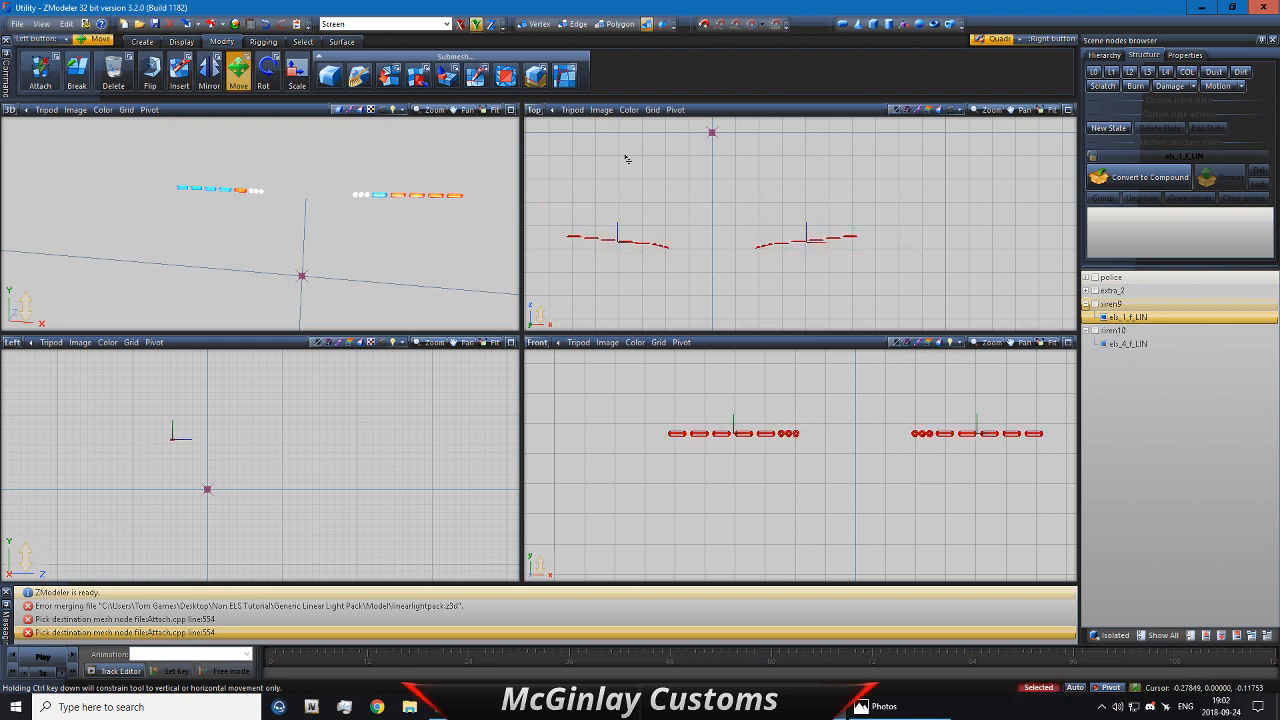
click(181, 41)
click(241, 76)
scroll(800, 237, up, 3)
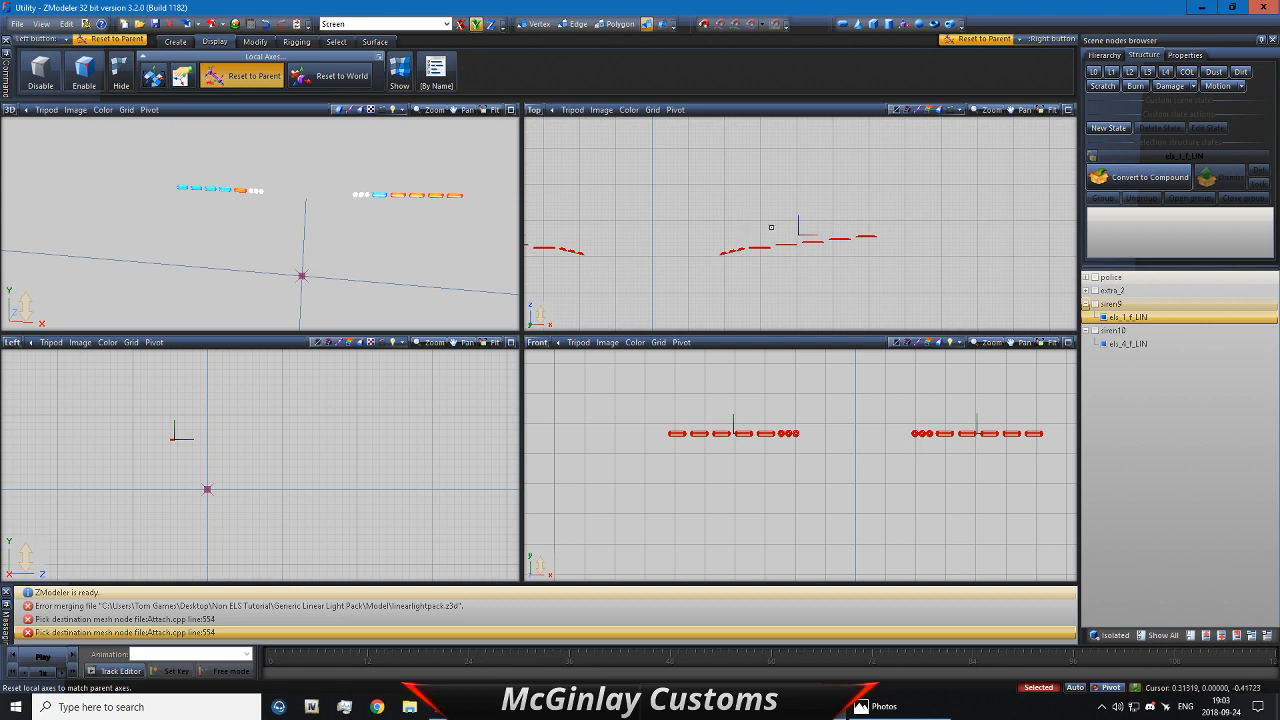
Step: Briefly show the siren9 and siren10 dummies to compare their positions with the light meshes' local axes, and hide them again
click(1095, 303)
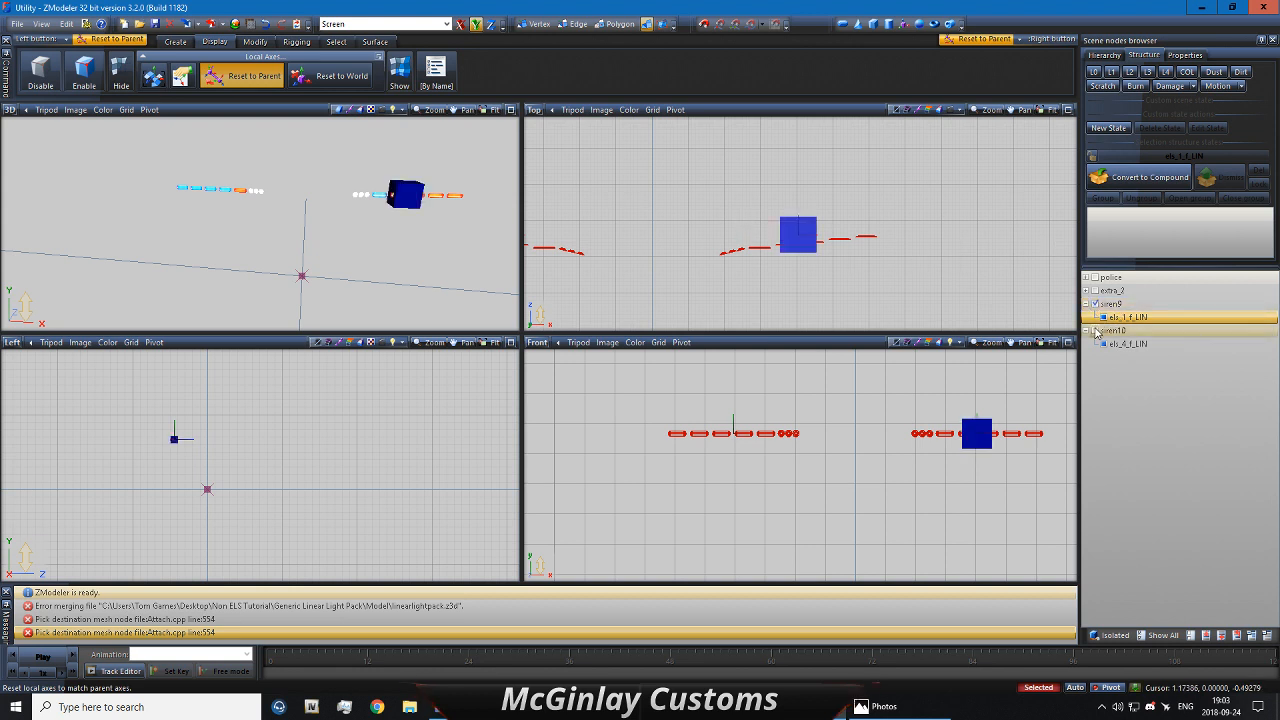
click(1096, 331)
click(1096, 331)
click(1095, 303)
scroll(817, 241, down, 3)
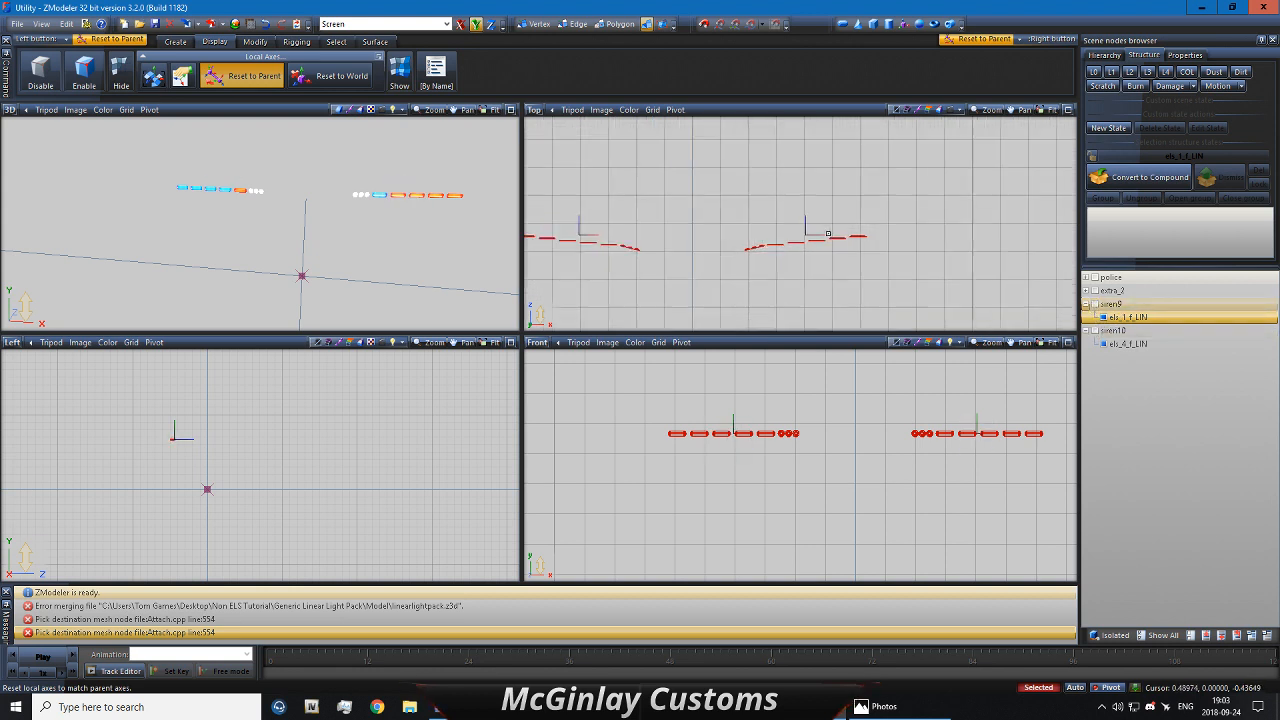
scroll(817, 241, down, 1)
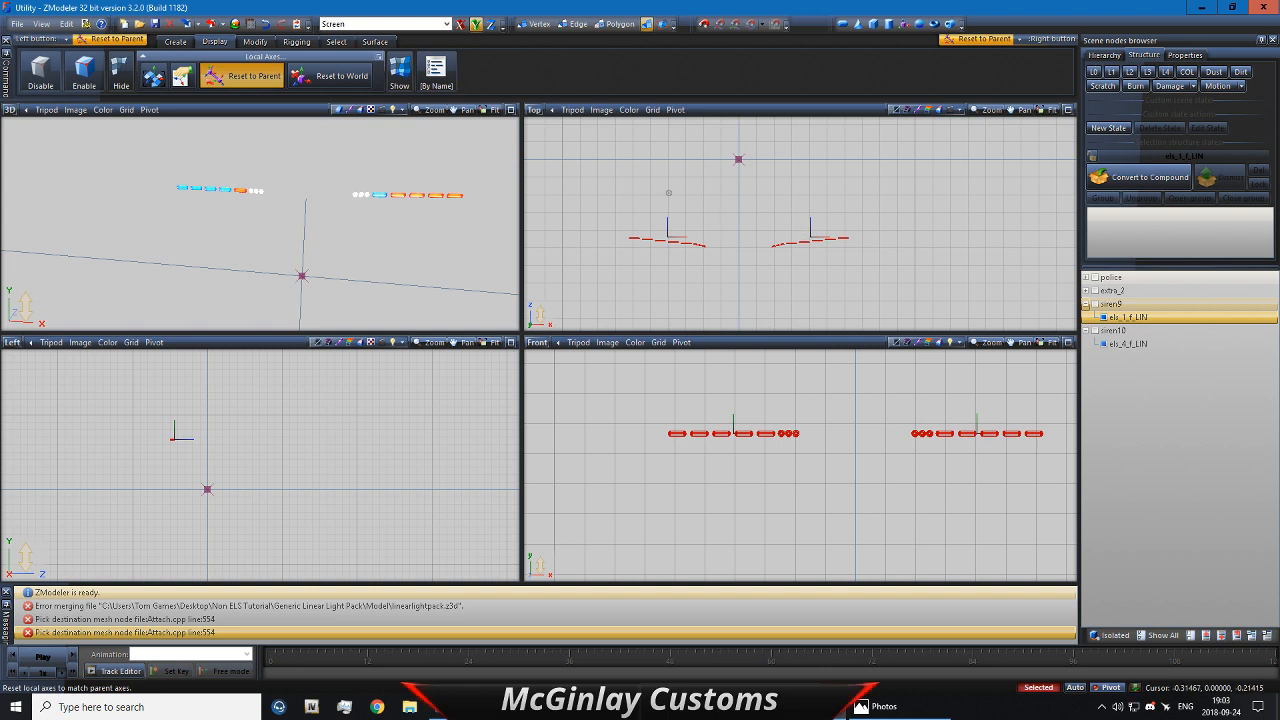
Step: Scale the els_1_f_LIN and els_4_f_LIN light meshes to 0.5 on the X, Y and Z axes
click(337, 42)
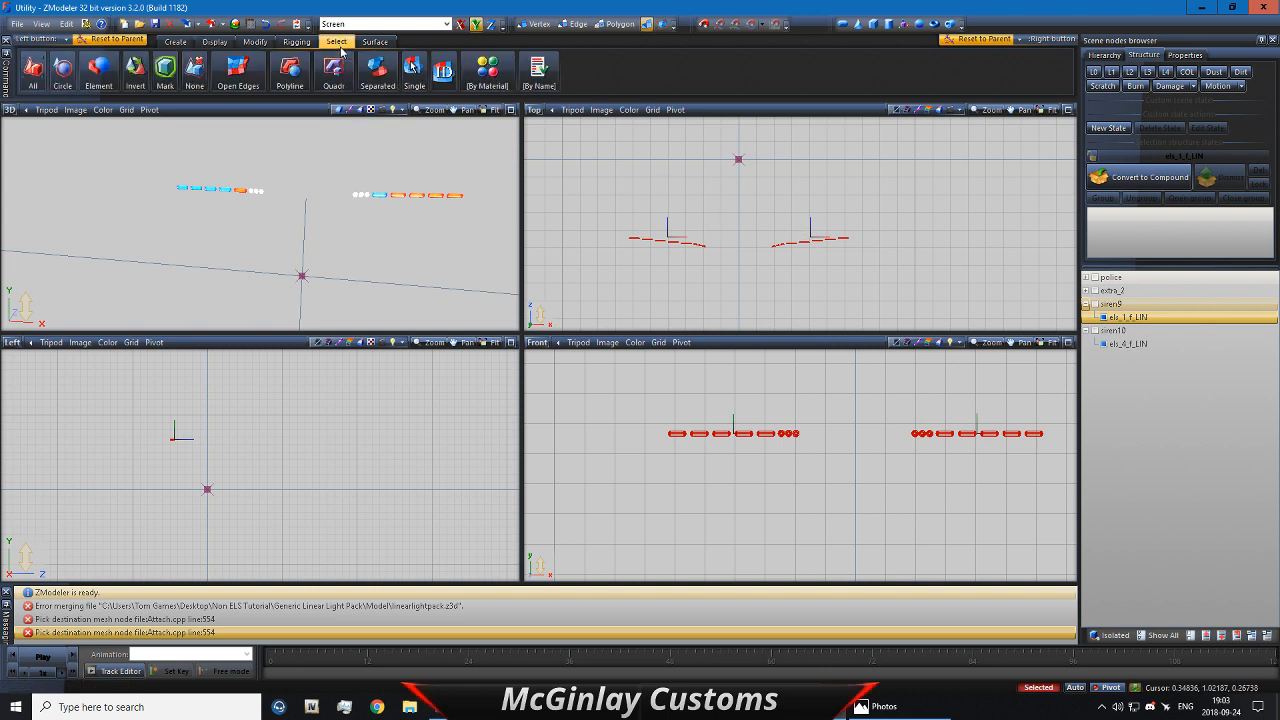
click(333, 70)
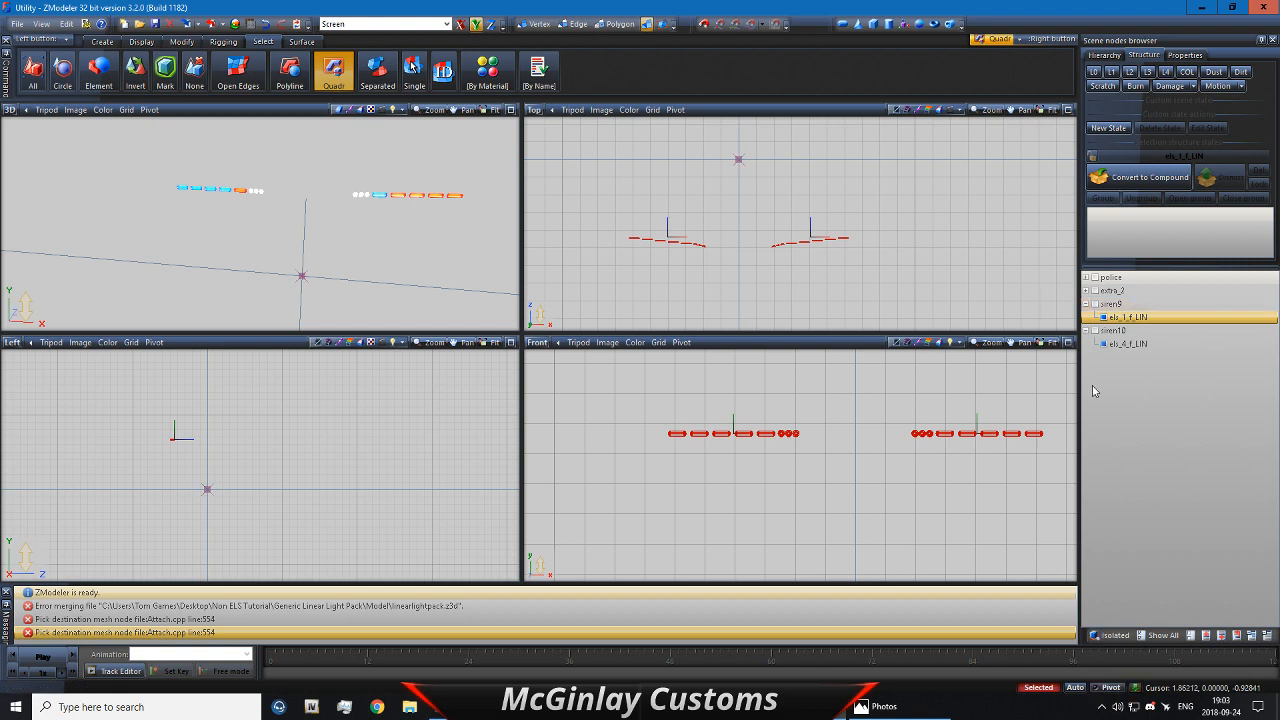
click(1185, 55)
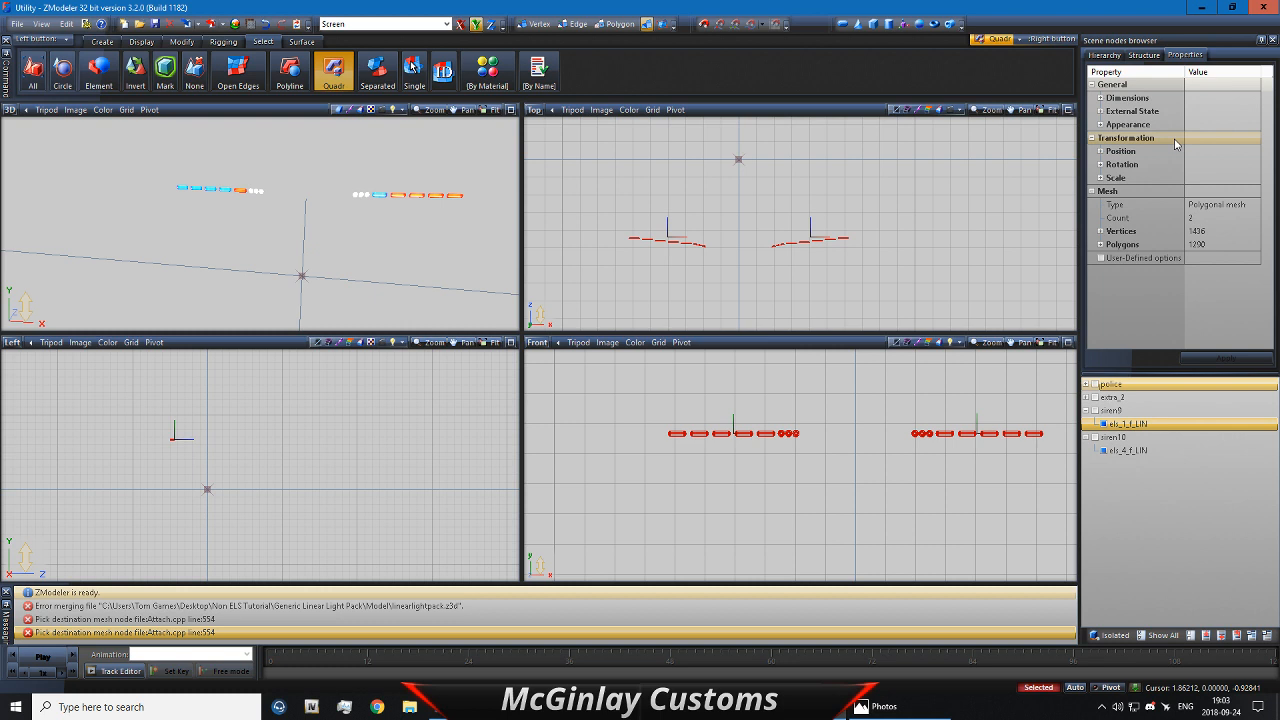
click(1100, 177)
click(1095, 191)
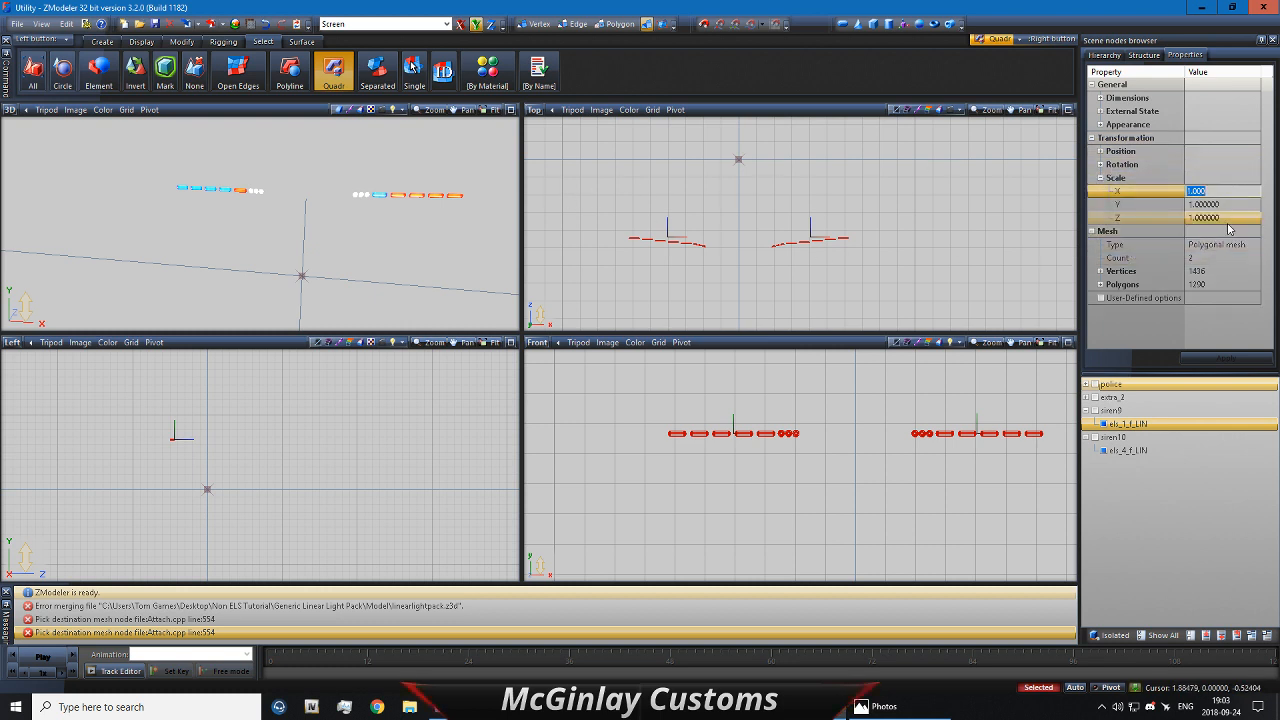
key(Tab)
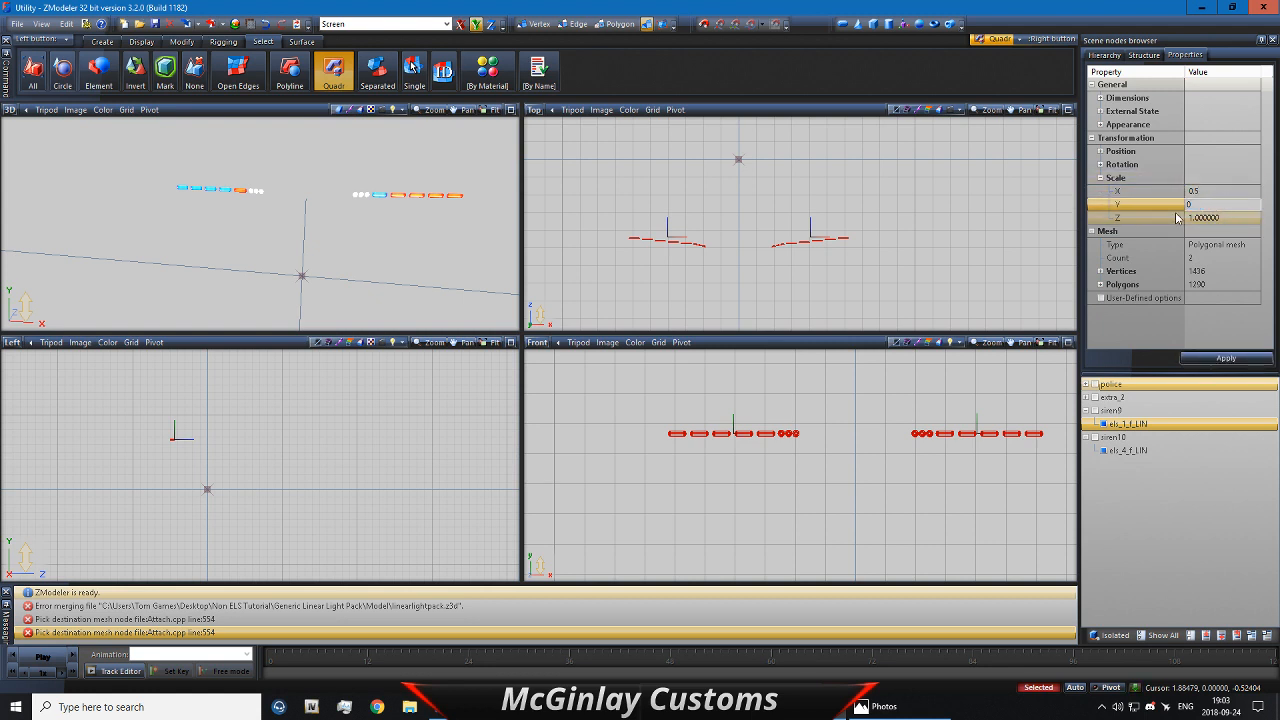
text(.5)
click(1226, 218)
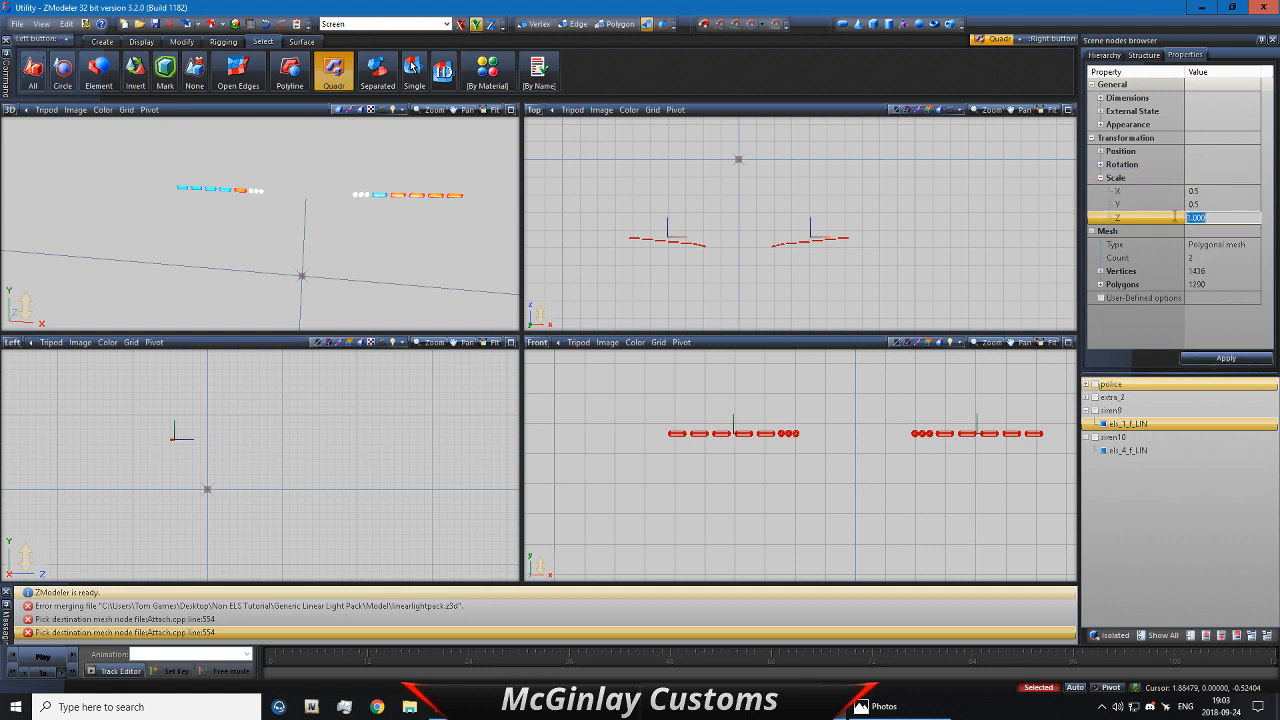
text(.5)
click(1226, 358)
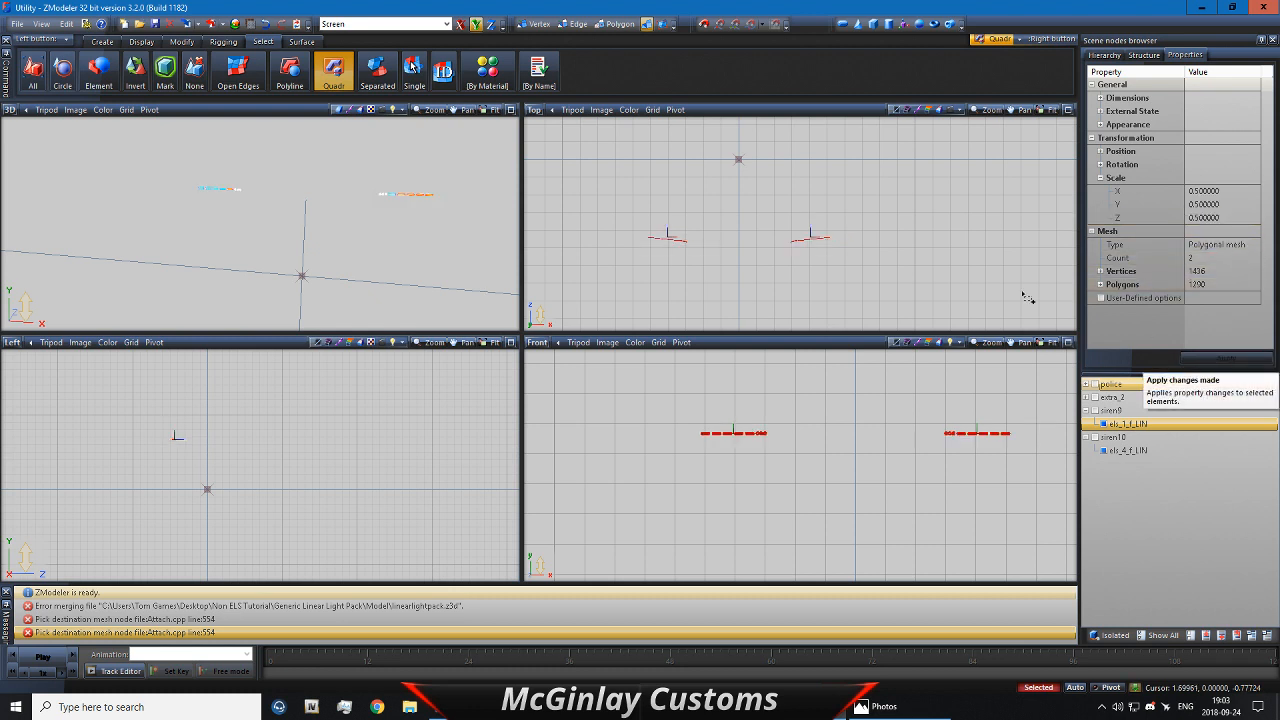
Step: Show the extra_2 front module around the rescaled light meshes, inspect it in the views, and expand its node
scroll(746, 262, up, 3)
scroll(768, 264, down, 2)
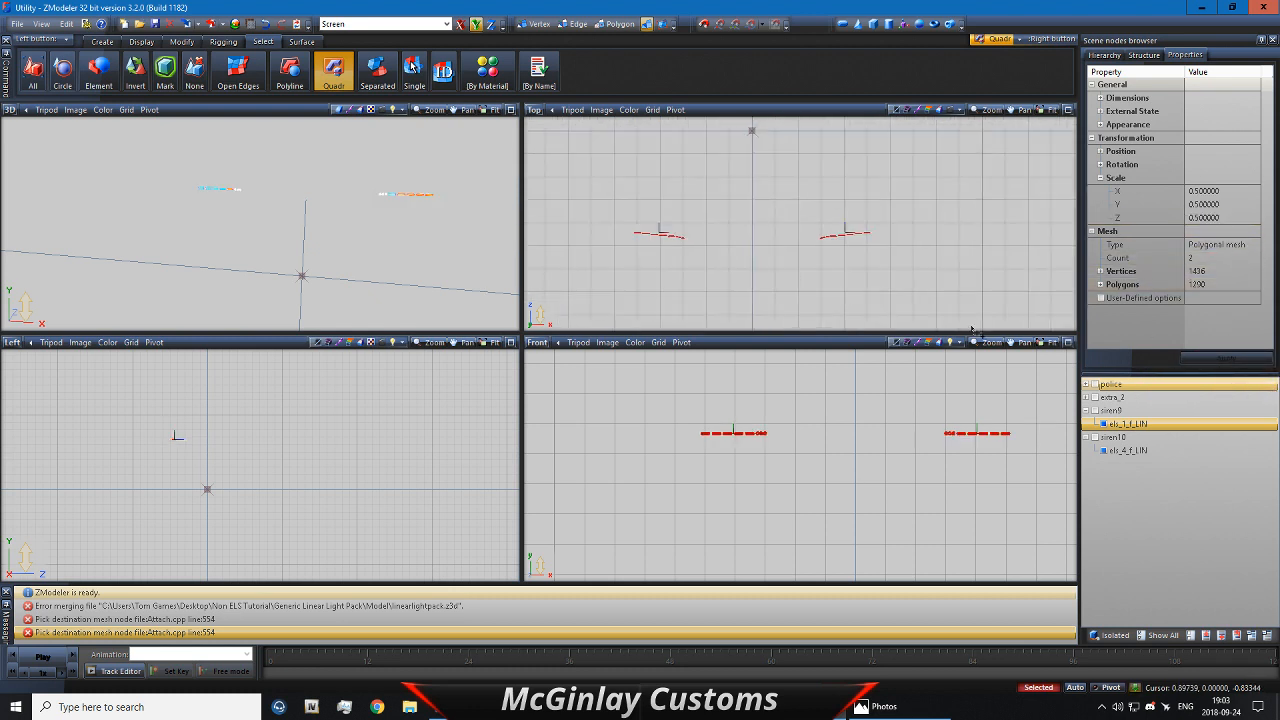
click(1094, 398)
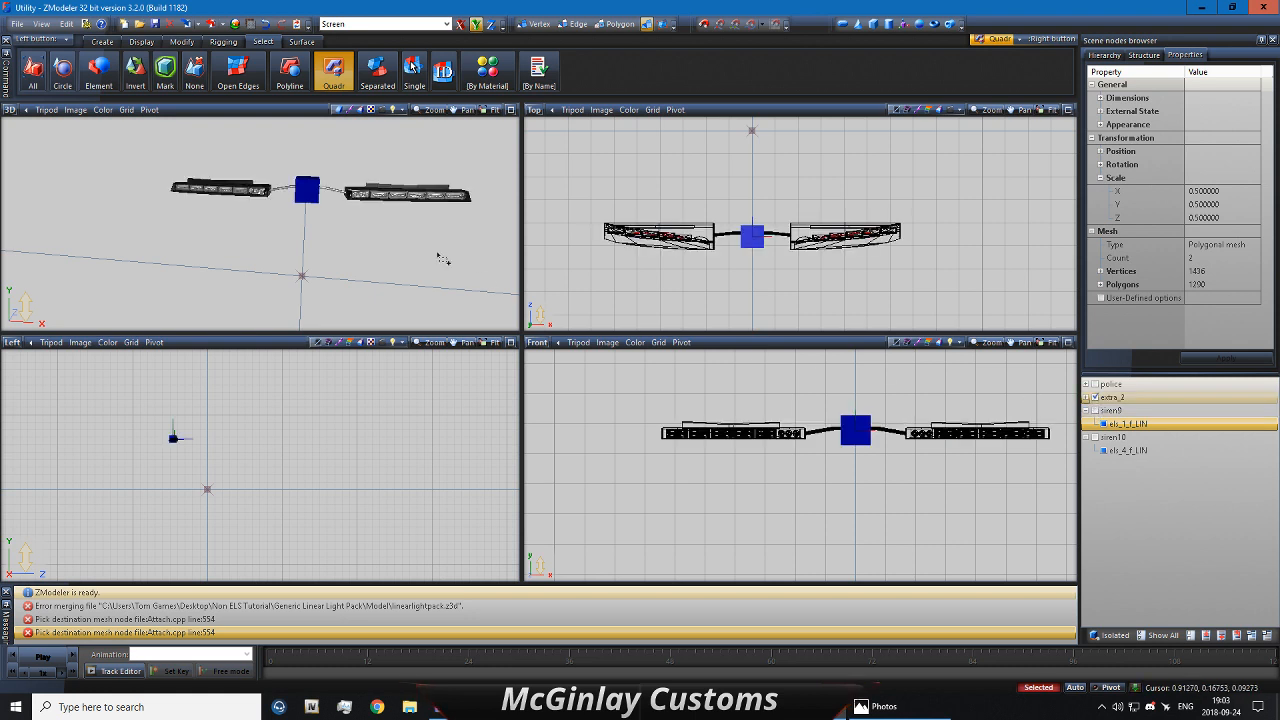
middle_drag(440, 255, 360, 215)
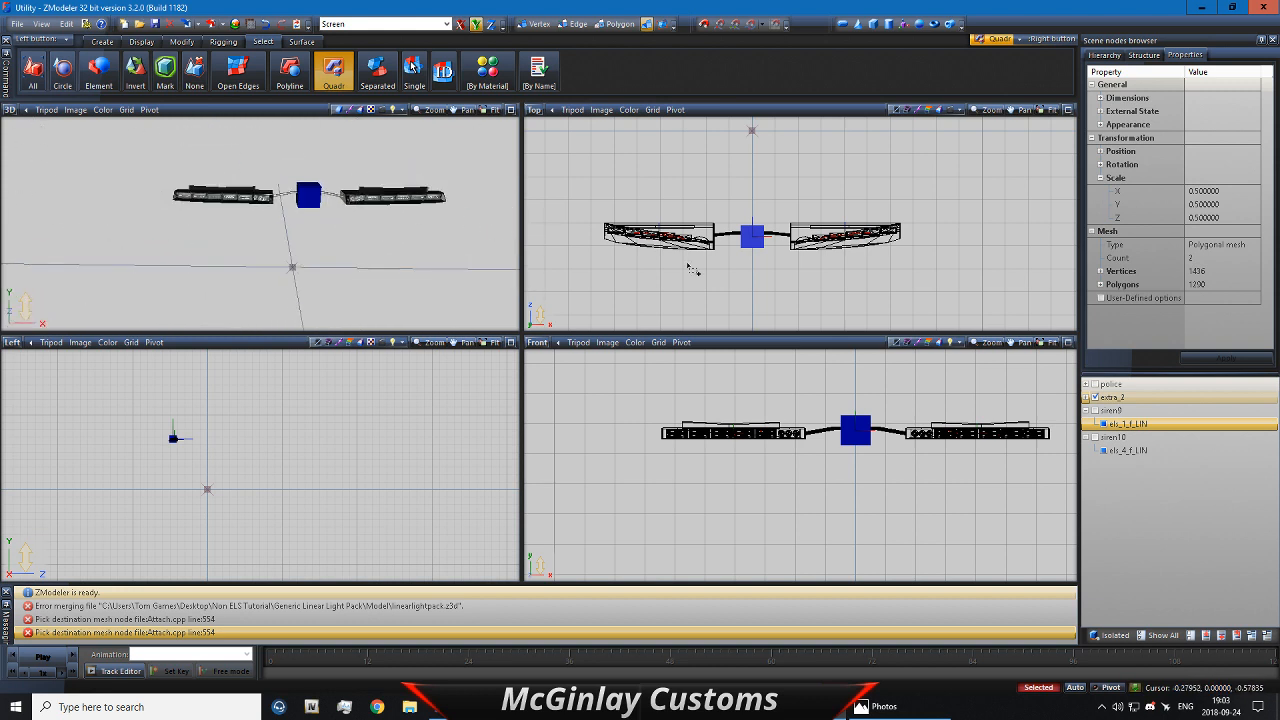
click(1085, 398)
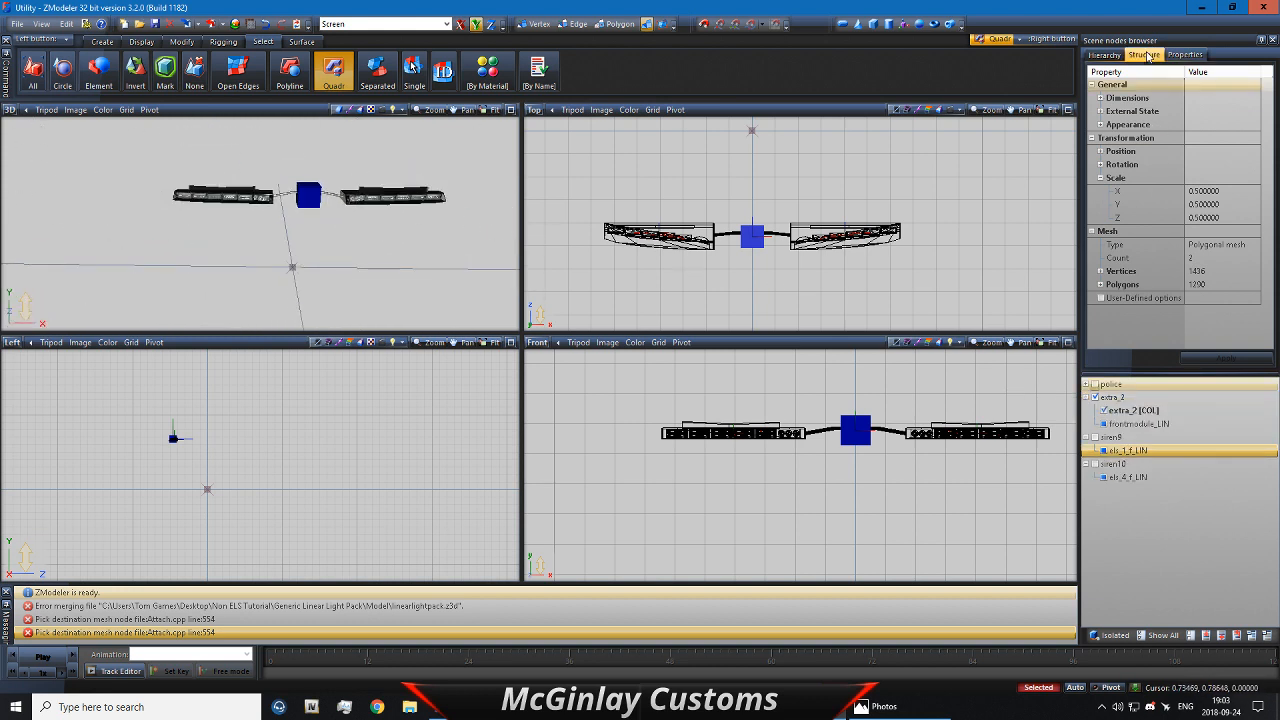
click(1143, 54)
scroll(627, 251, down, 2)
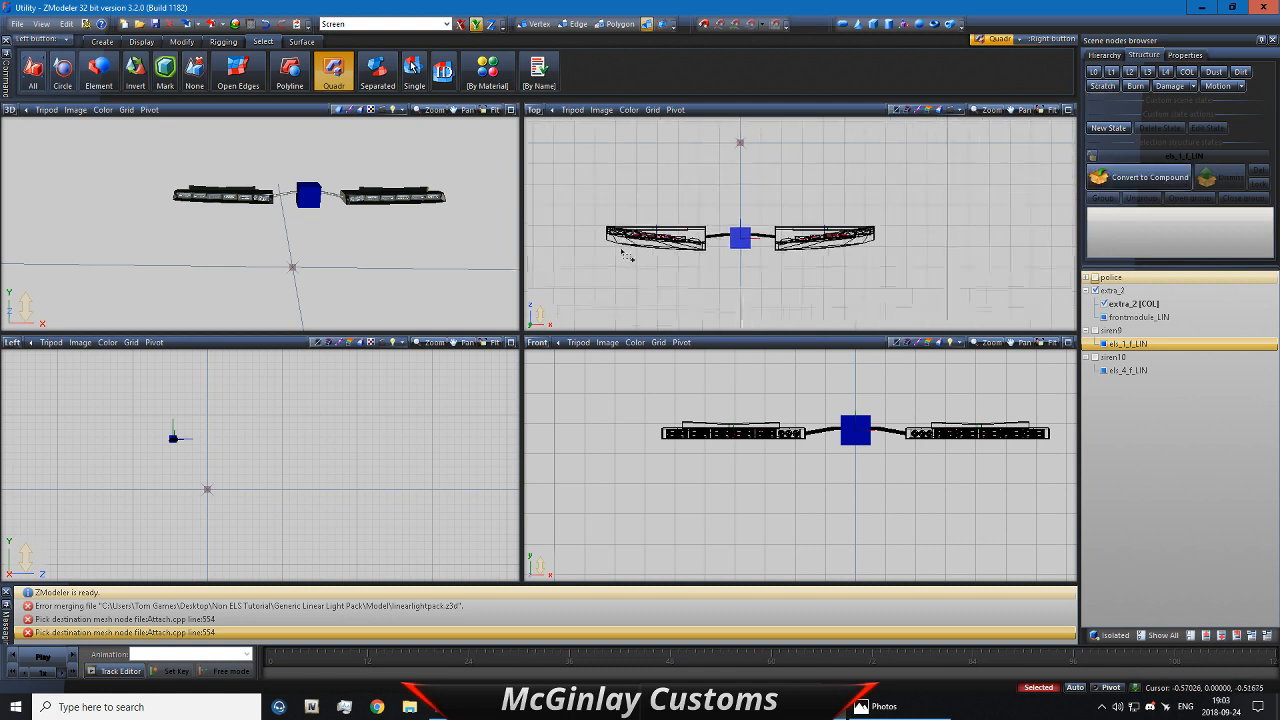
Step: Hide the extra_2 dummy and its collision mesh, and select frontmodule_LIN together with both light meshes
right_drag(582, 203, 900, 262)
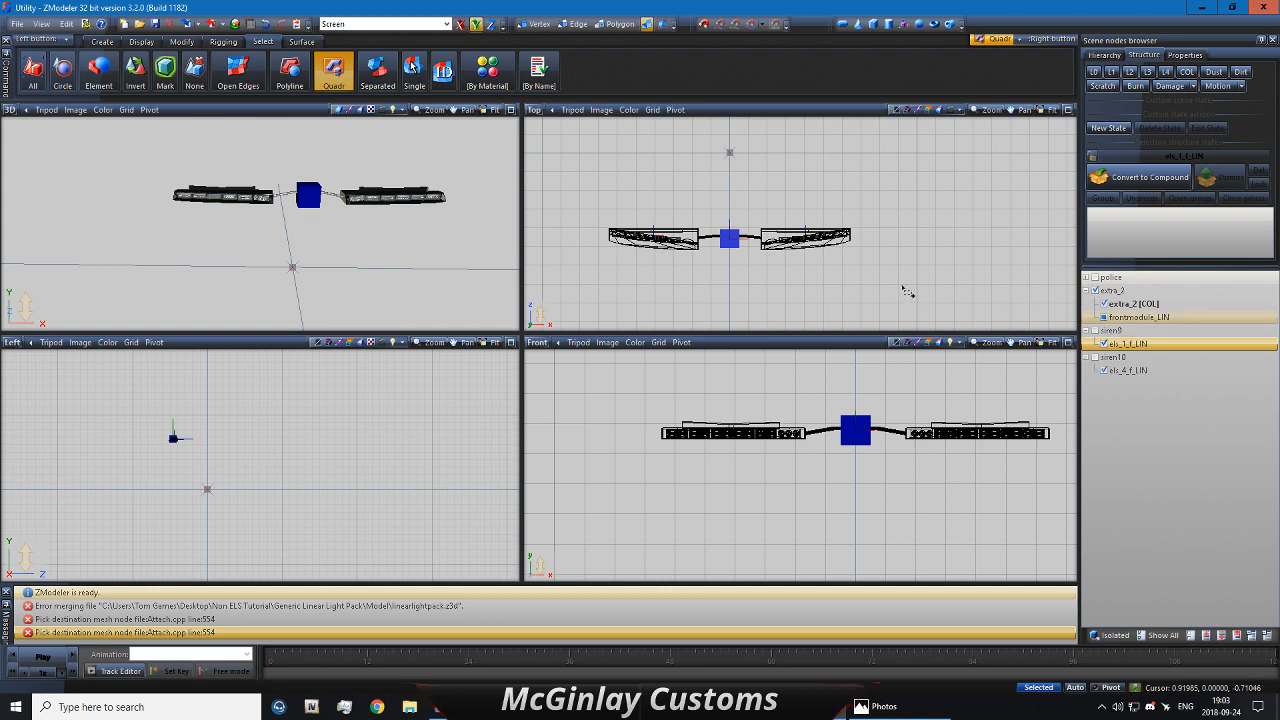
click(1095, 290)
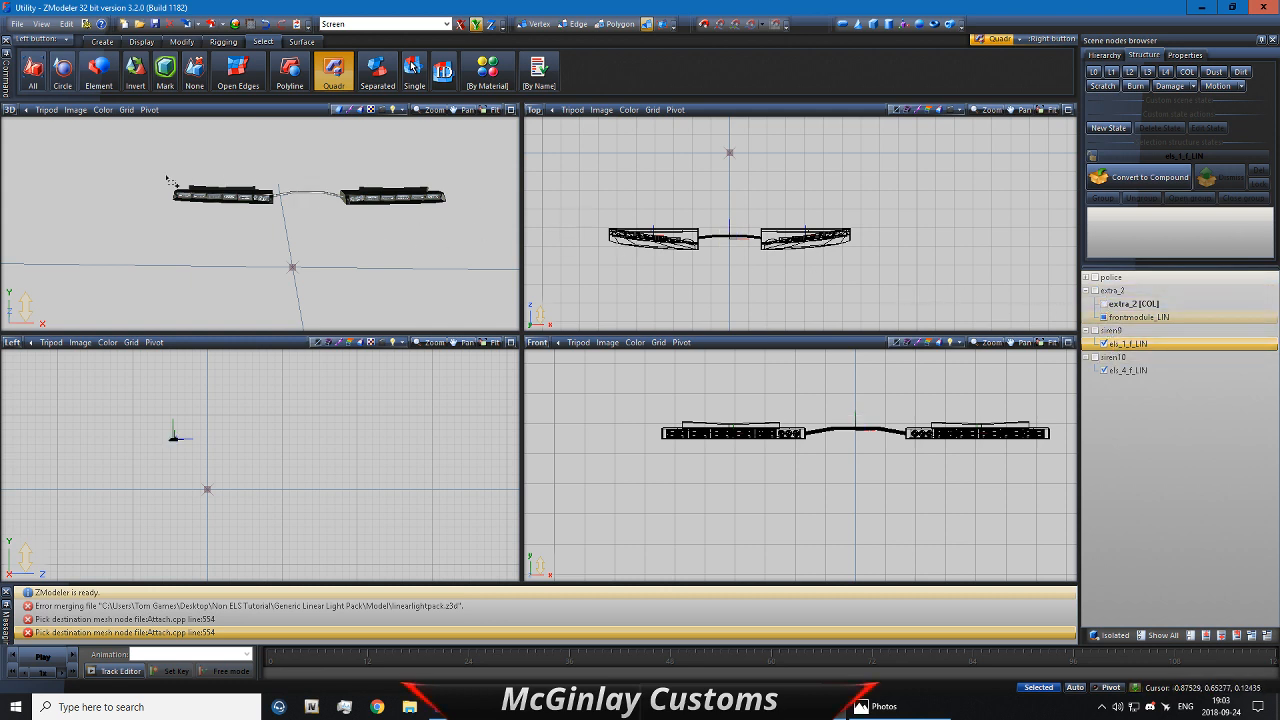
drag(580, 214, 962, 282)
right_click(957, 278)
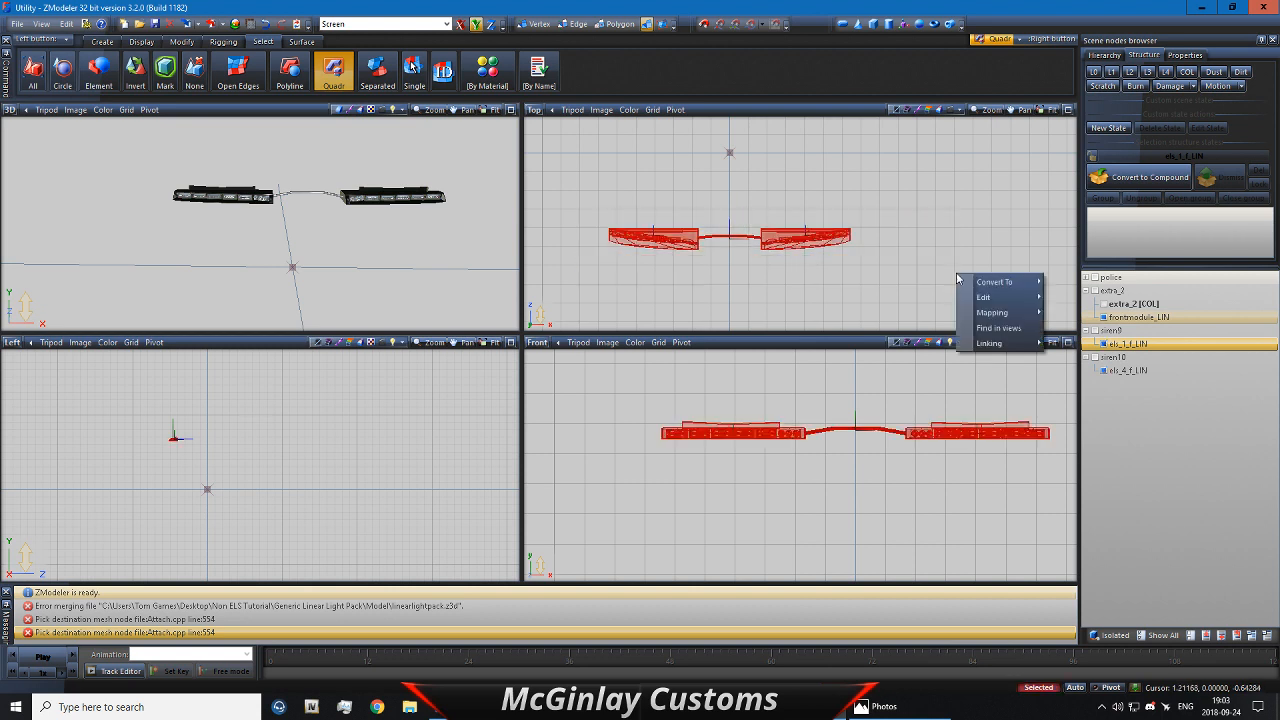
Step: Make three copies of the selected front module and light meshes with the Copy tool
click(104, 41)
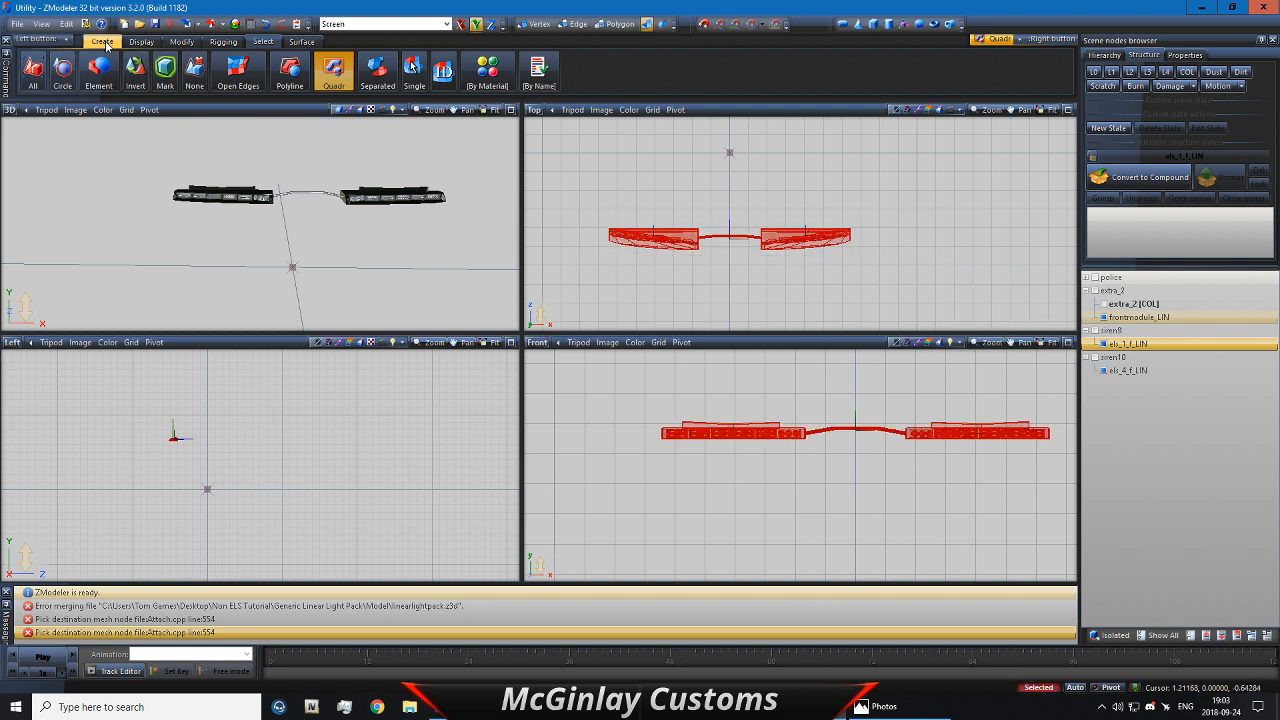
click(102, 41)
click(30, 74)
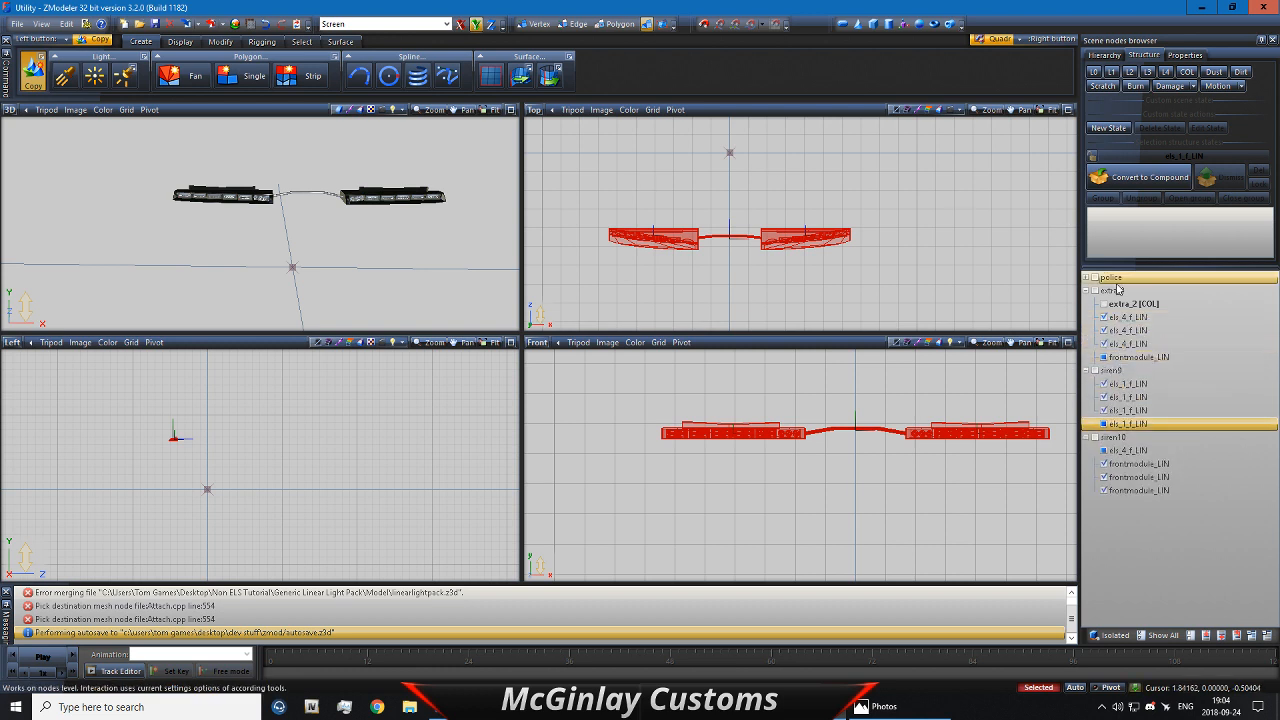
Step: Convert extra_2 to a compound and assign the meshes listed under it to states L0, L1, L2 and L3
click(1130, 177)
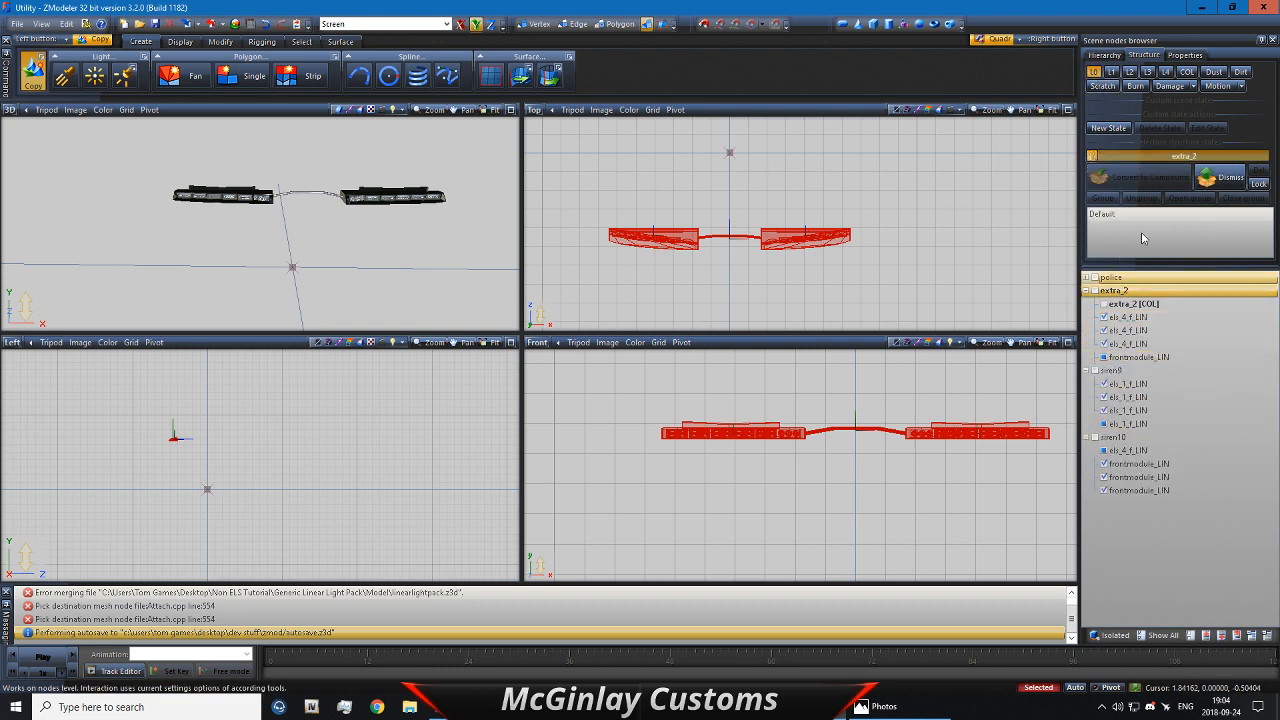
drag(1131, 266, 1131, 326)
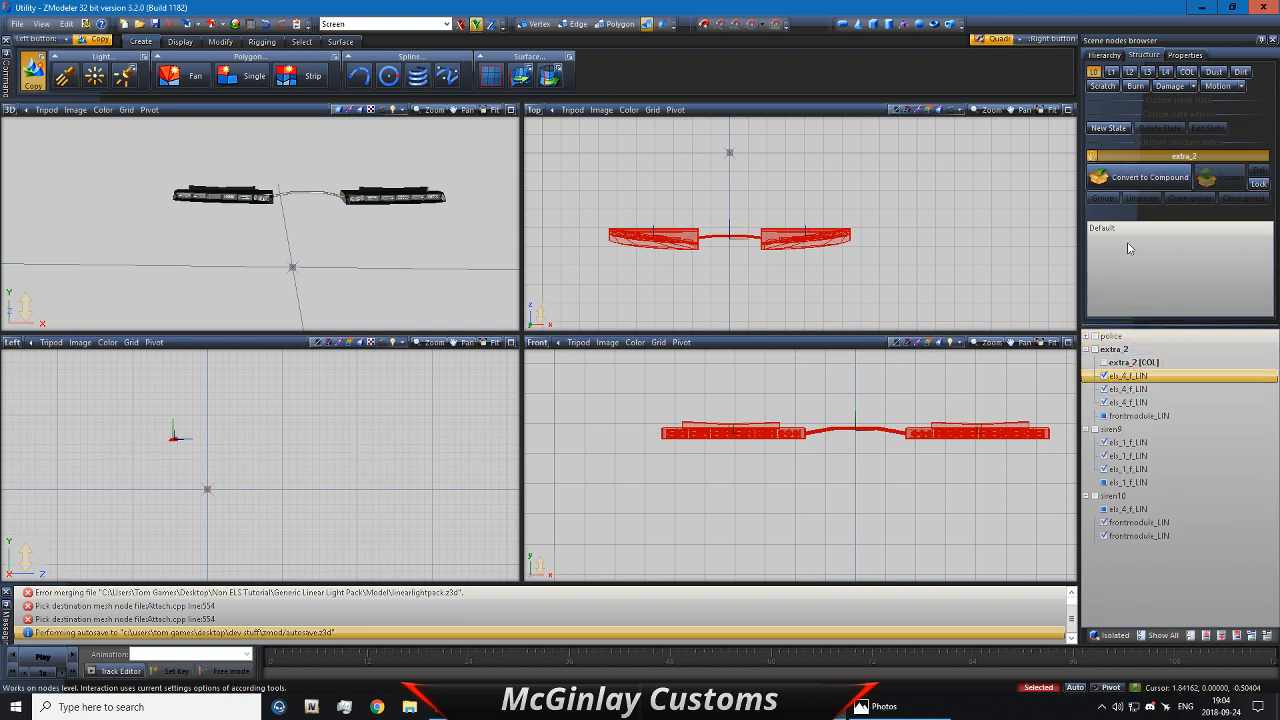
click(1111, 76)
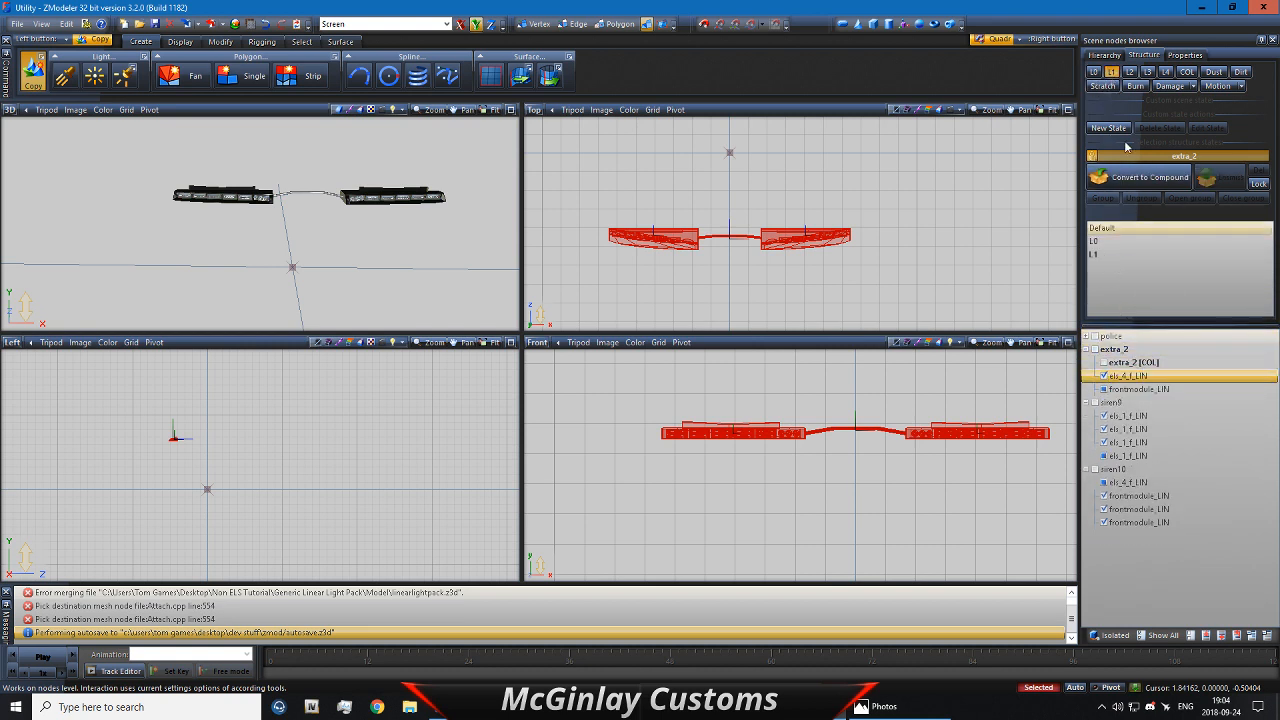
click(1129, 72)
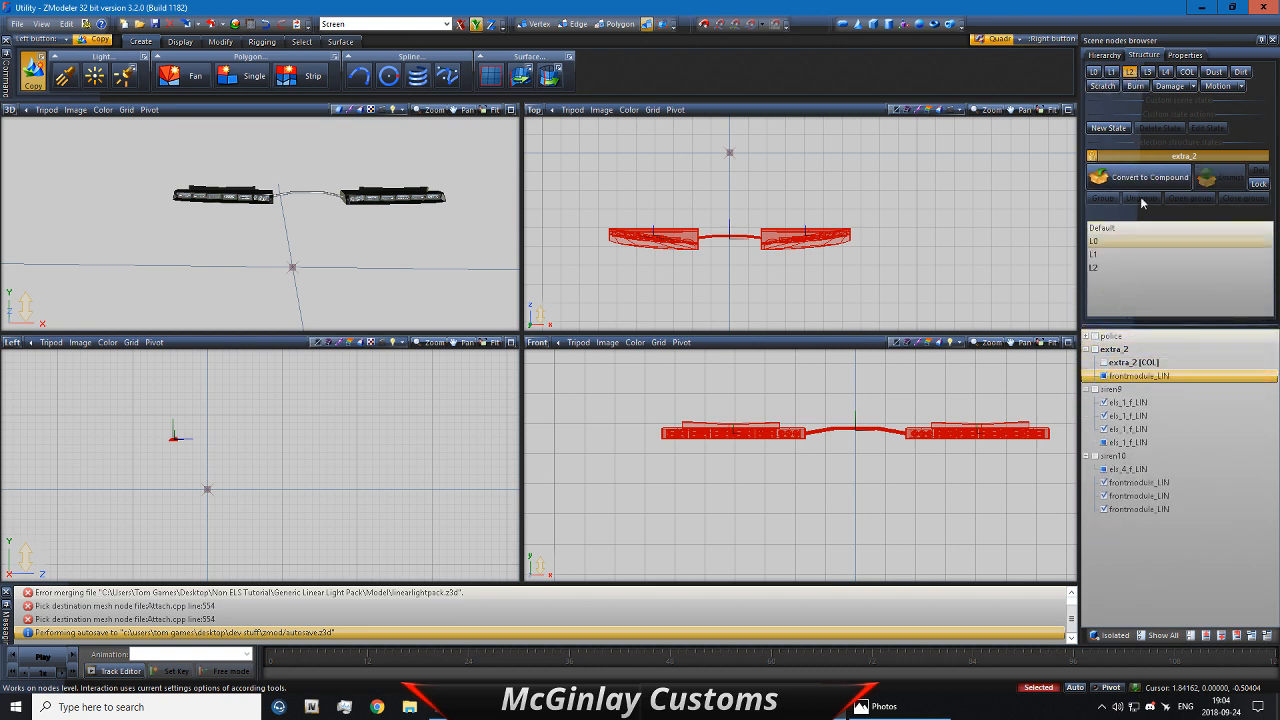
click(1148, 74)
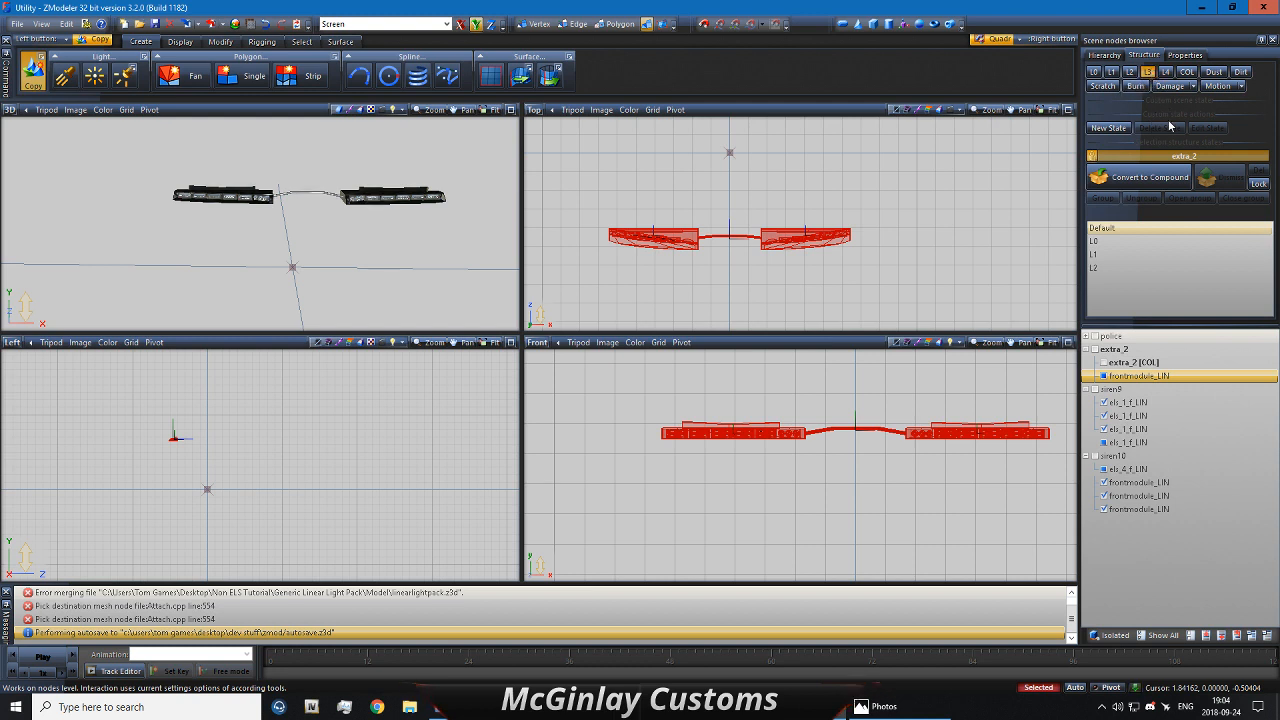
click(1120, 228)
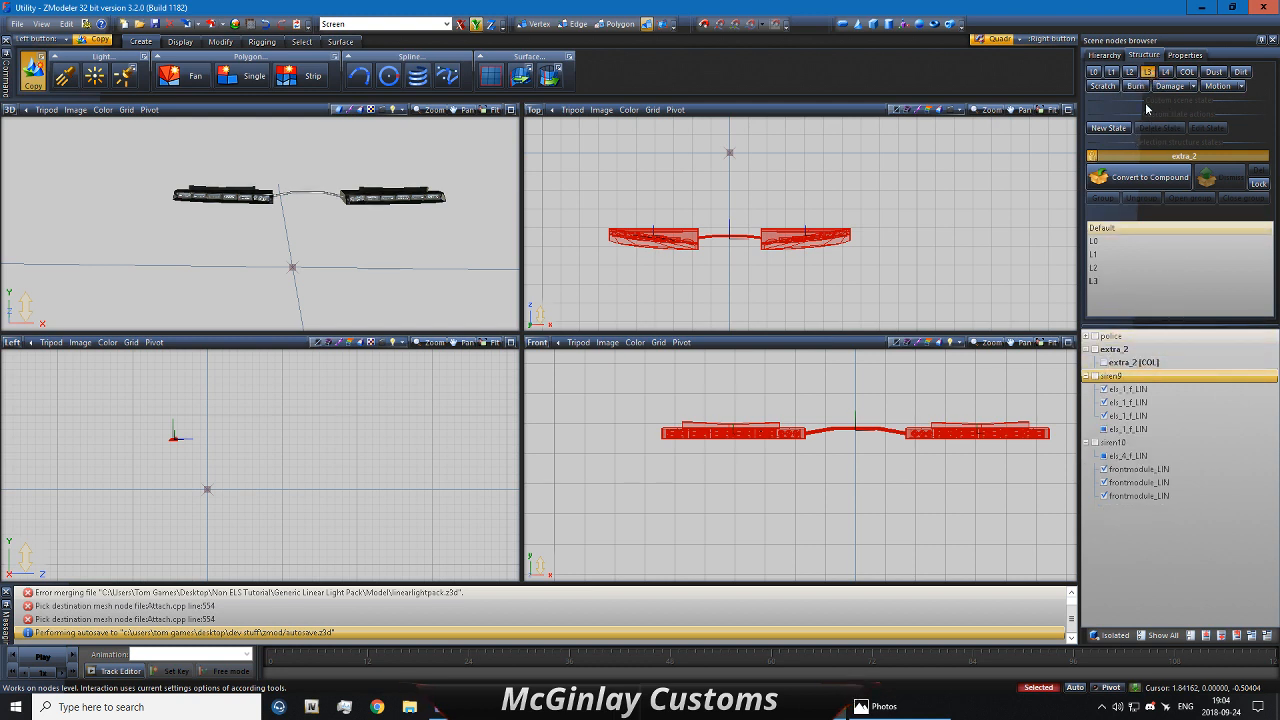
click(1146, 73)
Step: Convert siren9 to a compound and assign its first els_1_f_LIN mesh to state L0
click(1092, 156)
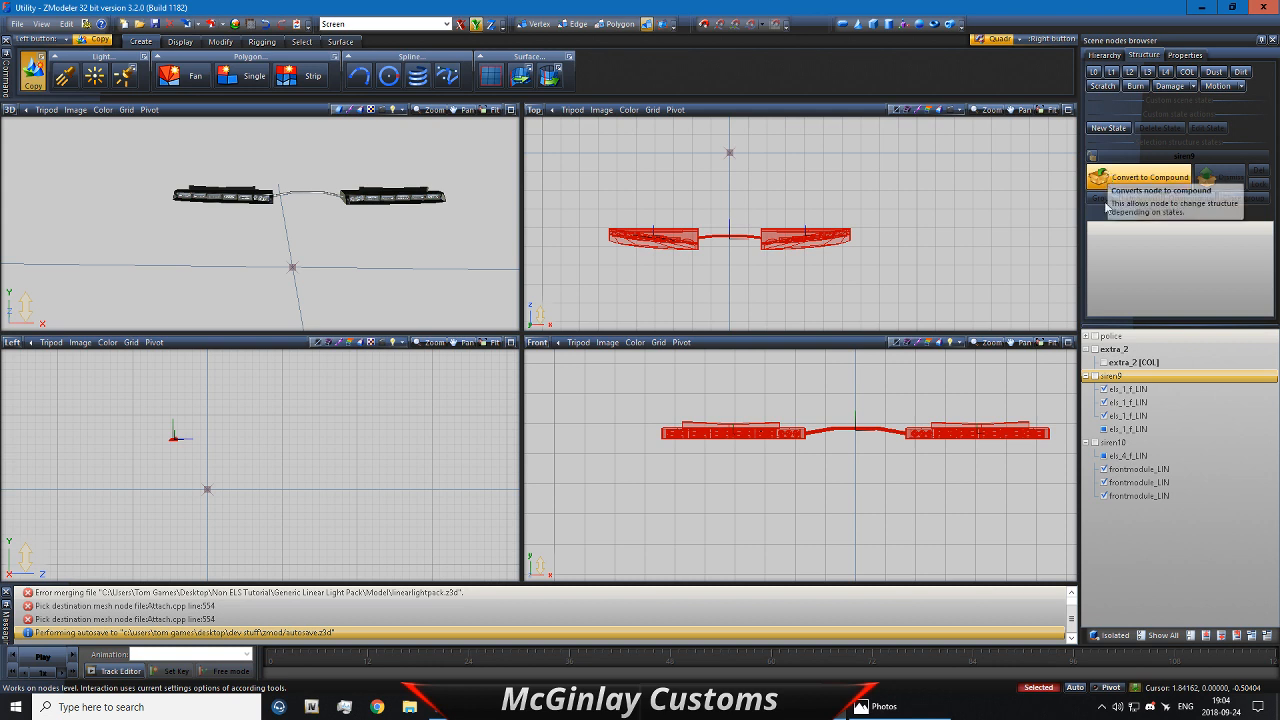
click(1110, 176)
click(1094, 73)
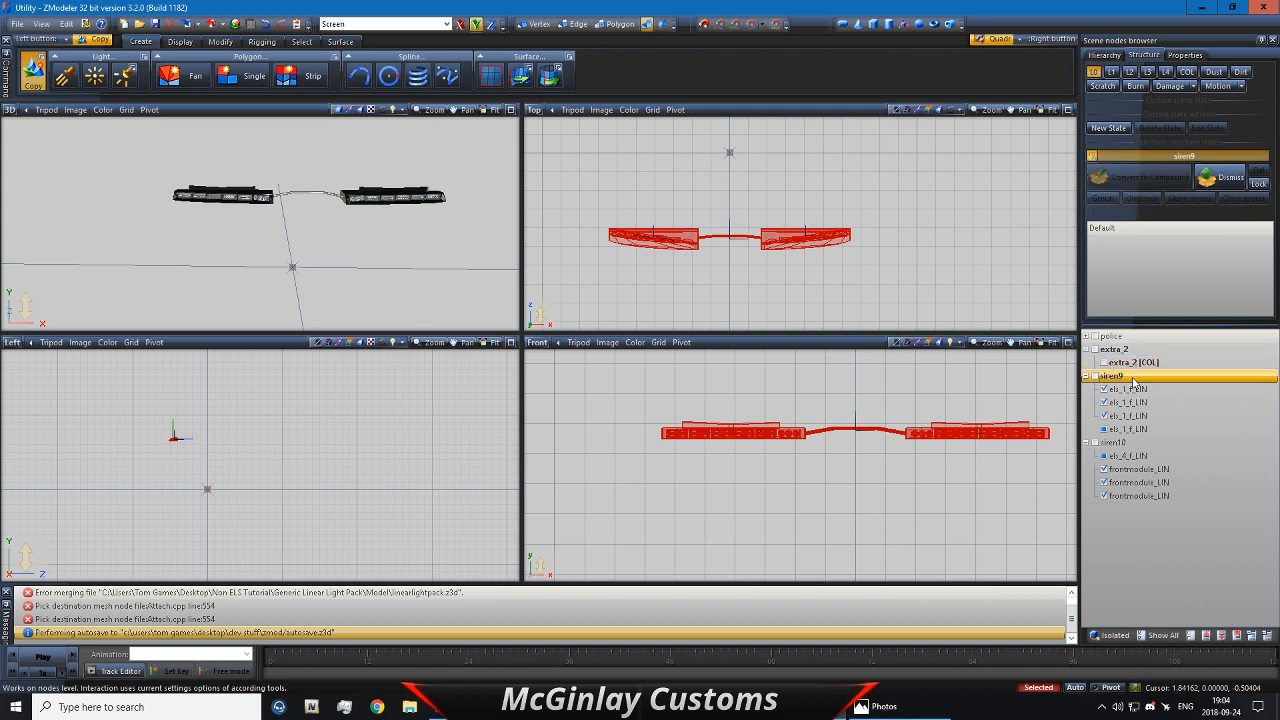
click(1128, 389)
drag(1130, 392, 1148, 282)
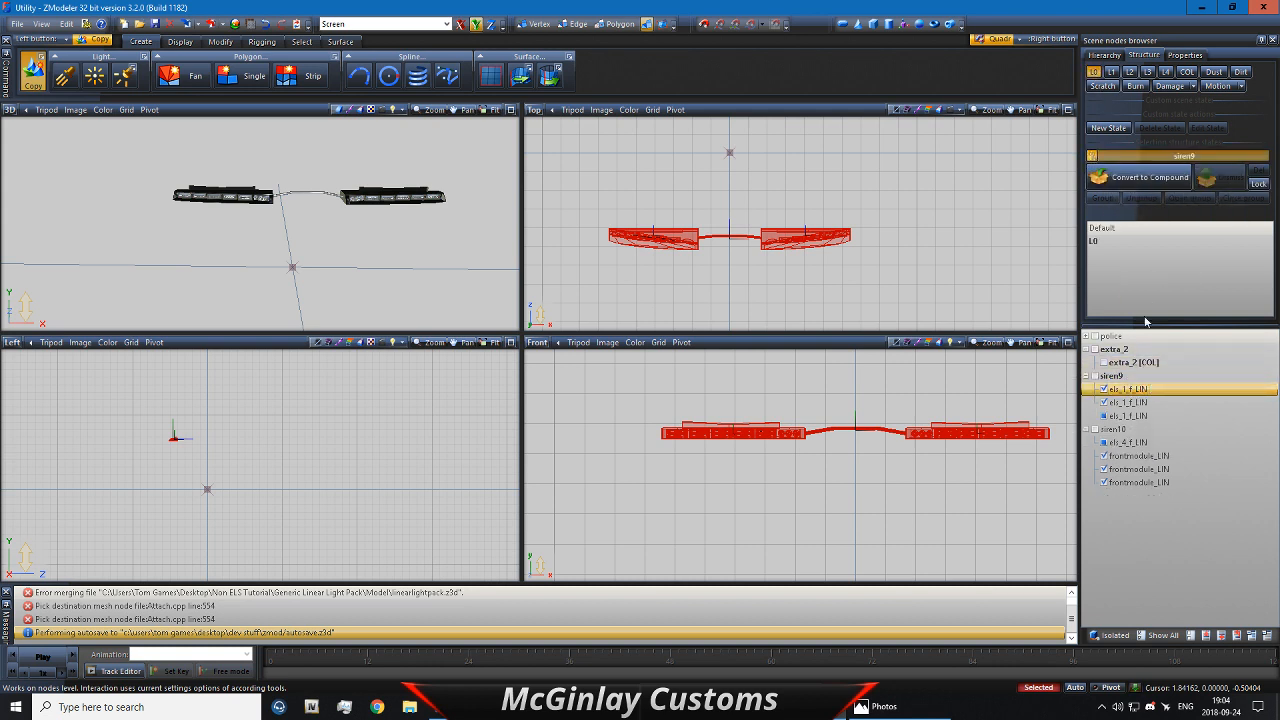
Step: Toggle the visibility of the meshes under siren10 to check which parts they contain
mouse_move(1104, 482)
mouse_down()
mouse_move(1103, 456)
mouse_move(1104, 474)
mouse_up()
click(1104, 470)
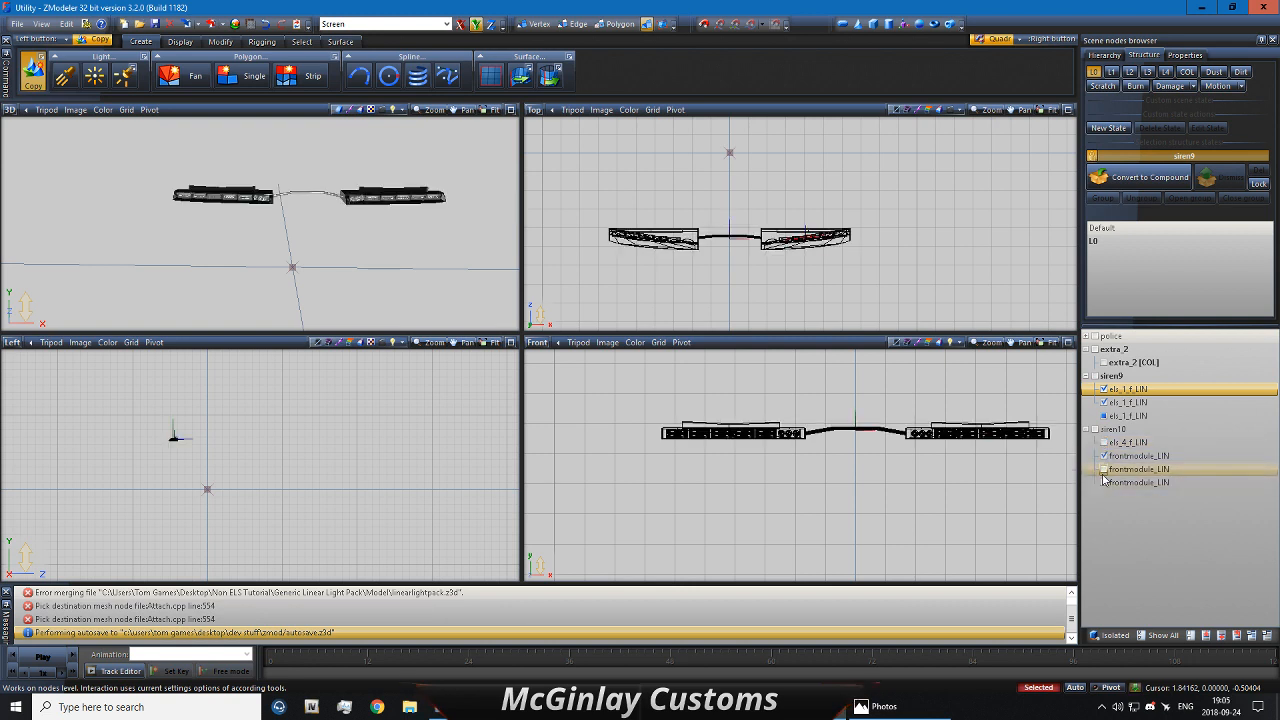
click(1104, 482)
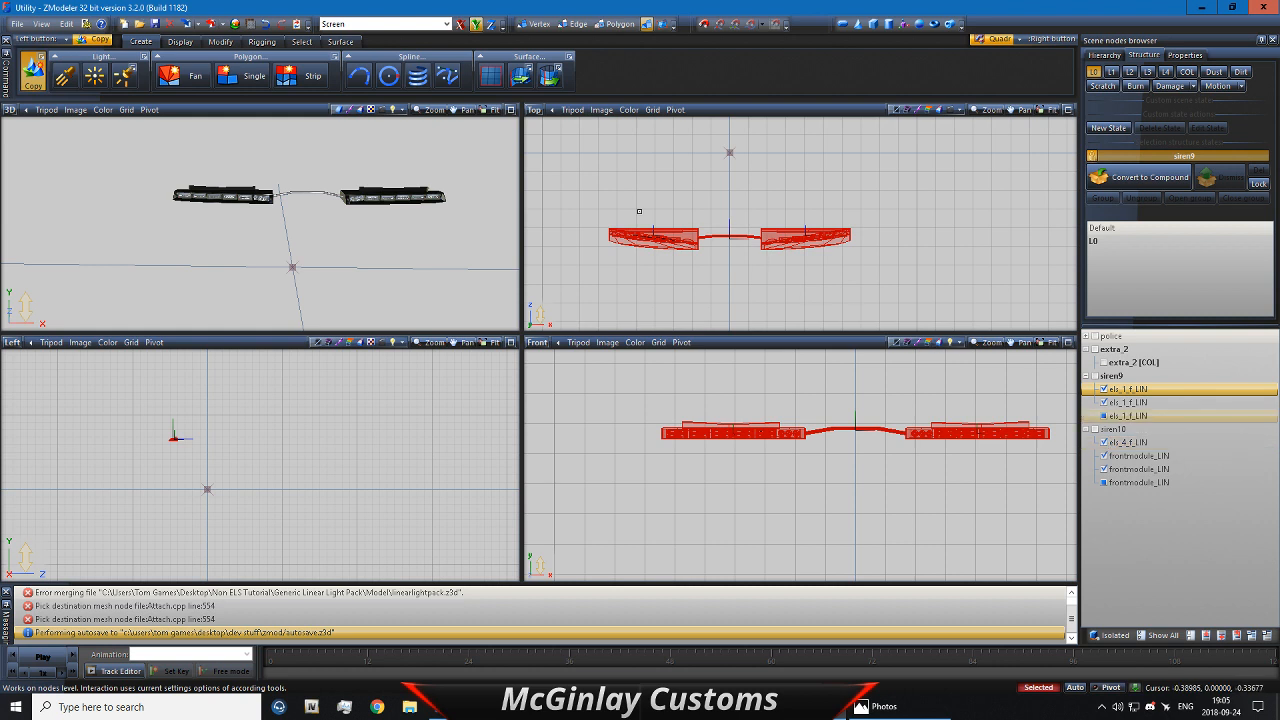
Step: Undo the siren9 and extra_2 compound assignments and the mesh copies, back to single meshes
click(266, 24)
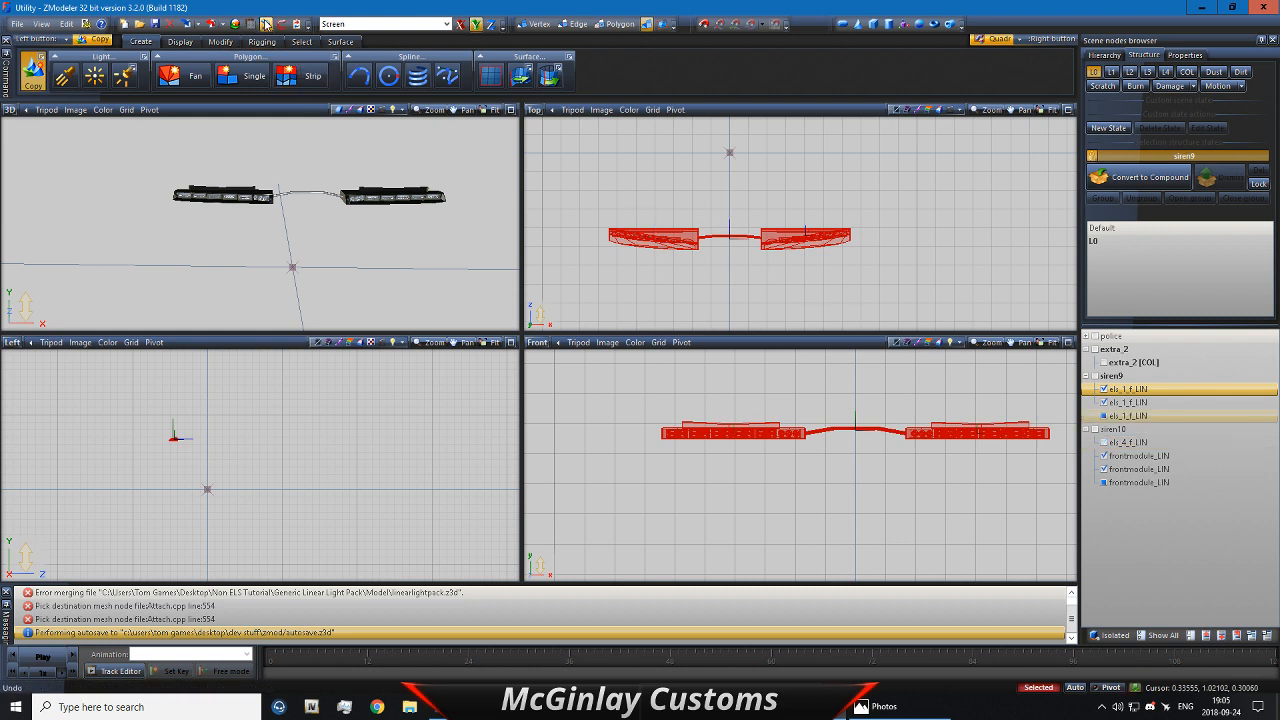
click(266, 24)
click(266, 24)
click(266, 24)
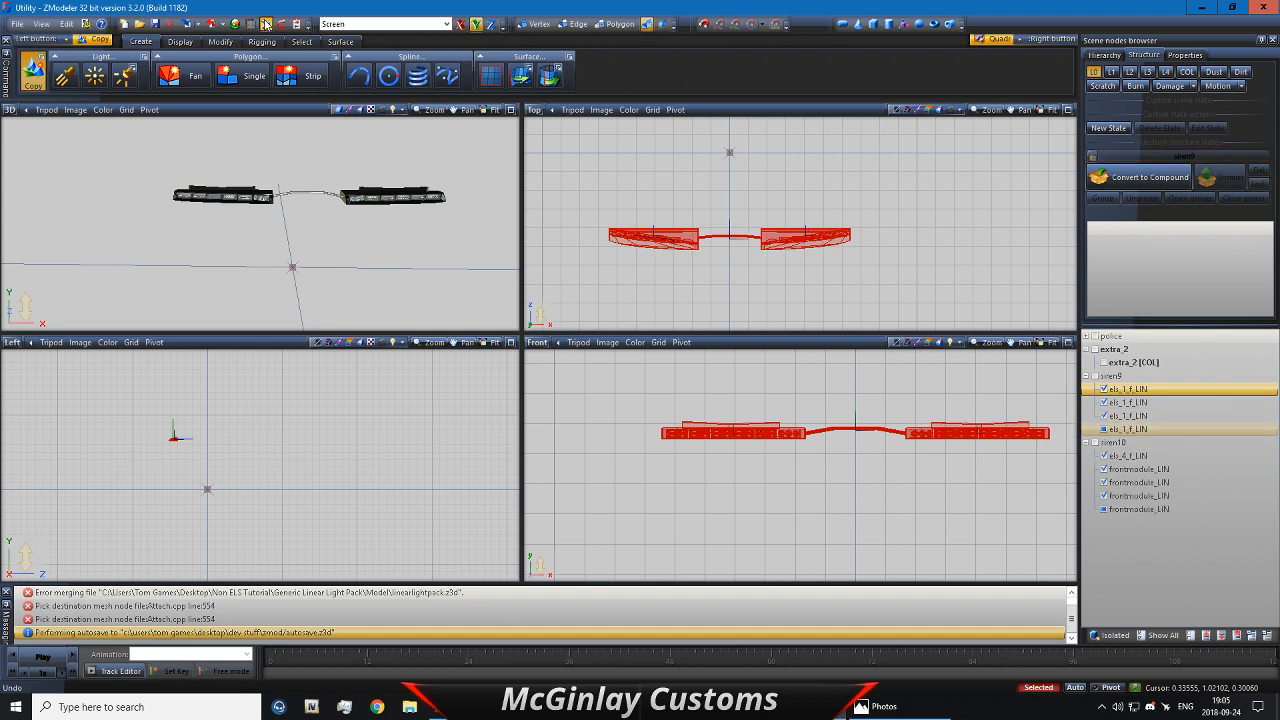
click(266, 24)
click(266, 24)
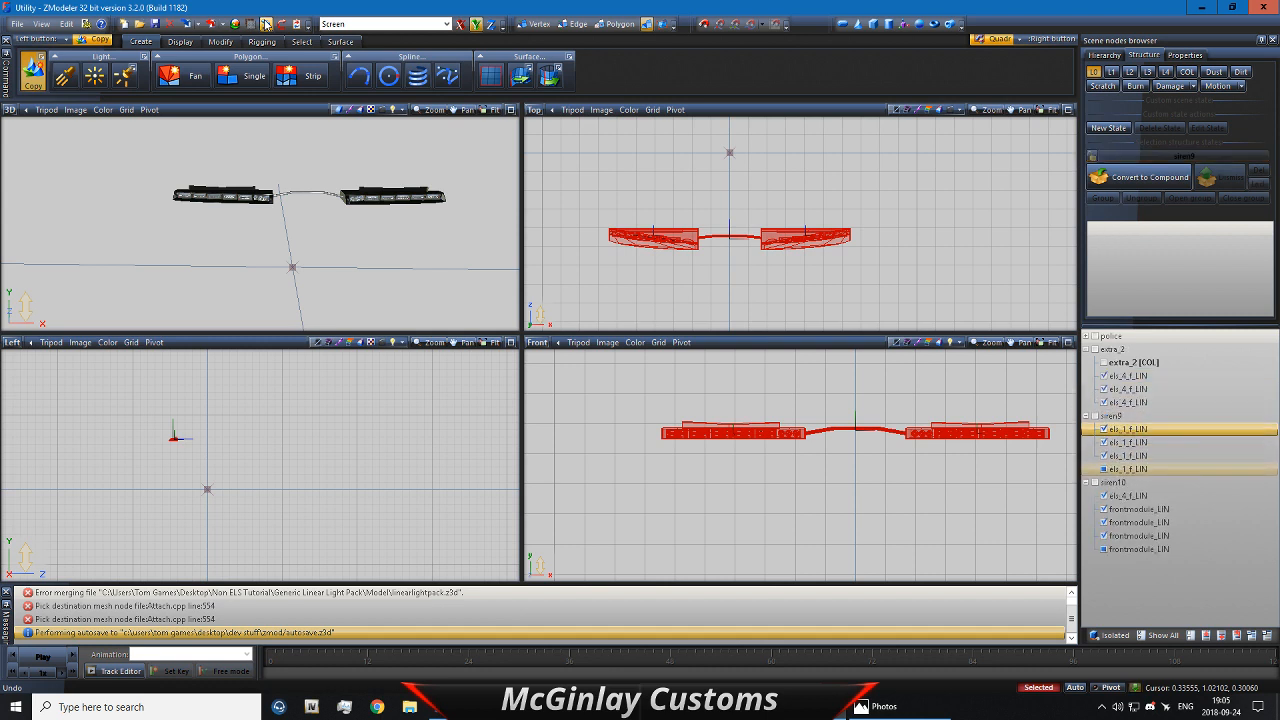
click(266, 24)
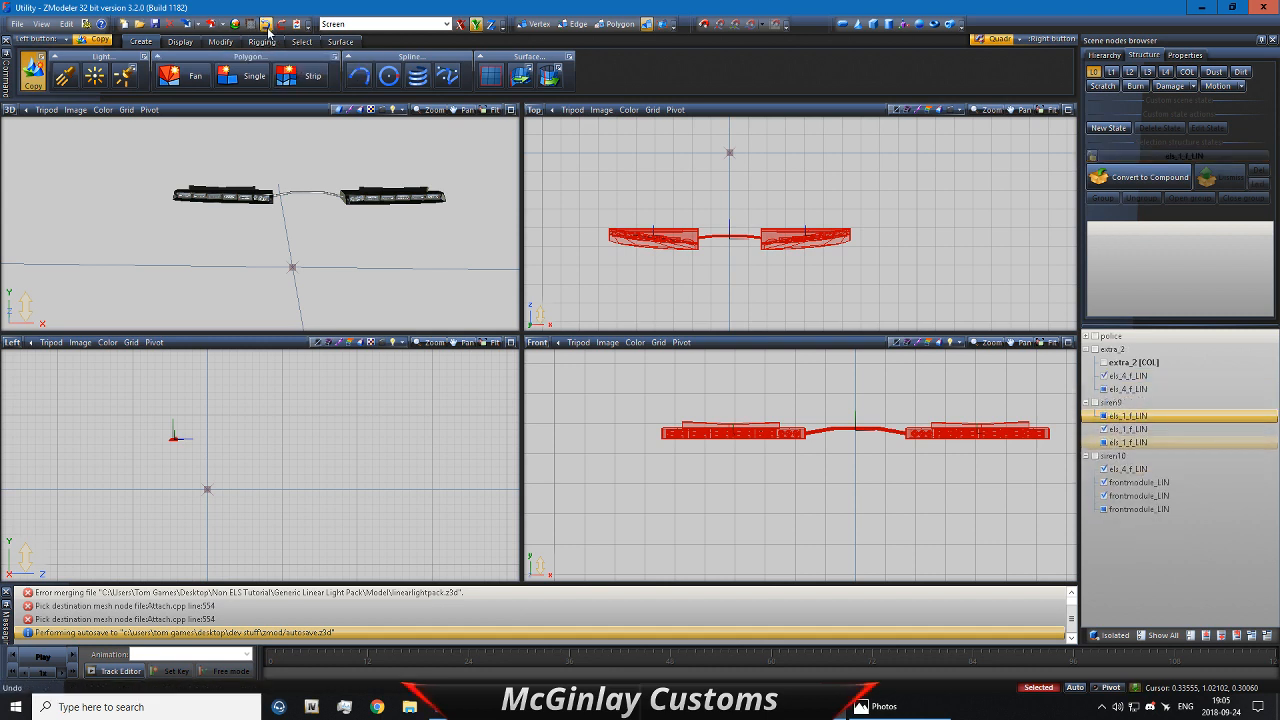
click(267, 28)
click(266, 24)
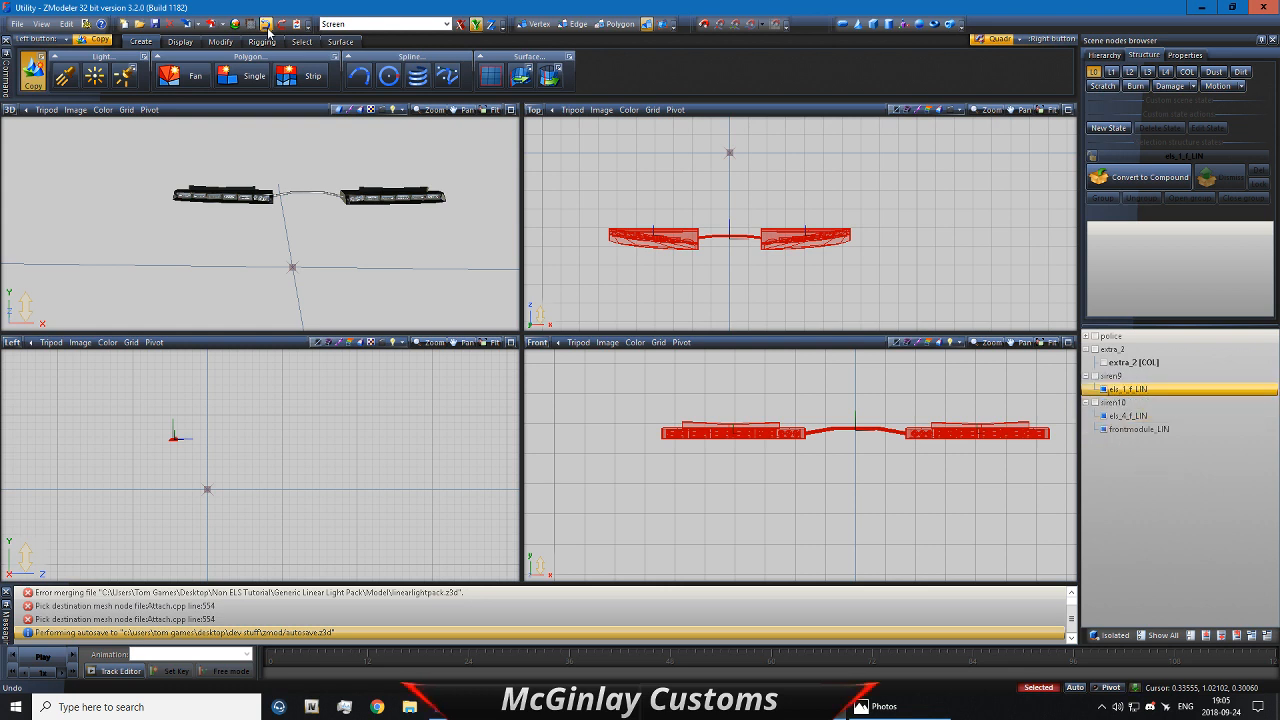
Step: Nest frontmodule_LIN under extra_2 and make three copies each of the frontmodule_LIN, els_1_f_LIN and els_4_f_LIN meshes
drag(1138, 432, 1128, 349)
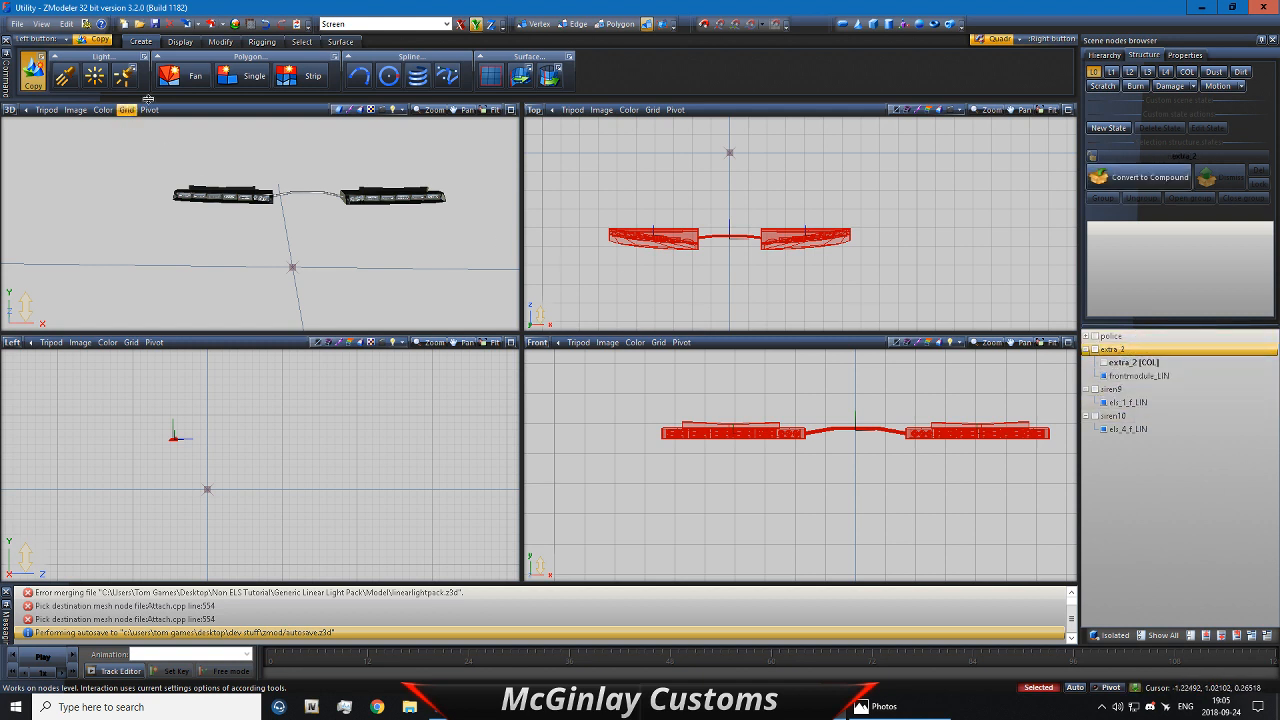
click(702, 170)
click(702, 170)
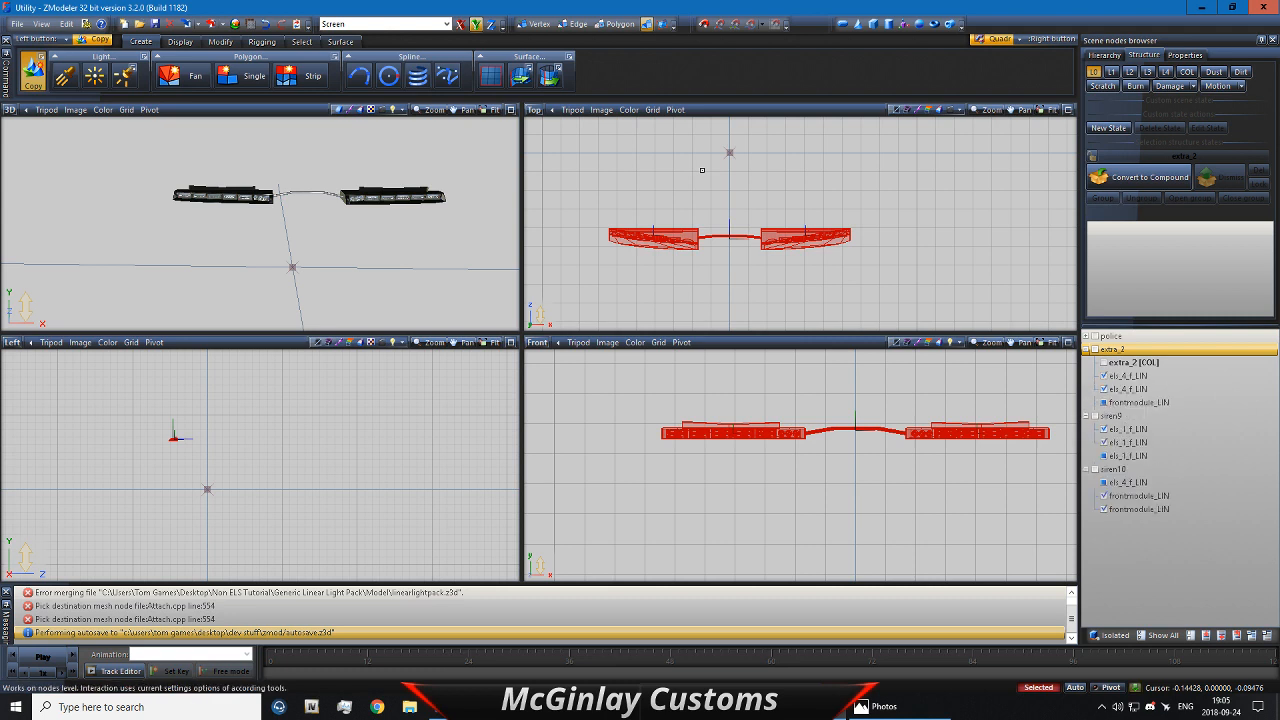
click(726, 212)
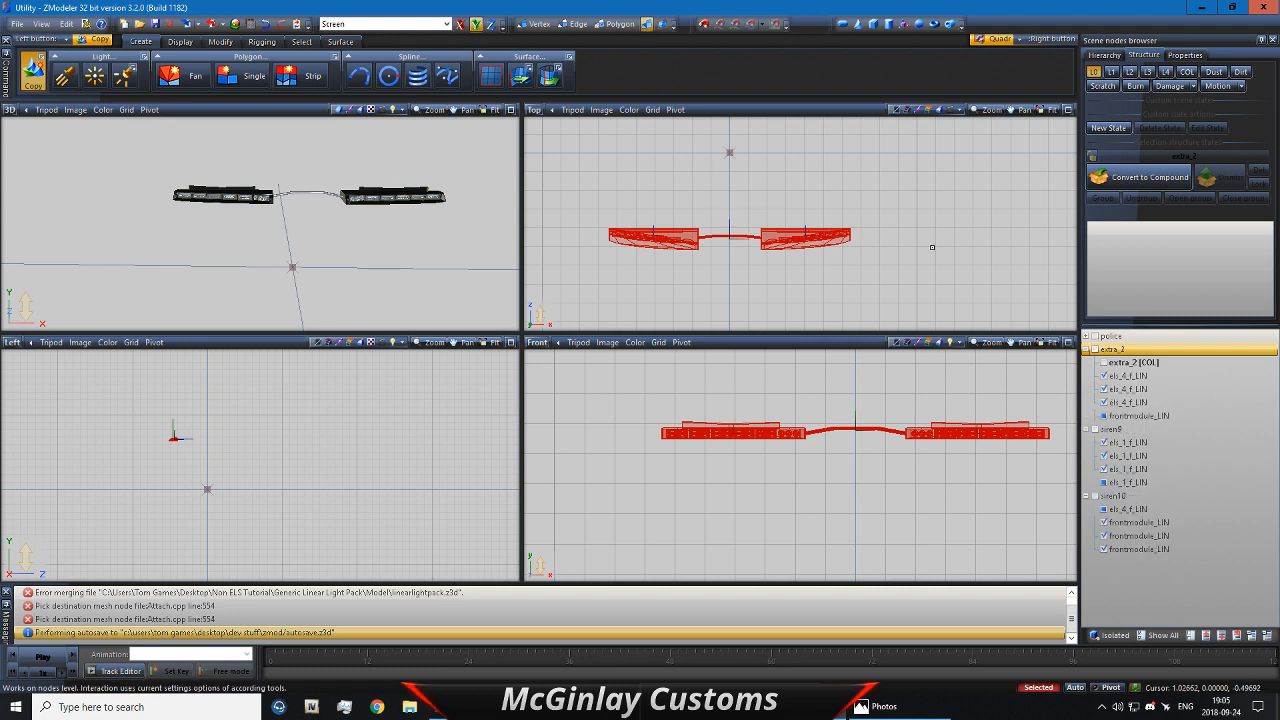
Step: Regroup the copies so the els_4_f_LIN meshes sit under siren10 and the frontmodule_LIN meshes under extra_2
click(1129, 402)
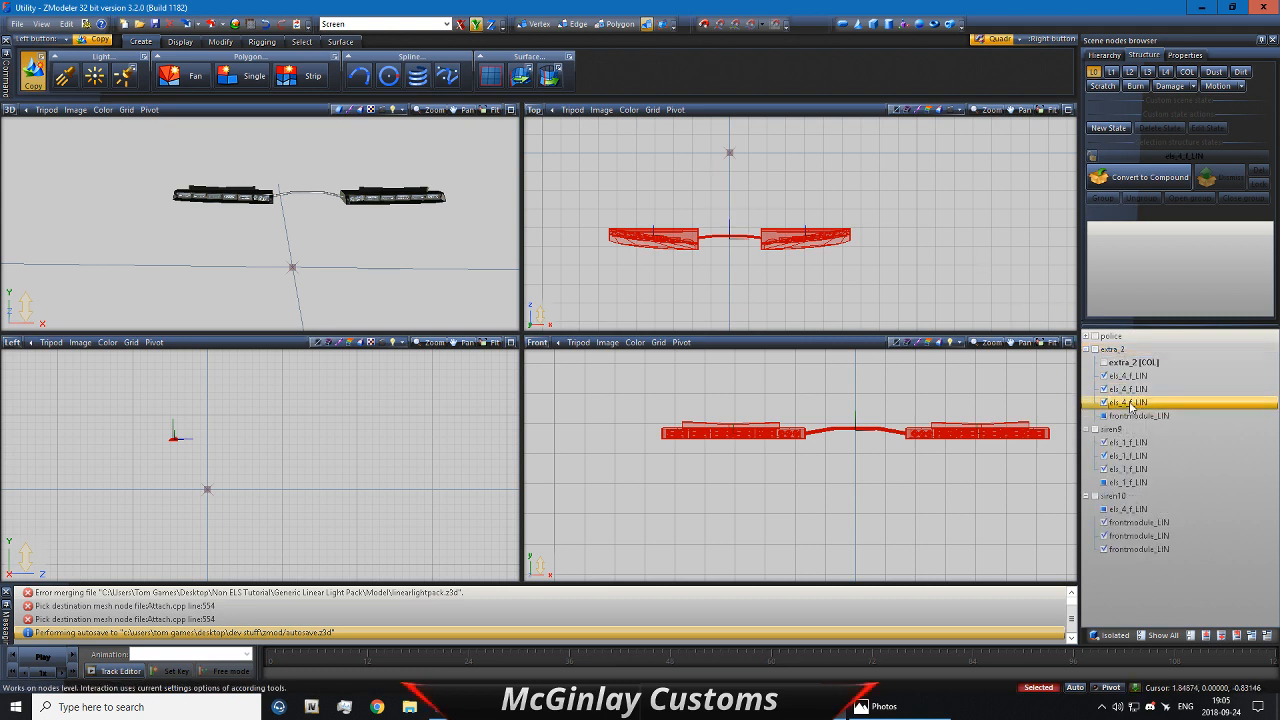
ctrl+click(1128, 389)
ctrl+click(1126, 377)
drag(1126, 393, 1121, 496)
click(1125, 498)
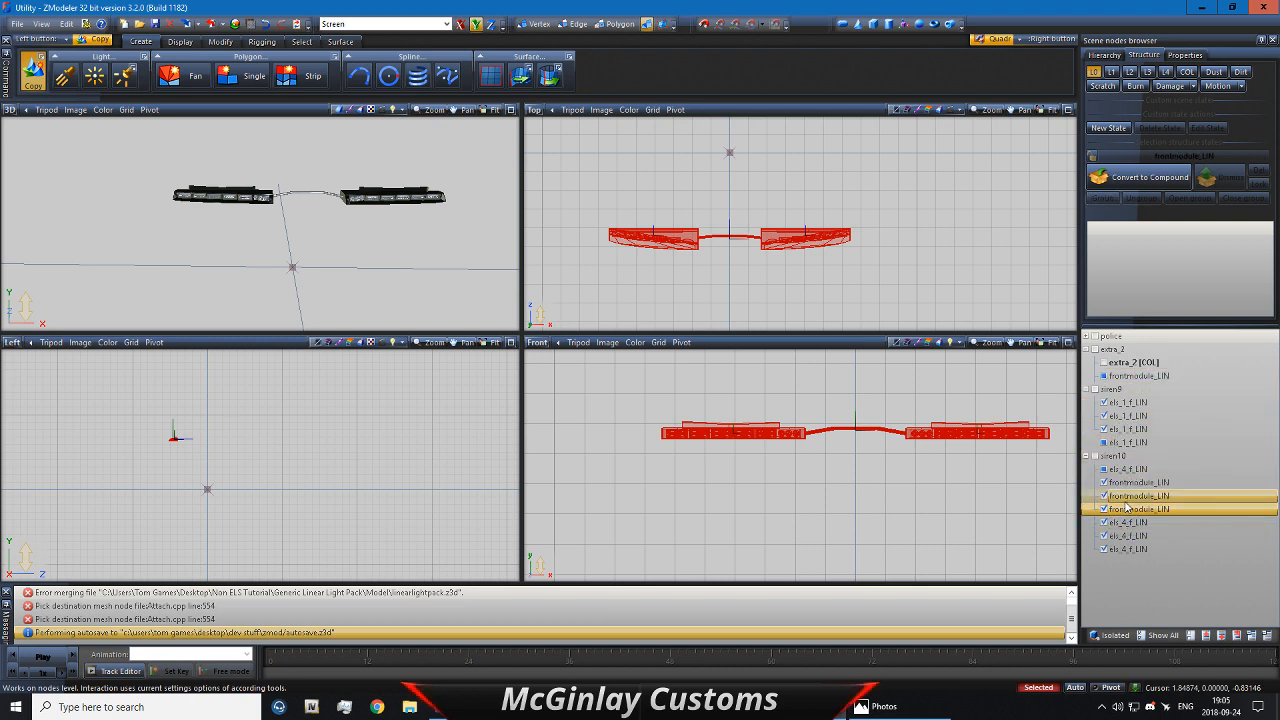
ctrl+click(1126, 482)
drag(1126, 482, 1131, 356)
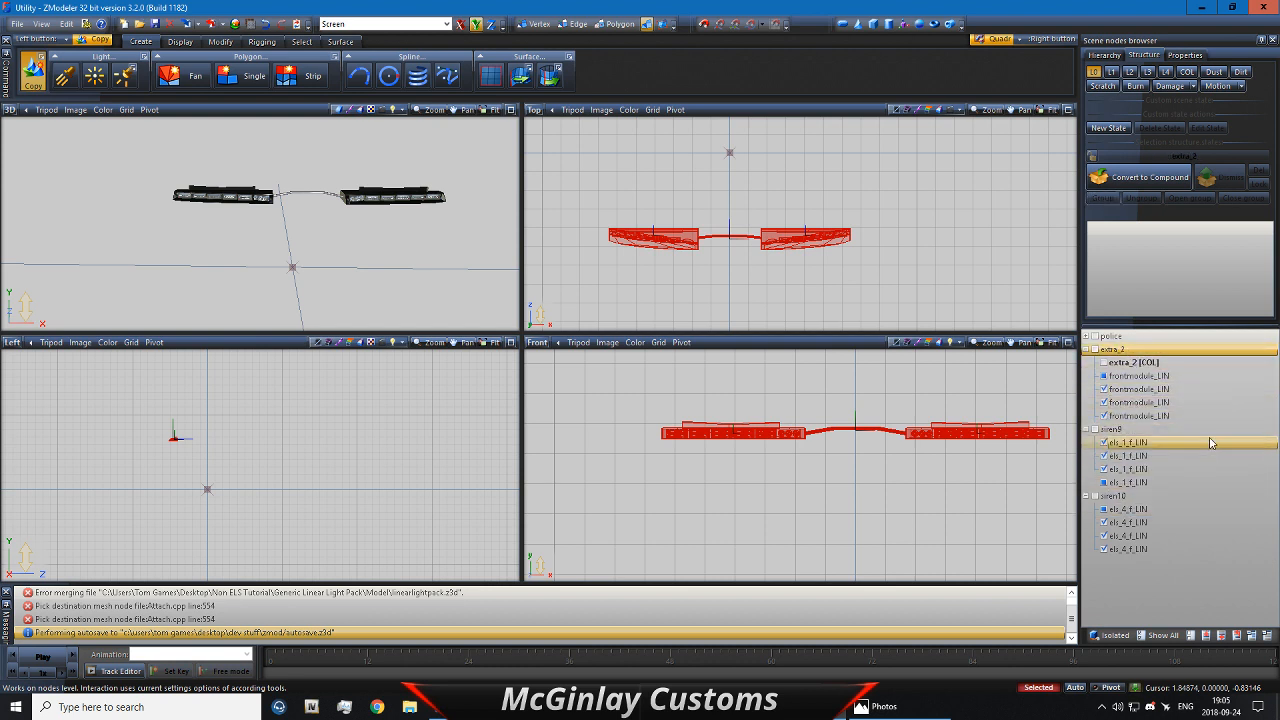
Step: Convert extra_2 to a compound and assign its four frontmodule_LIN meshes to states L0, L1, L2 and L3
click(1096, 86)
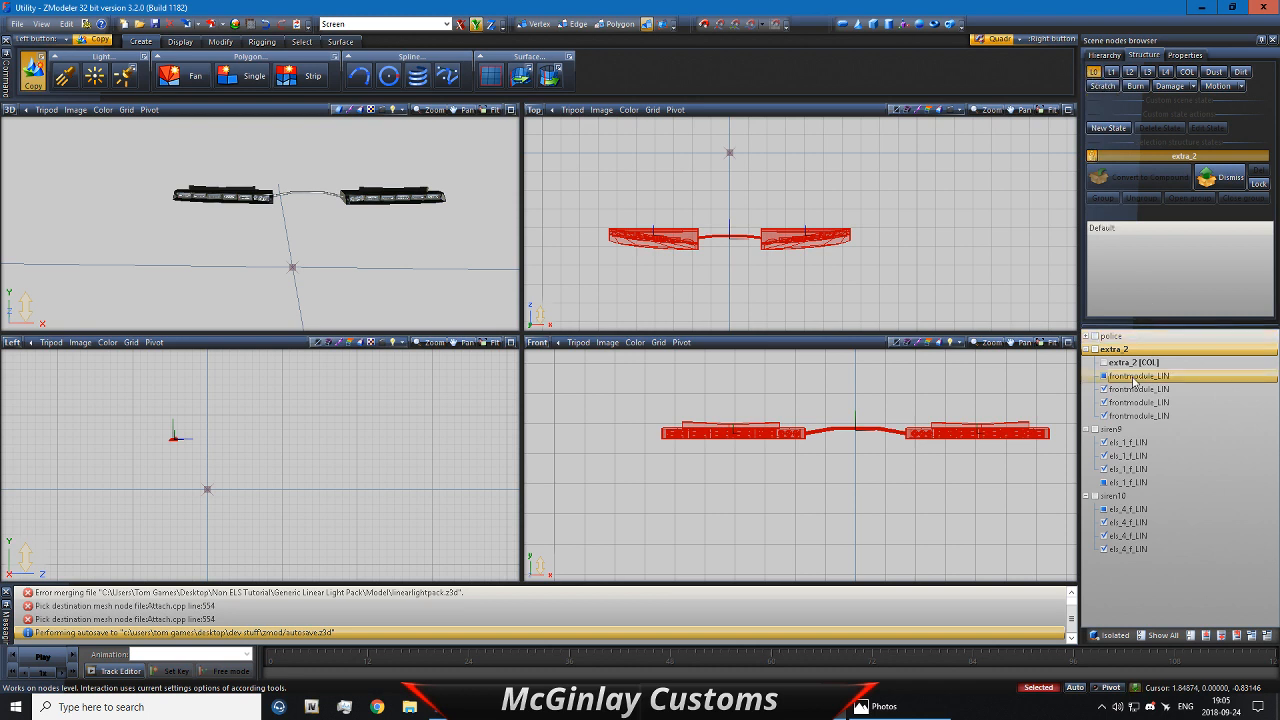
drag(1140, 375, 1118, 285)
click(1111, 72)
drag(1148, 376, 1136, 278)
click(1128, 72)
drag(1148, 383, 1137, 282)
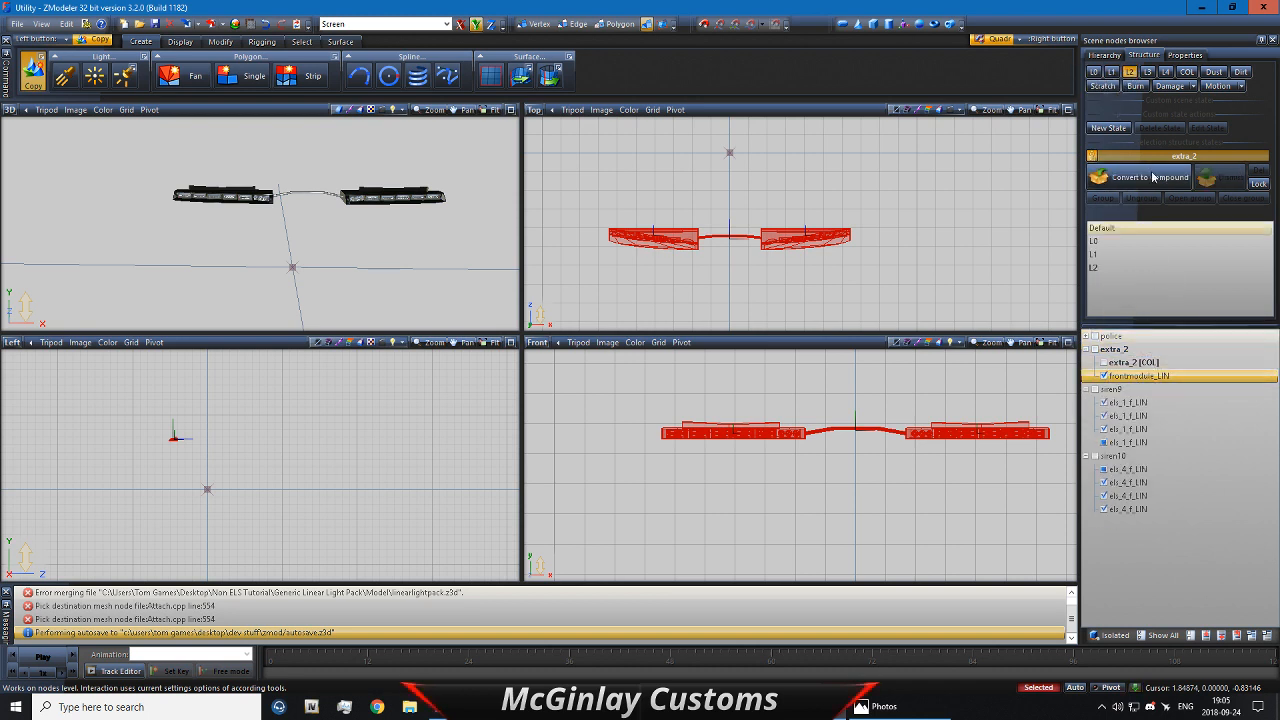
click(1147, 72)
drag(1133, 370, 1120, 285)
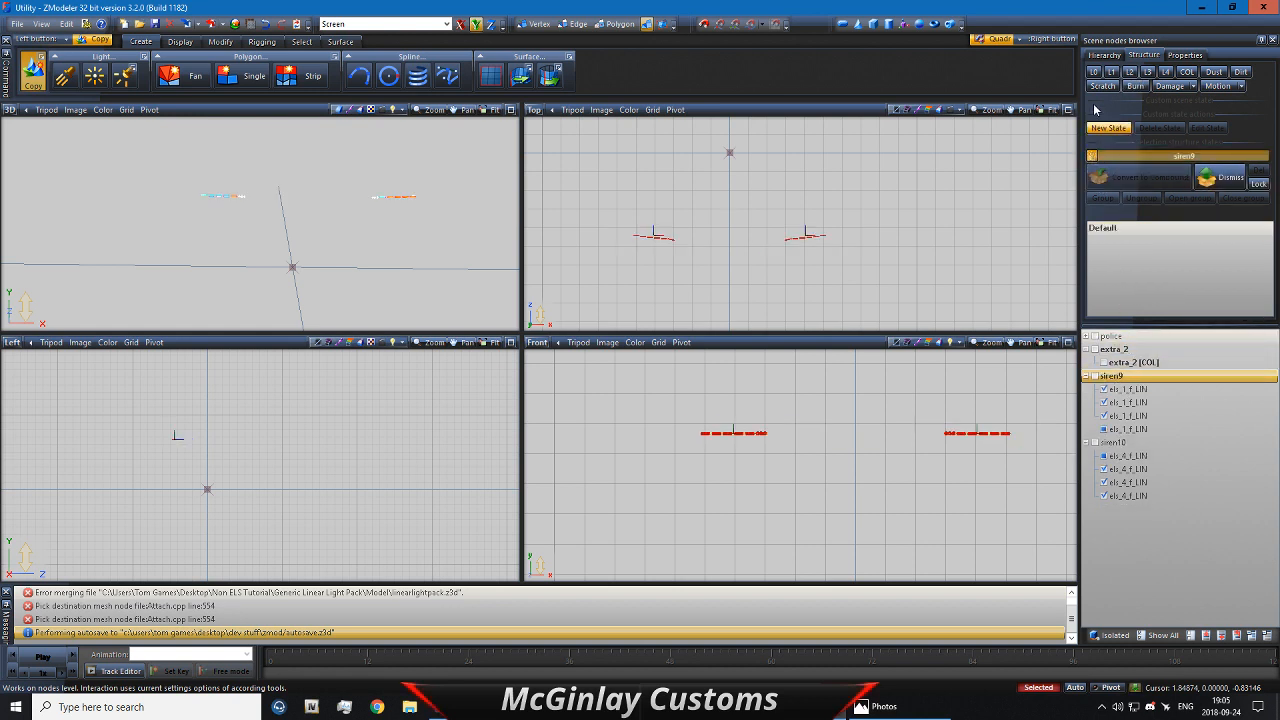
Step: Convert siren9 to a compound and assign its four els_1_f_LIN meshes to states L0, L1, L2 and L3
click(1093, 72)
drag(1128, 389, 1157, 277)
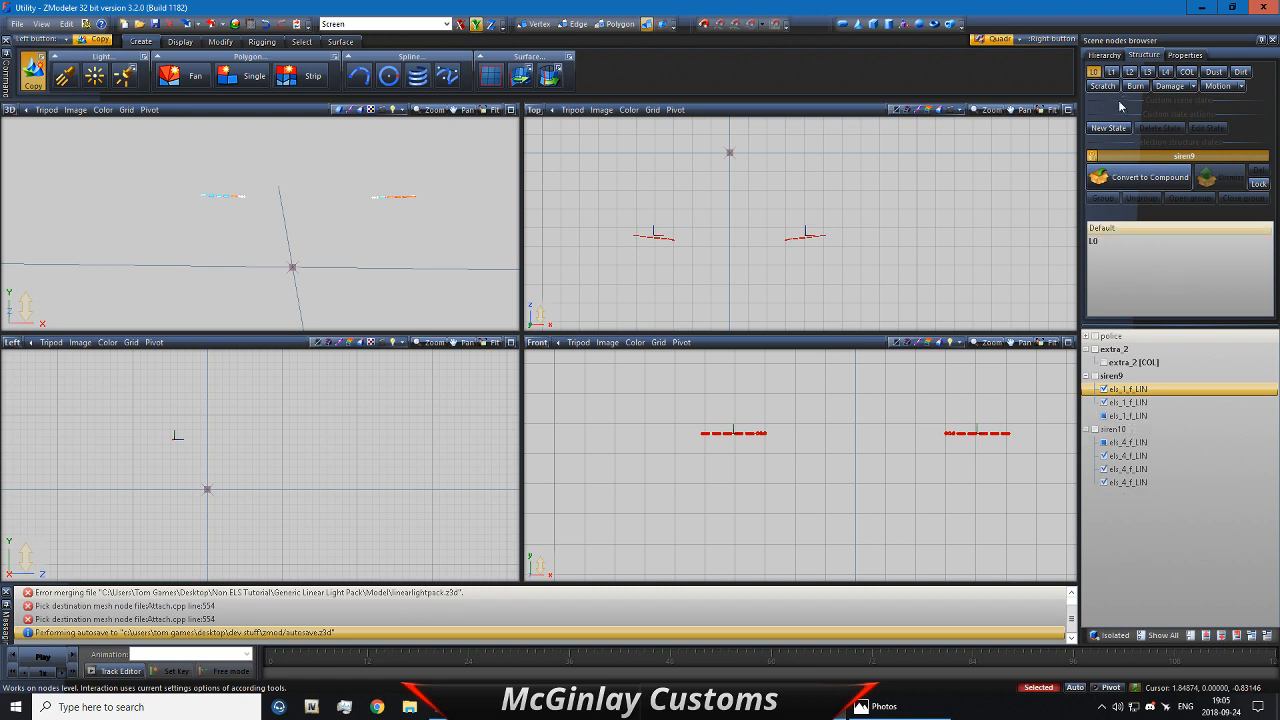
click(1111, 72)
drag(1150, 389, 1157, 277)
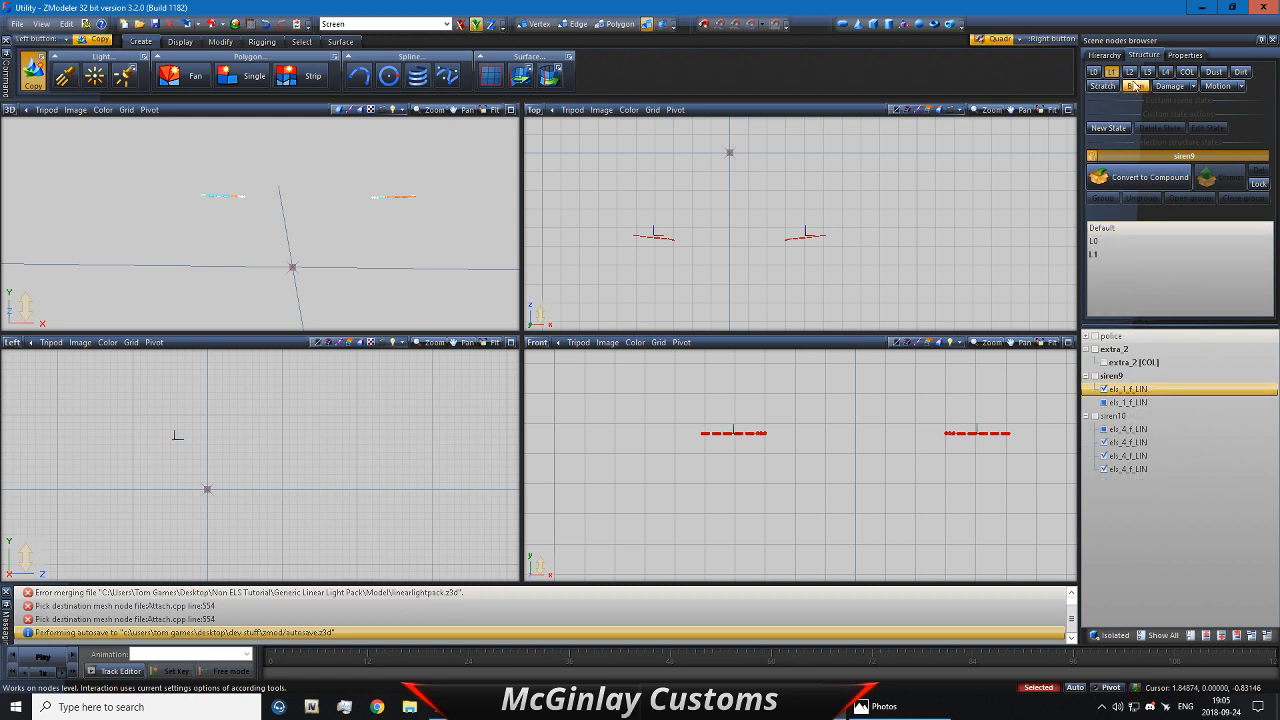
click(1129, 72)
drag(1150, 389, 1150, 300)
click(1147, 72)
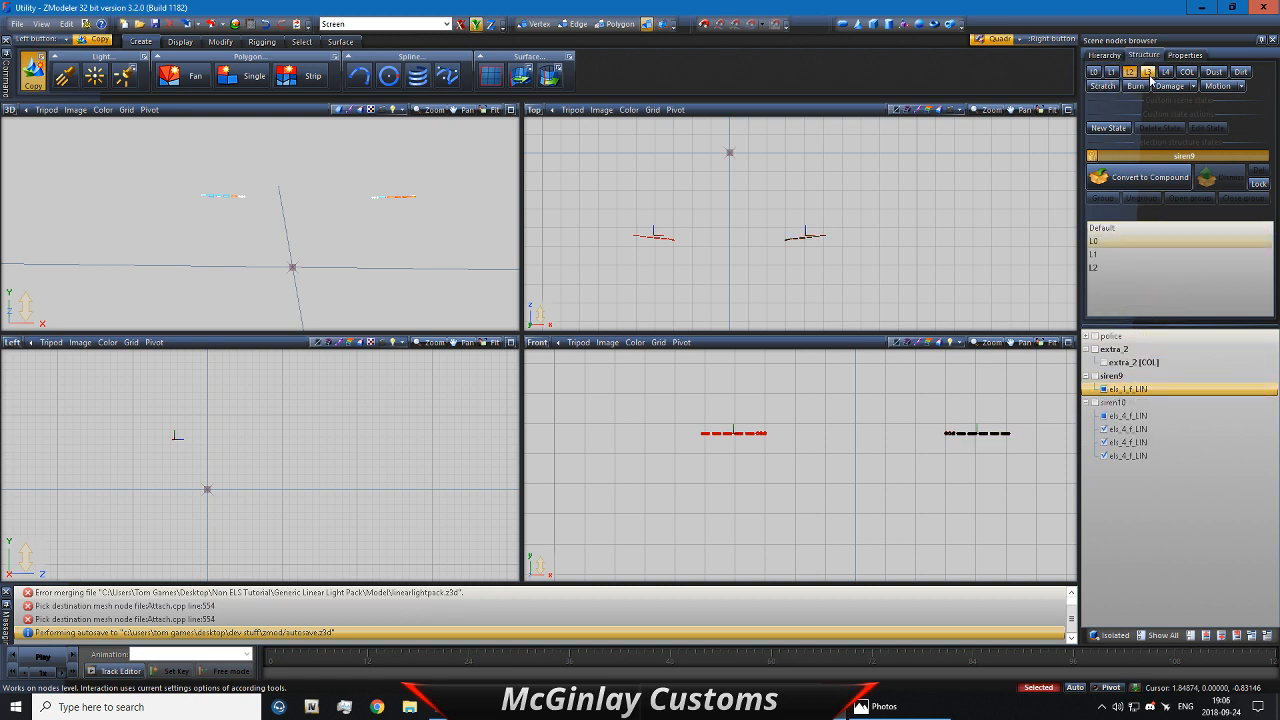
drag(1128, 389, 1130, 290)
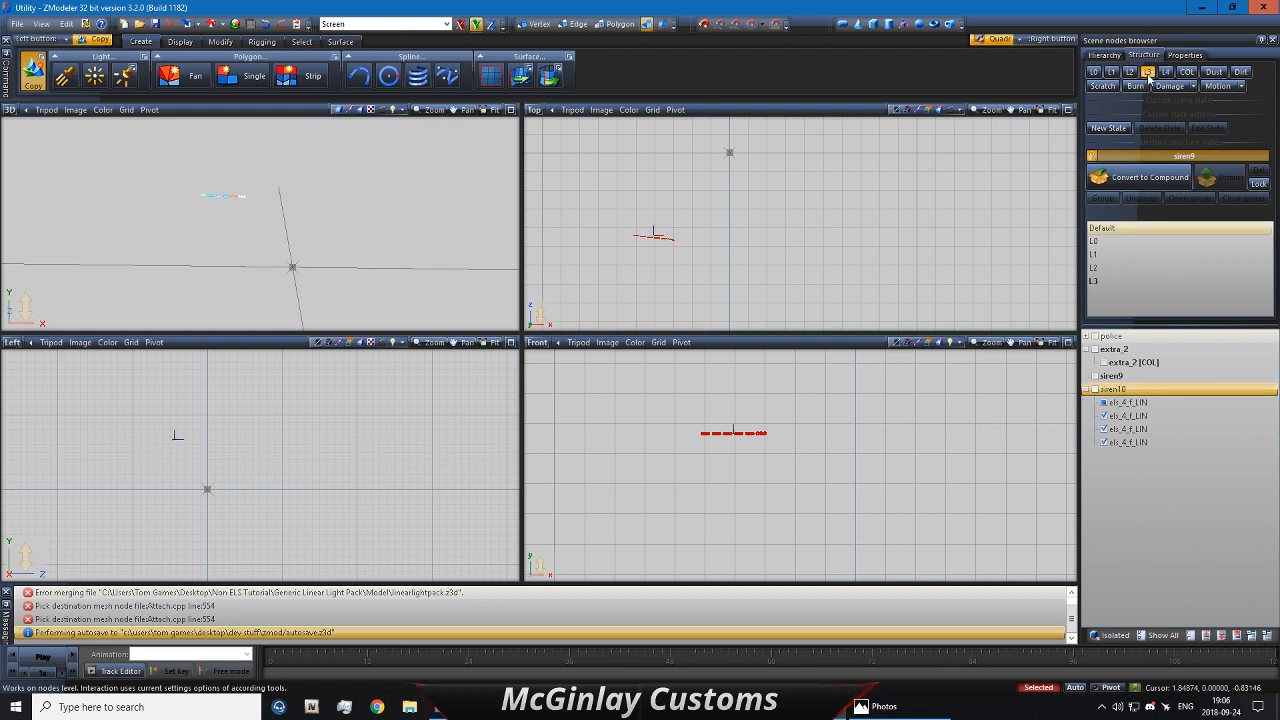
Step: Convert siren10 to a compound and assign its four els_4_f_LIN meshes to states L0, L1, L2 and L3
click(1094, 72)
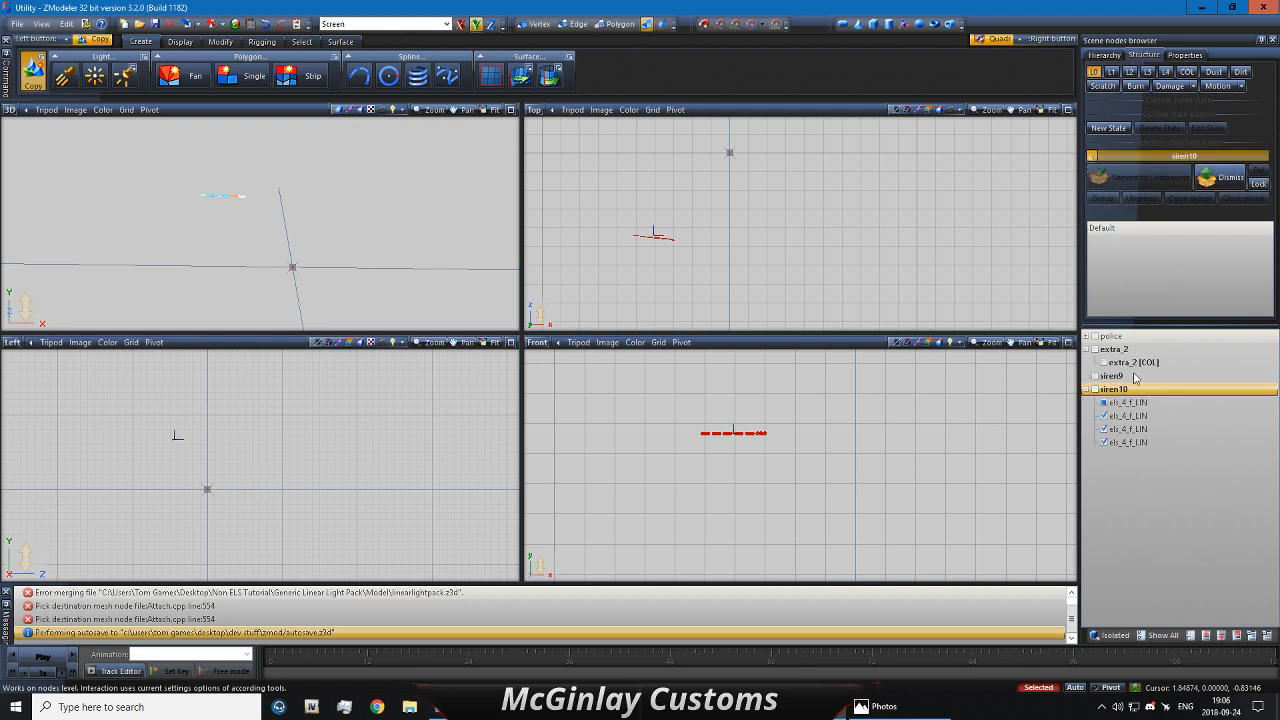
drag(1128, 402, 1143, 286)
click(1111, 72)
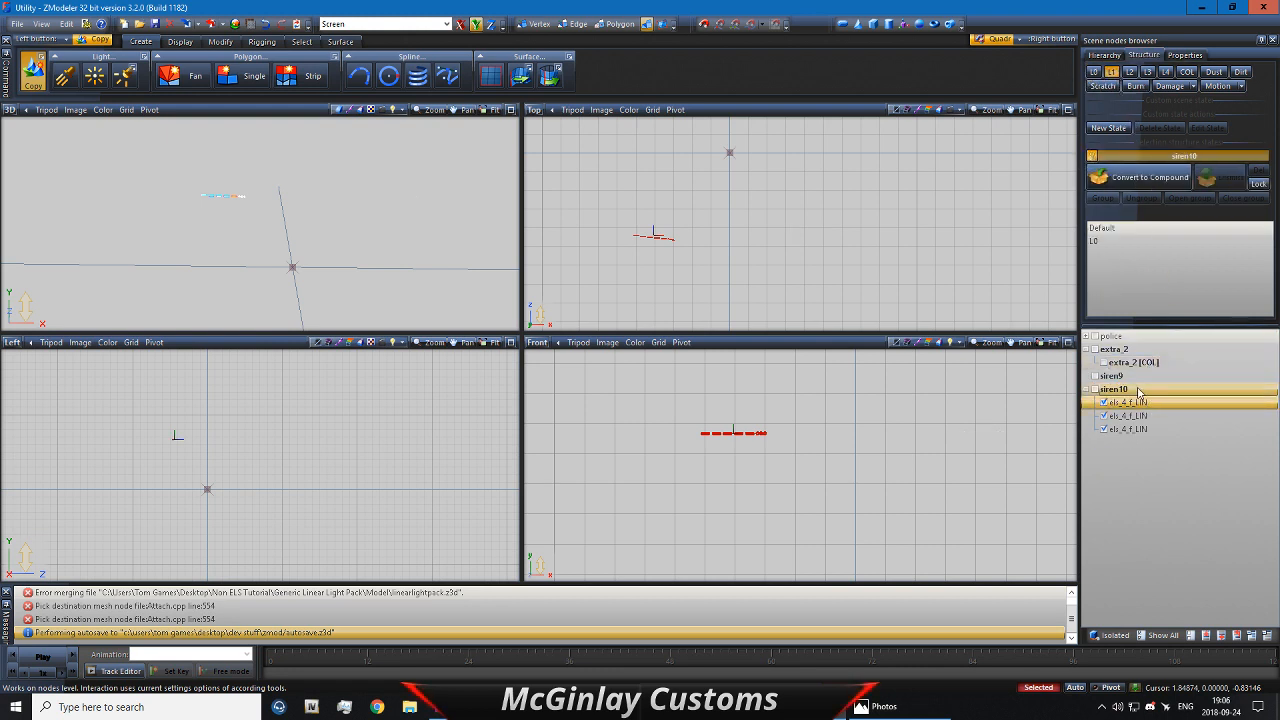
drag(1130, 402, 1135, 295)
click(1130, 72)
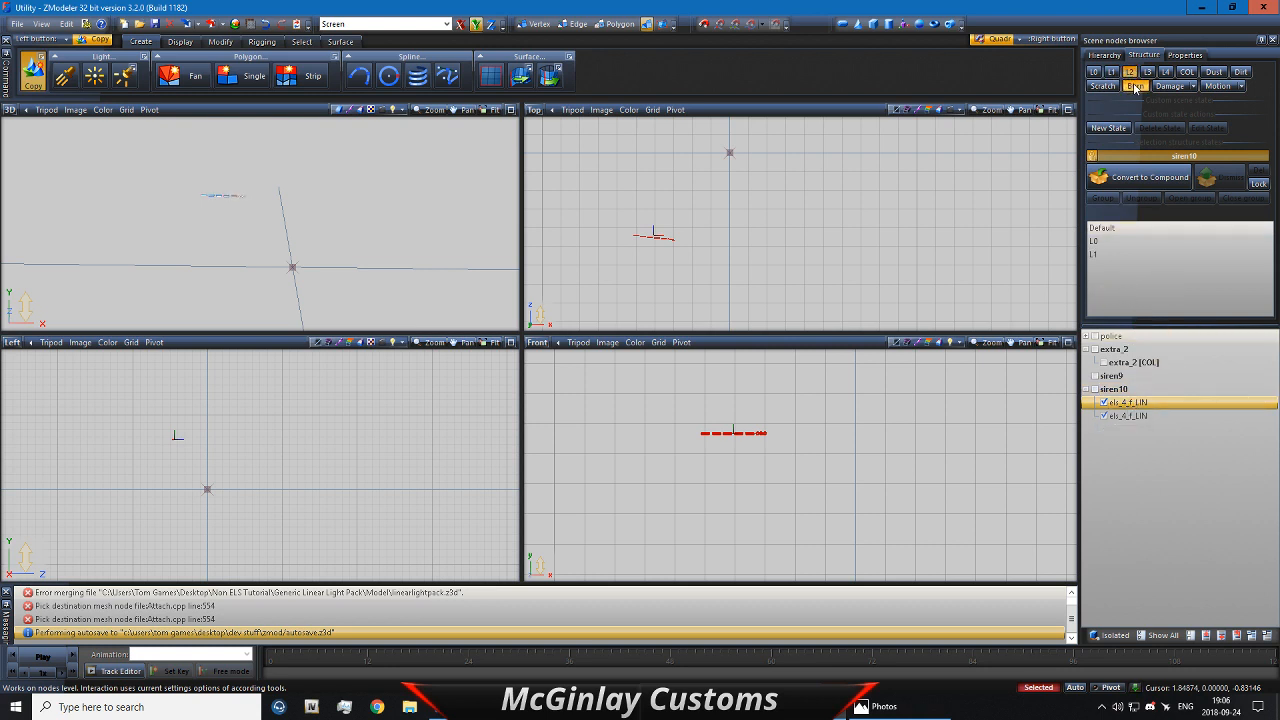
drag(1130, 402, 1136, 295)
click(1148, 72)
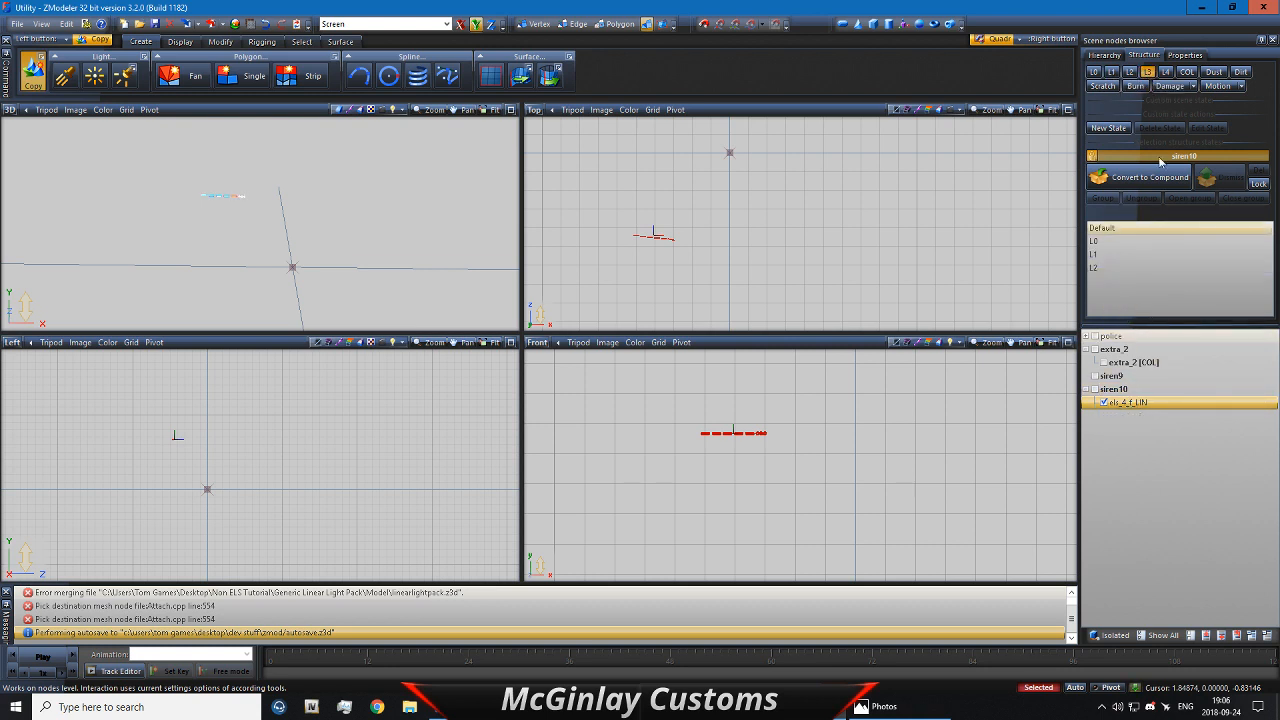
click(1147, 405)
drag(1147, 405, 1136, 293)
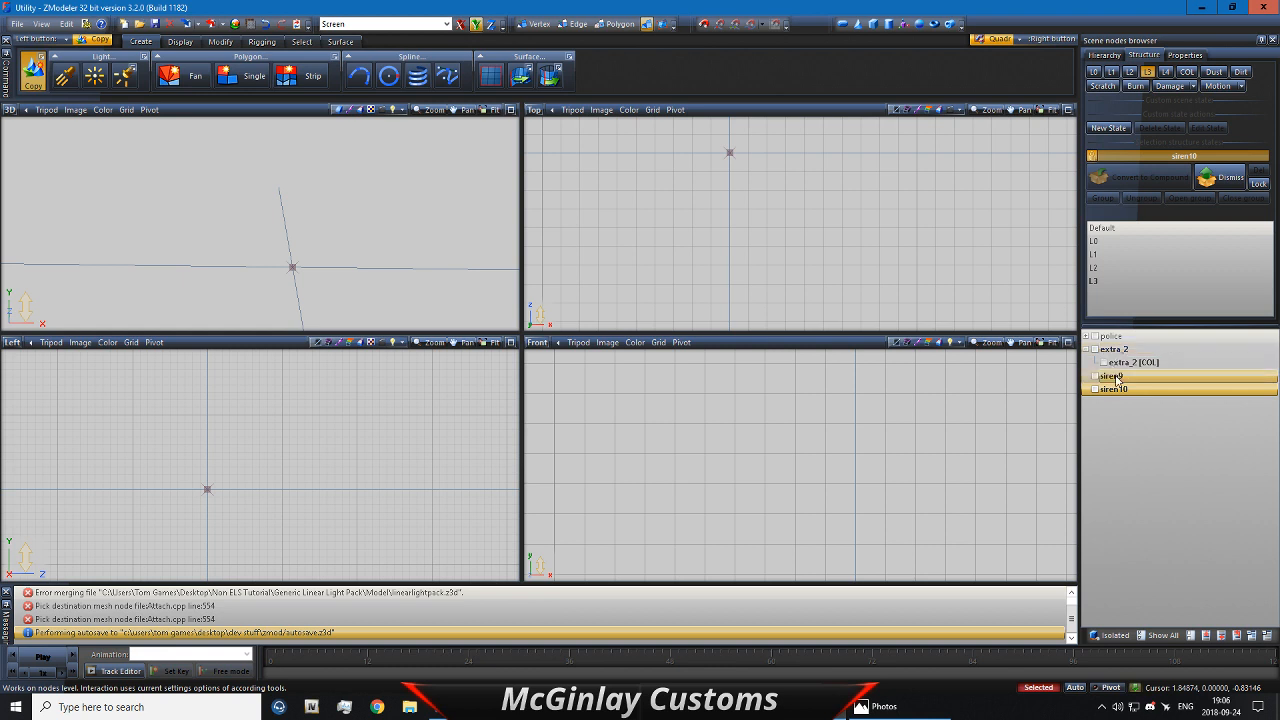
Step: Nest siren9 and siren10 under extra_2 and place extra_2 under the police model's chassis
mouse_move(1118, 385)
mouse_down()
mouse_move(1125, 349)
mouse_move(1112, 368)
mouse_up()
click(1086, 349)
click(1086, 349)
click(1104, 362)
click(1094, 362)
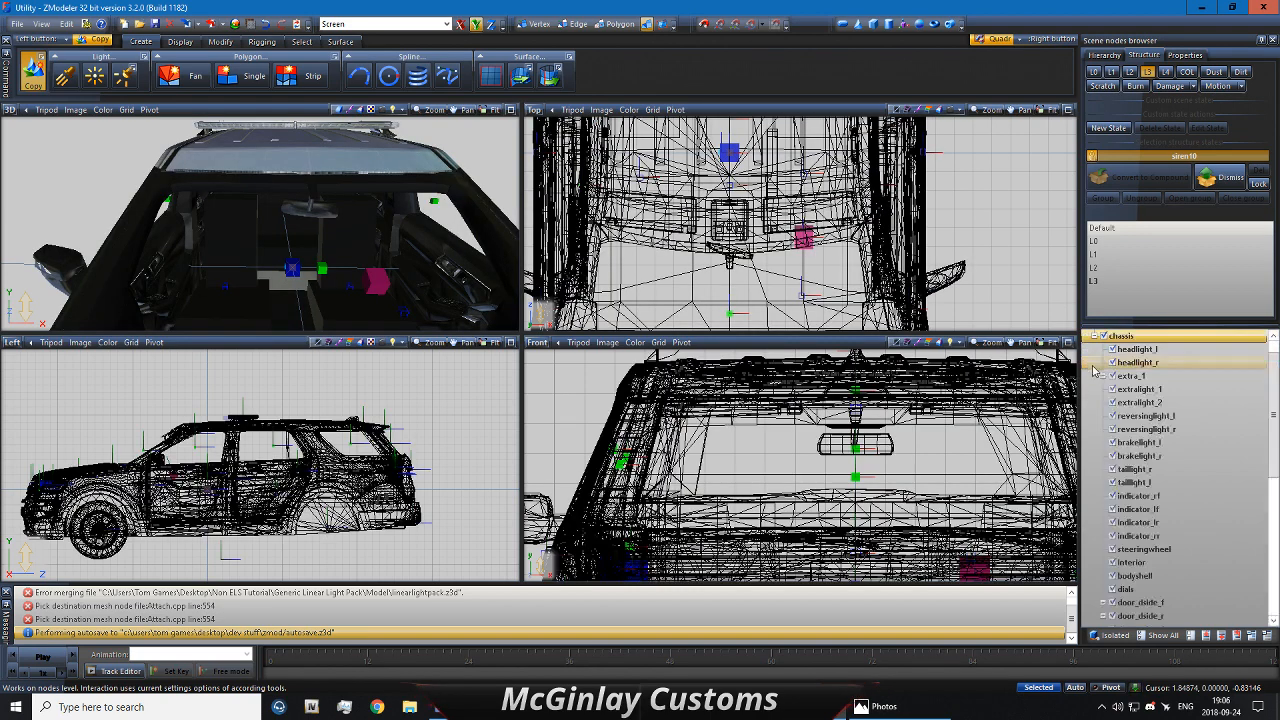
scroll(1094, 362, up, 1)
drag(1115, 340, 1128, 410)
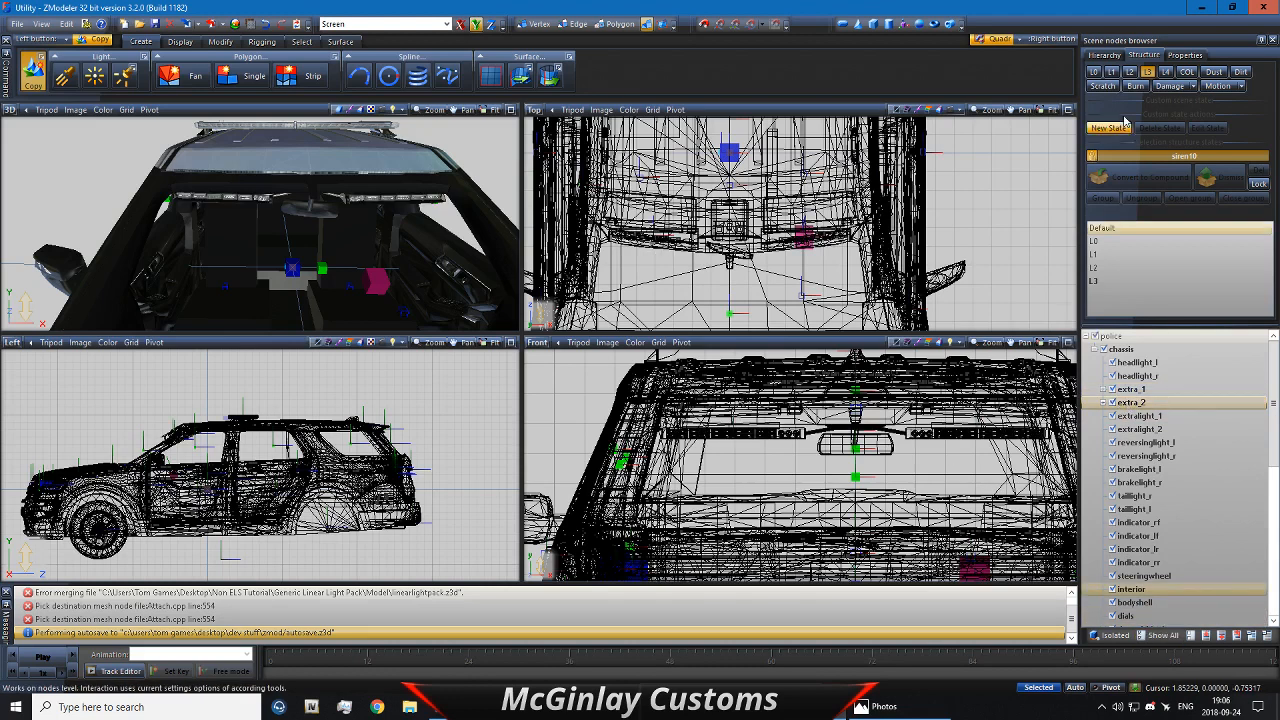
Step: Display the L0 state and inspect the complete vehicle from the front in the 3D view
click(1096, 72)
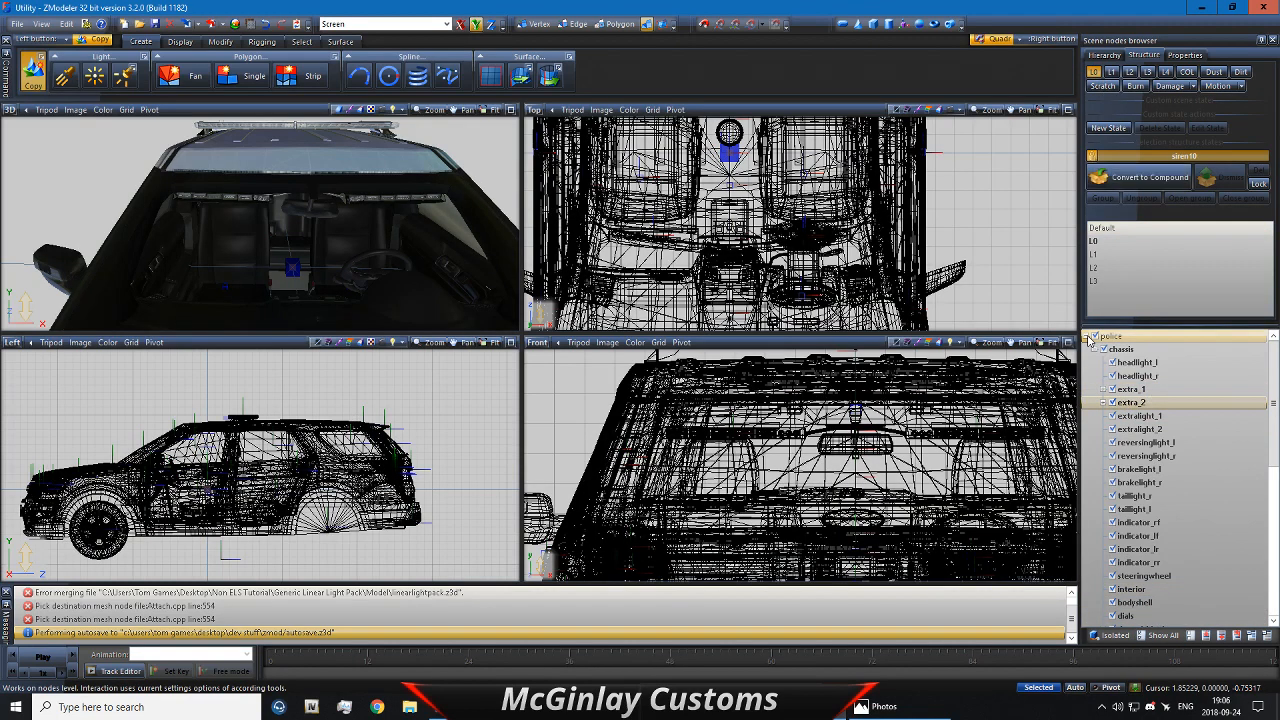
scroll(430, 223, down, 3)
middle_drag(430, 223, 320, 205)
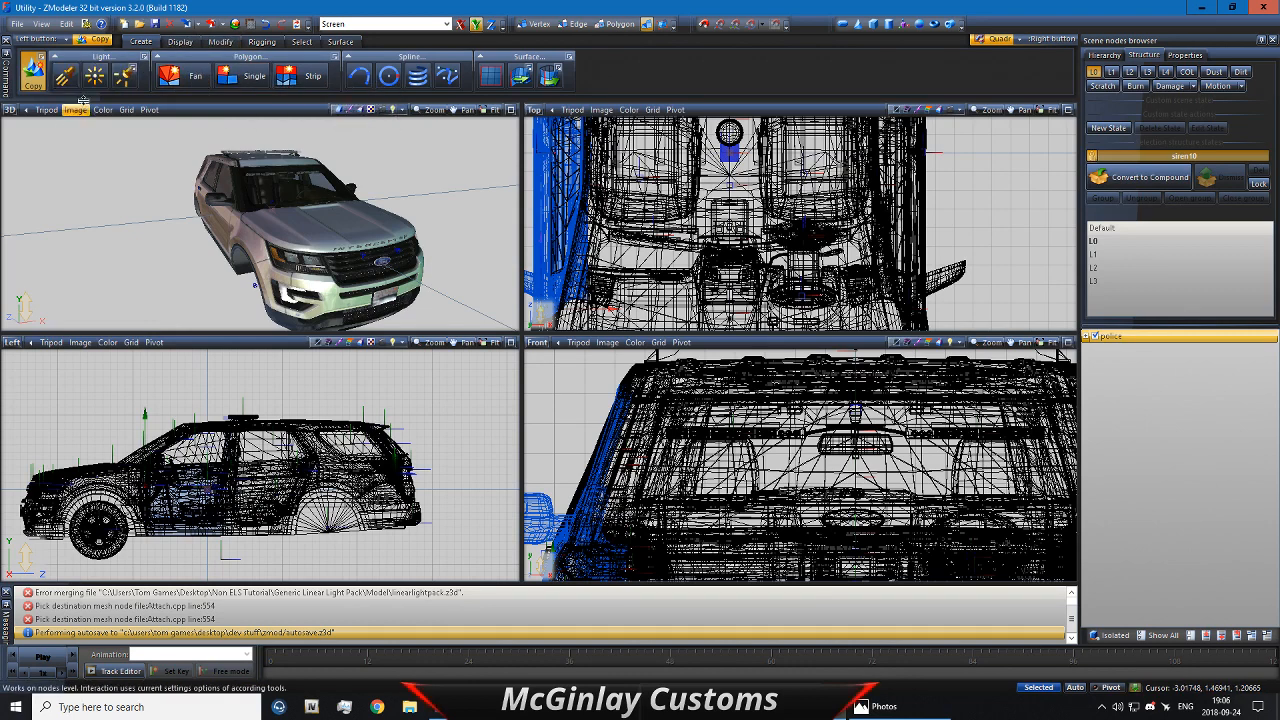
Step: Reorder the materials so lightsemissive and buenolightslin_emis come directly after Default Material at the start of the material list
click(236, 24)
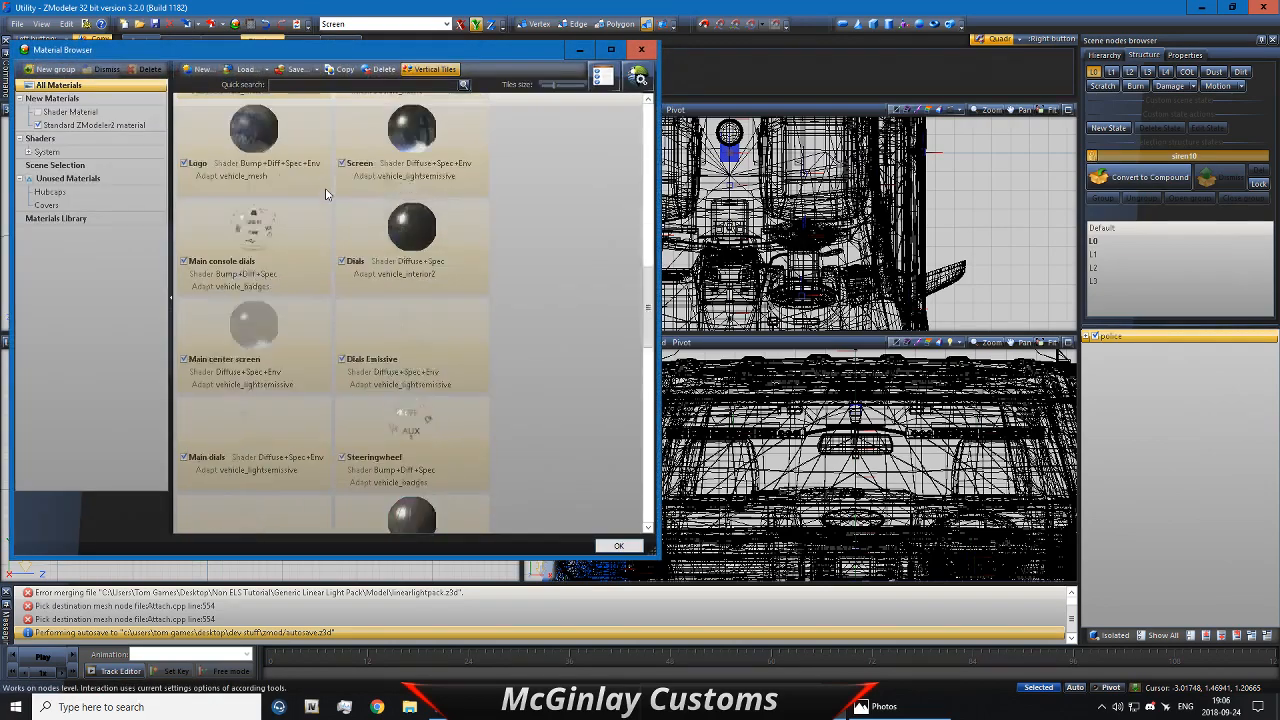
click(609, 52)
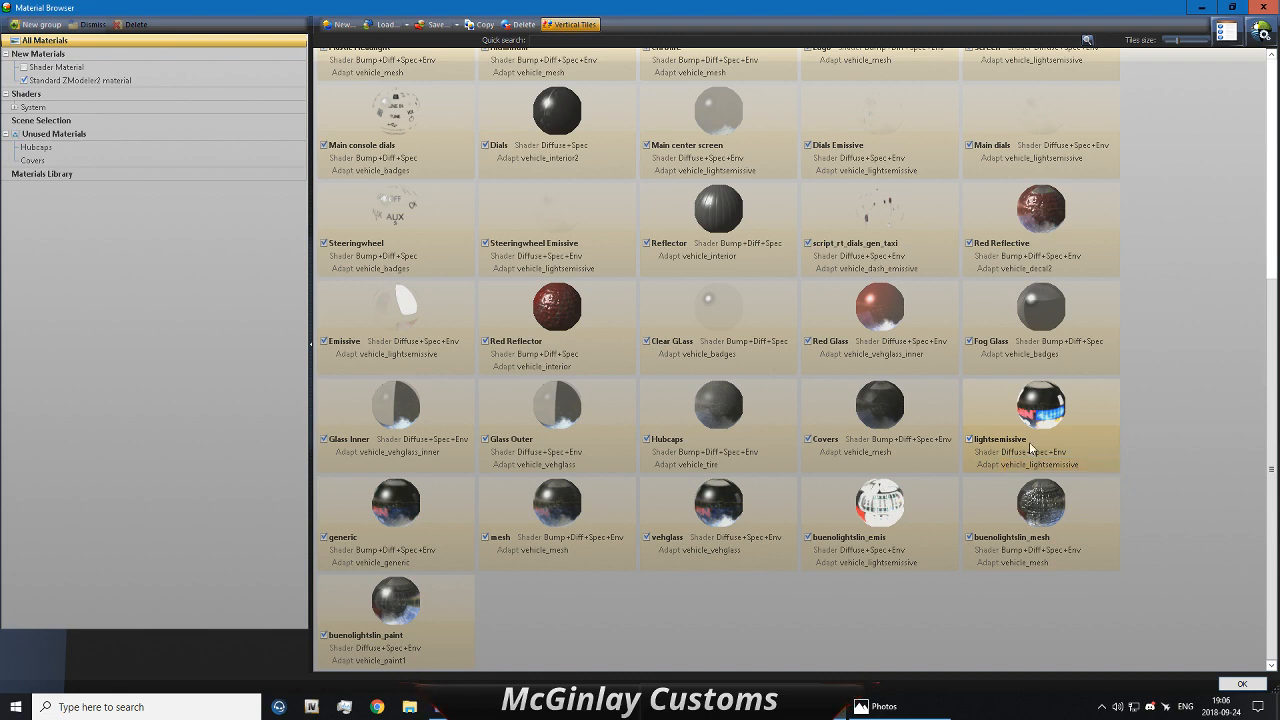
drag(920, 320, 549, 138)
scroll(620, 188, down, 3)
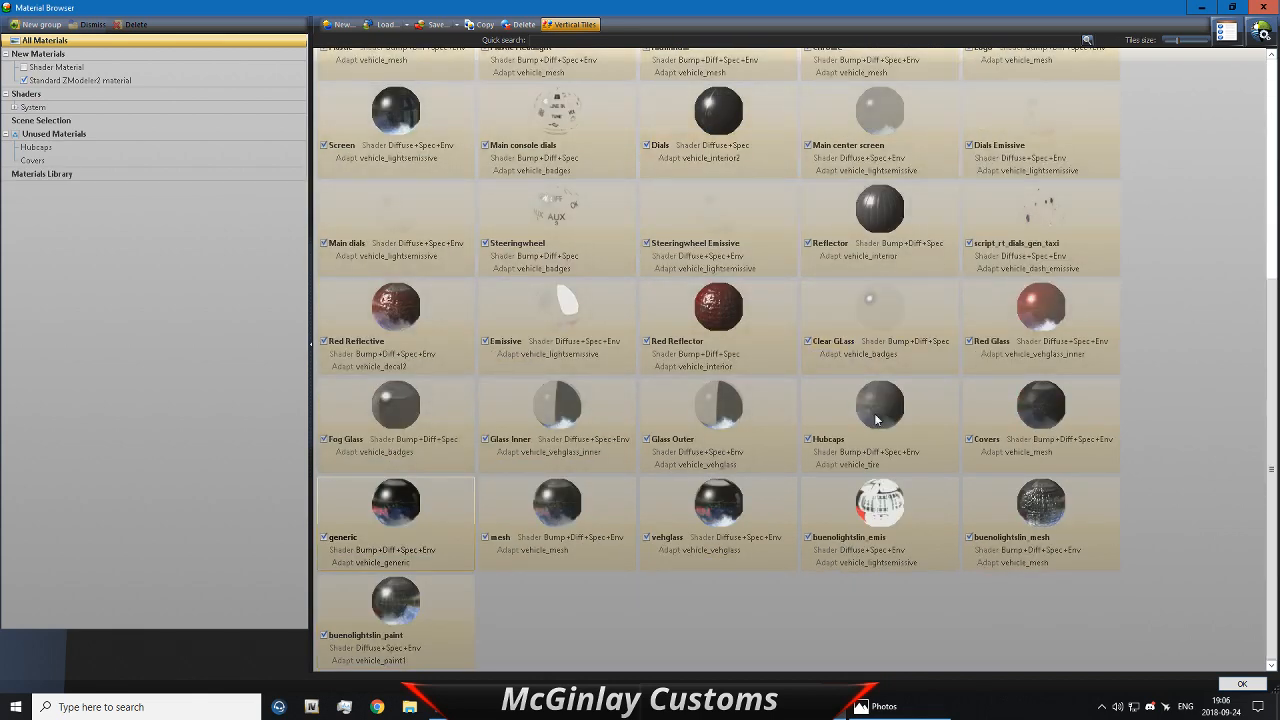
drag(836, 512, 635, 91)
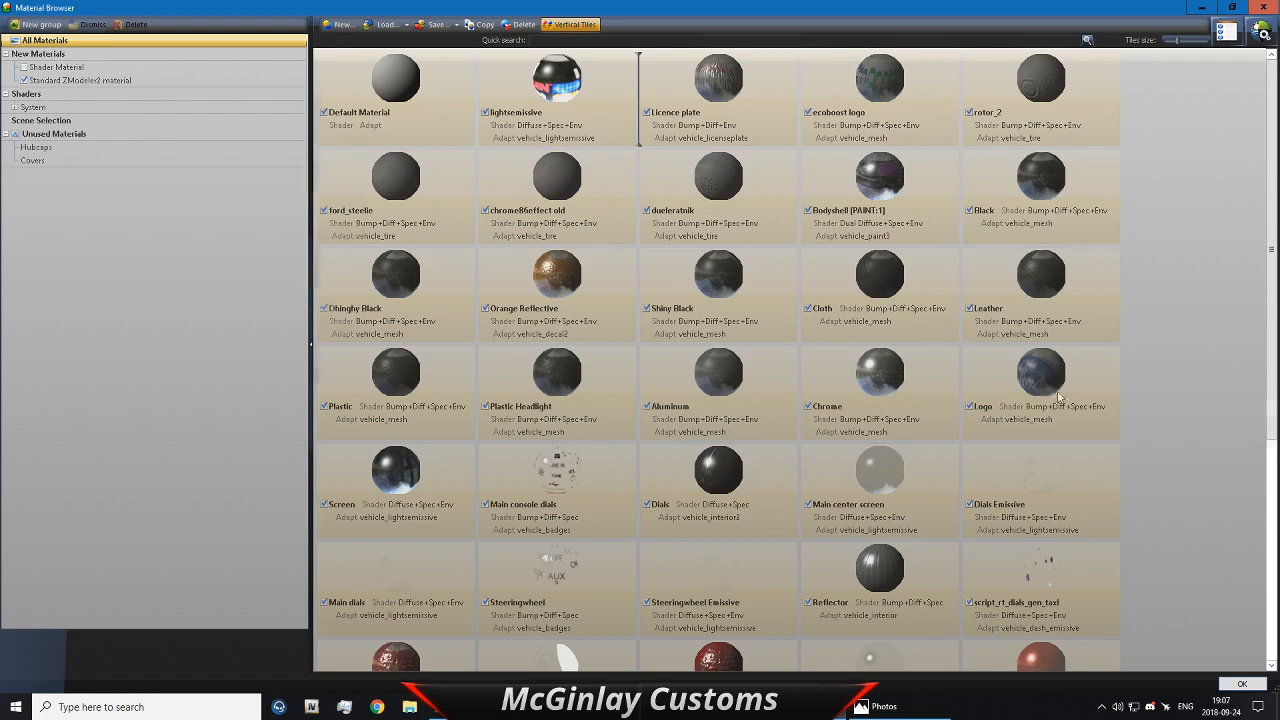
scroll(1195, 512, down, 3)
click(1240, 684)
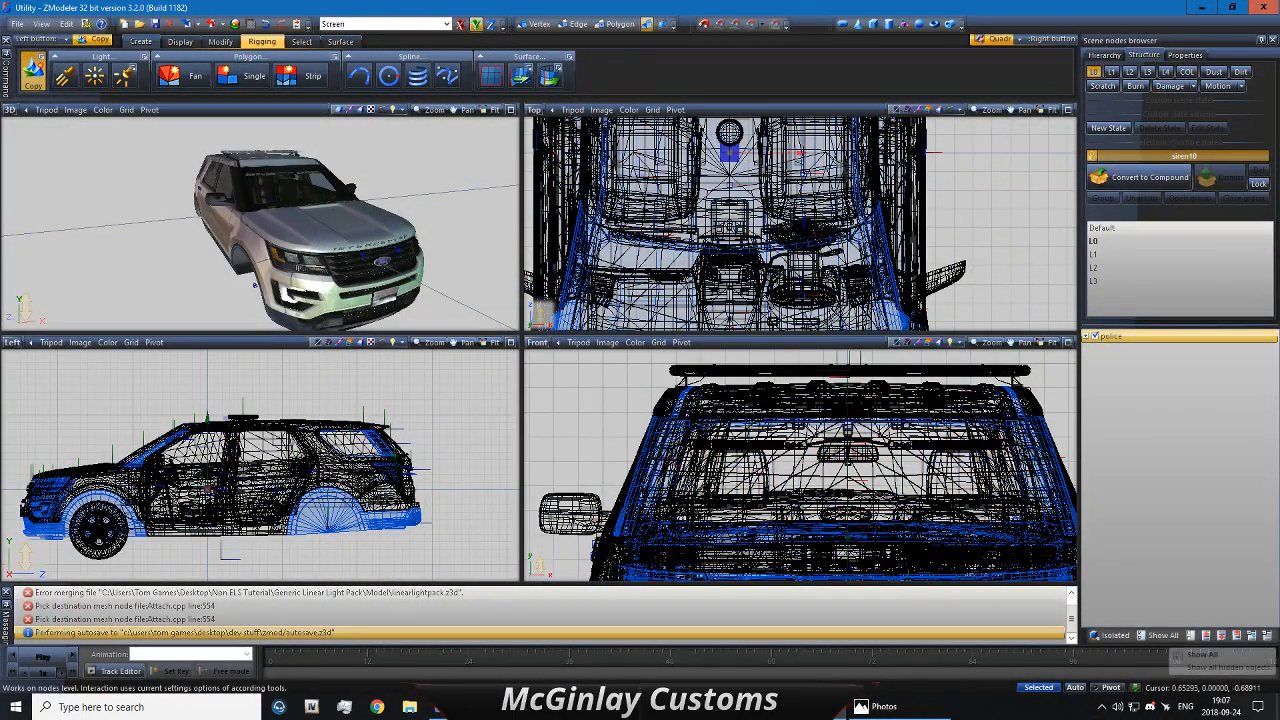
Step: Select all parts of the police vehicle with Quadr selection and turn on isolated display
click(302, 41)
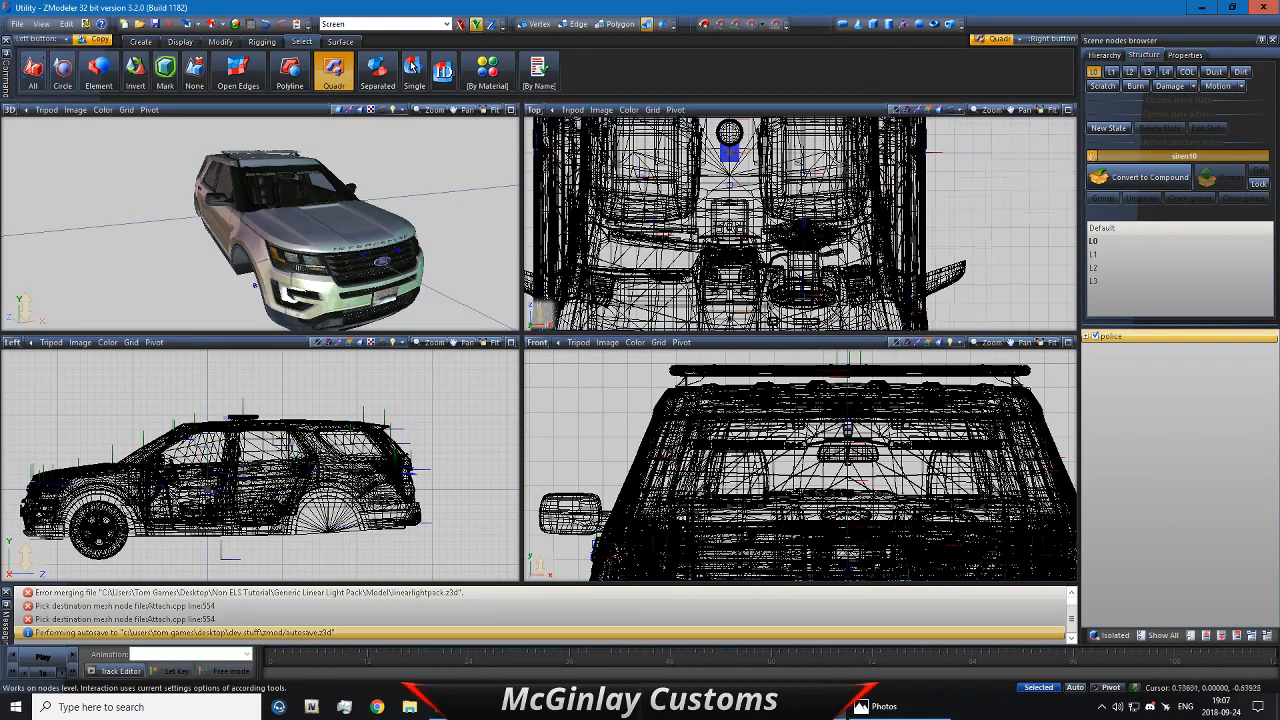
scroll(676, 393, down, 6)
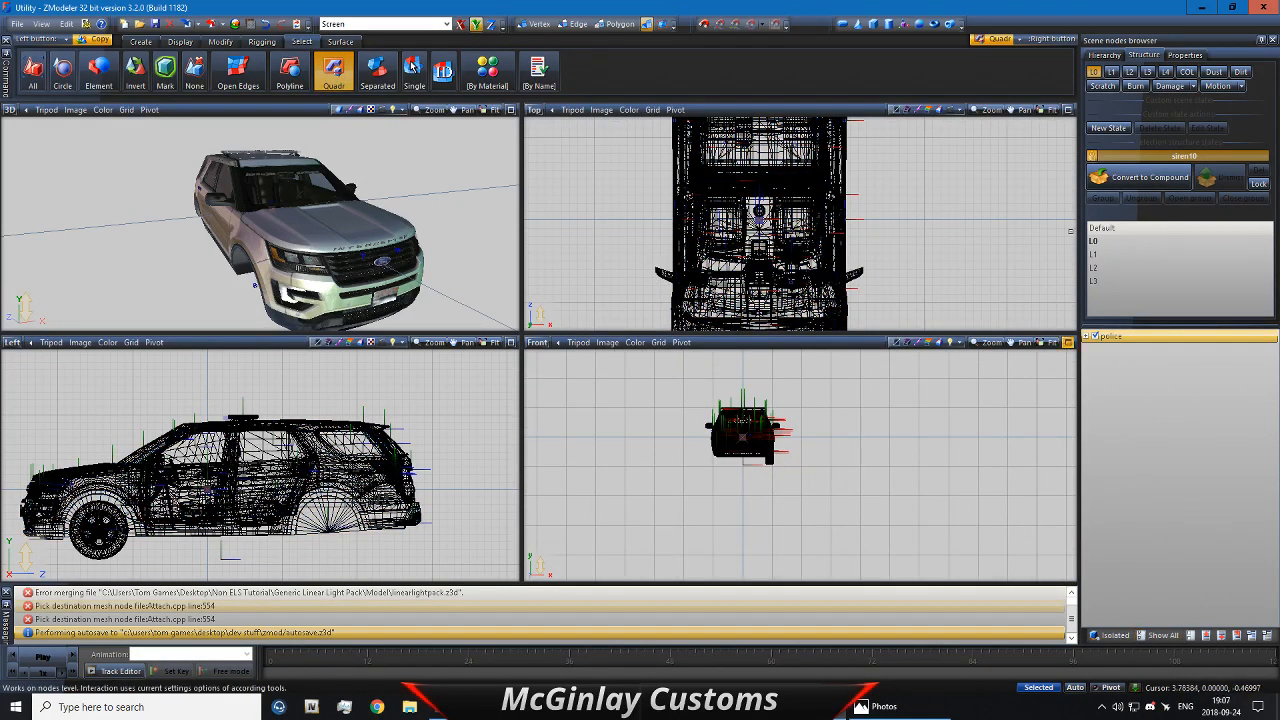
drag(668, 386, 764, 440)
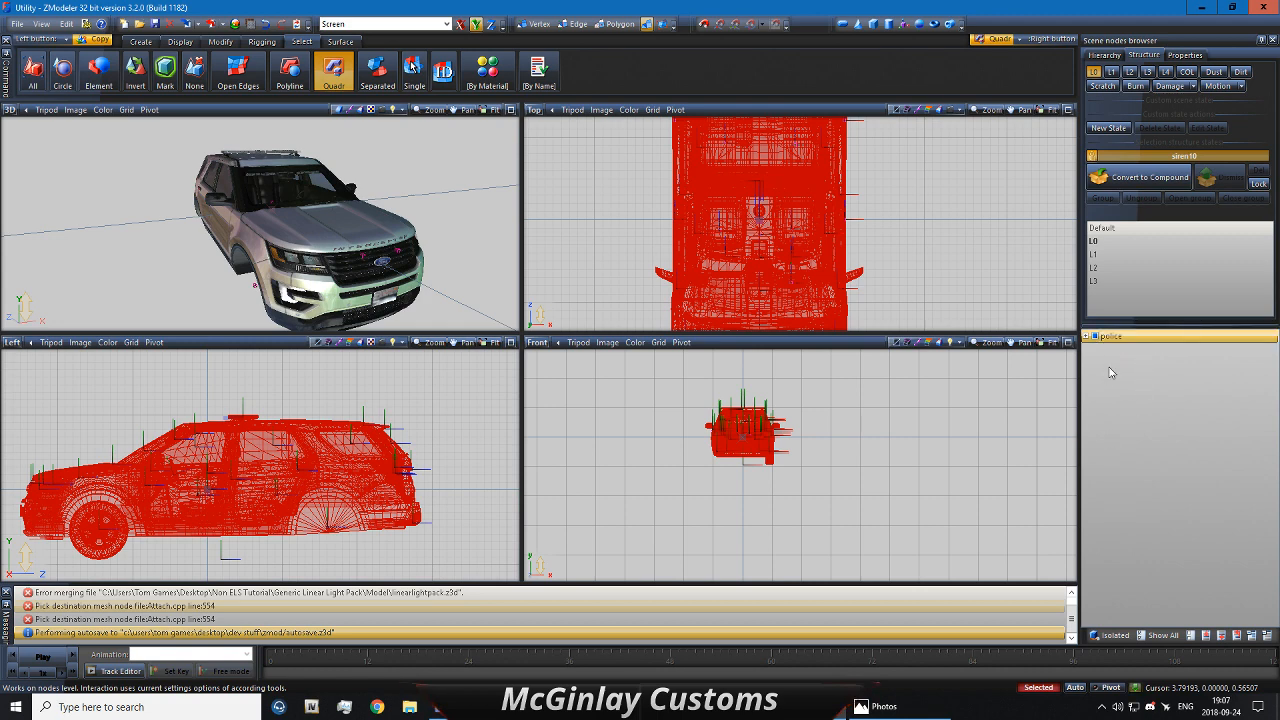
click(1099, 630)
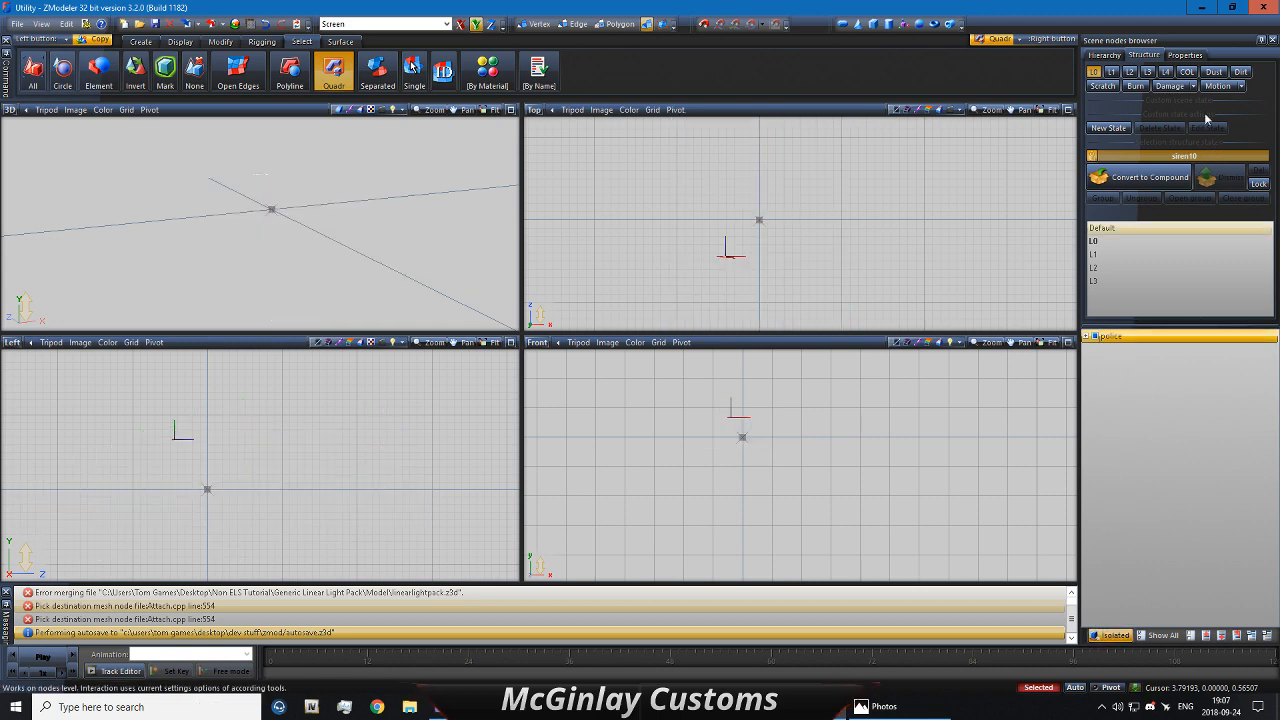
Step: Open the User-Defined options in siren10's properties, accept the empty option list and return to the state structure
click(1186, 55)
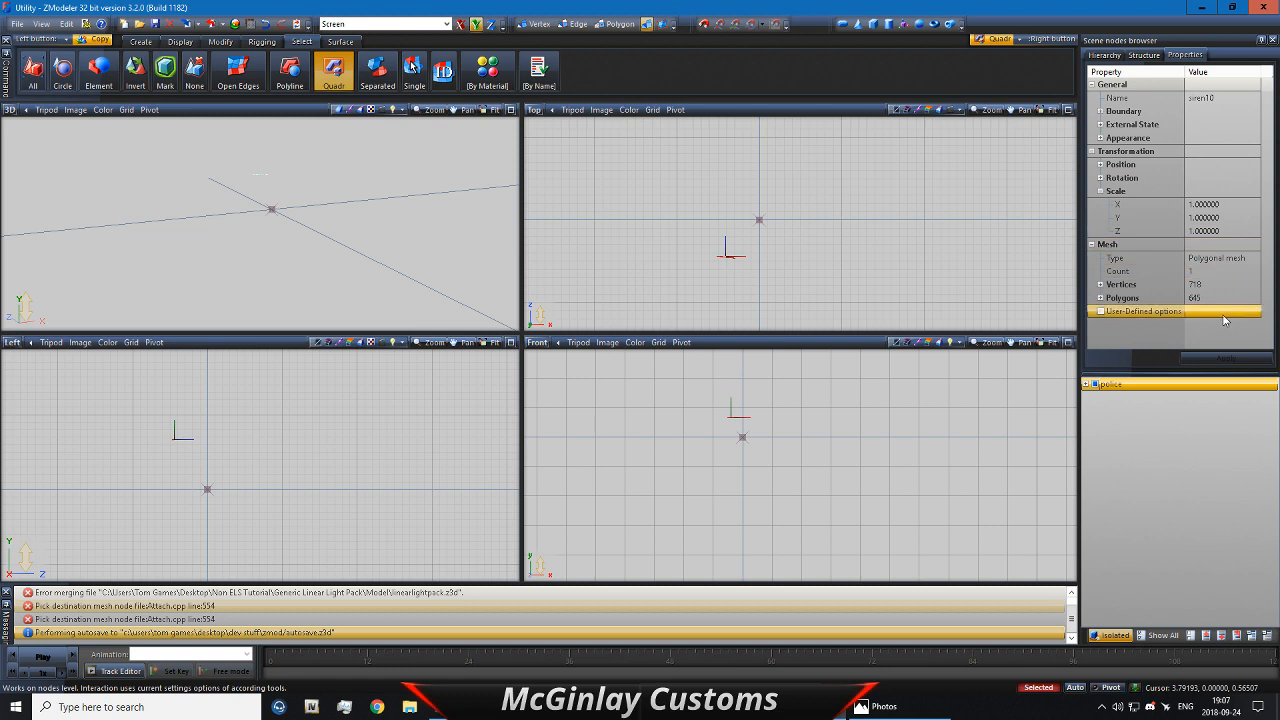
double_click(1221, 313)
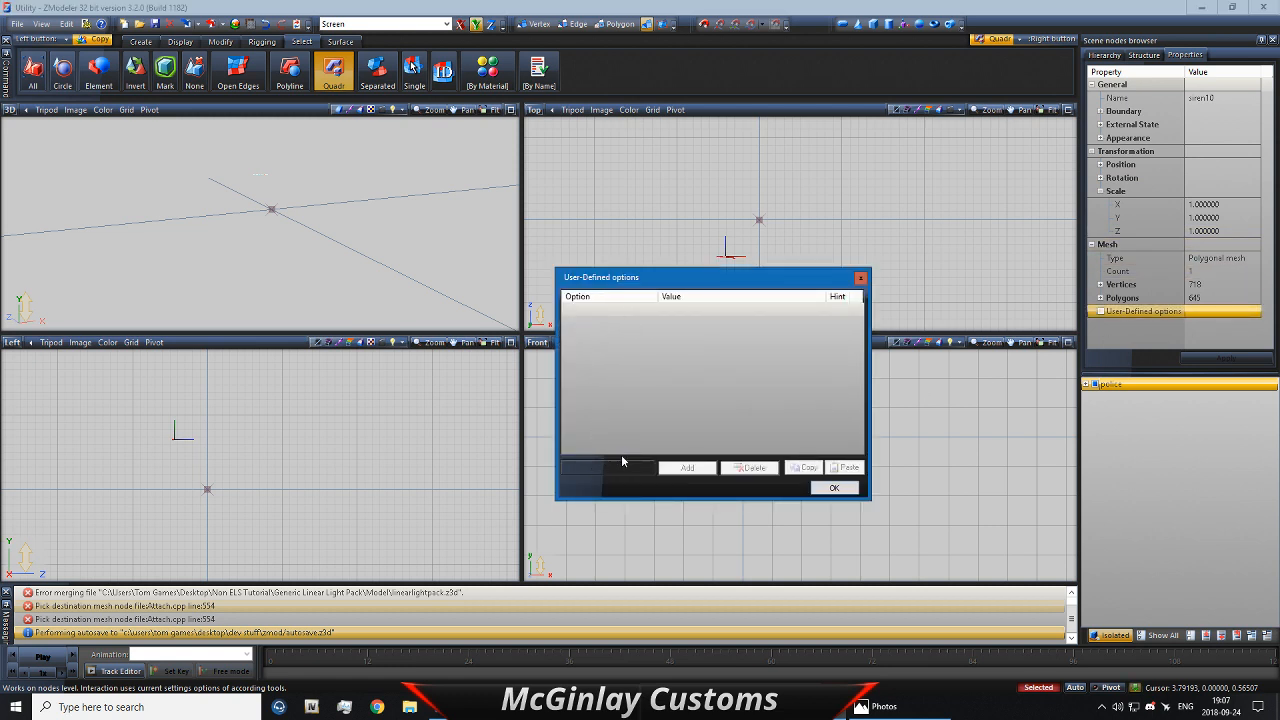
click(821, 490)
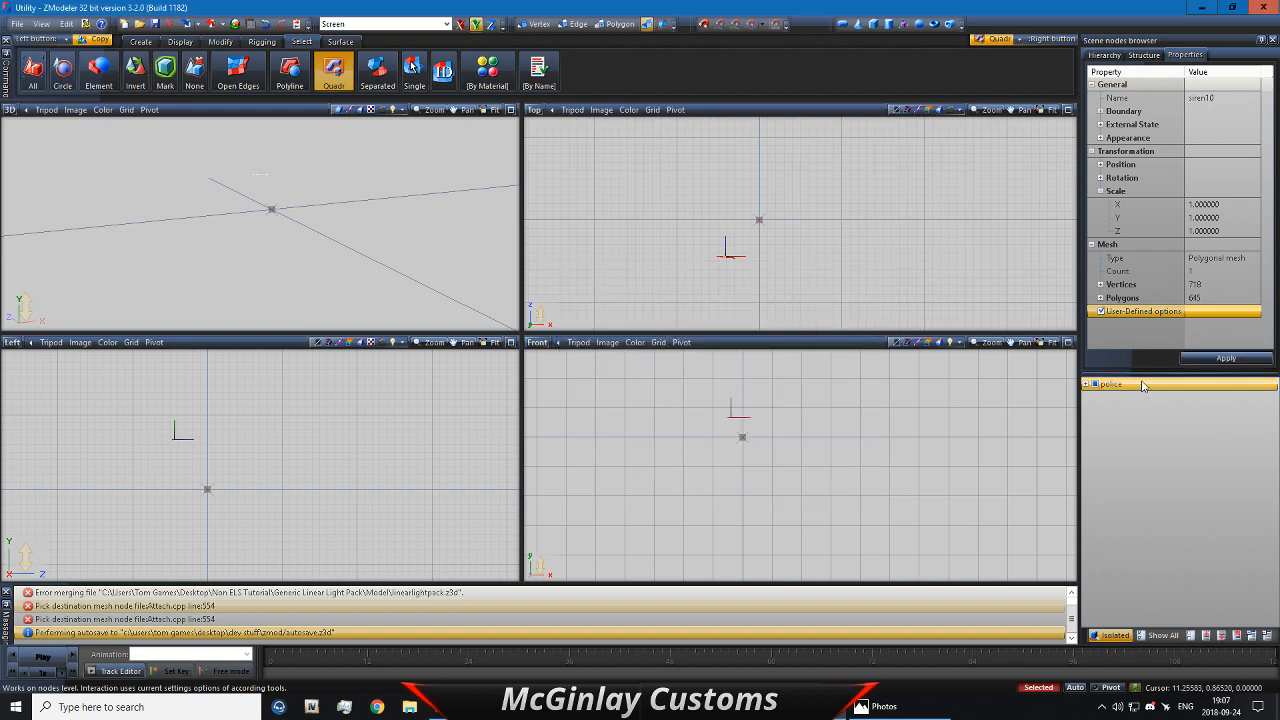
click(1143, 55)
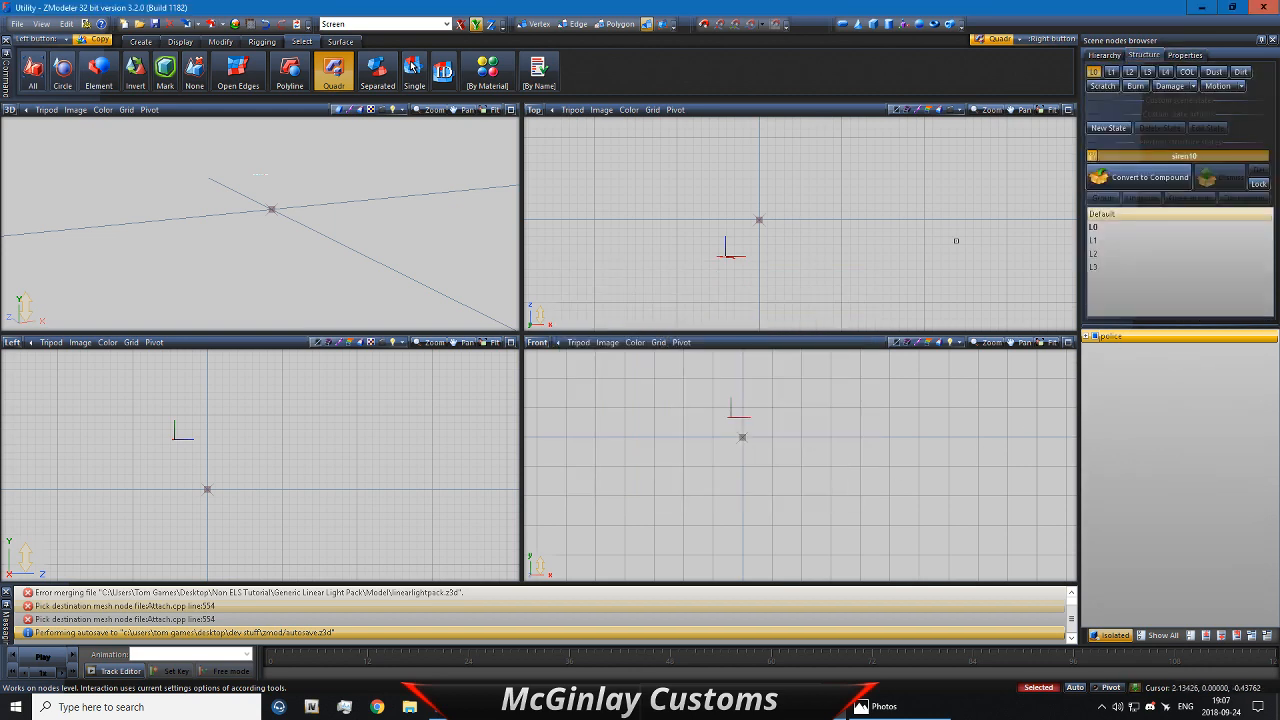
Step: Turn off isolated display so the complete police vehicle is shown in all views
click(1112, 635)
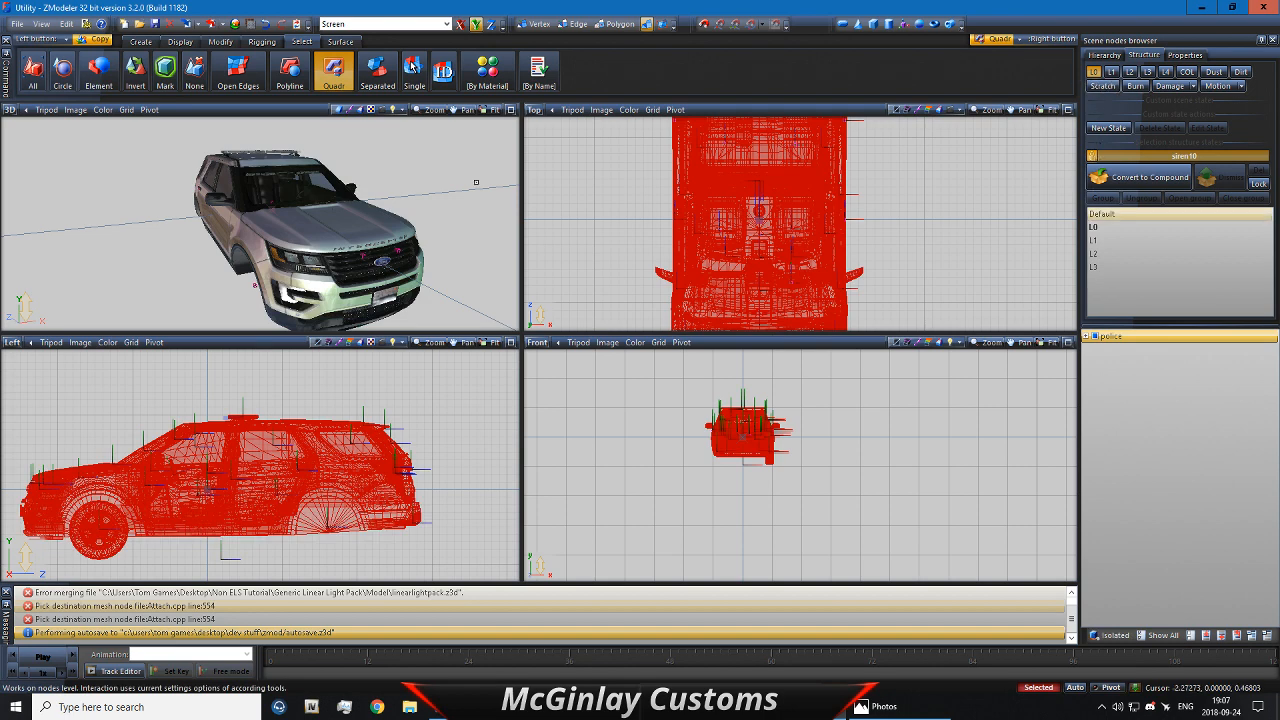
scroll(209, 320, down, 1)
scroll(549, 223, down, 4)
scroll(643, 180, down, 2)
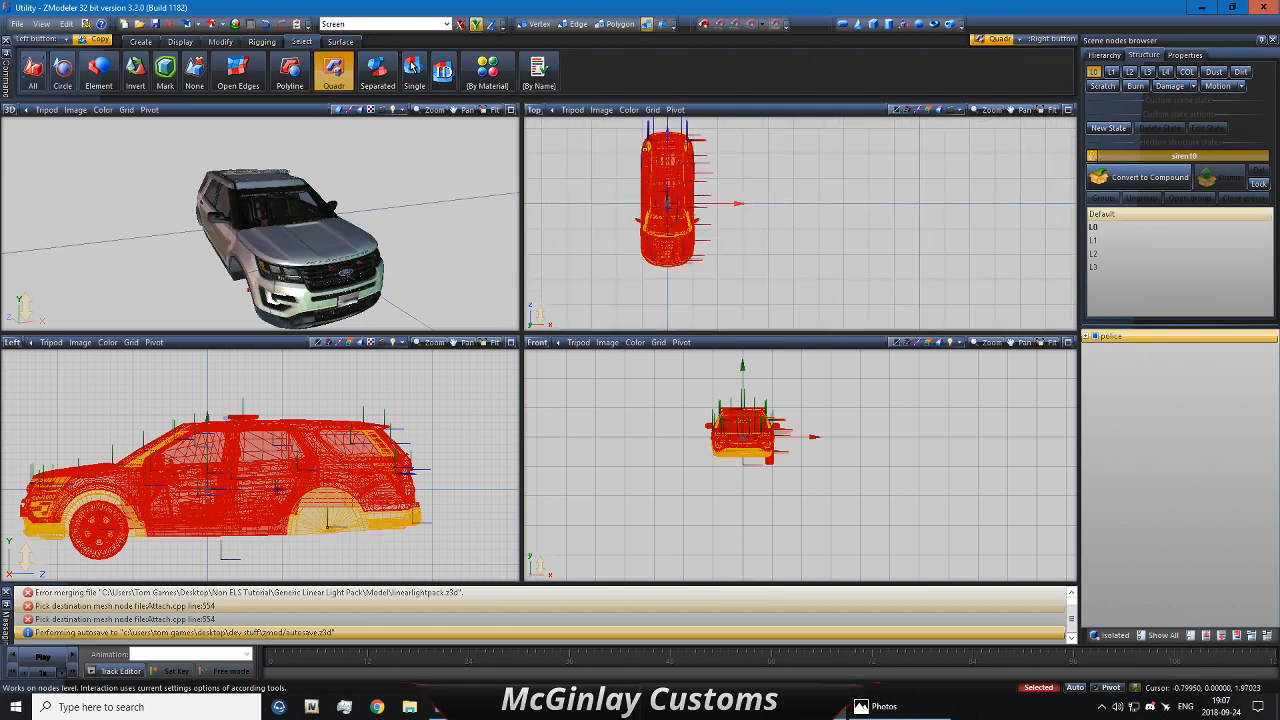
Step: Export the vehicle to the Desktop as a GTA Rage model named police
click(213, 24)
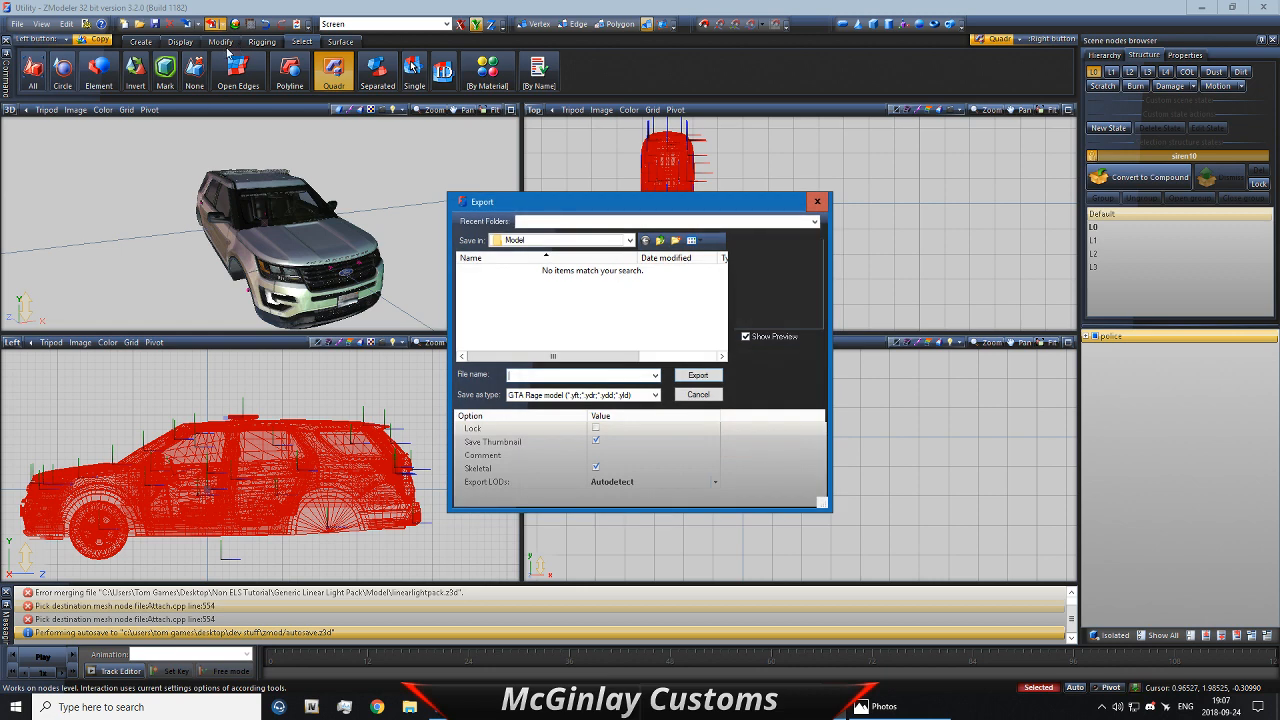
click(548, 240)
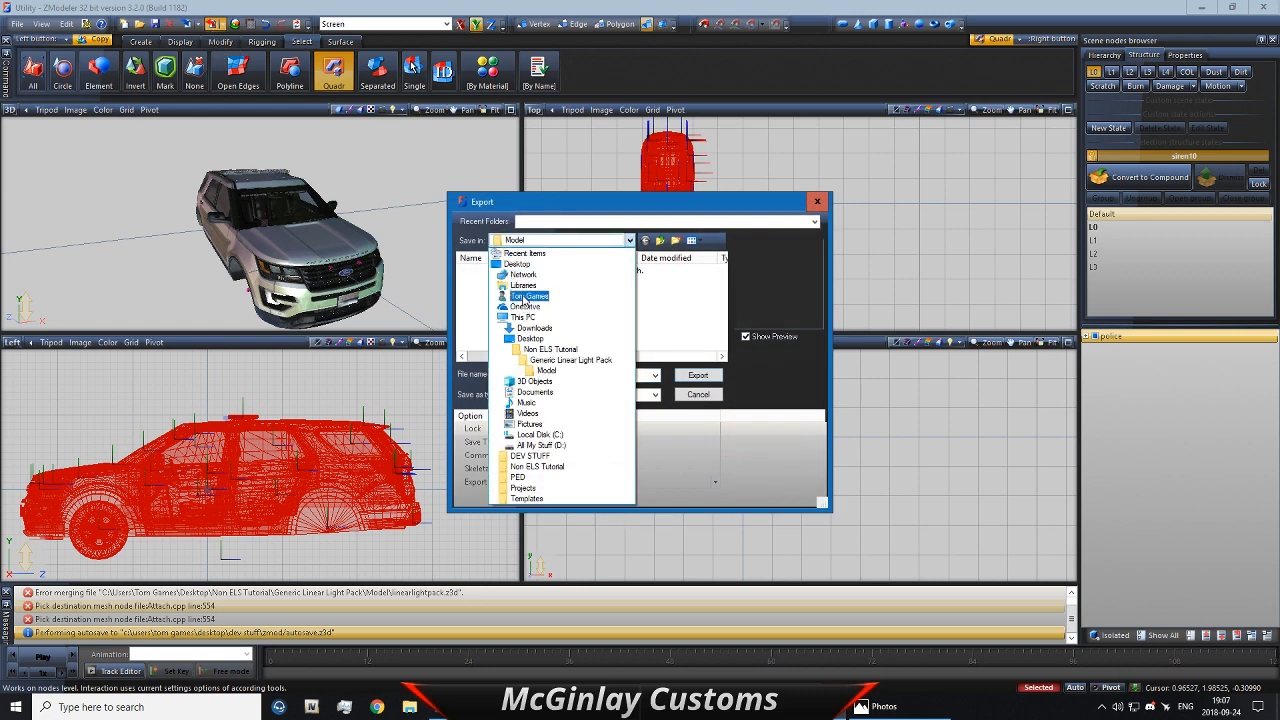
click(515, 264)
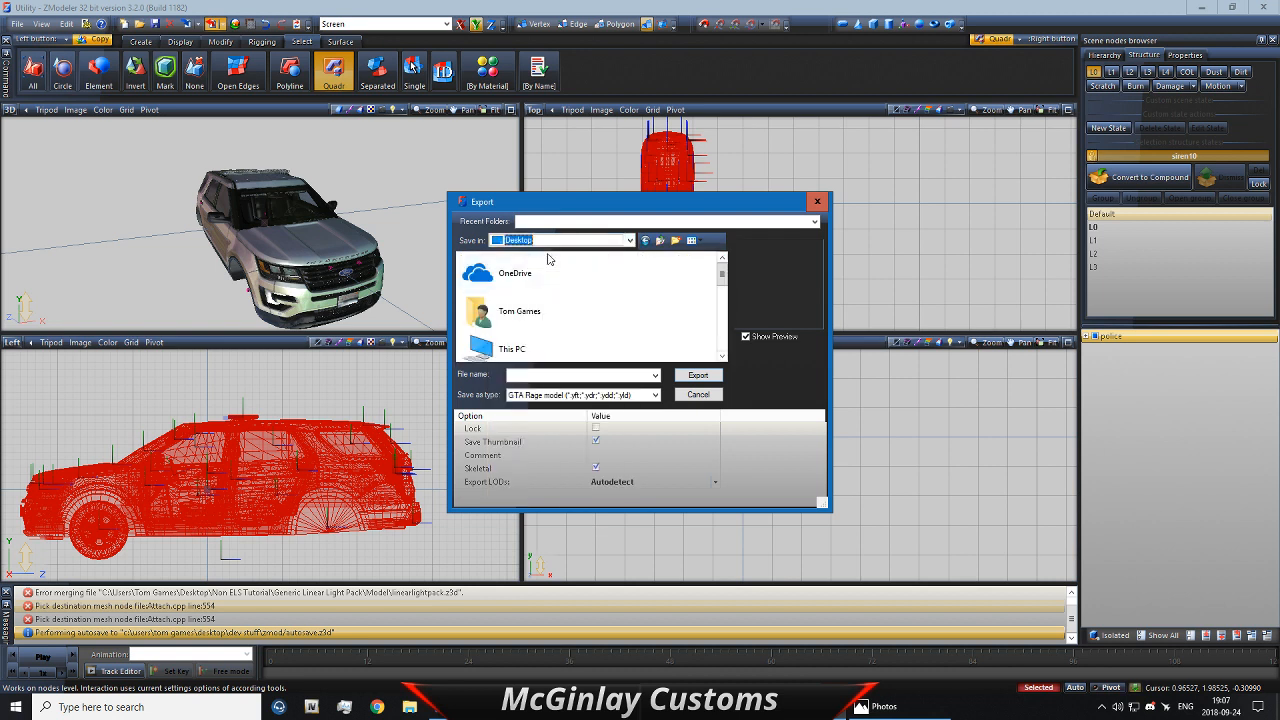
scroll(549, 257, down, 3)
click(566, 374)
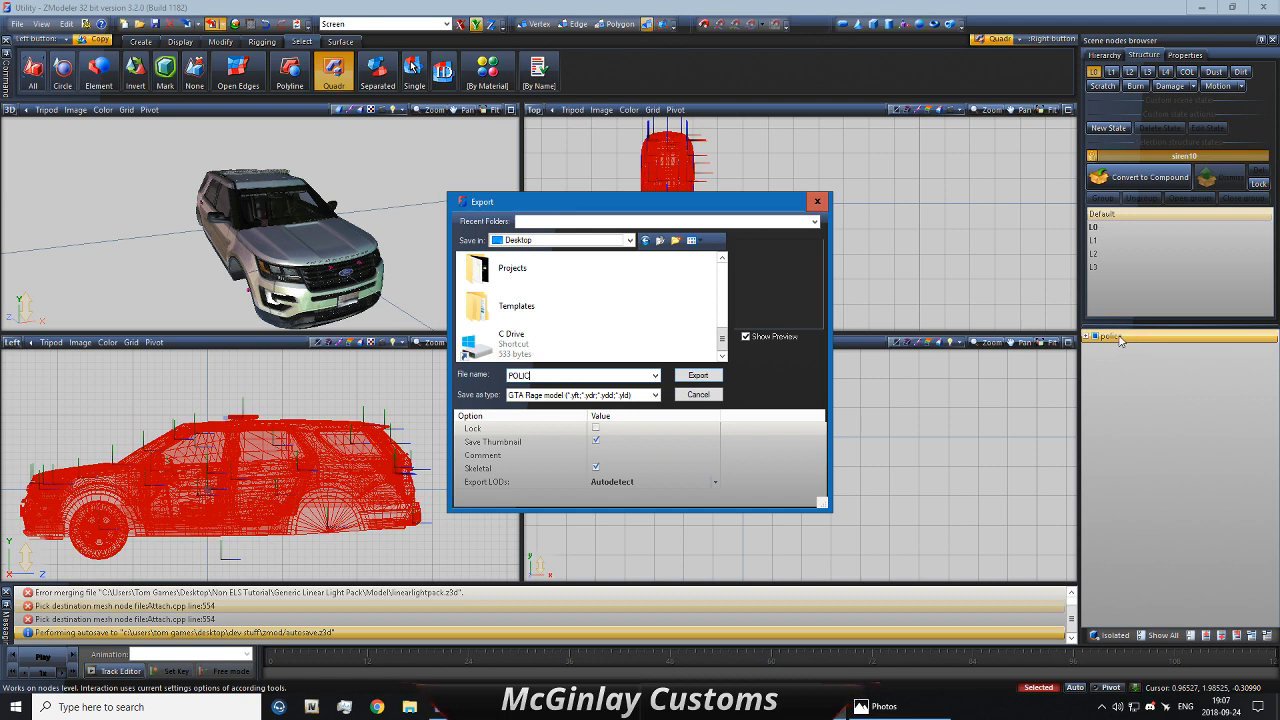
text(police)
key(Return)
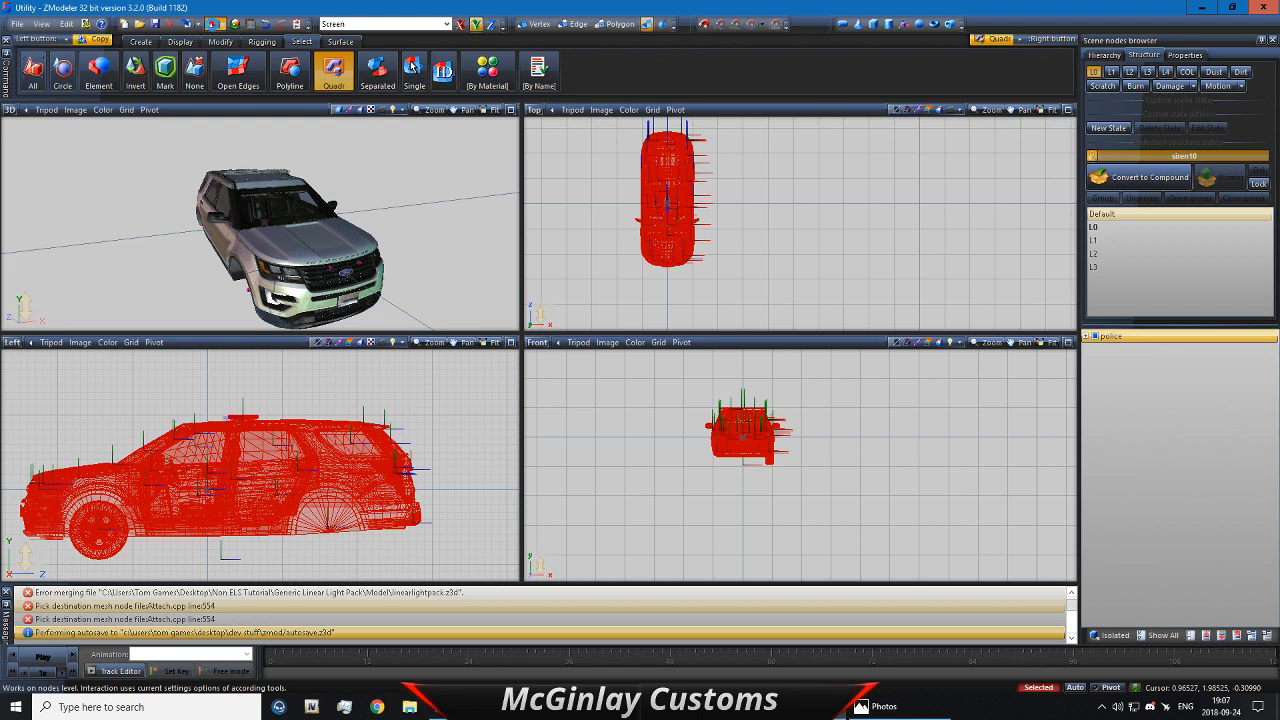
Step: Export the vehicle to the Desktop a second time as a GTA Rage model named police_hi
click(213, 24)
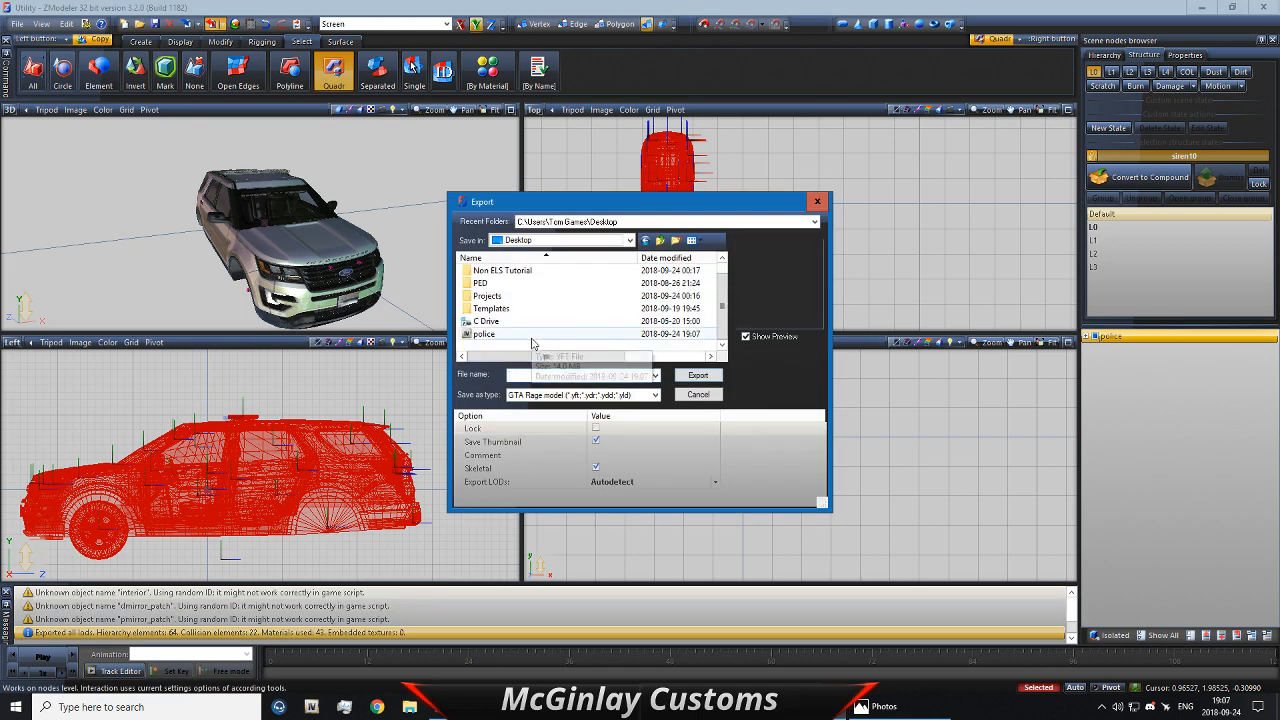
click(533, 336)
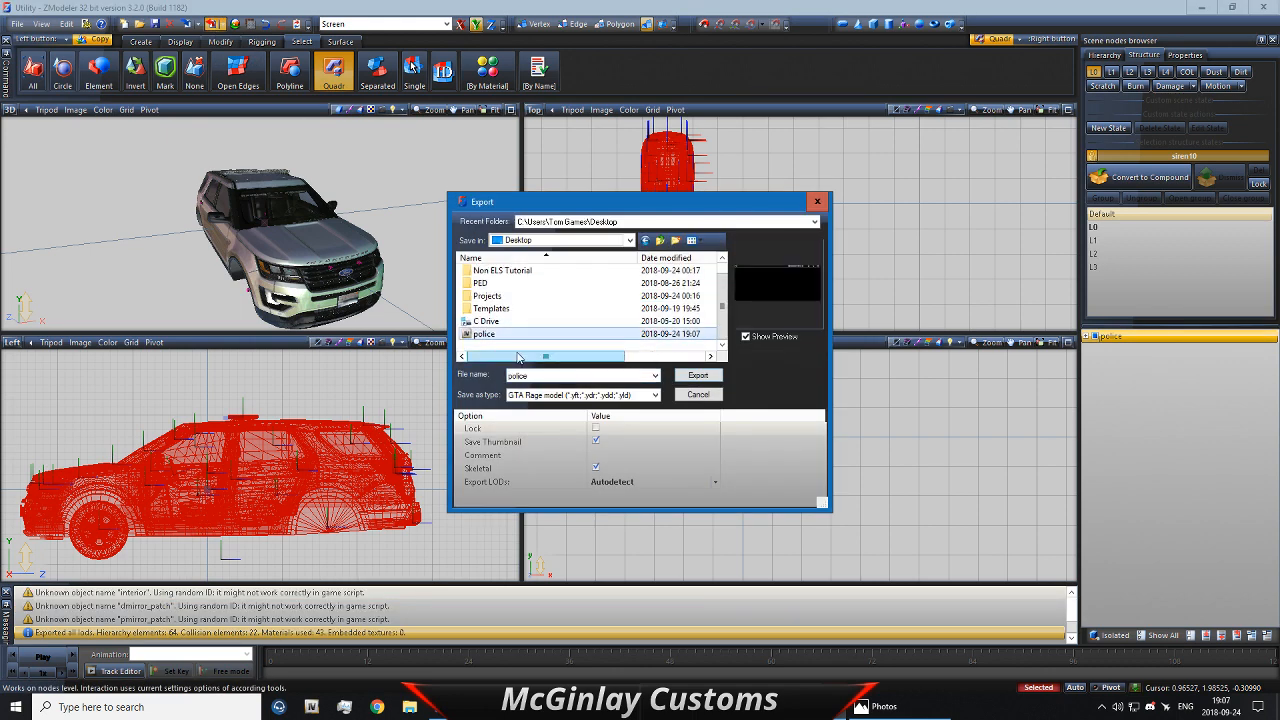
mouse_move(521, 358)
mouse_down()
mouse_move(608, 360)
mouse_move(498, 358)
mouse_up()
double_click(545, 374)
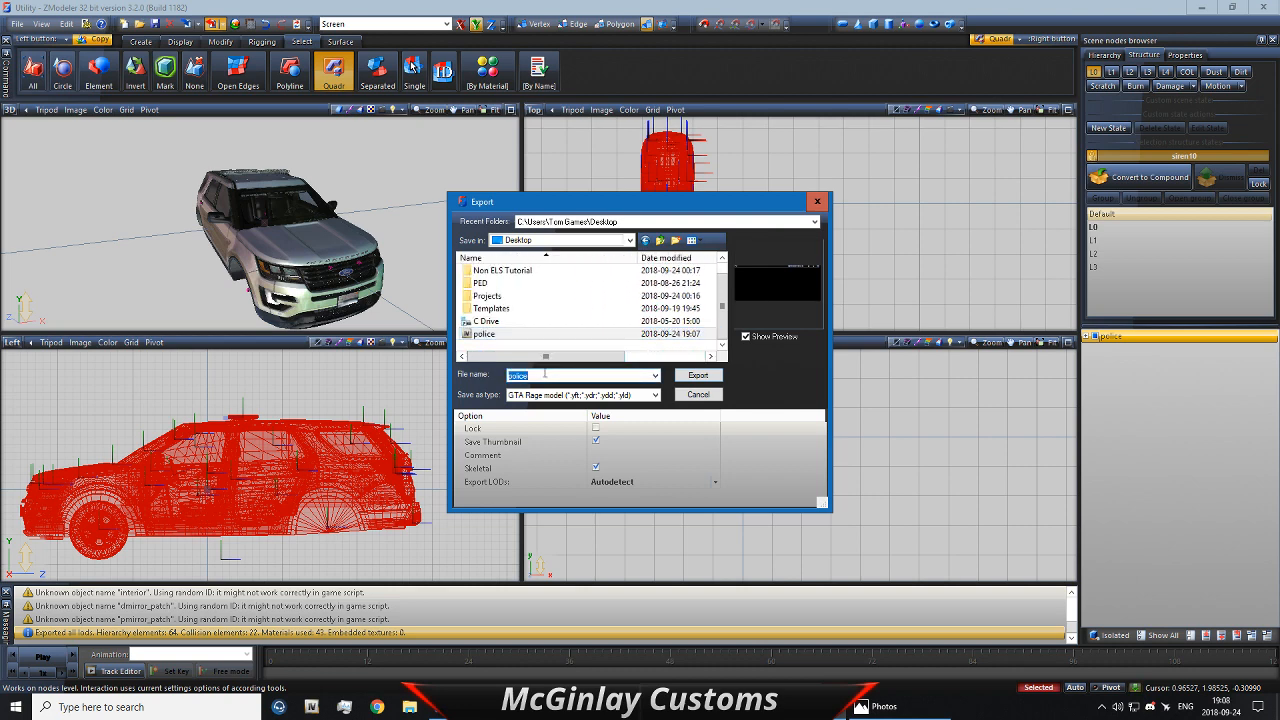
text(police_hi)
key(Return)
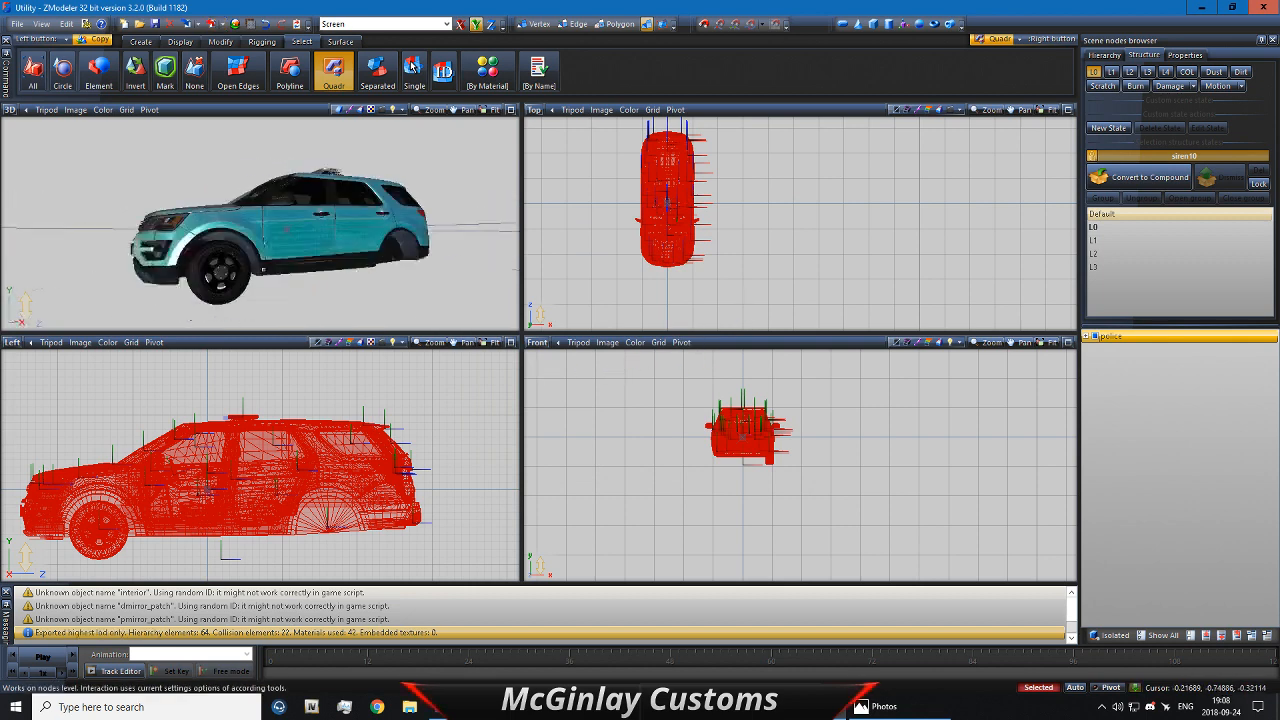
Step: Save the vehicle scene and close both the modelling program and the Siren_Colors_Guide image
middle_drag(264, 269, 78, 248)
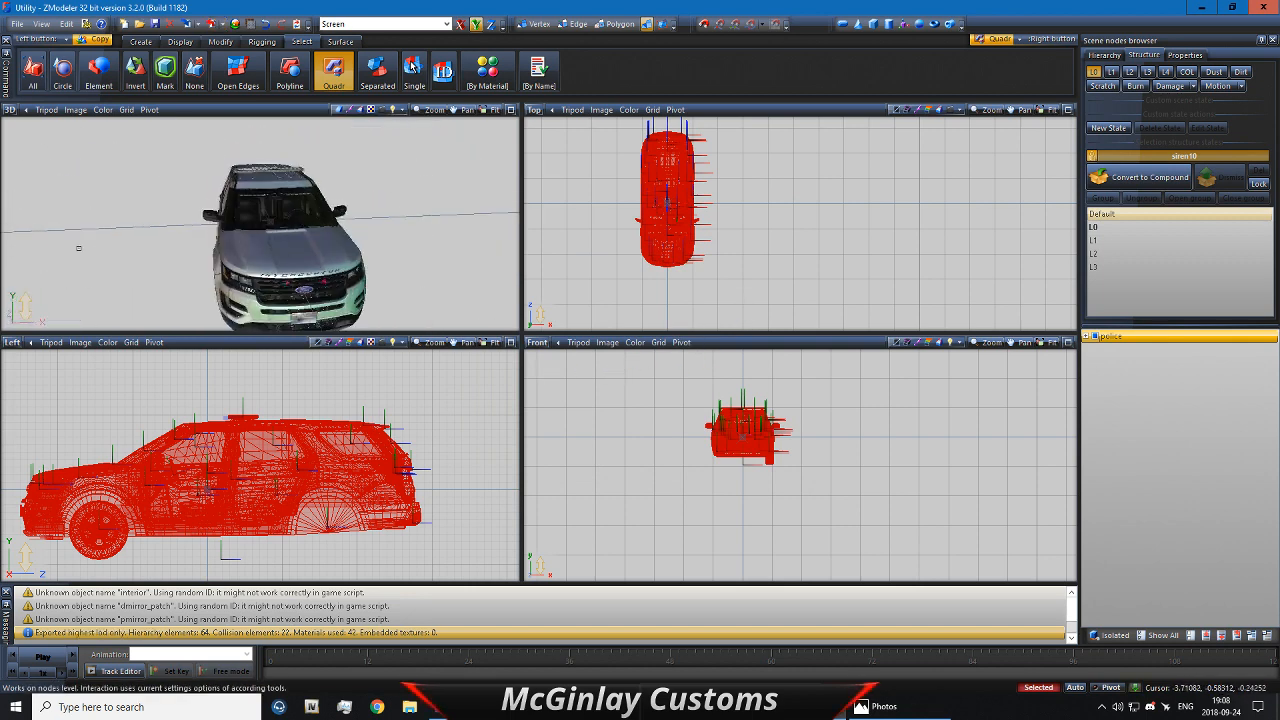
click(155, 23)
click(1263, 7)
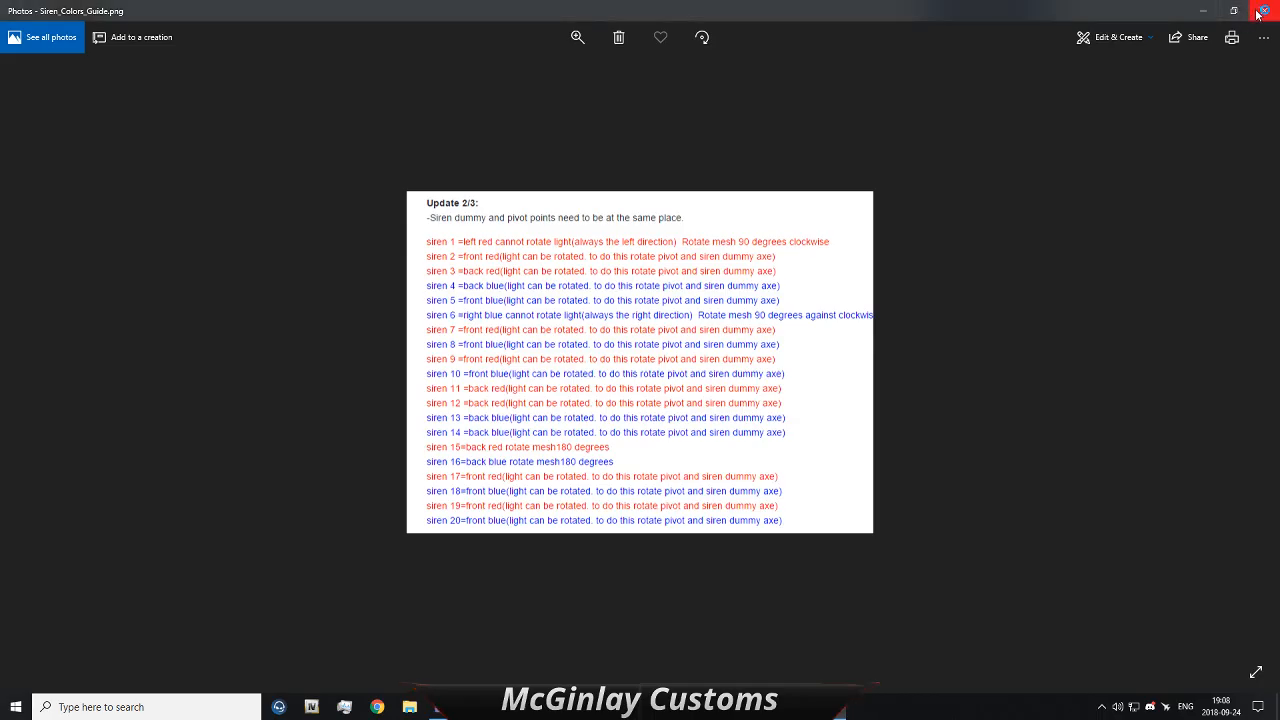
click(1268, 10)
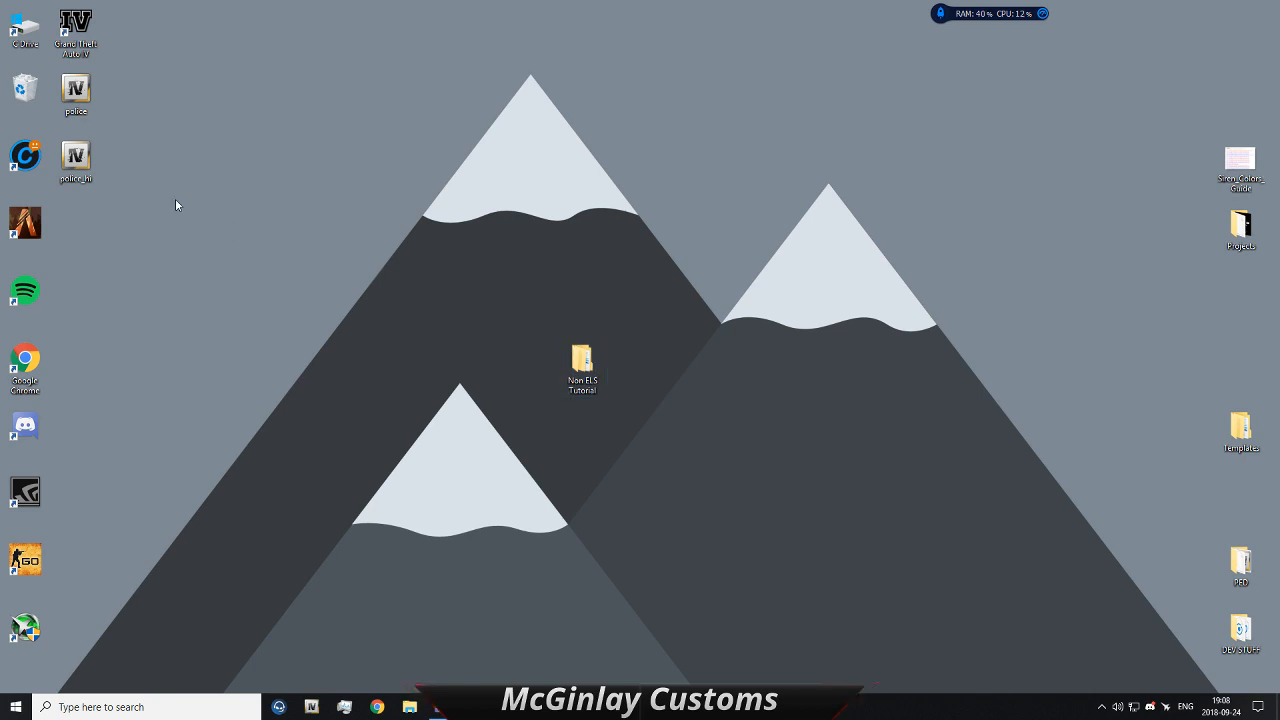
Step: Move the exported police and police_hi files next to the Non ELS Tutorial folder on the desktop
drag(175, 204, 430, 300)
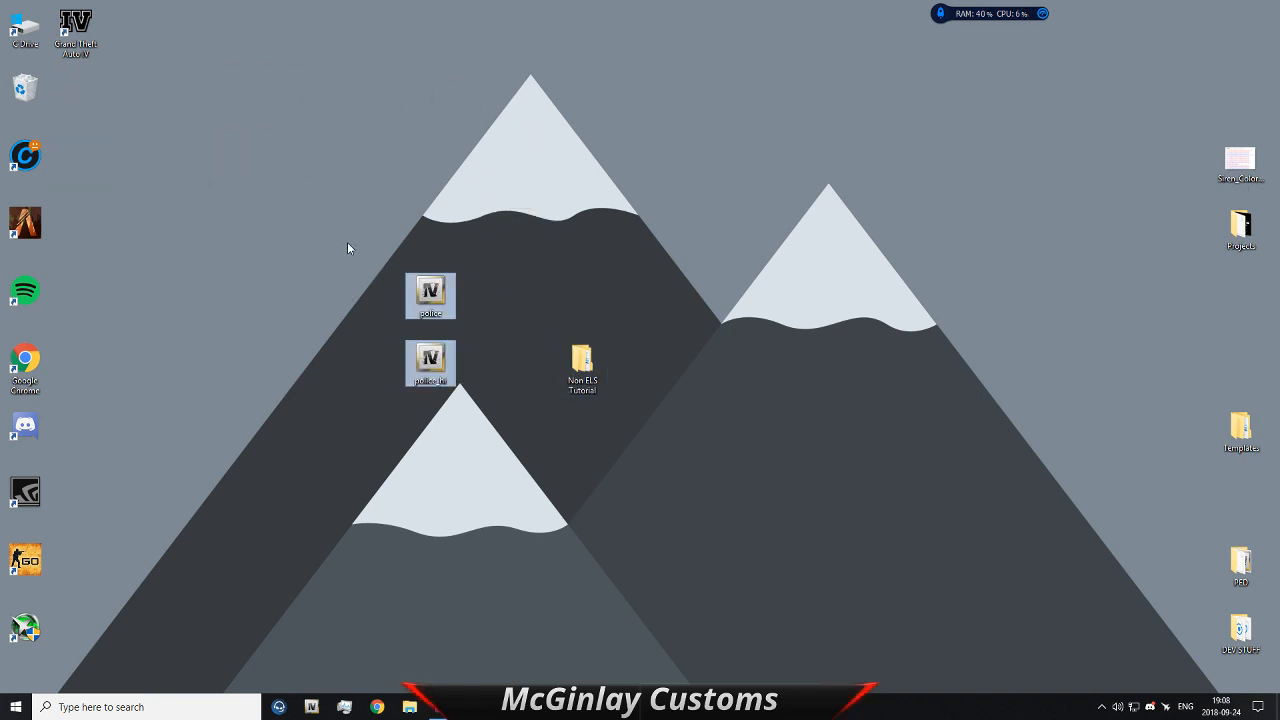
click(350, 252)
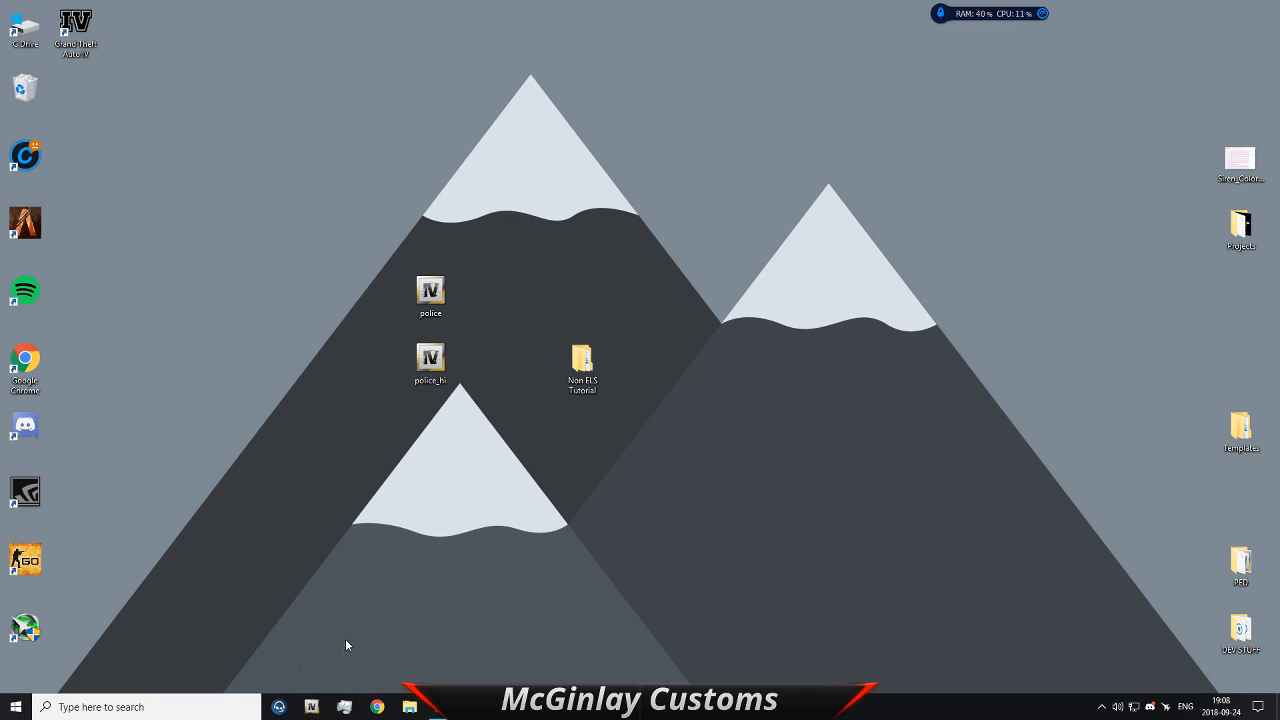
click(575, 398)
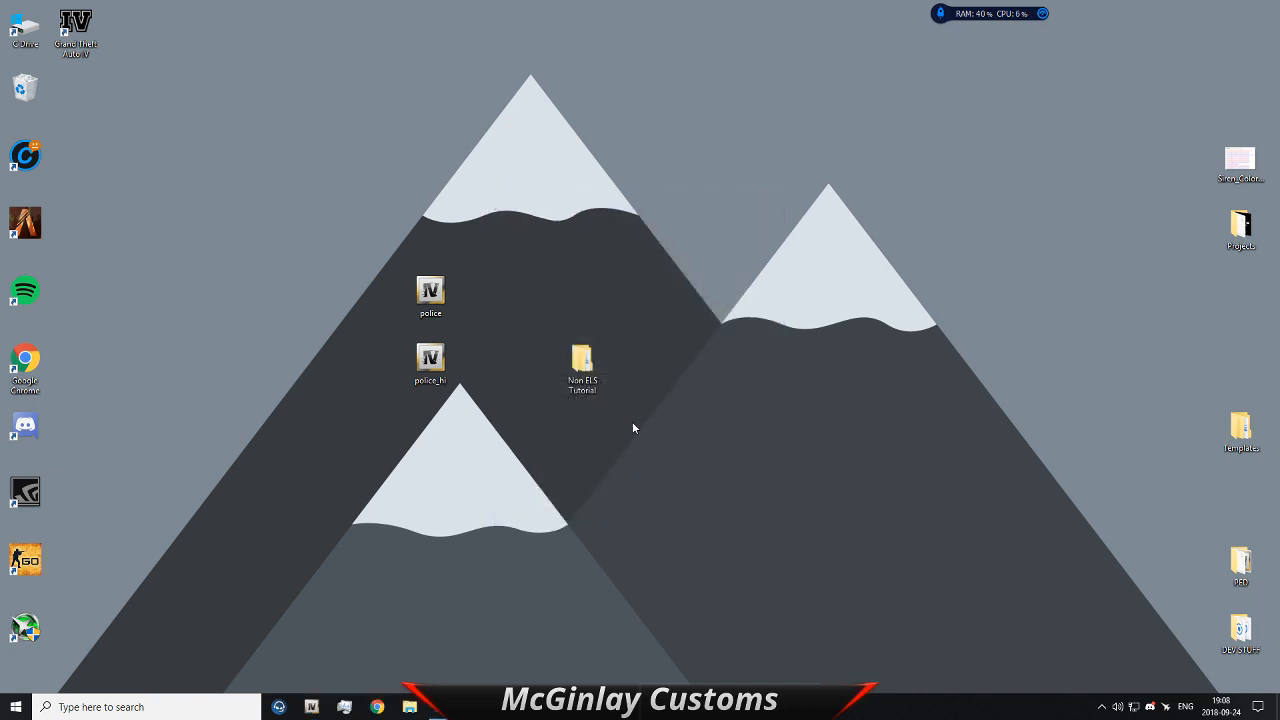
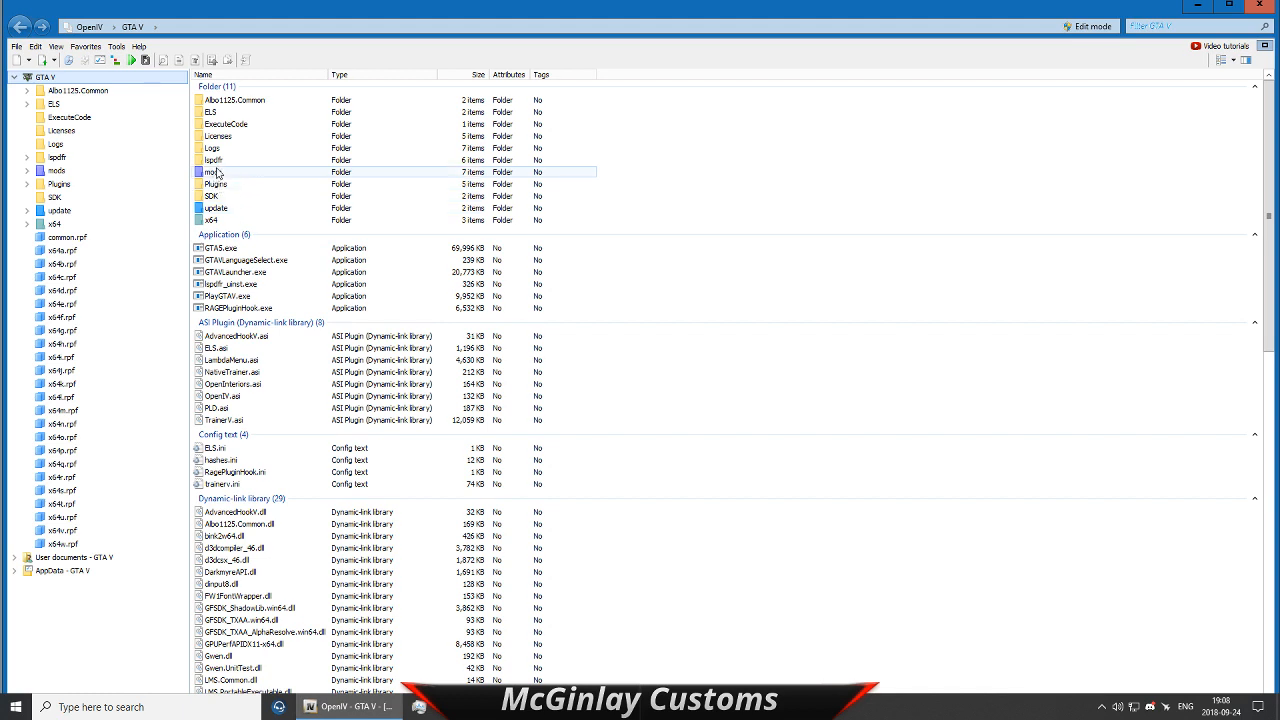
Step: In OpenIV, enable edit mode in GTA V's mods folder and delete the old police.yft, police_hi.yft and police.ytd
double_click(216, 172)
drag(256, 252, 232, 144)
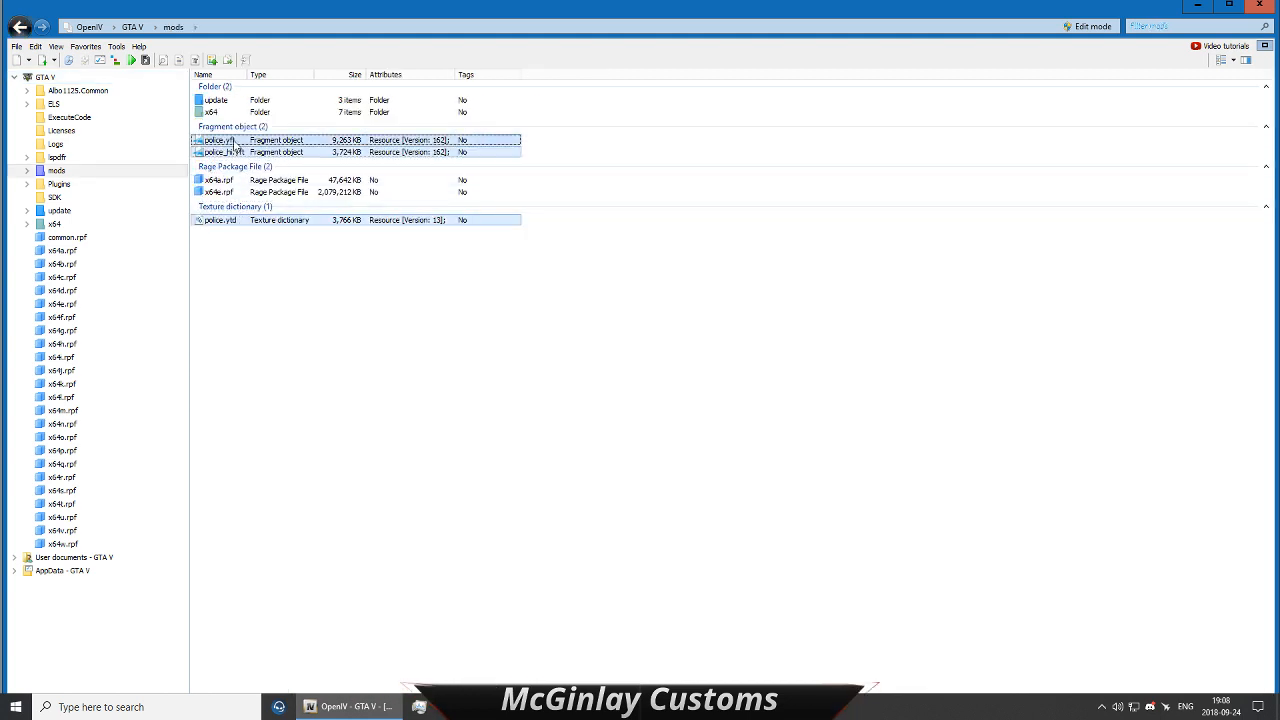
right_click(236, 146)
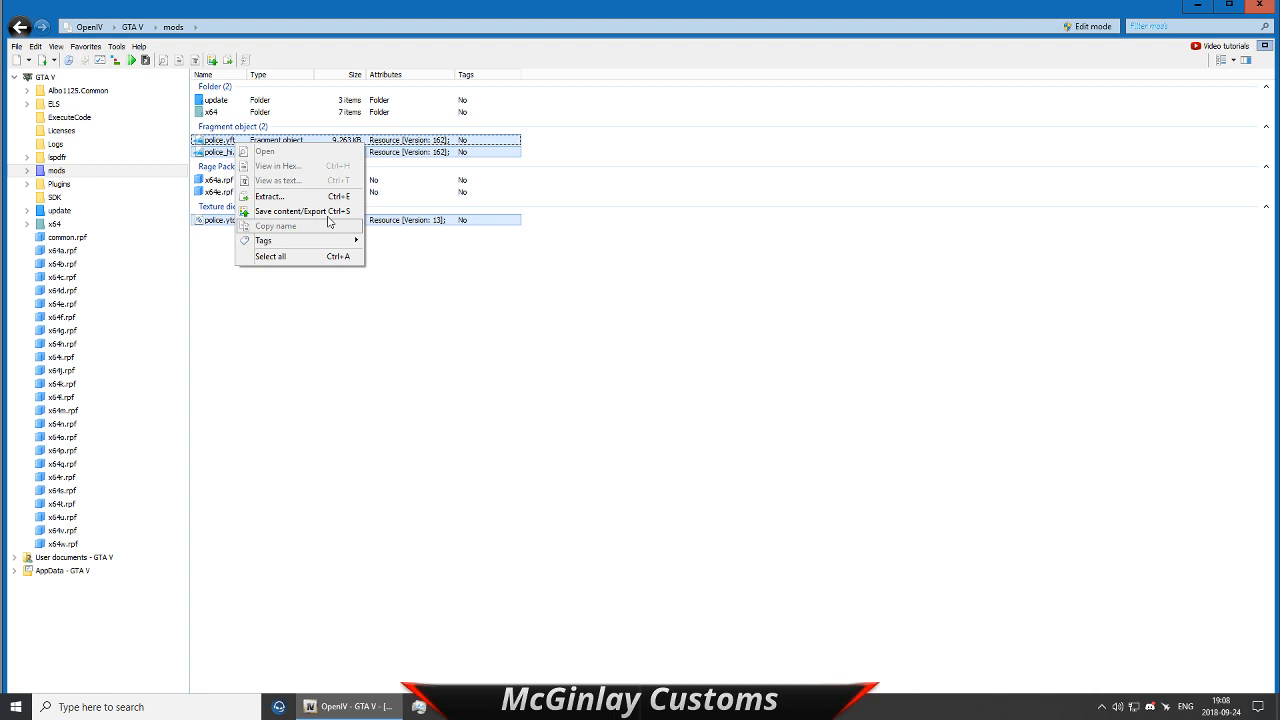
click(1085, 27)
click(686, 397)
right_click(336, 158)
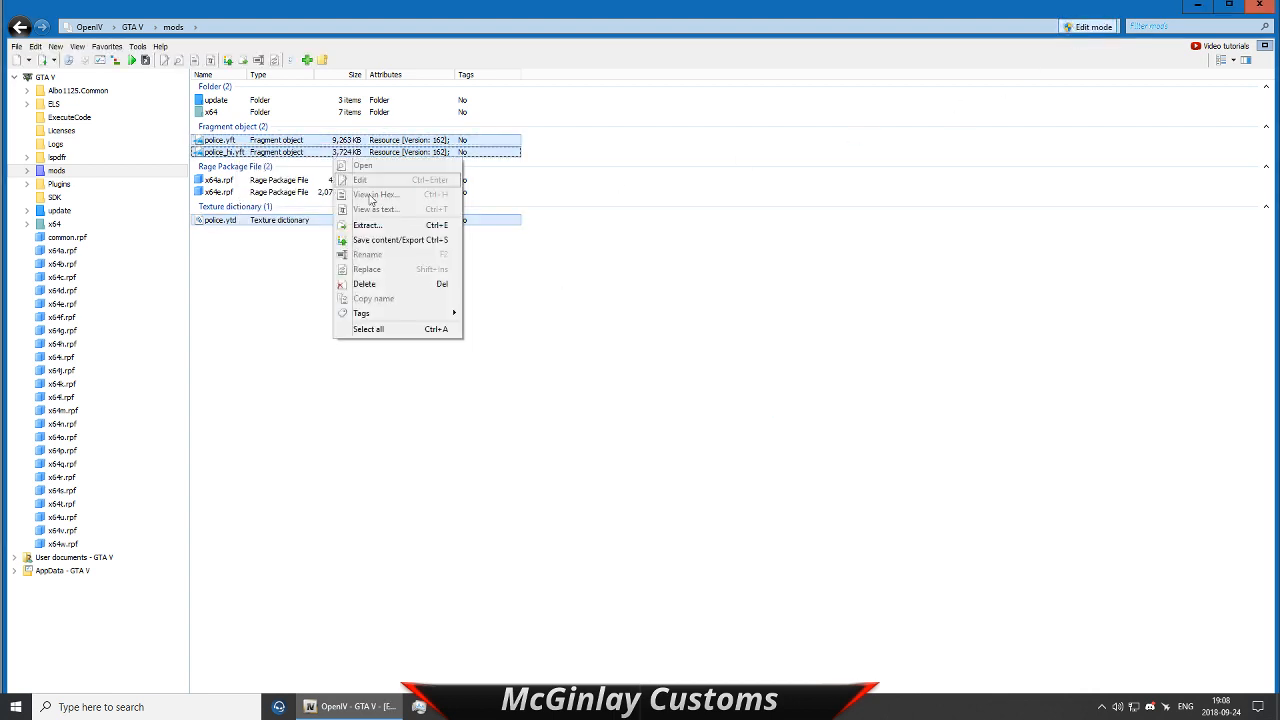
click(360, 284)
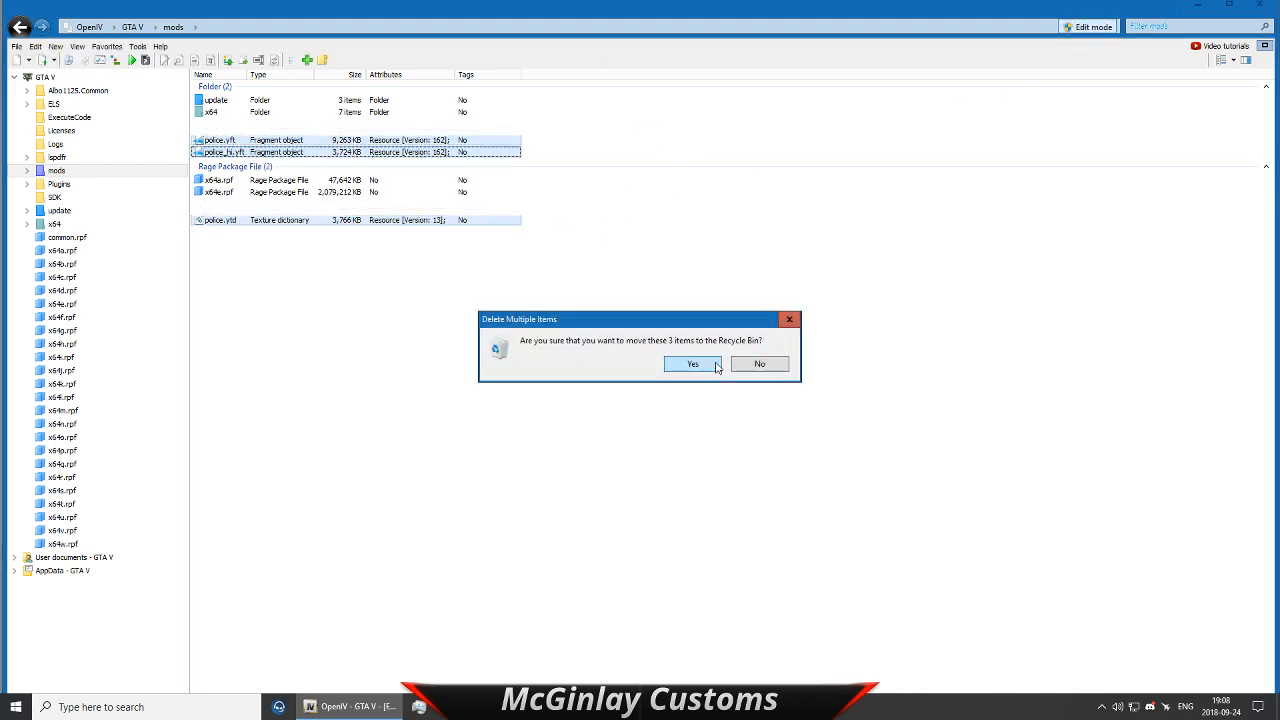
click(716, 363)
Step: Add the exported police and police_hi models from the desktop to the mods folder
drag(620, 6, 1199, 197)
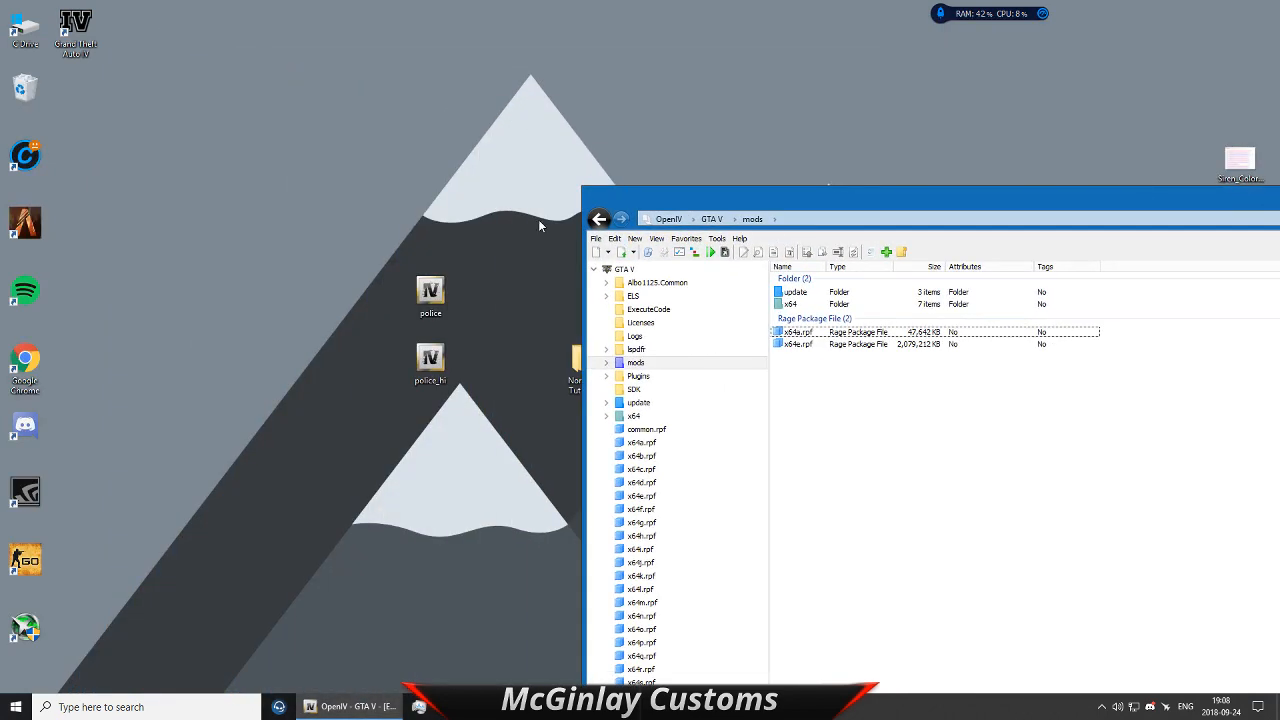
drag(427, 212, 433, 398)
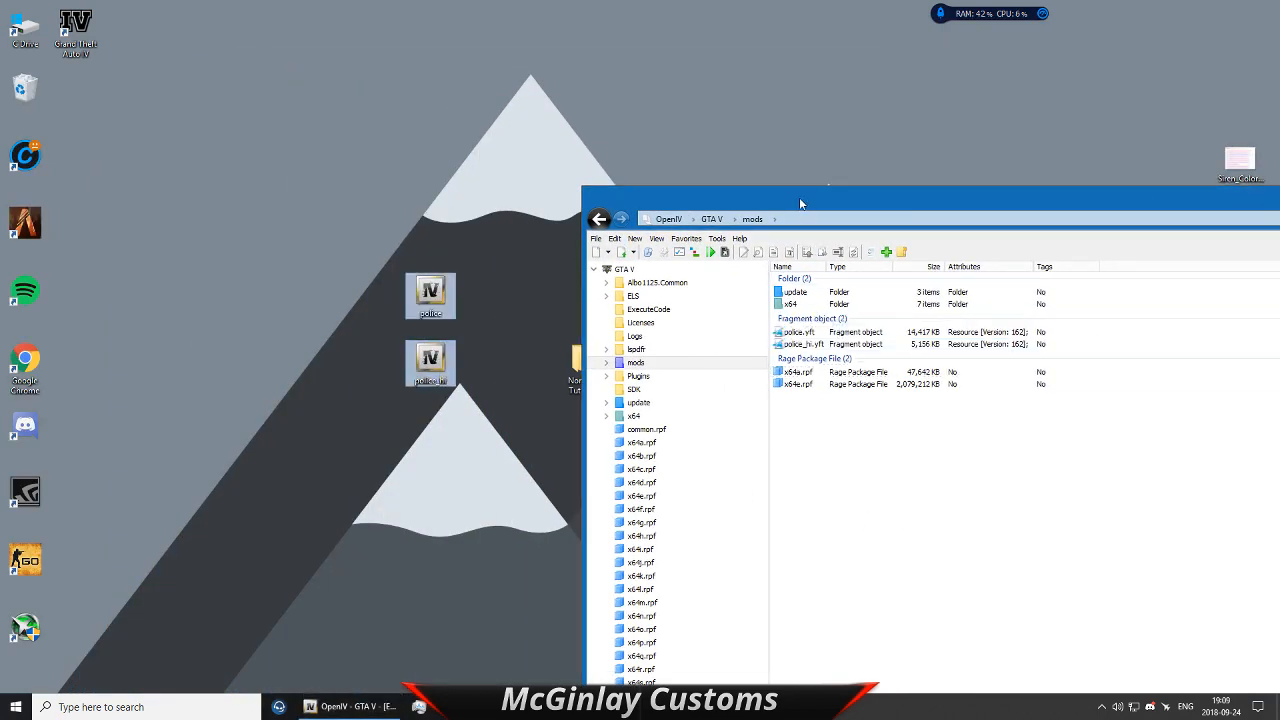
drag(799, 197, 549, 86)
double_click(549, 86)
right_click(360, 282)
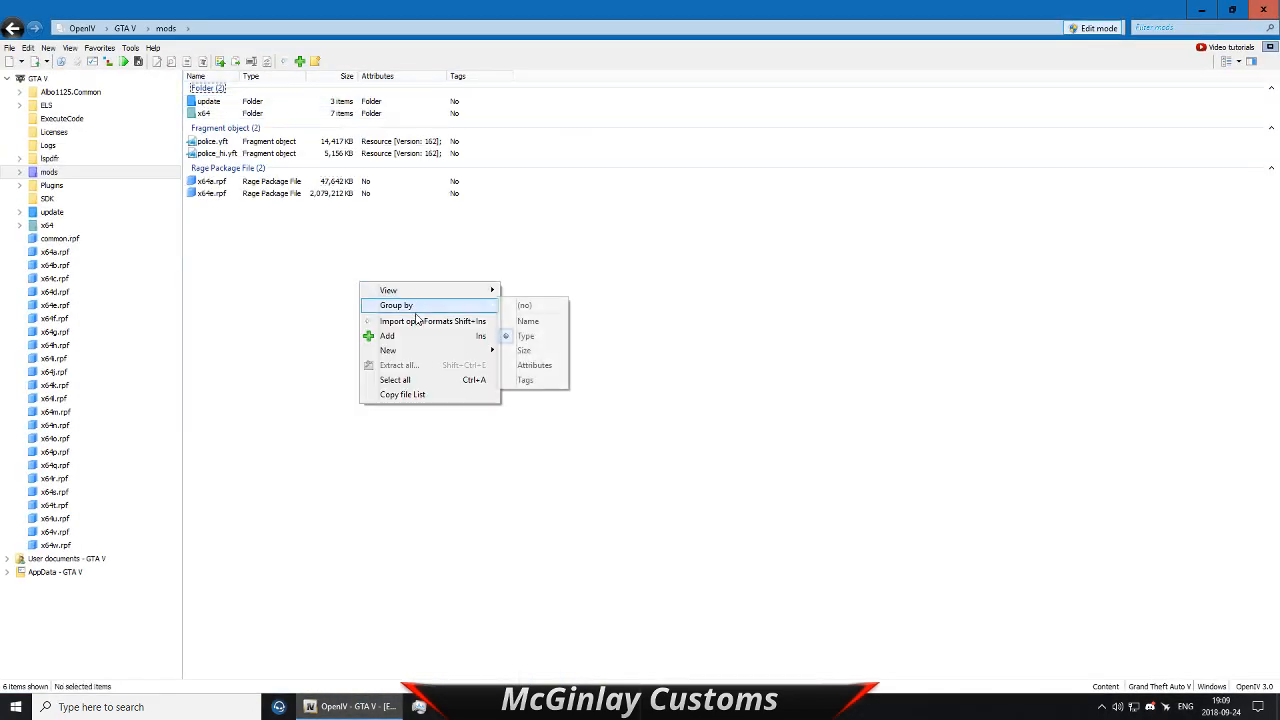
click(543, 366)
right_click(333, 295)
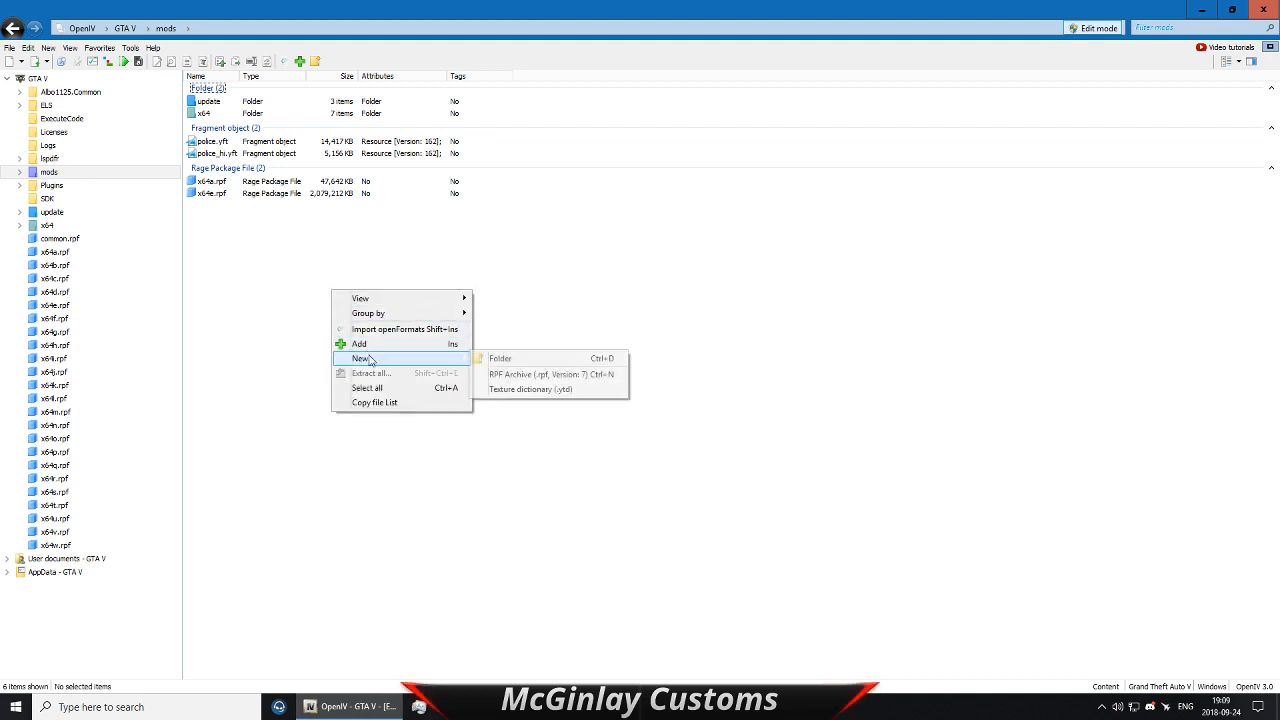
click(346, 434)
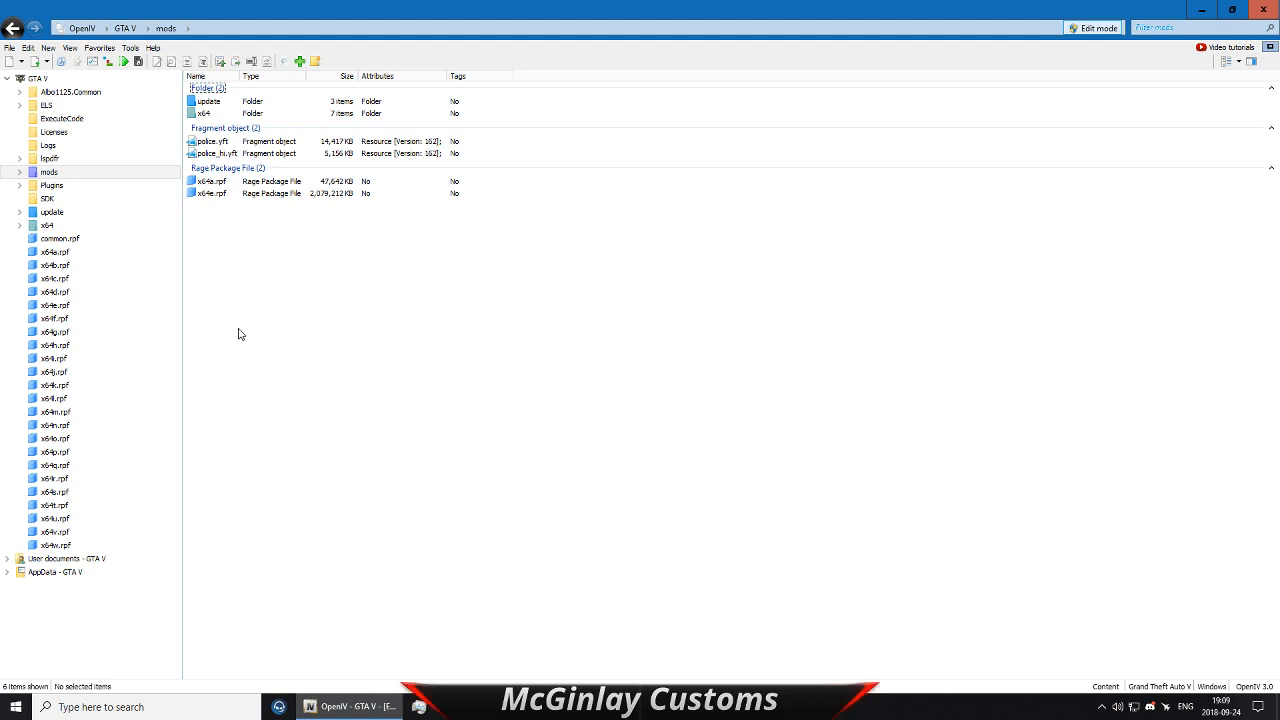
Step: Create a new texture dictionary named police in the mods folder
right_click(224, 254)
mouse_move(320, 317)
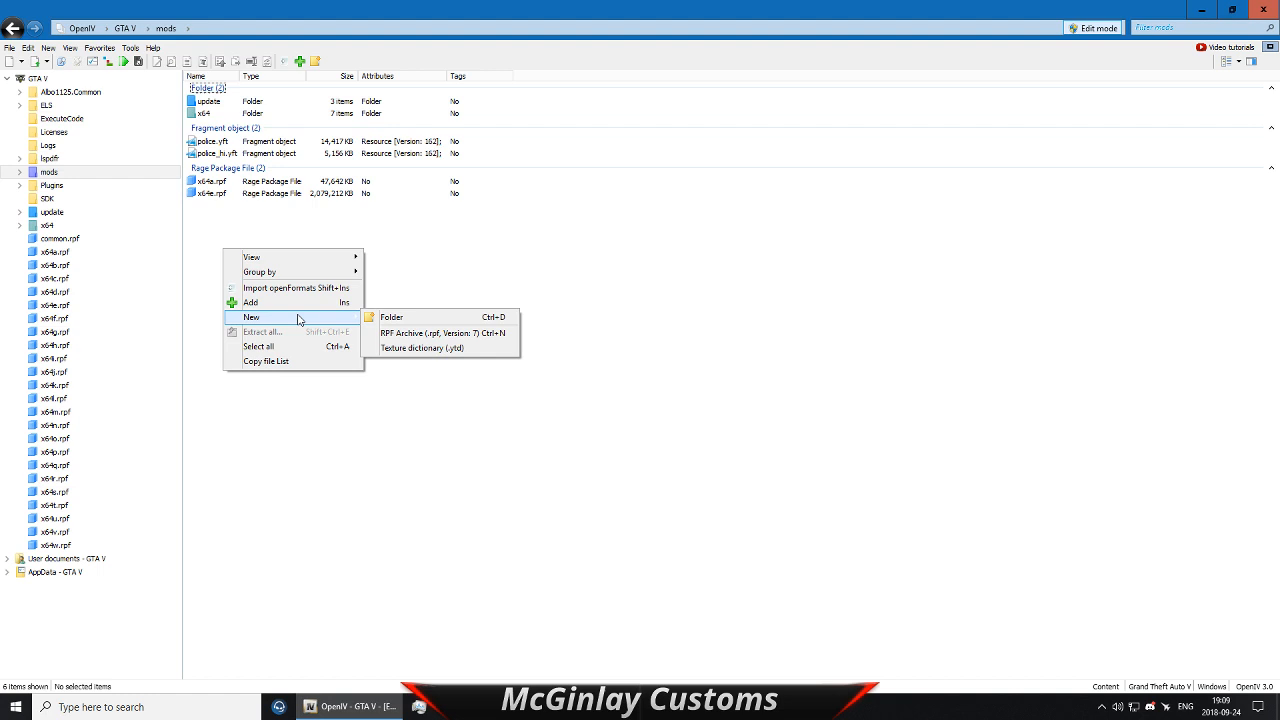
click(437, 350)
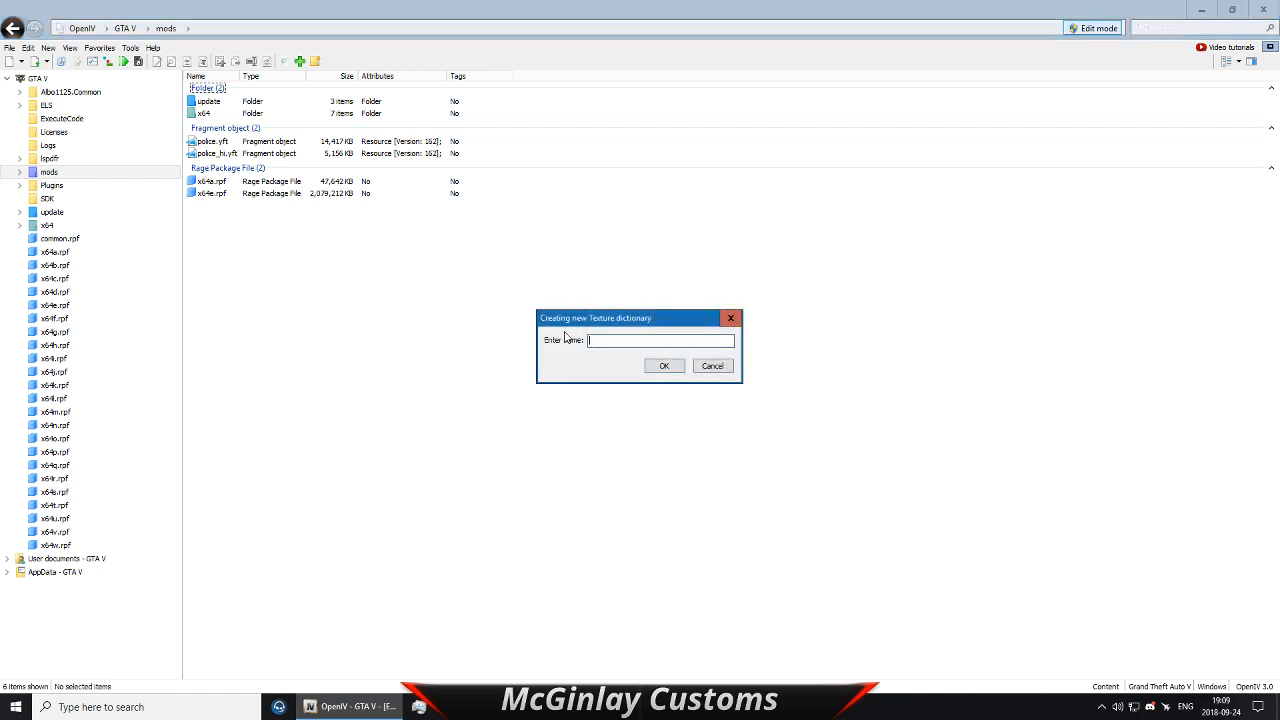
text(police)
key(Return)
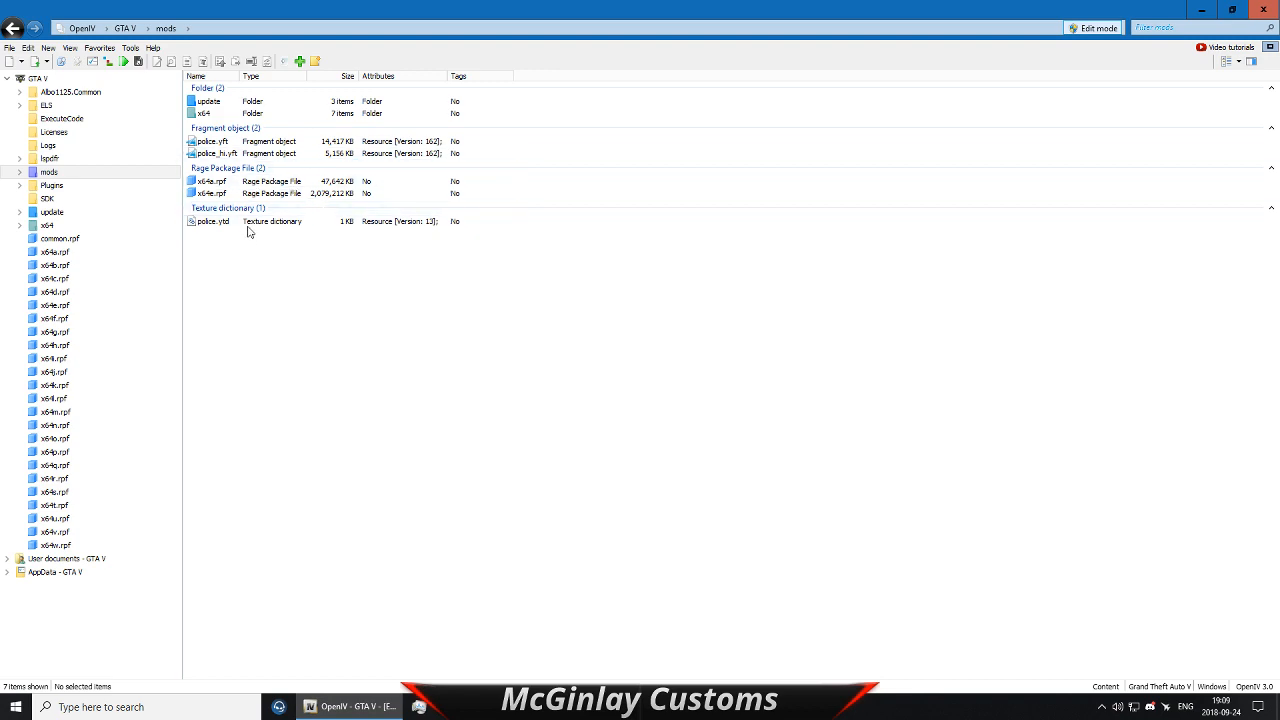
Step: Import all texture images from the Ford Police Interceptor Utility's [DEV] folder into the police.ytd texture dictionary
double_click(247, 222)
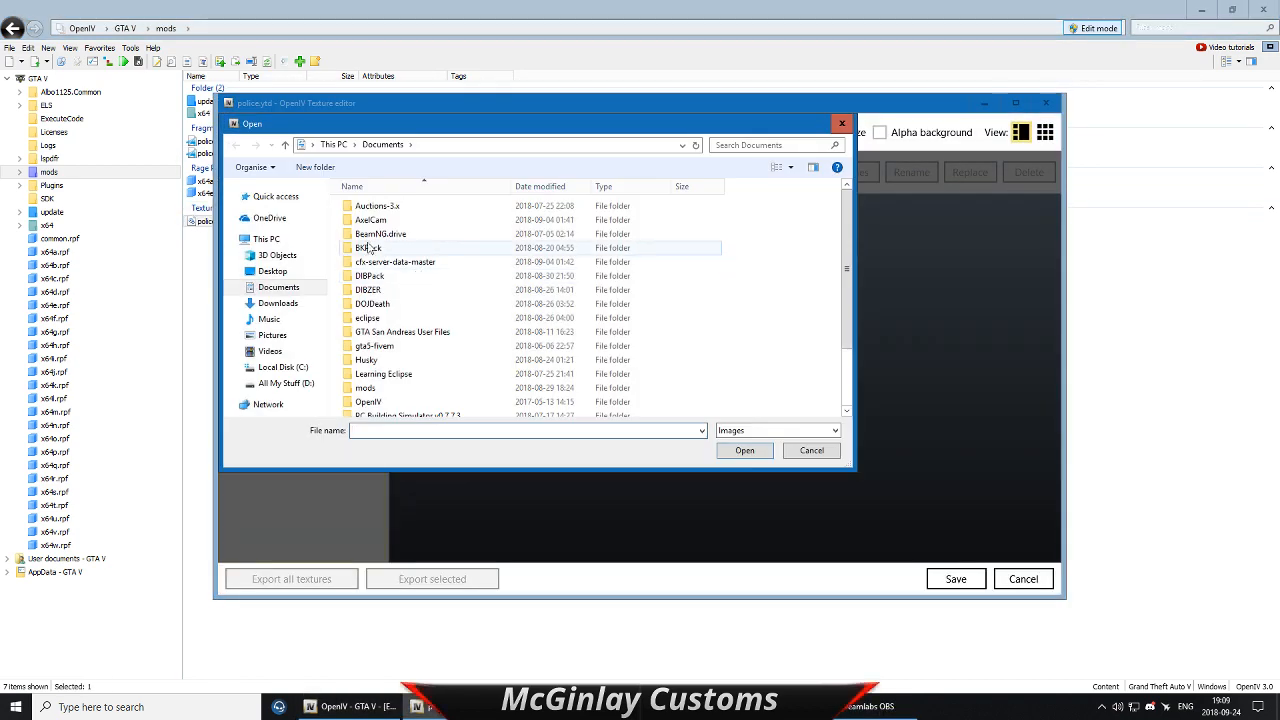
click(274, 271)
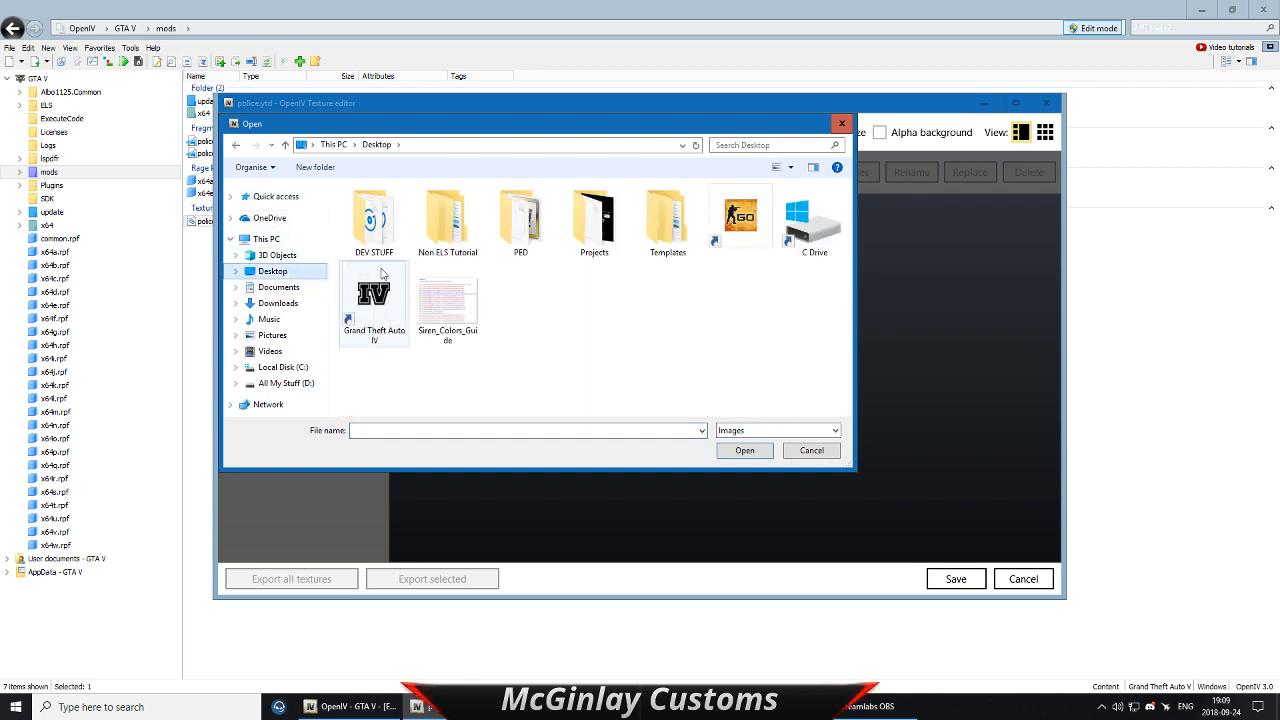
double_click(447, 220)
double_click(394, 207)
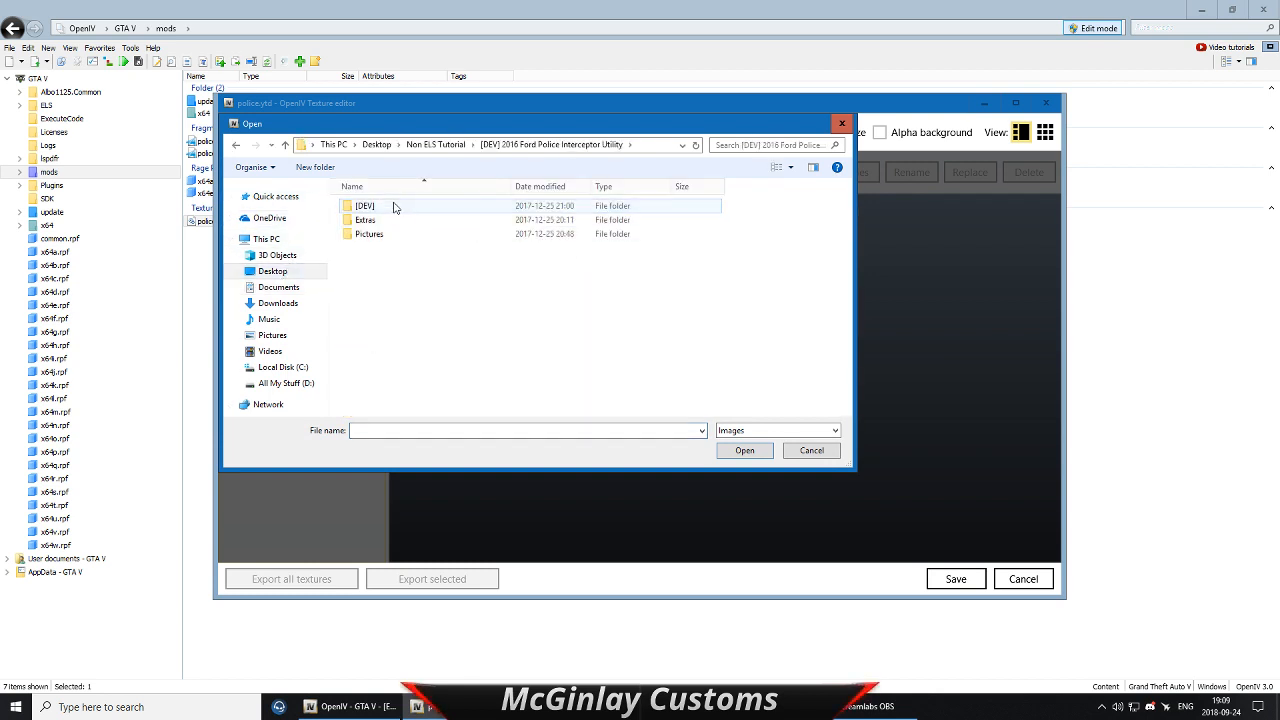
double_click(394, 207)
click(394, 210)
scroll(440, 277, down, 5)
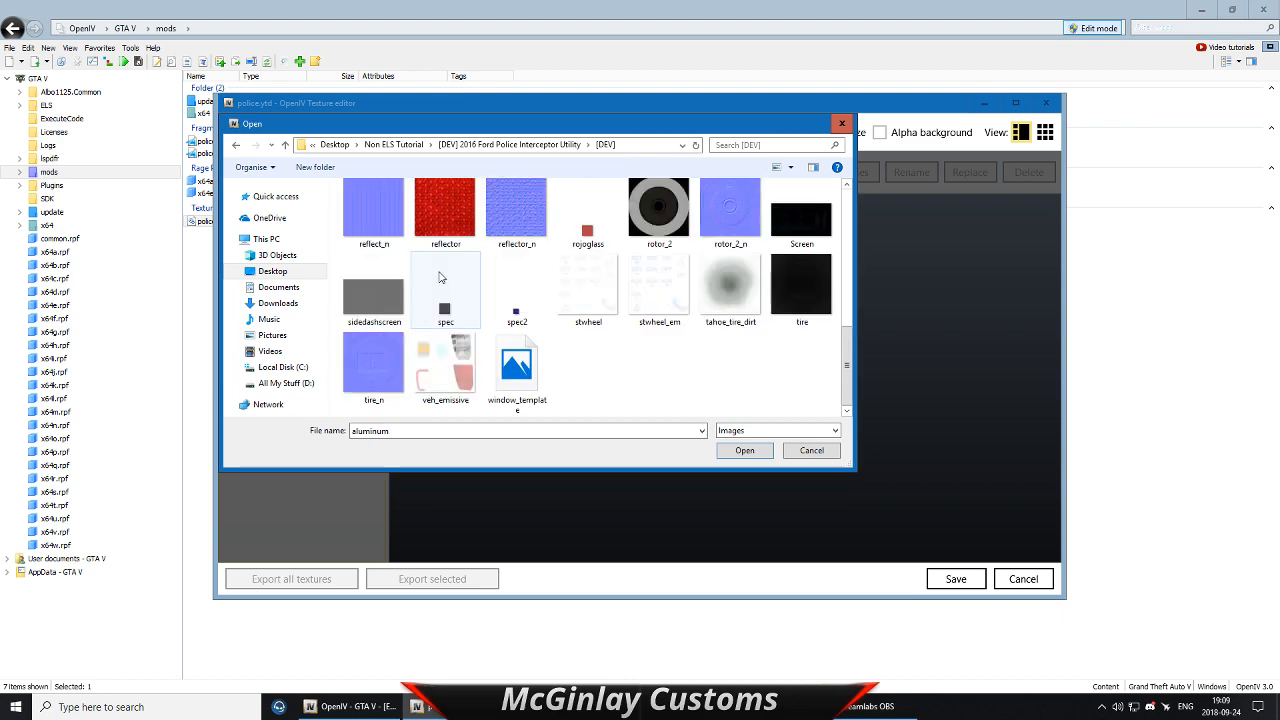
scroll(440, 277, up, 6)
key(ctrl+a)
scroll(495, 262, up, 4)
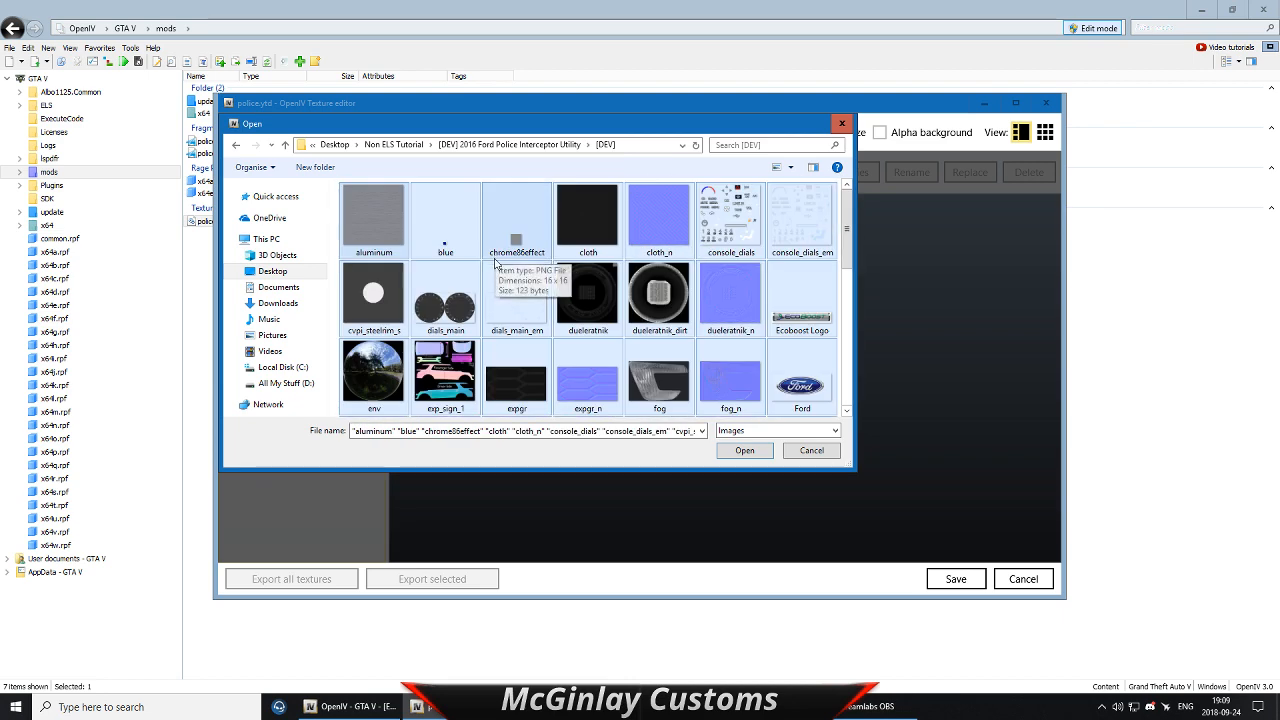
scroll(495, 262, down, 2)
key(Return)
click(683, 423)
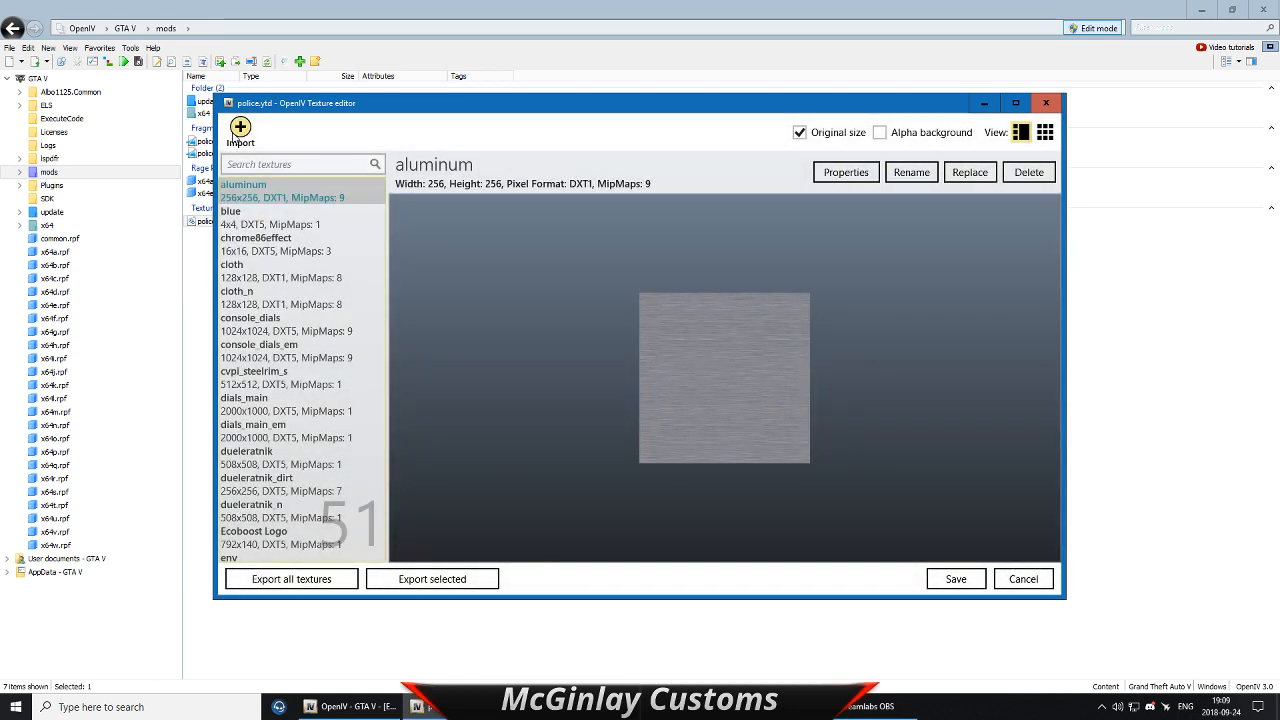
Step: Import the buenolights and buenolights_n textures from the Generic Linear Light Pack's Textures folder into police.ytd
click(240, 127)
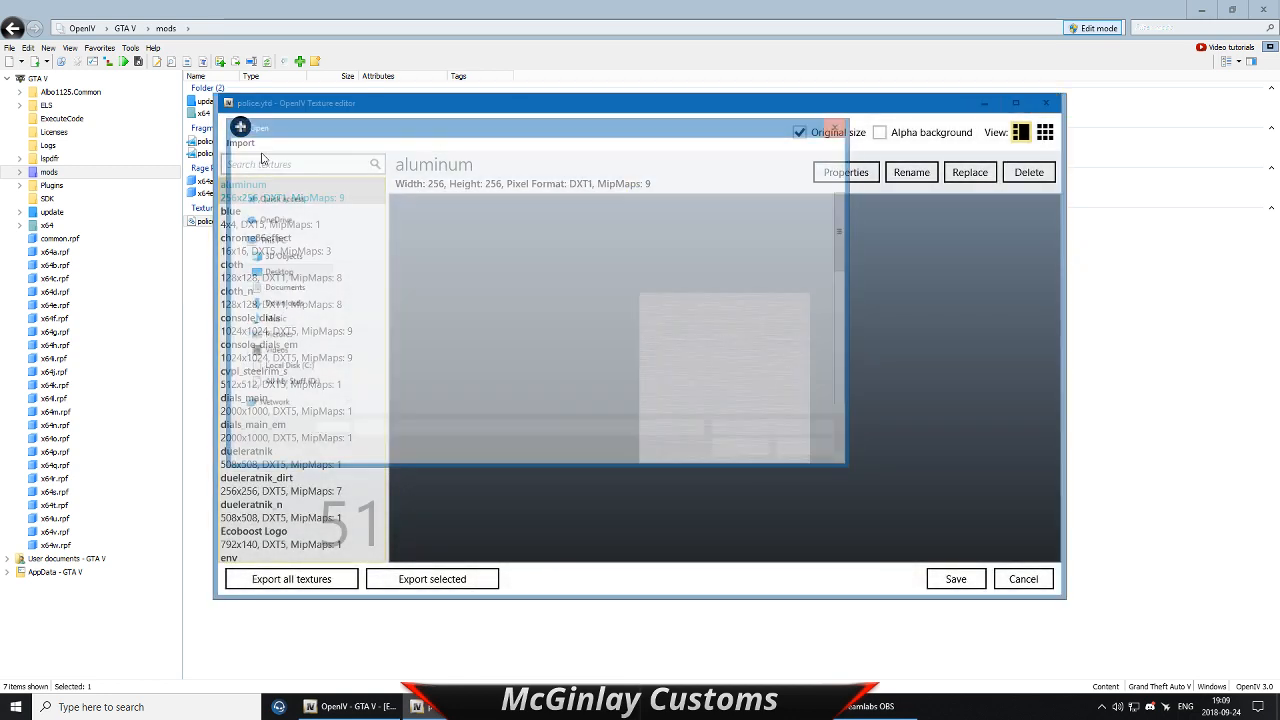
click(397, 145)
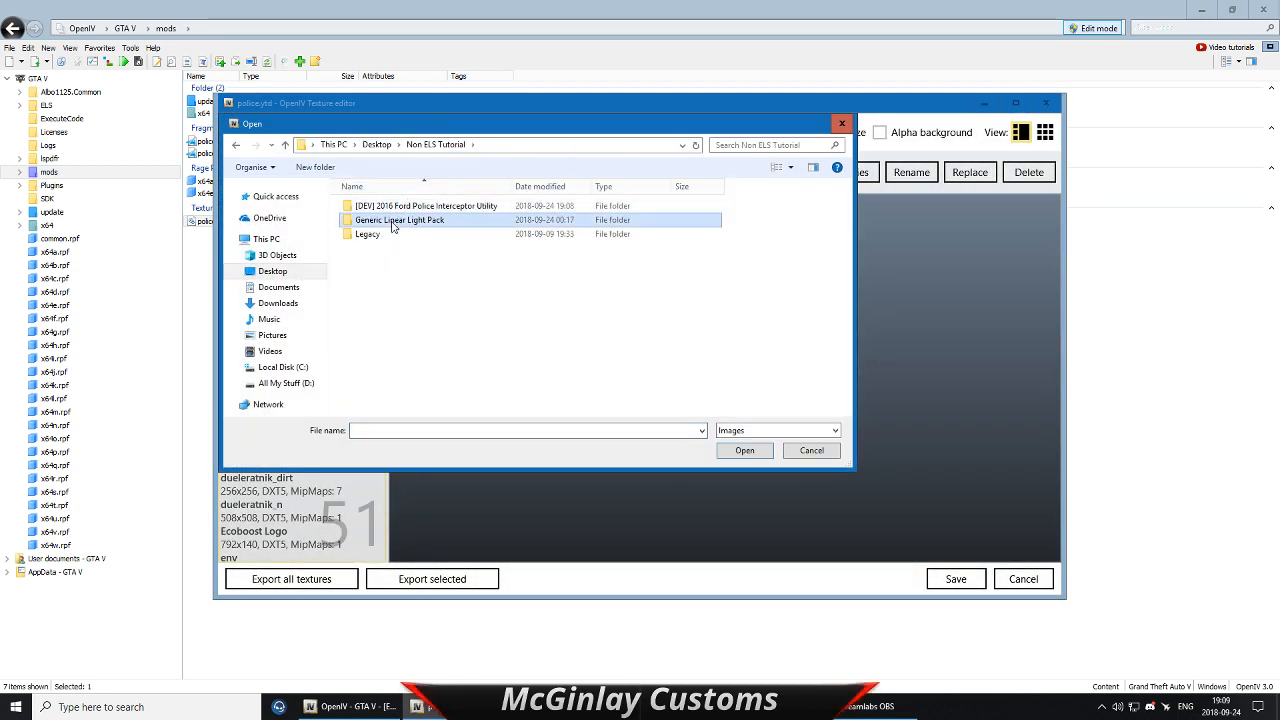
double_click(393, 221)
double_click(395, 234)
drag(515, 215, 390, 245)
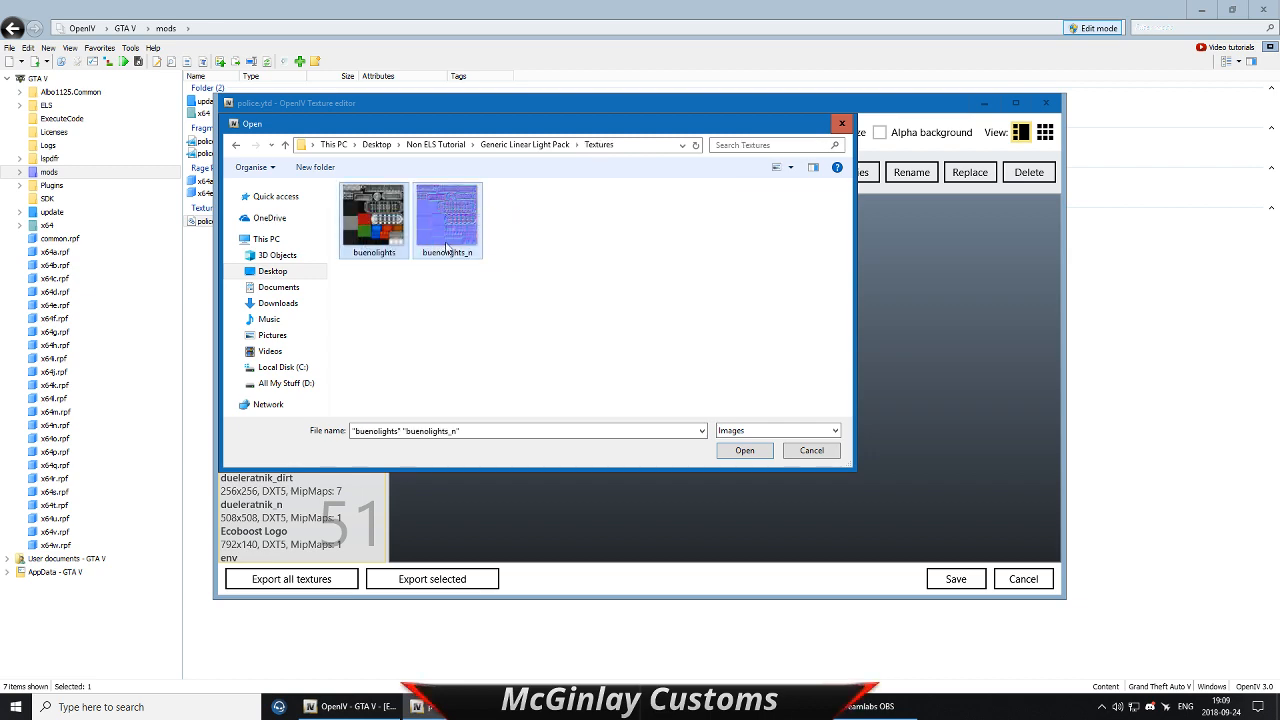
click(745, 457)
click(687, 423)
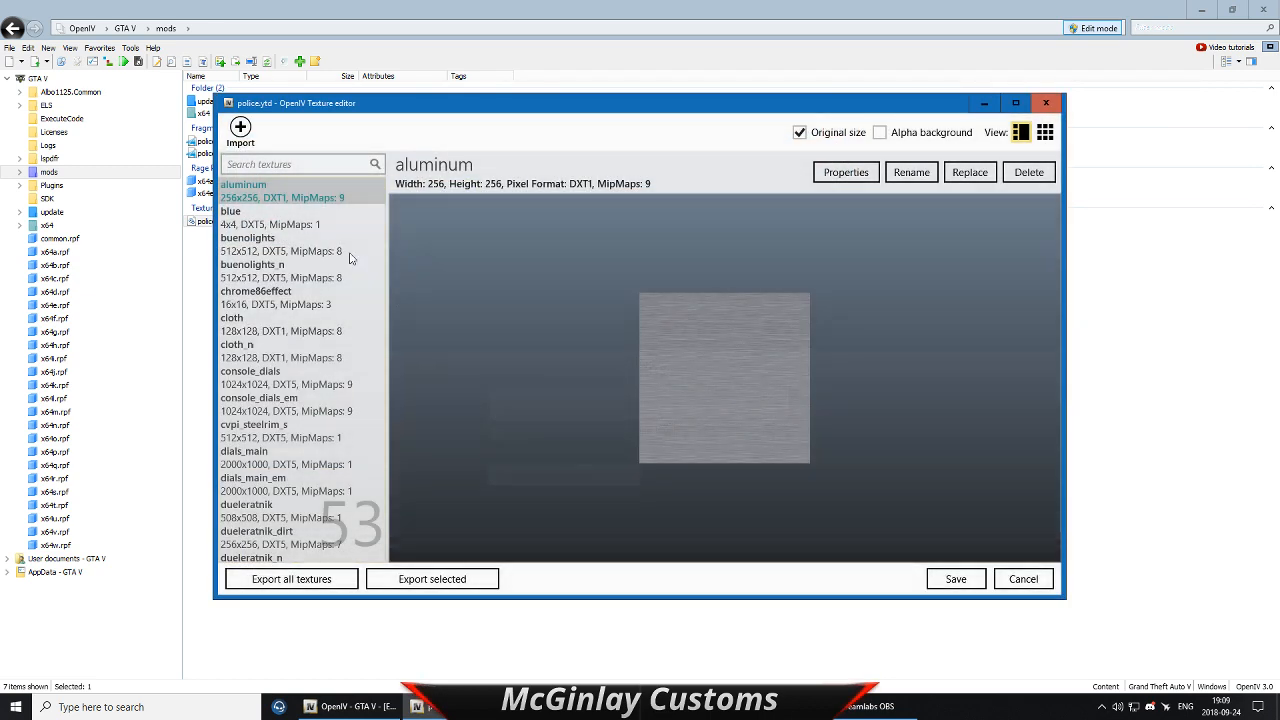
Step: Import emerglights and emerglights_n from the Whelen Legacy folder inside Legacy, and save the police.ytd texture dictionary
click(240, 130)
click(436, 144)
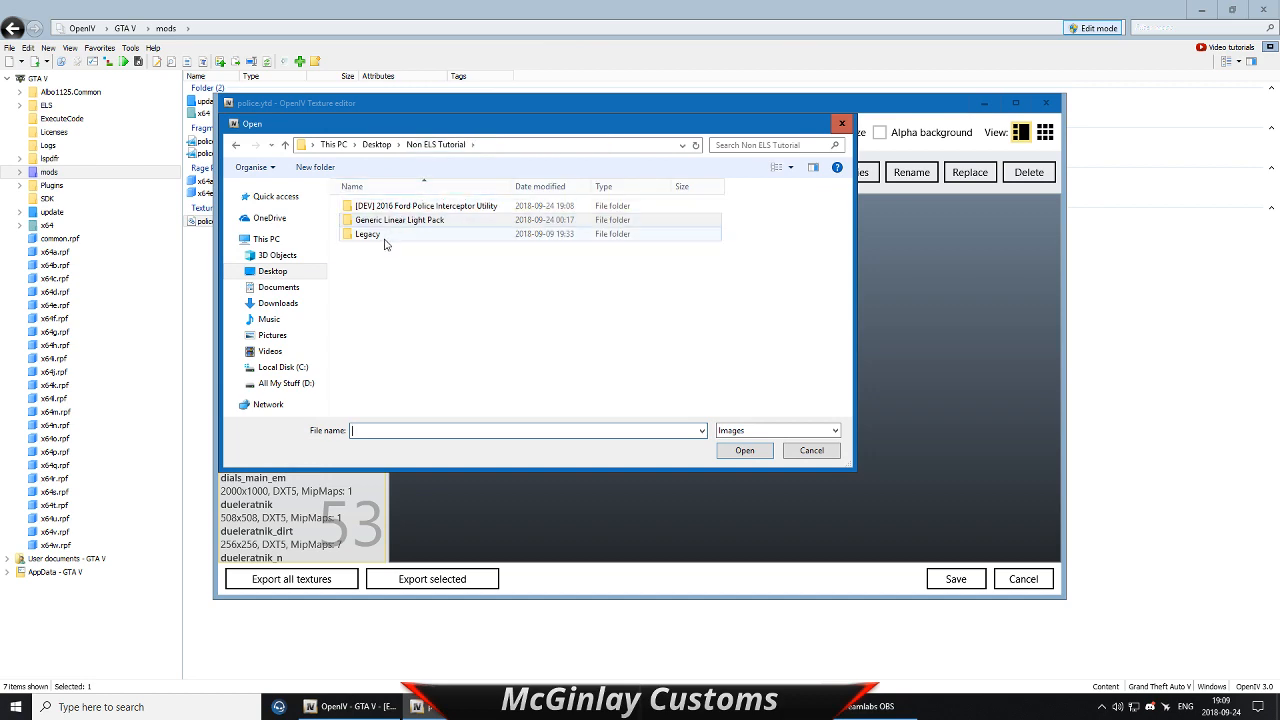
double_click(385, 242)
double_click(380, 206)
drag(500, 250, 350, 195)
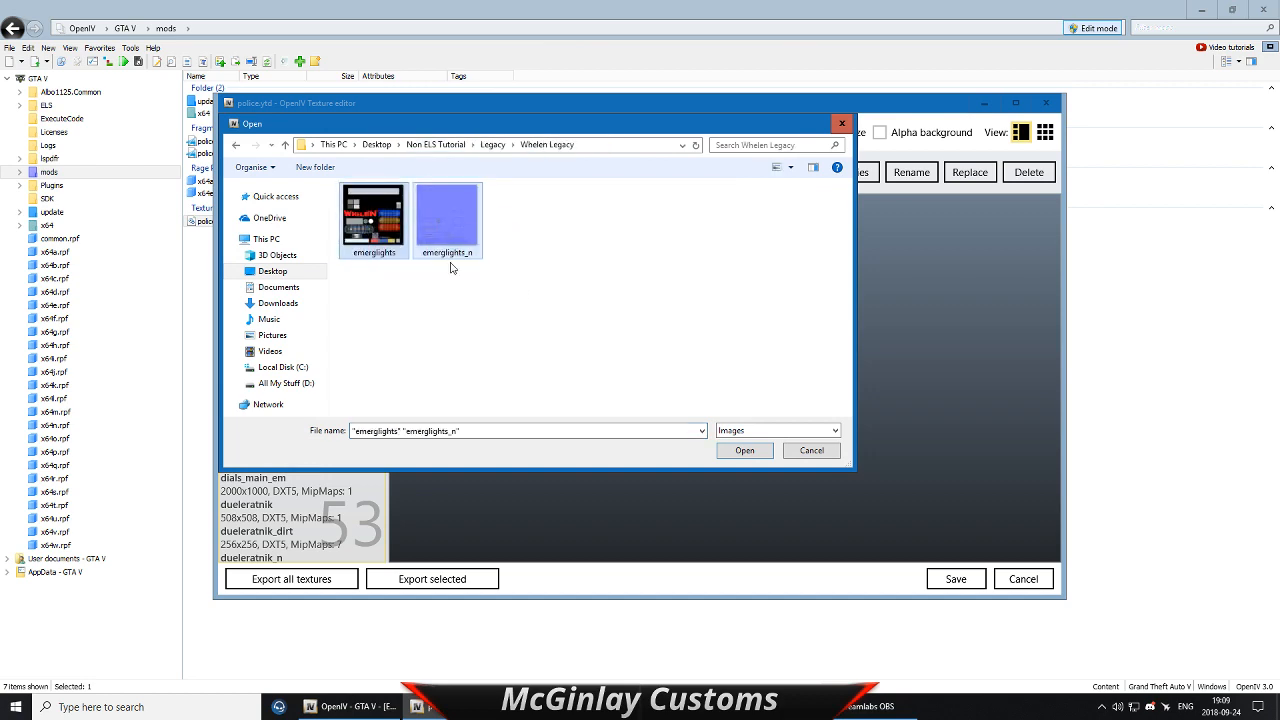
click(745, 450)
click(709, 417)
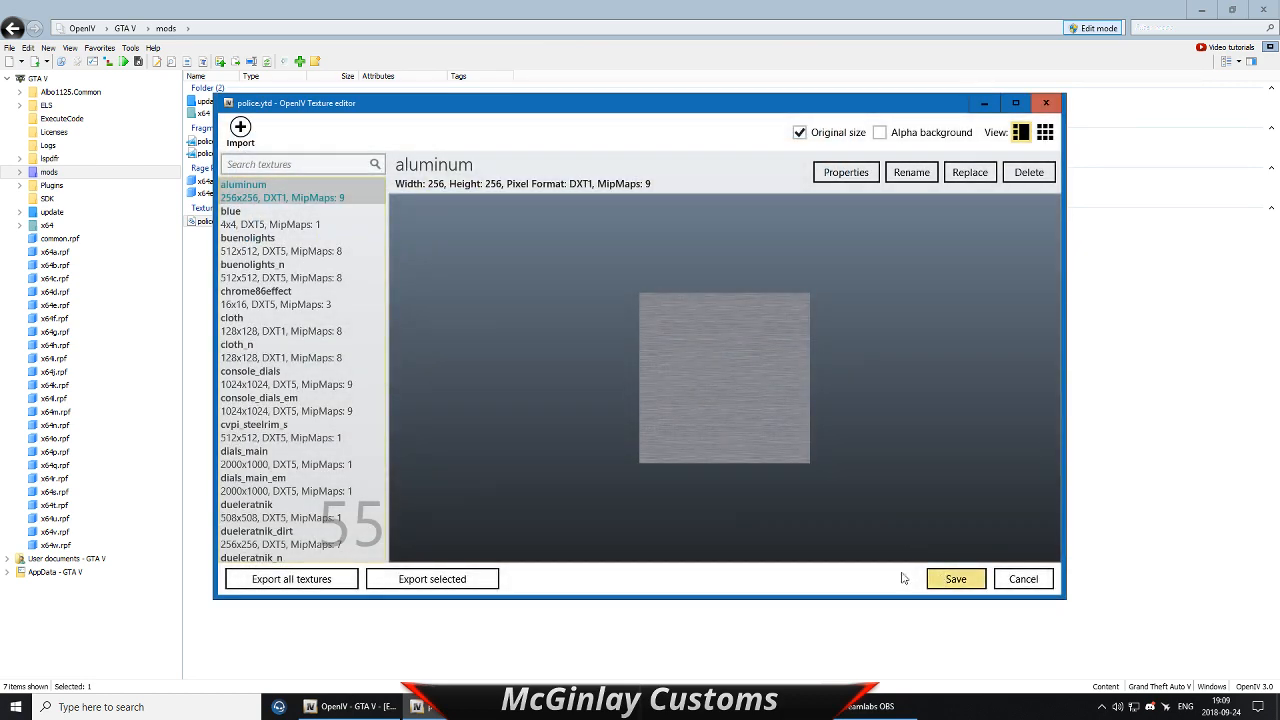
click(953, 578)
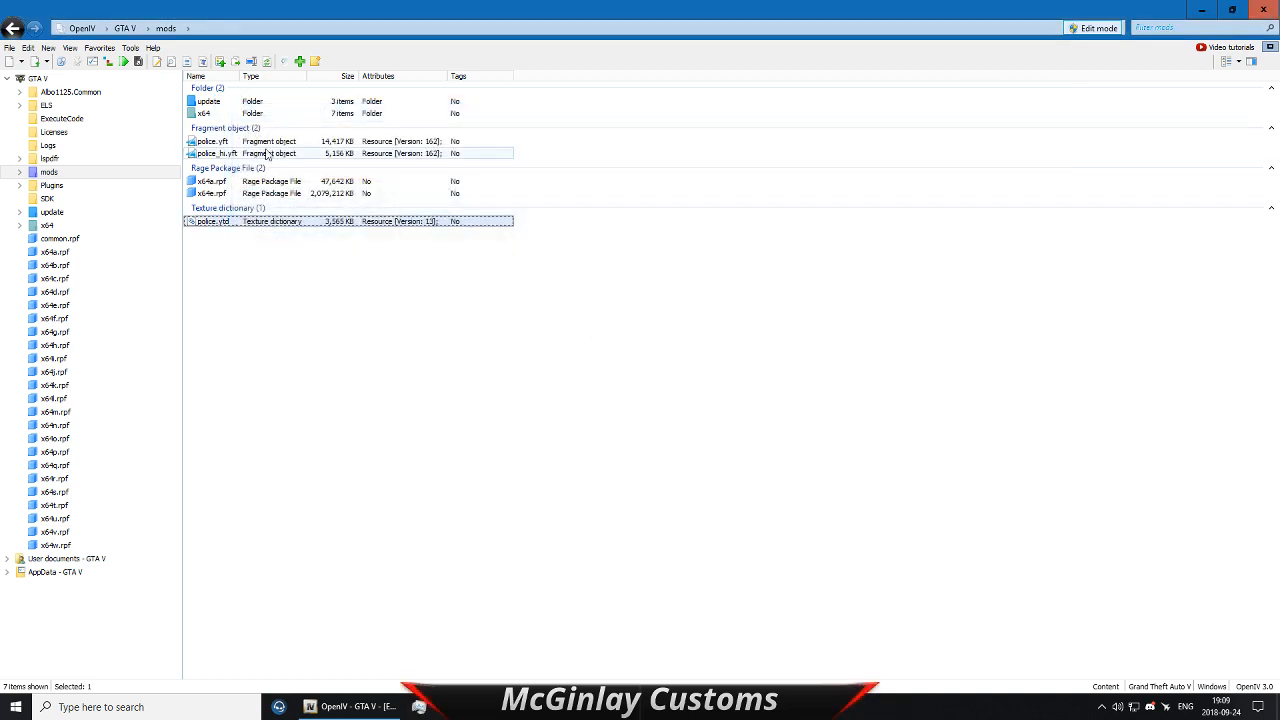
Step: Preview the police.yft model with its textures in the model viewer and close it
double_click(265, 141)
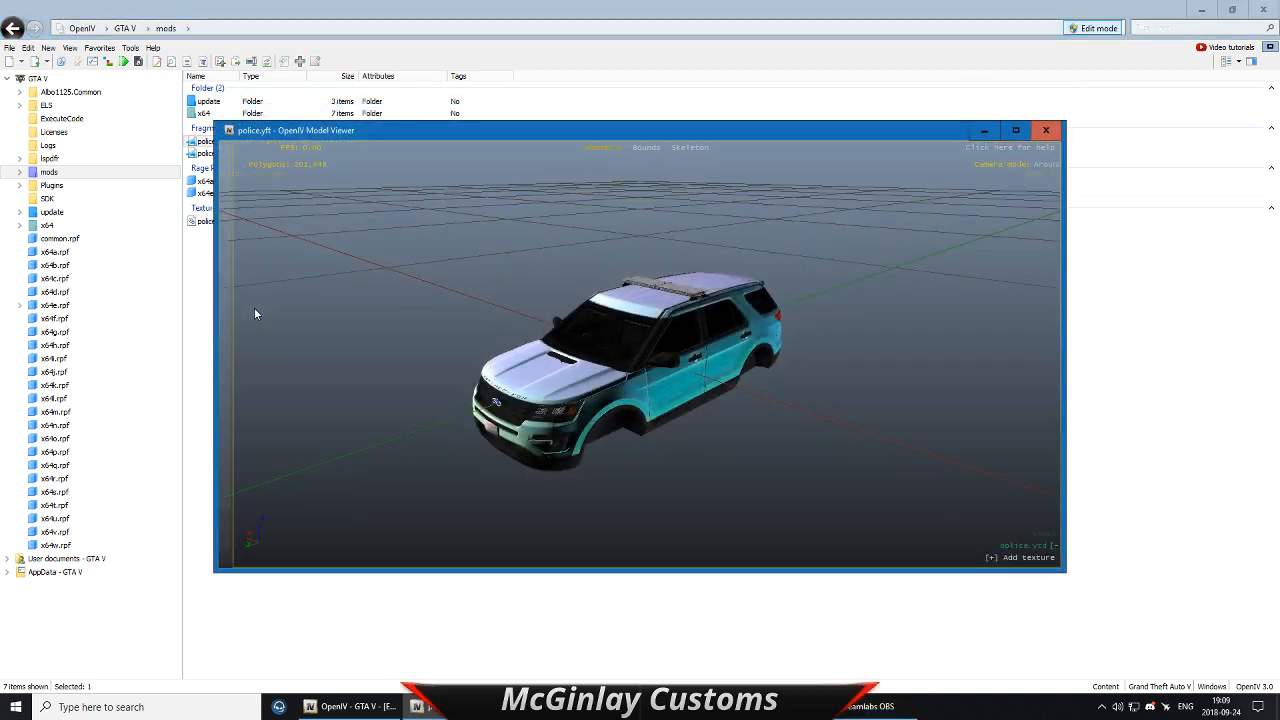
drag(594, 352, 489, 375)
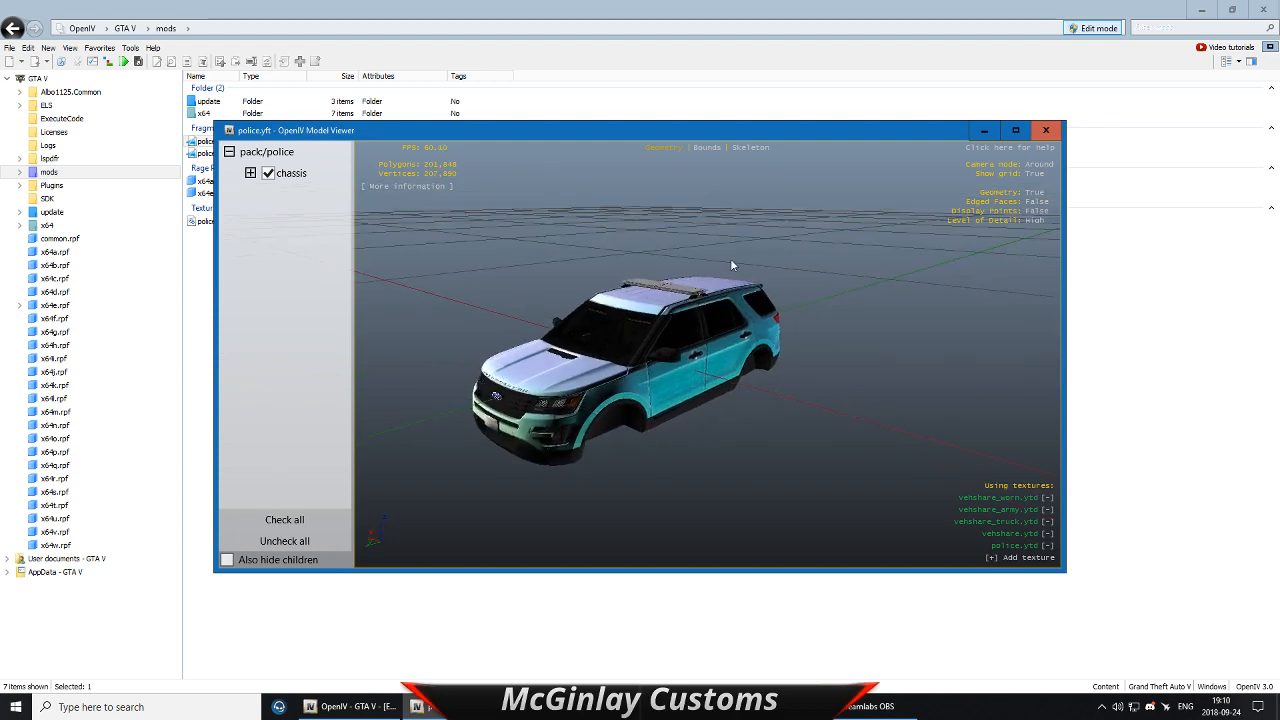
click(1046, 130)
Step: Copy police.yft, police_hi.yft and police.ytd from the mods folder to the desktop, replacing the existing model files there
ctrl+click(358, 222)
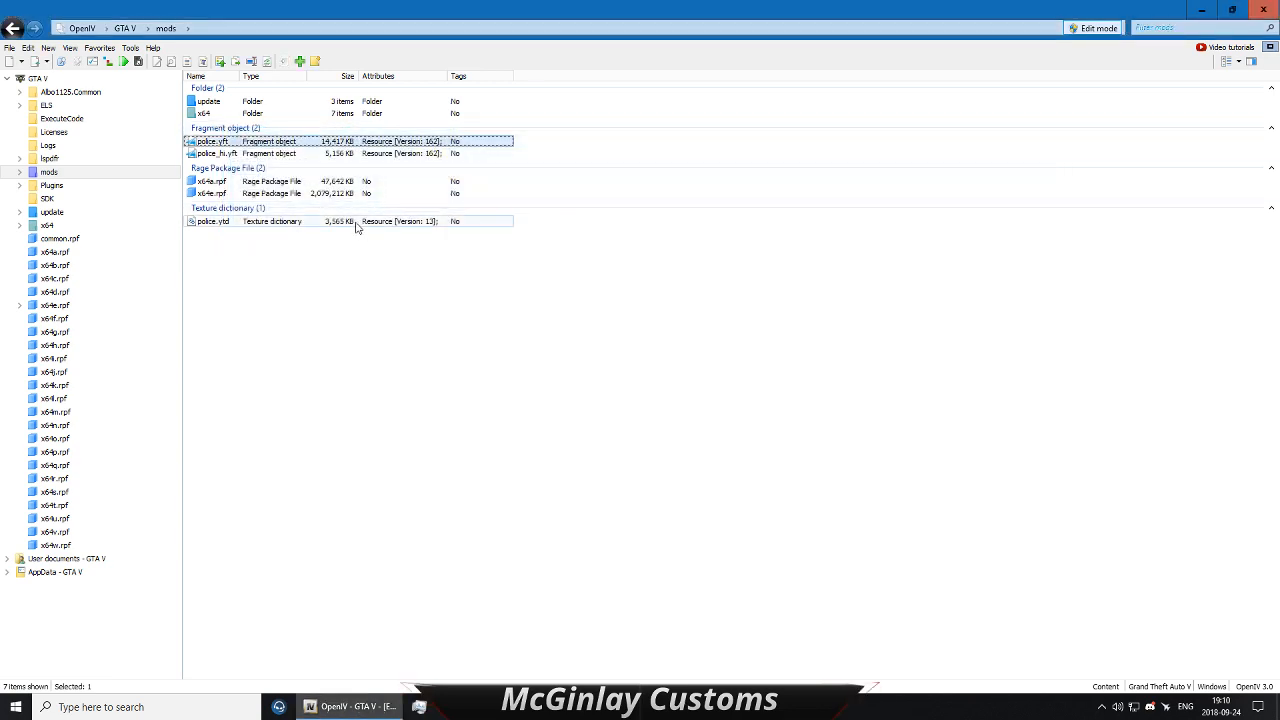
ctrl+click(337, 155)
drag(337, 155, 311, 254)
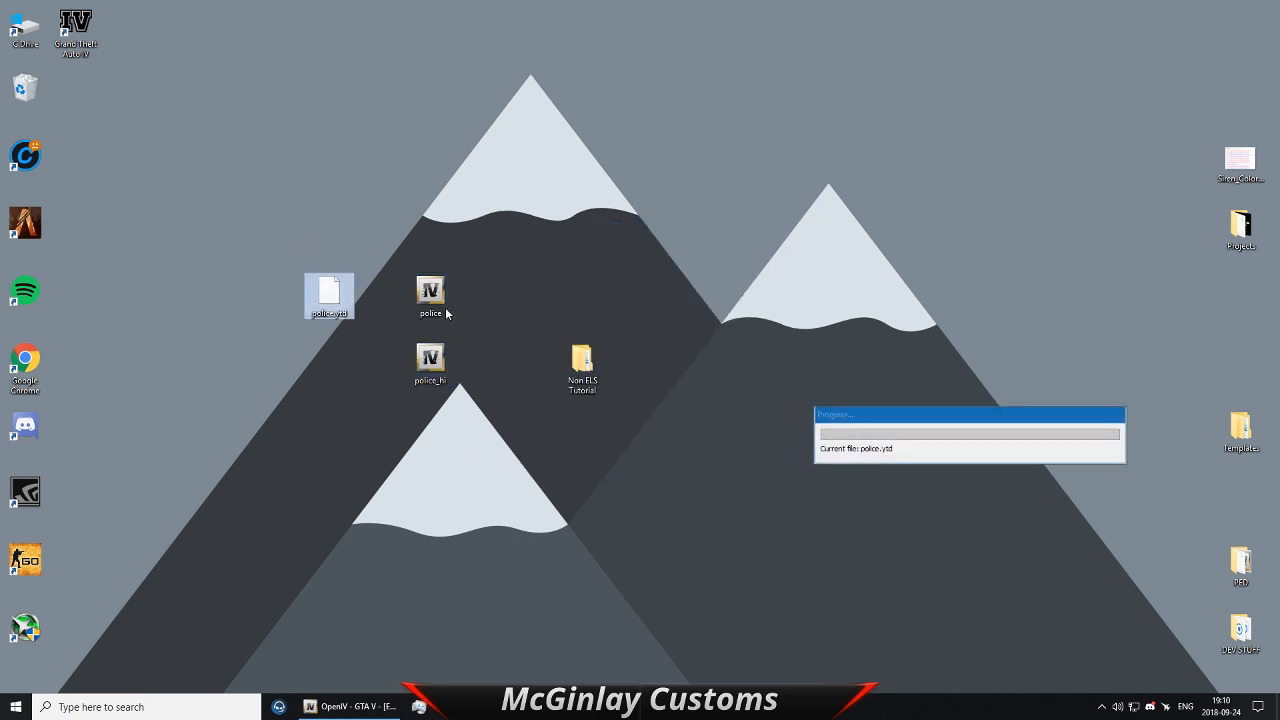
click(370, 706)
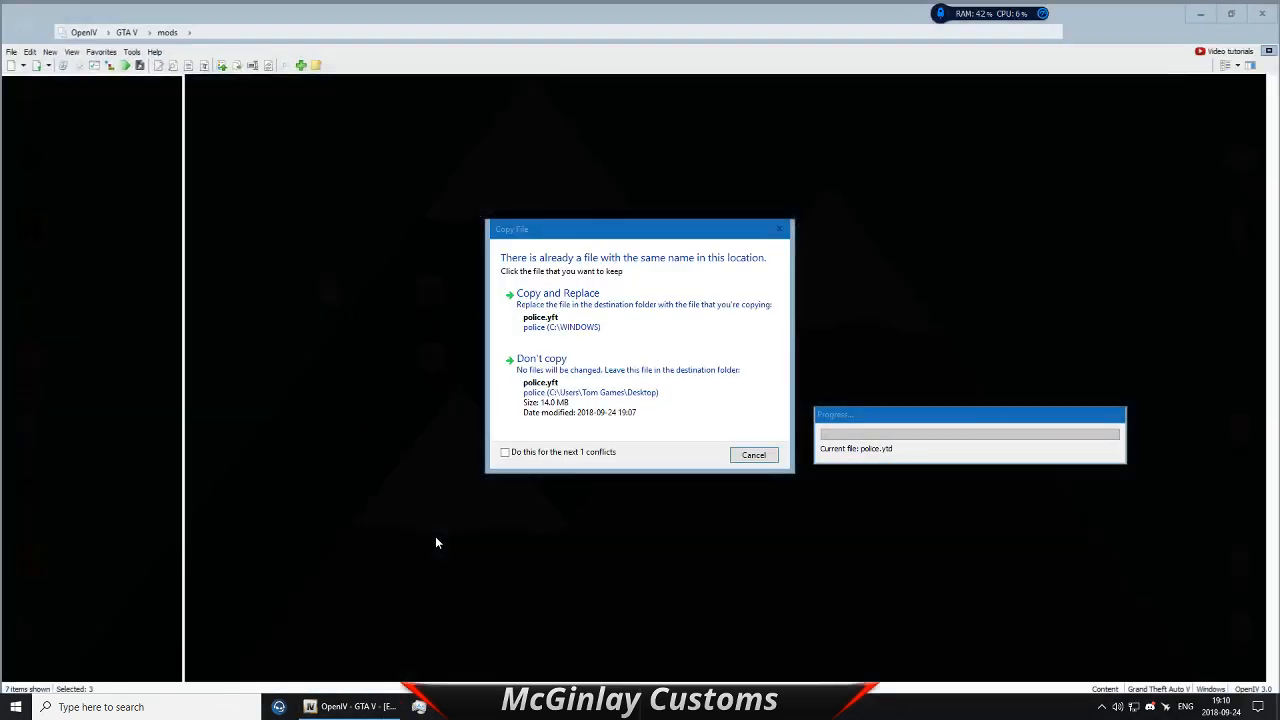
click(575, 318)
click(575, 323)
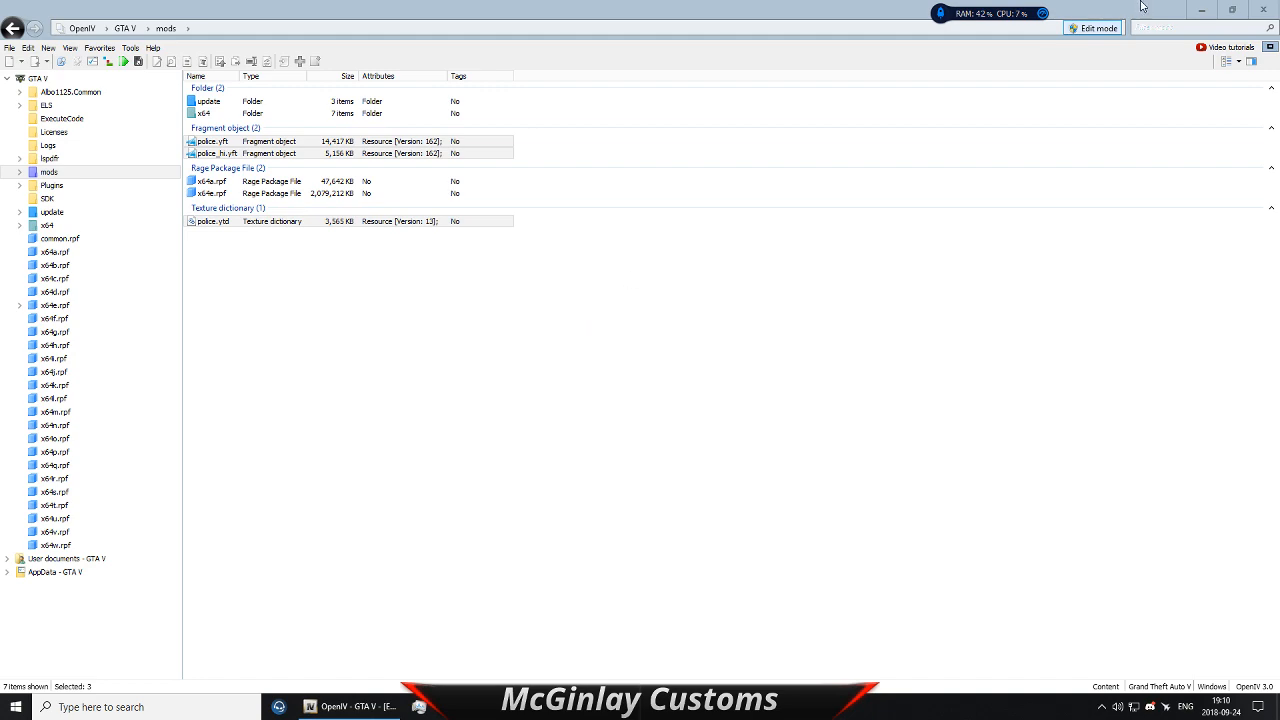
Step: Clear OpenIV from the desktop and move the three police files together next to the Non ELS Tutorial folder
click(1232, 9)
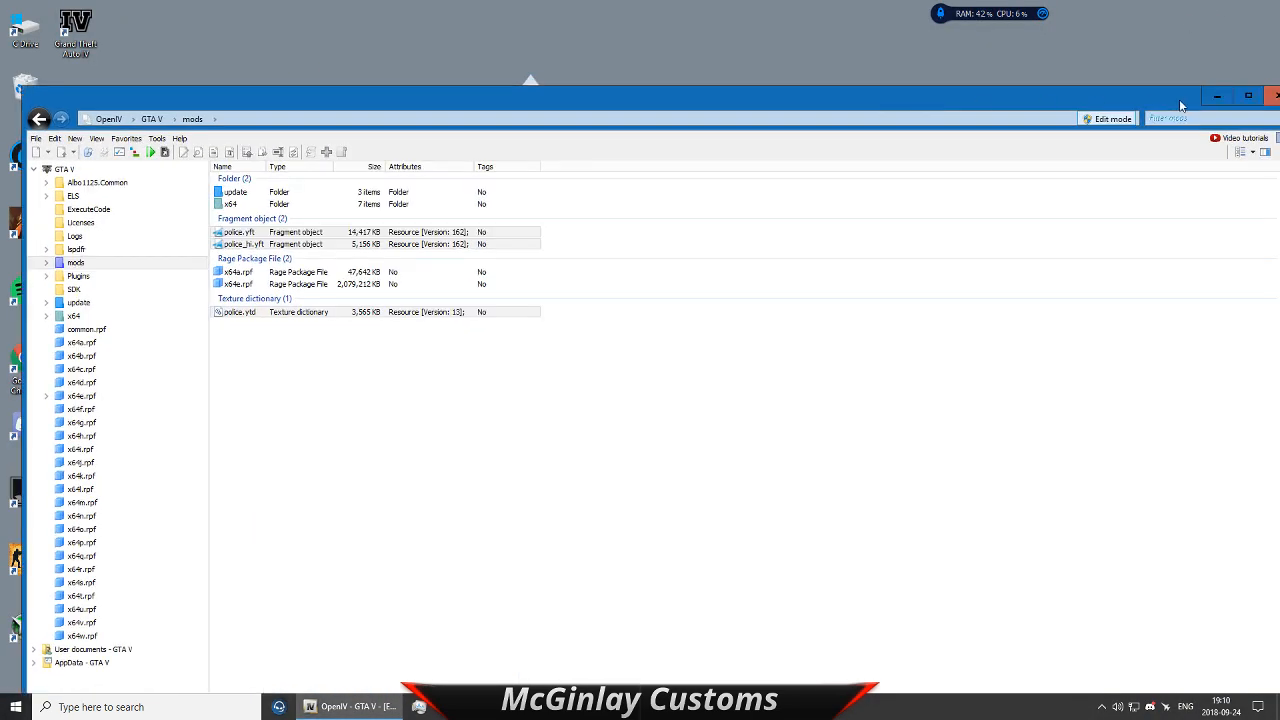
click(1186, 112)
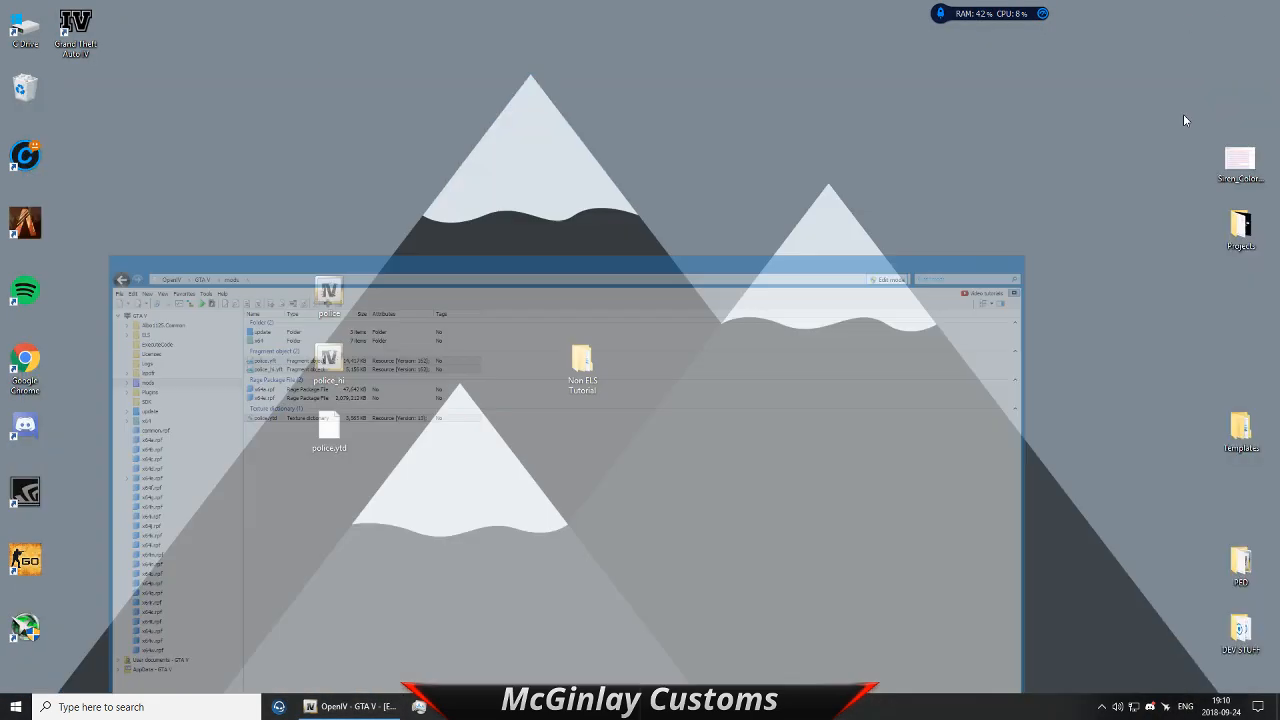
drag(365, 214, 388, 320)
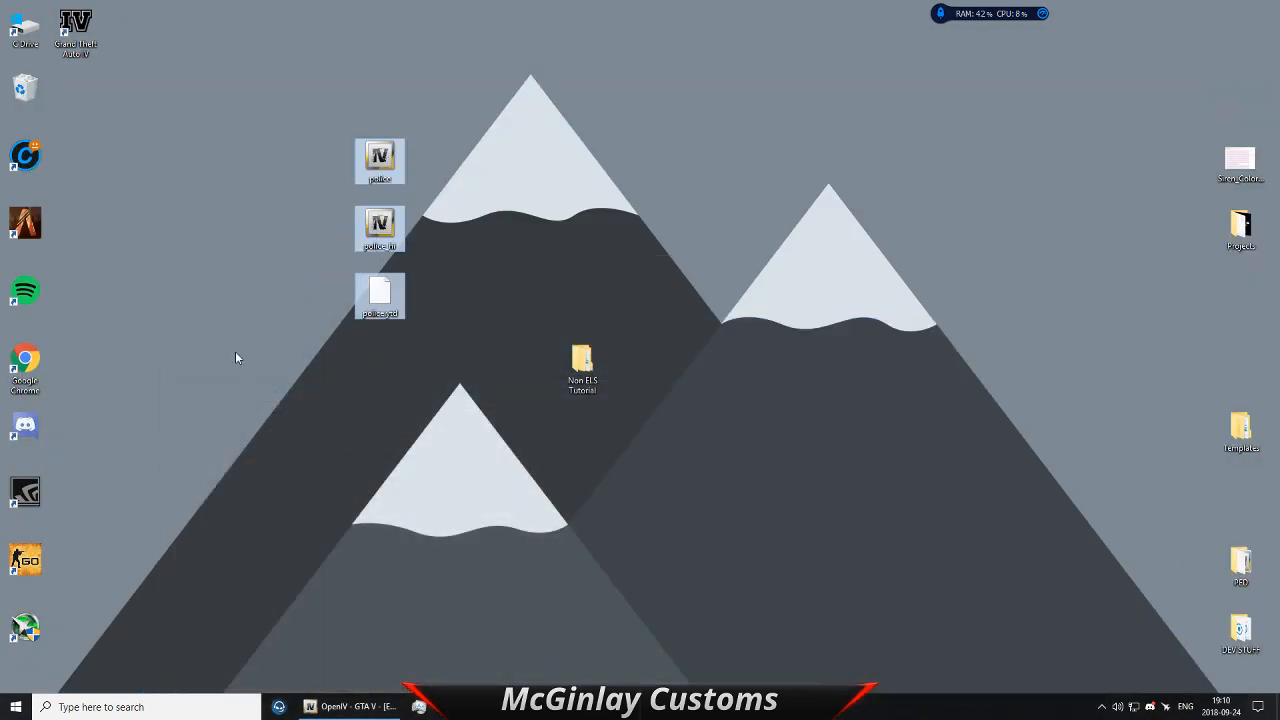
click(237, 357)
drag(318, 110, 490, 305)
click(466, 360)
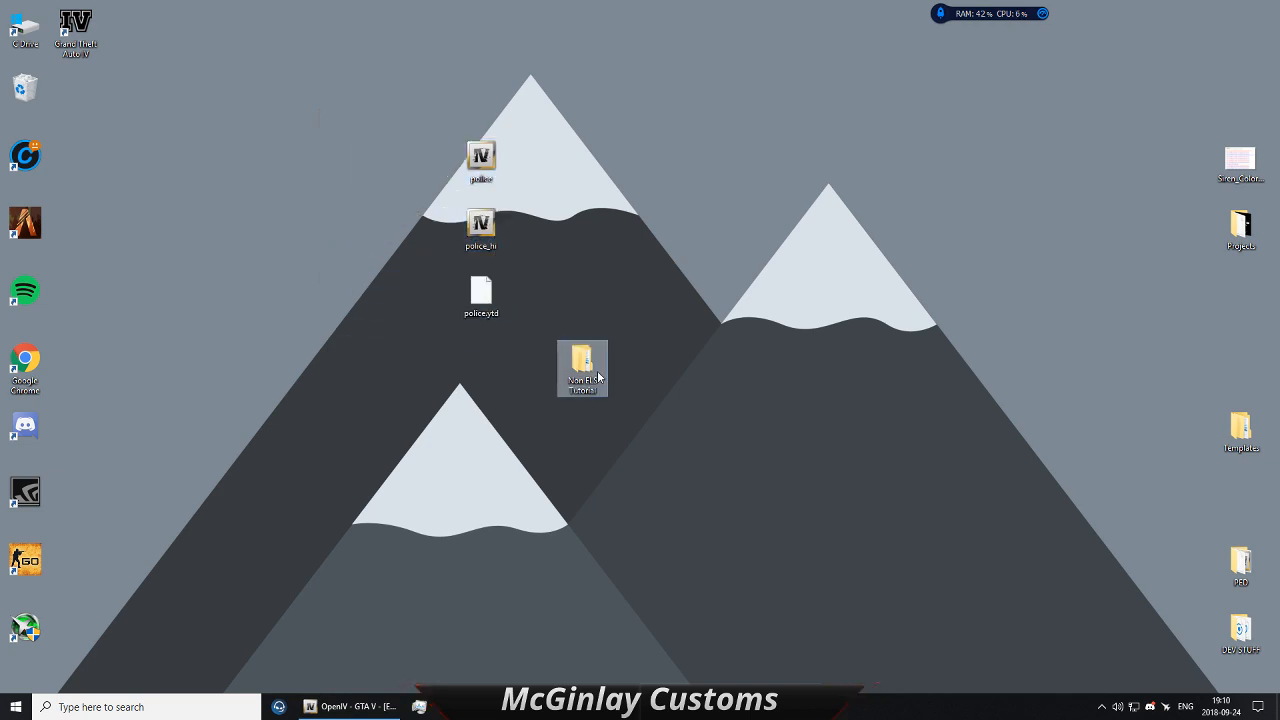
Step: In File Explorer, delete the cache folder from cfx-server-data-master inside FXServer on the C: drive
key(super+e)
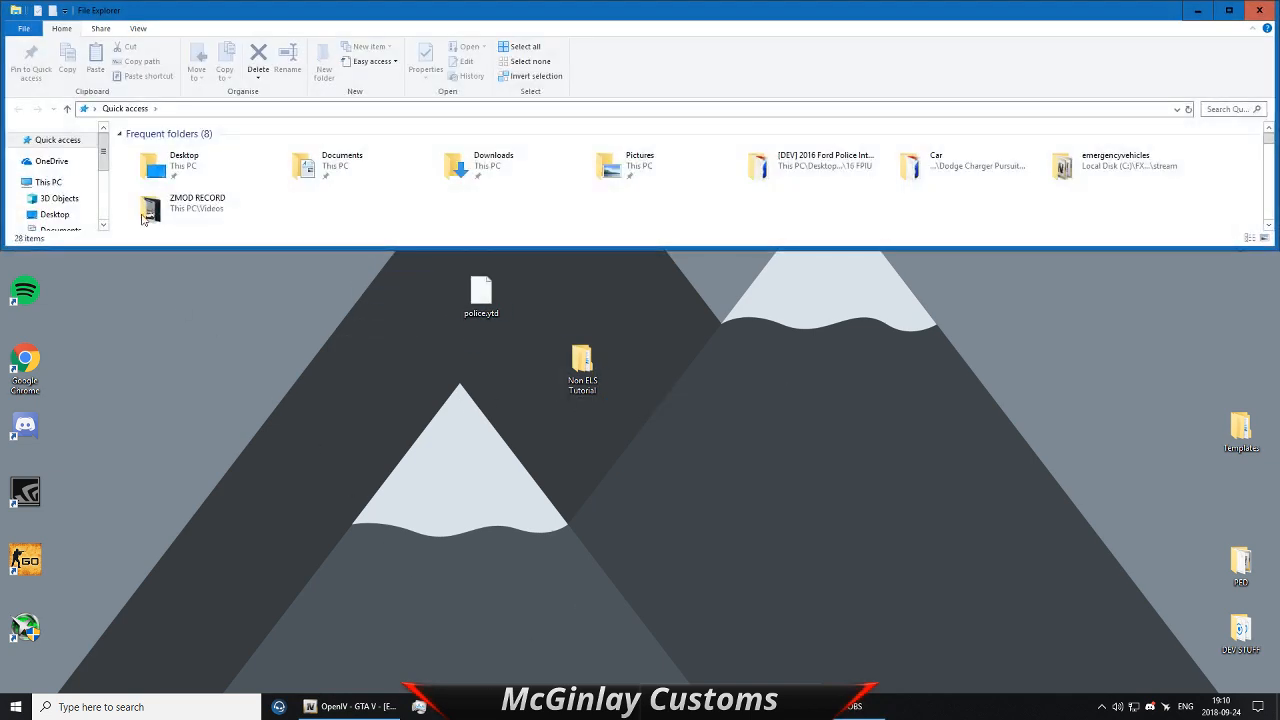
double_click(162, 14)
click(60, 305)
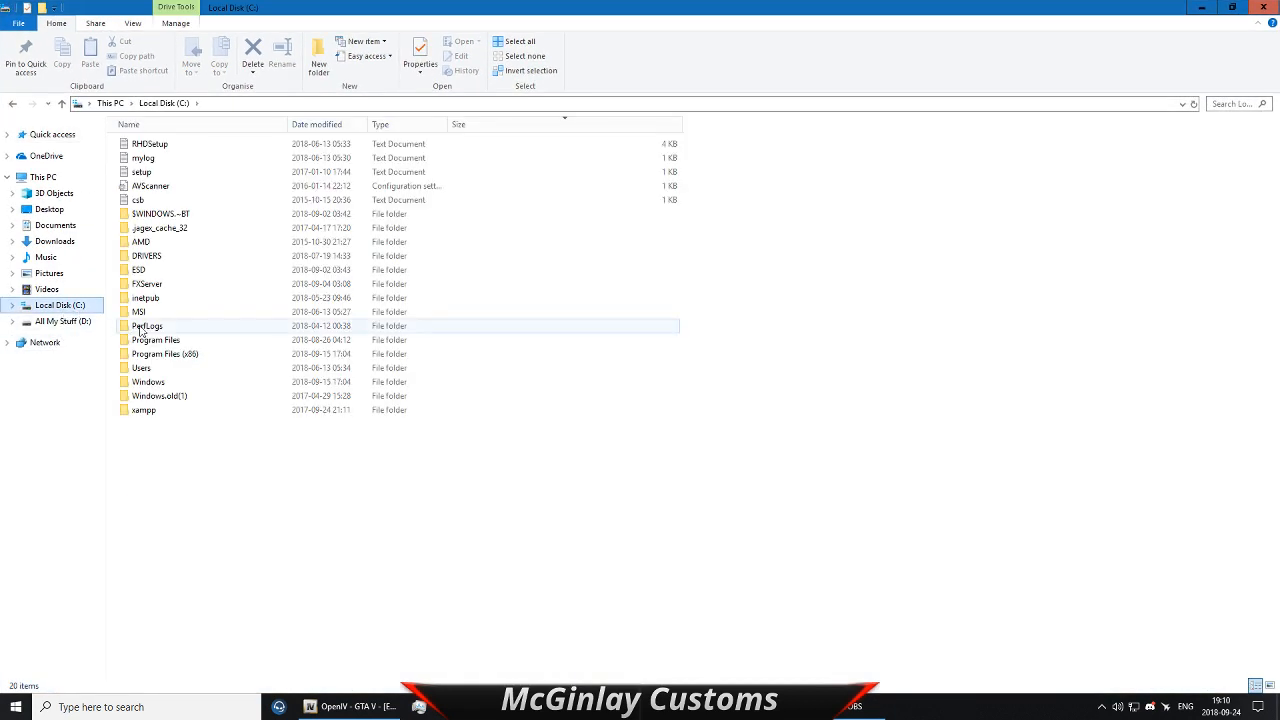
click(147, 284)
double_click(150, 287)
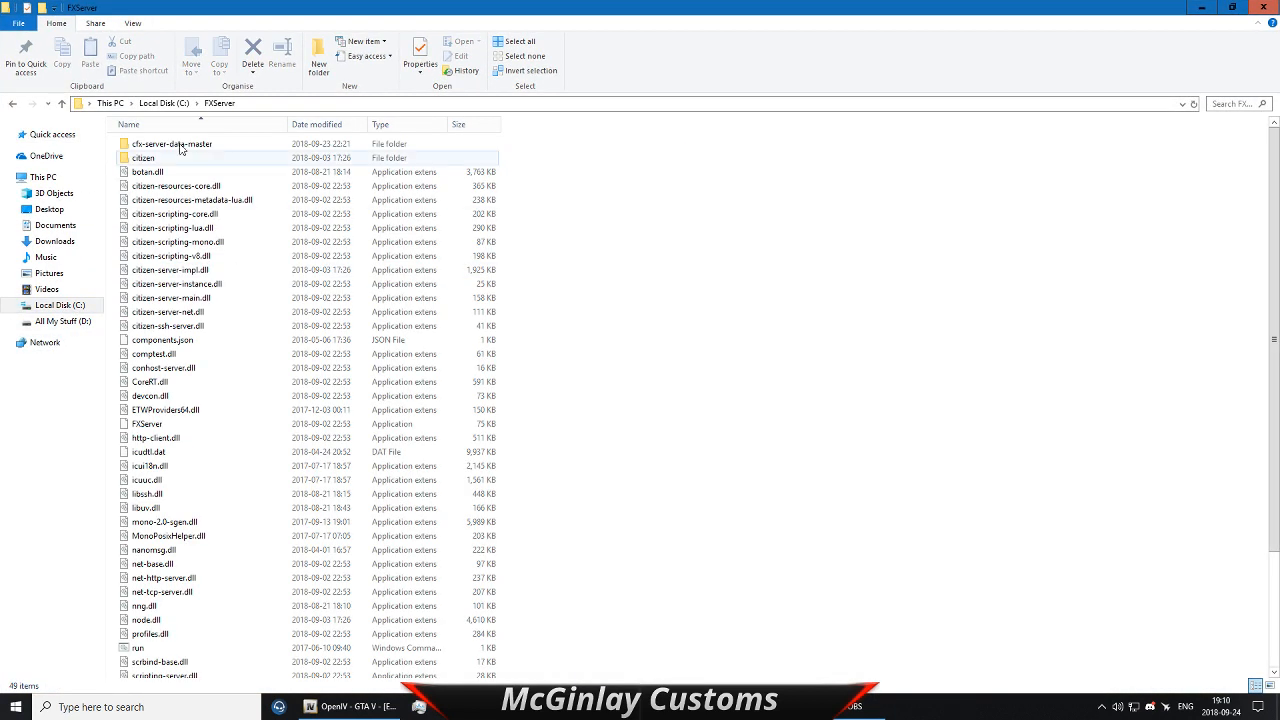
double_click(175, 143)
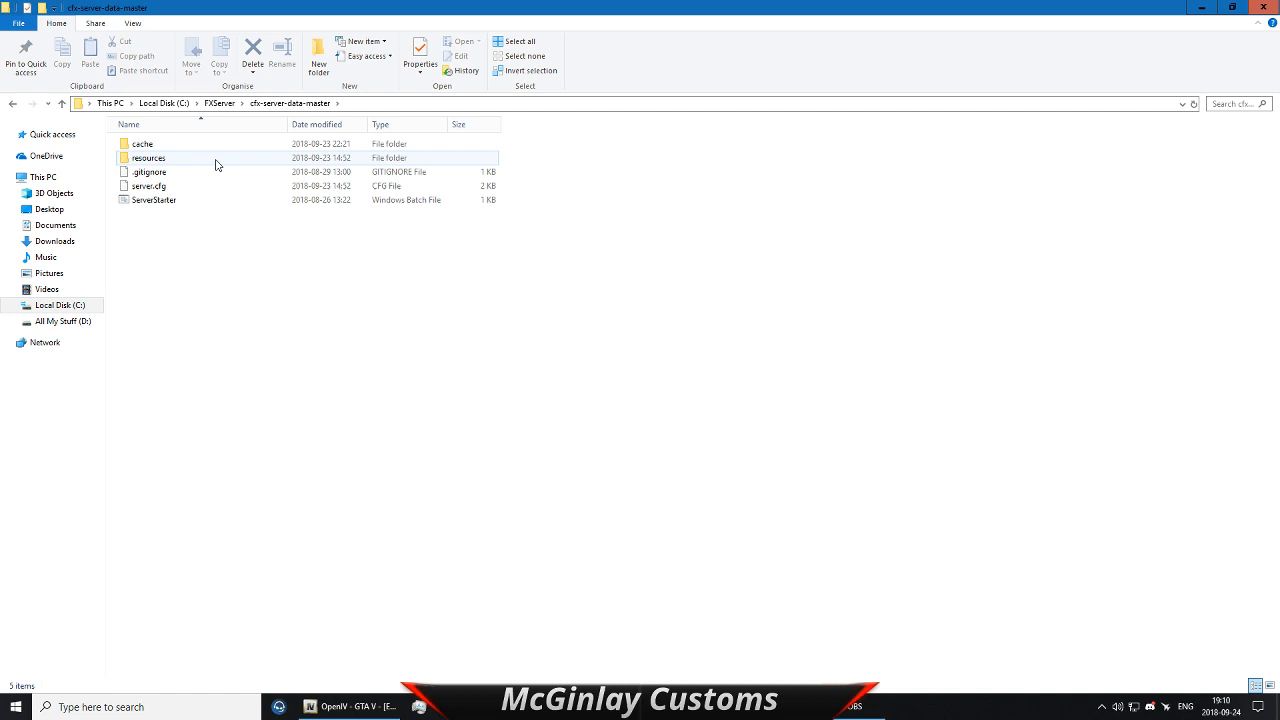
click(178, 150)
key(Delete)
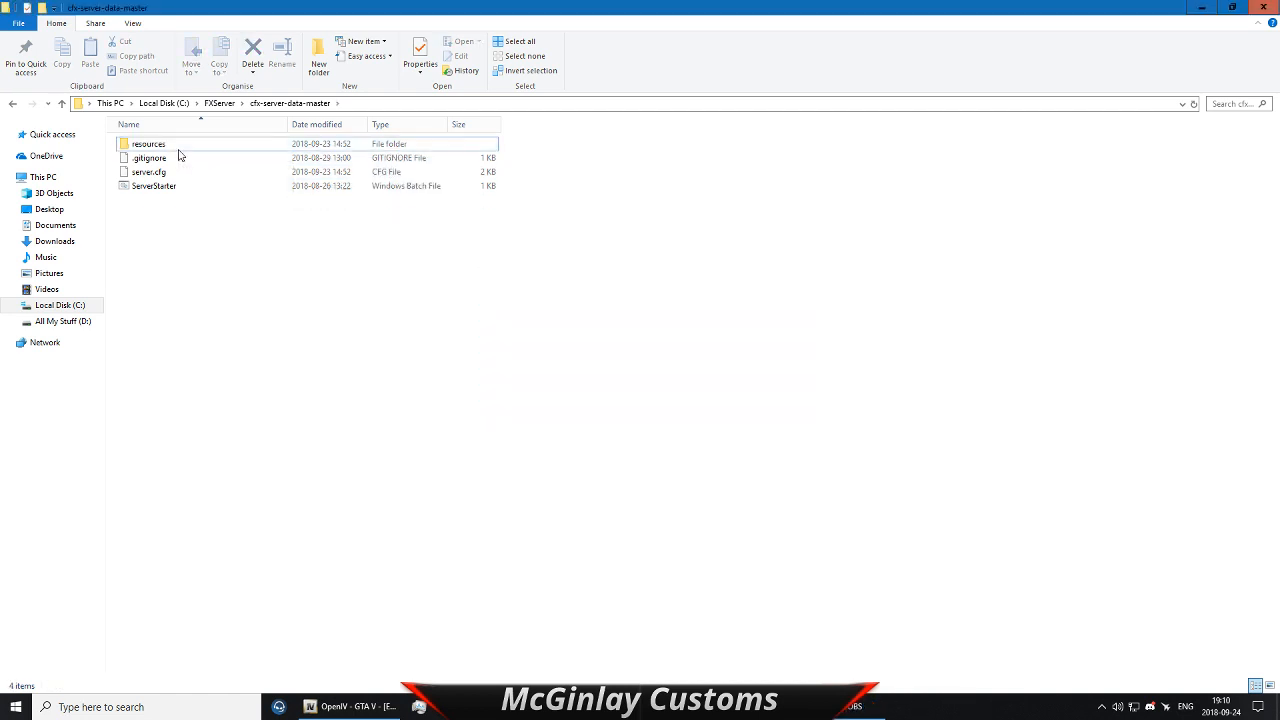
Step: In resources\FPIULLRP\stream\emergencyvehicles, archive the four existing police files in a RAR named POLICEOLD
double_click(181, 149)
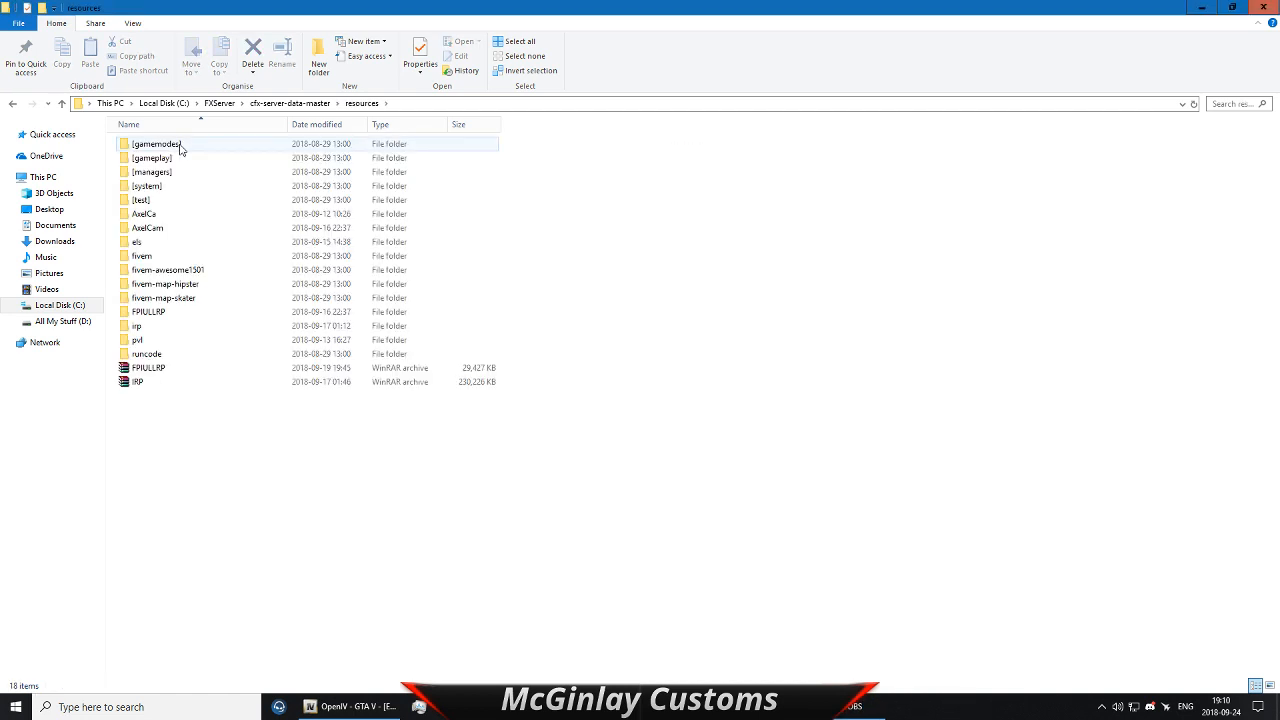
double_click(164, 311)
double_click(163, 143)
double_click(163, 146)
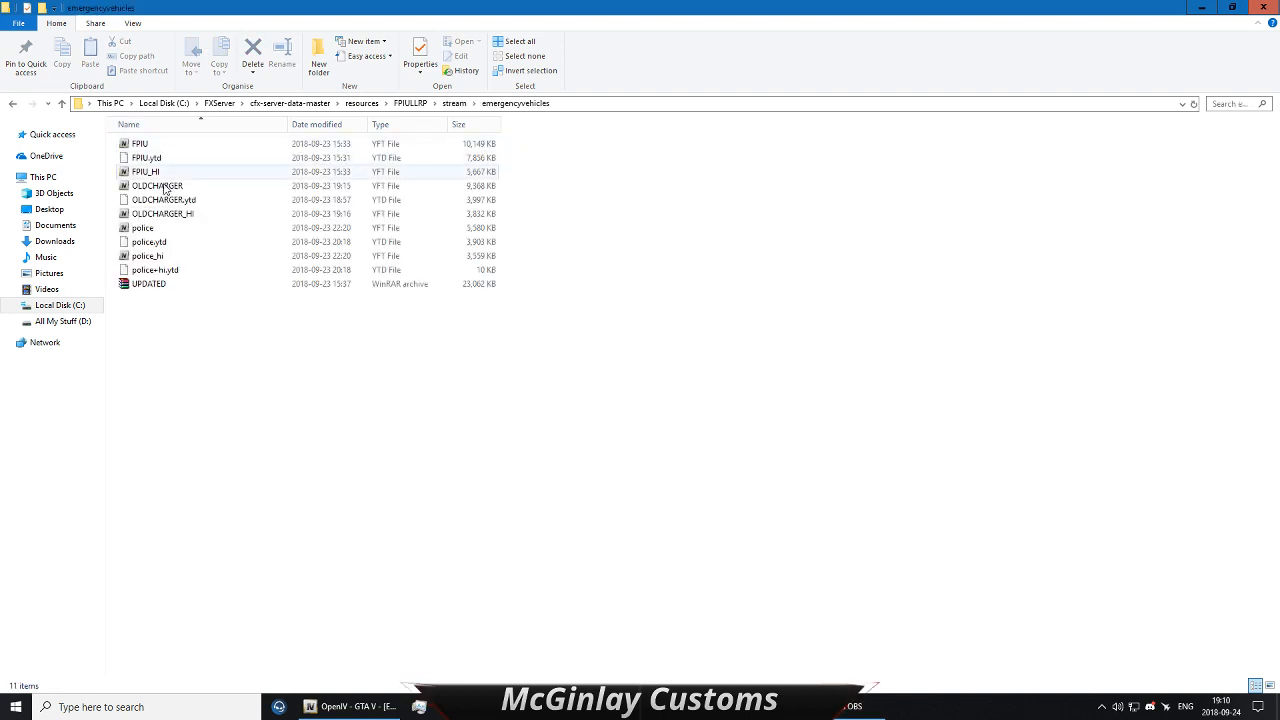
click(152, 270)
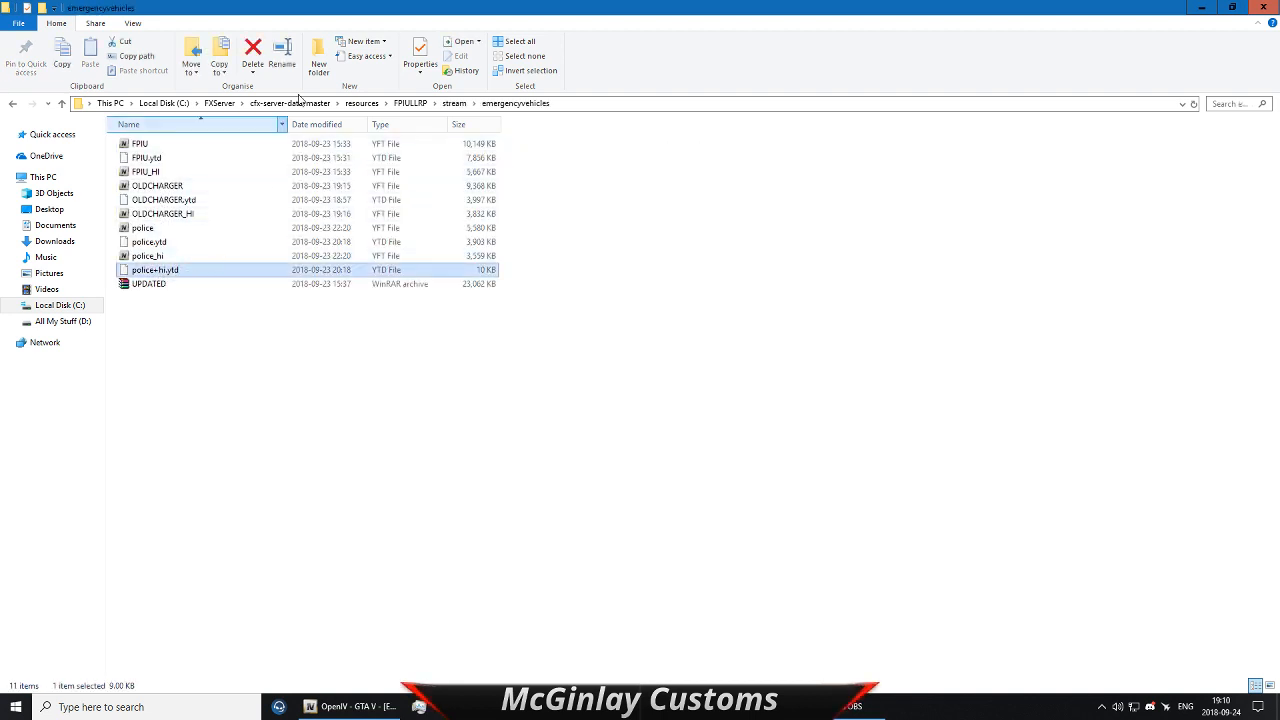
shift+click(145, 229)
right_click(155, 247)
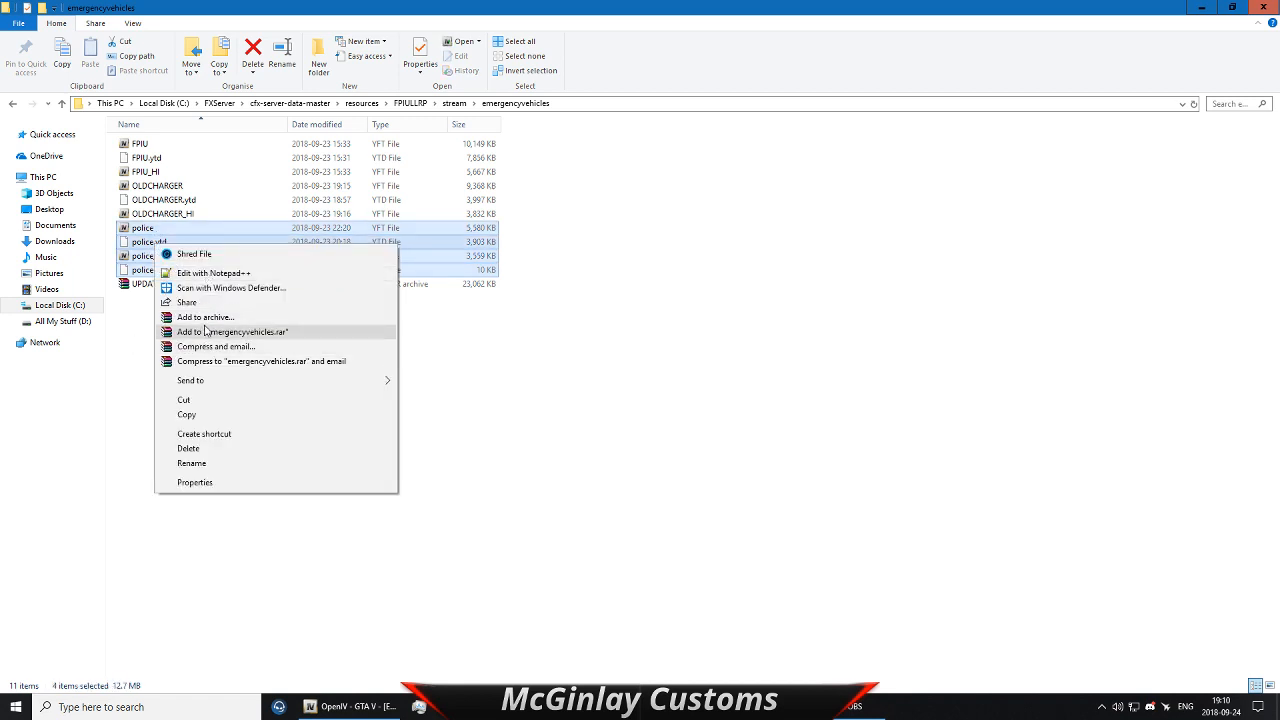
click(205, 320)
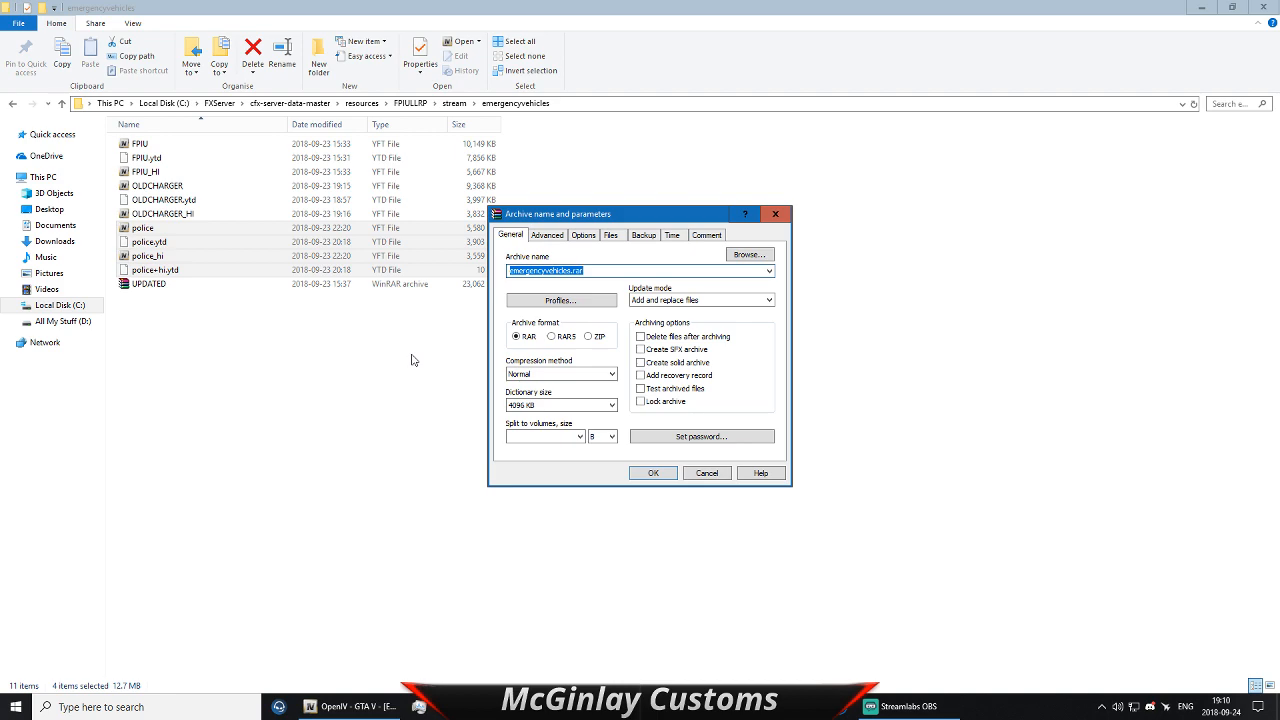
text(F)
text(OLICEOLD)
key(Return)
Step: Put the new police, police_hi and police.ytd files from the desktop into emergencyvehicles in place of the old police files
drag(590, 6, 949, 352)
drag(615, 138, 971, 531)
double_click(777, 352)
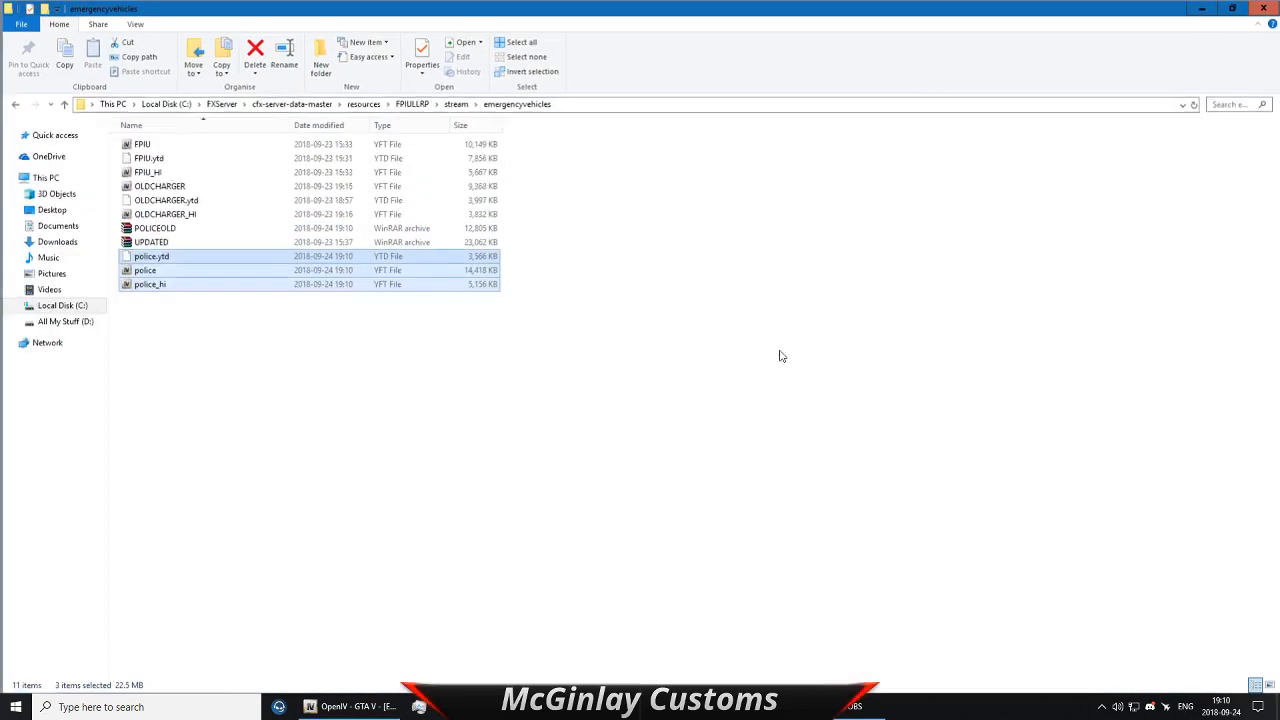
Step: Review the three new police files in emergencyvehicles and the __resource, carcols and carvariations files in the FPIULLRP resource folder
drag(178, 311, 141, 256)
drag(124, 309, 154, 258)
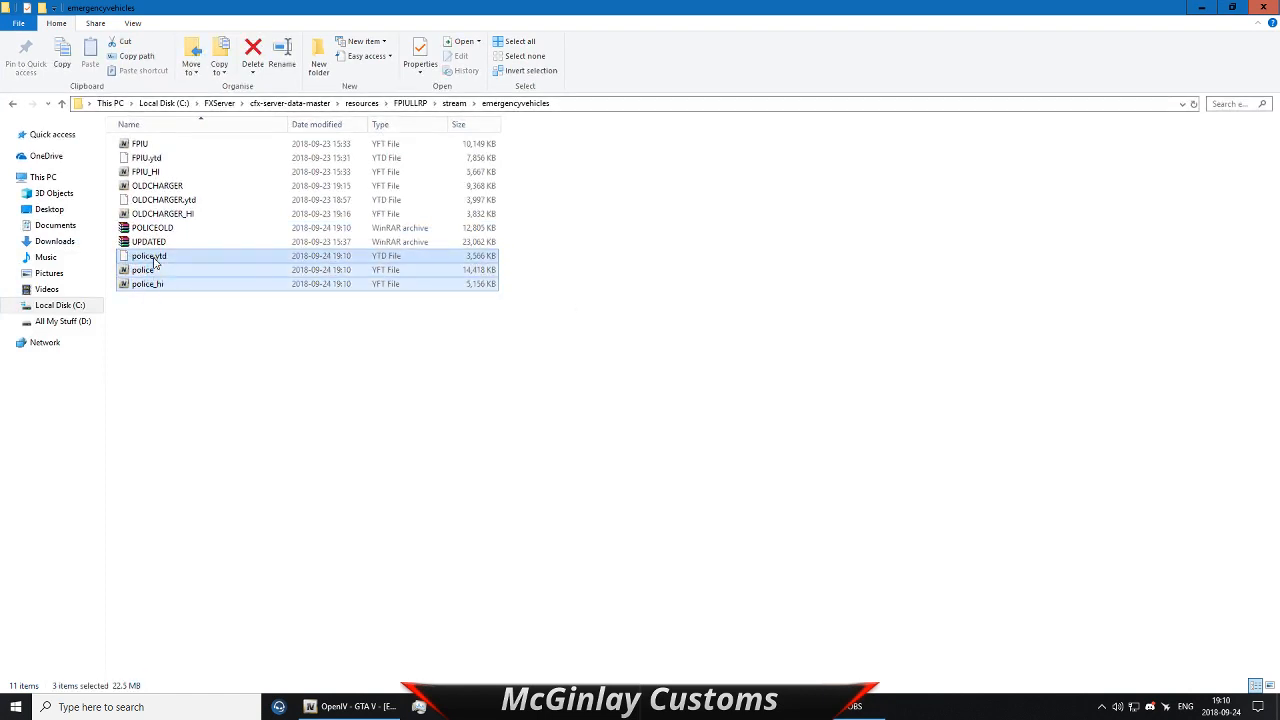
drag(234, 391, 176, 262)
click(12, 103)
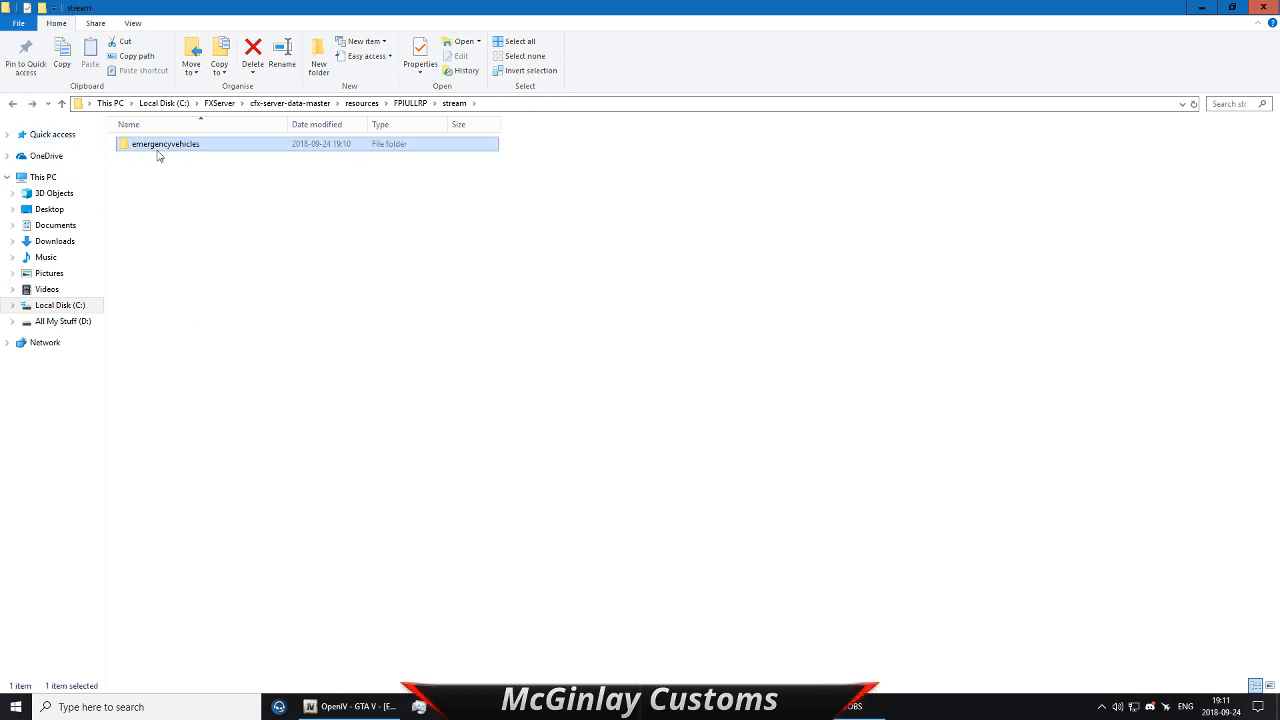
click(12, 103)
drag(222, 198, 163, 215)
click(163, 208)
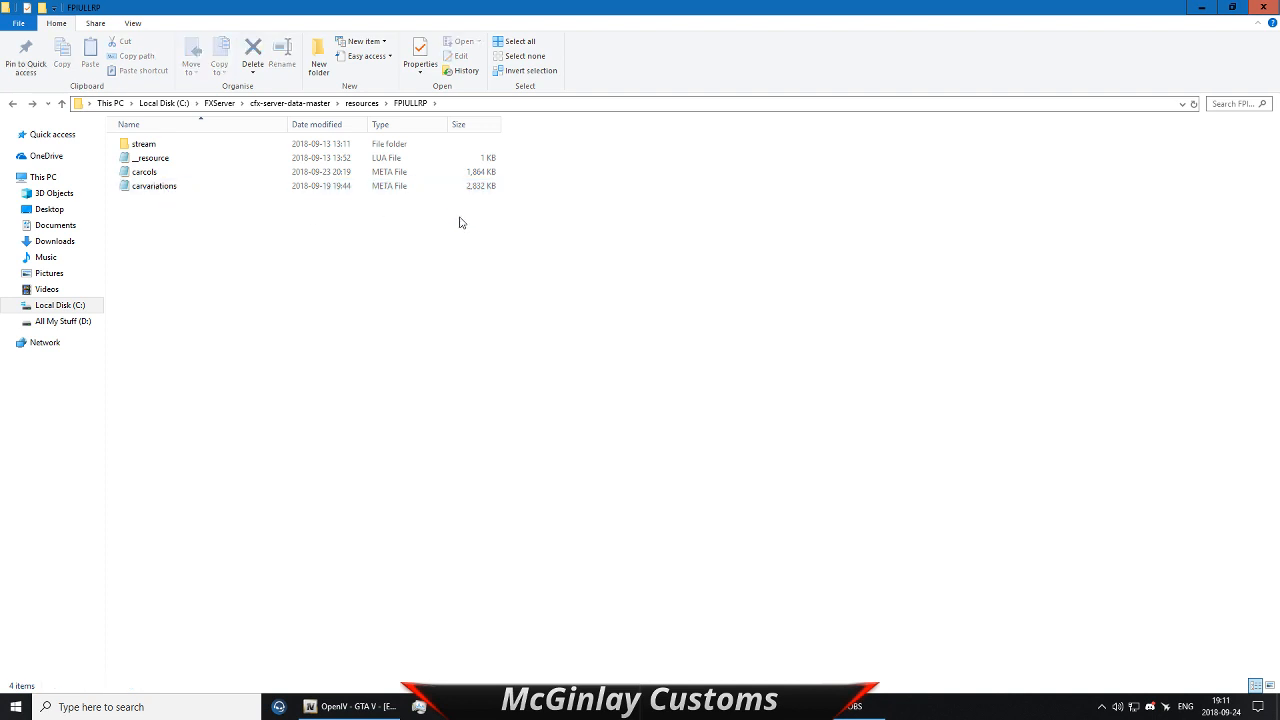
drag(157, 216, 136, 159)
click(141, 202)
Step: Go back to C:\FXServer\cfx-server-data-master and start the FiveM server with the ServerStarter batch file
click(228, 104)
click(172, 104)
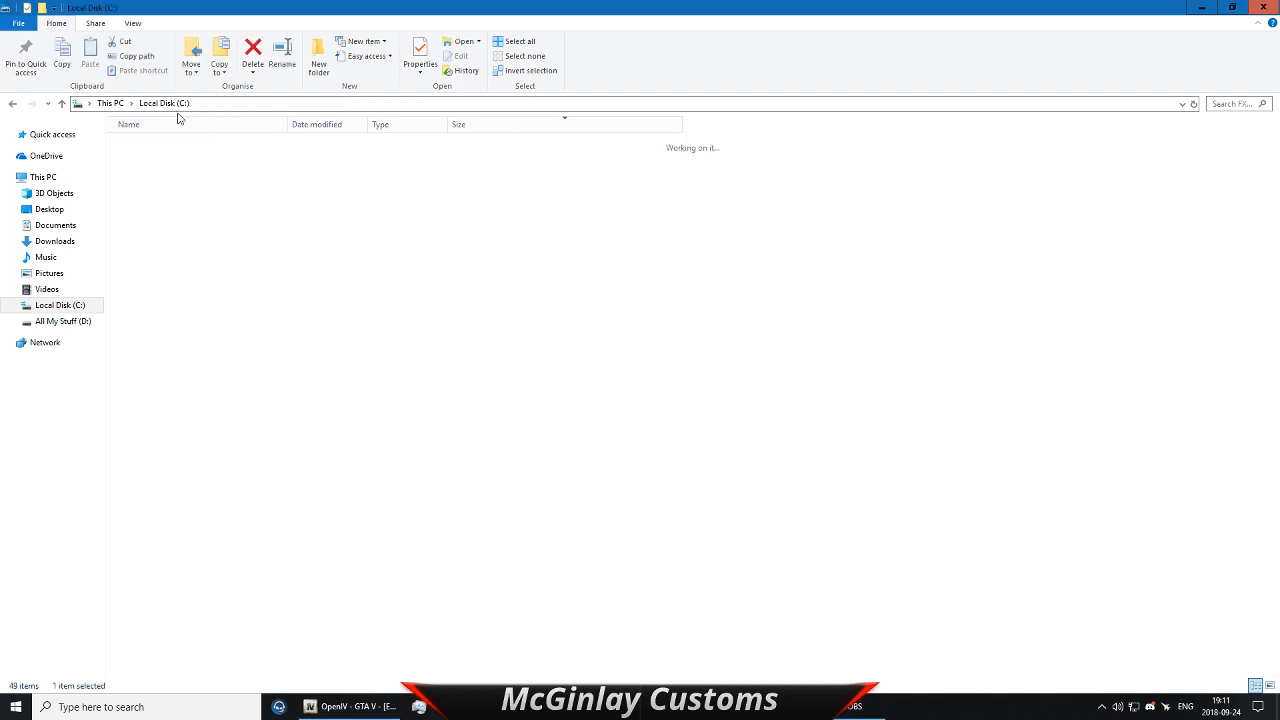
double_click(173, 284)
double_click(160, 144)
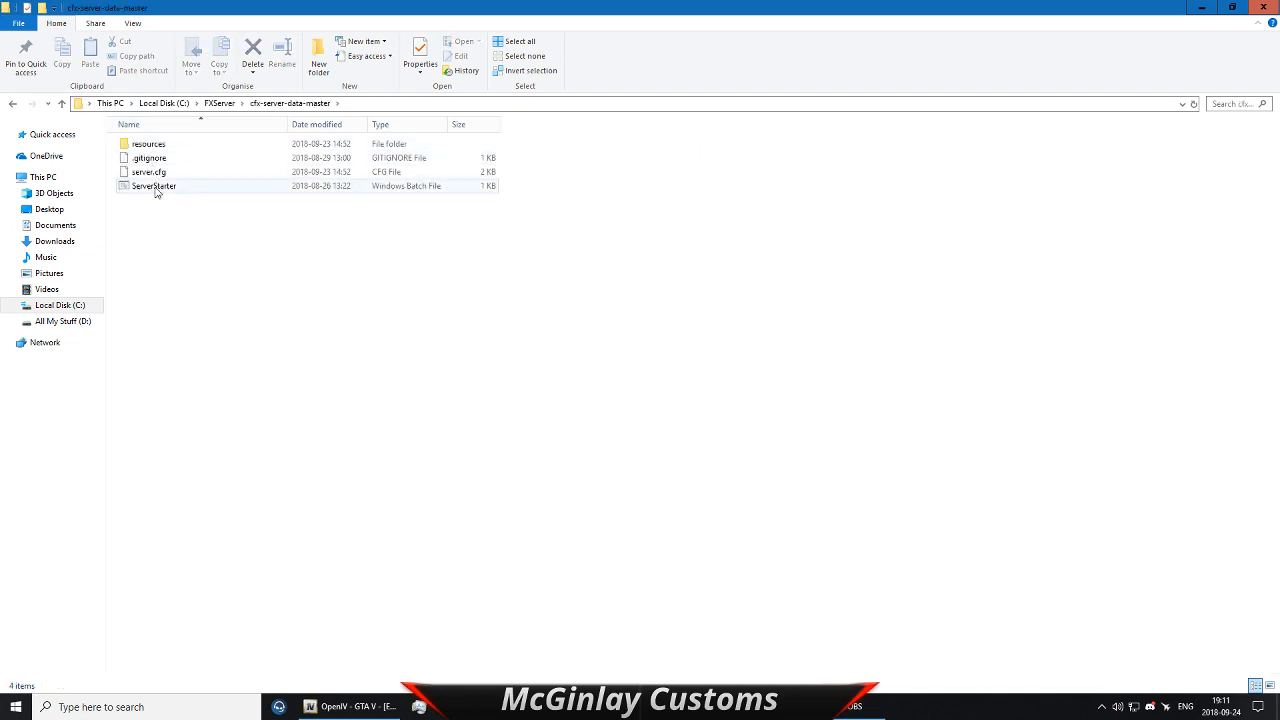
double_click(155, 187)
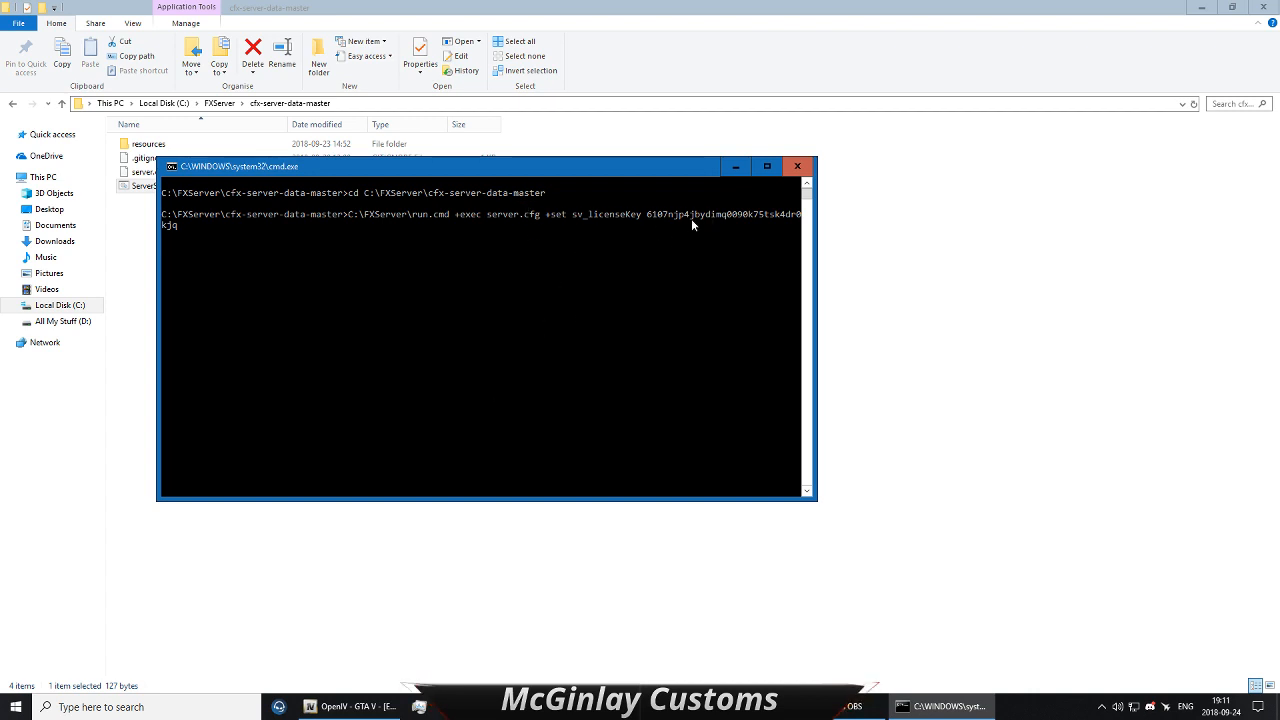
Step: Close OpenIV and File Explorer, launch FiveM from the desktop and move the server console out of the way
mouse_move(350, 706)
click(411, 619)
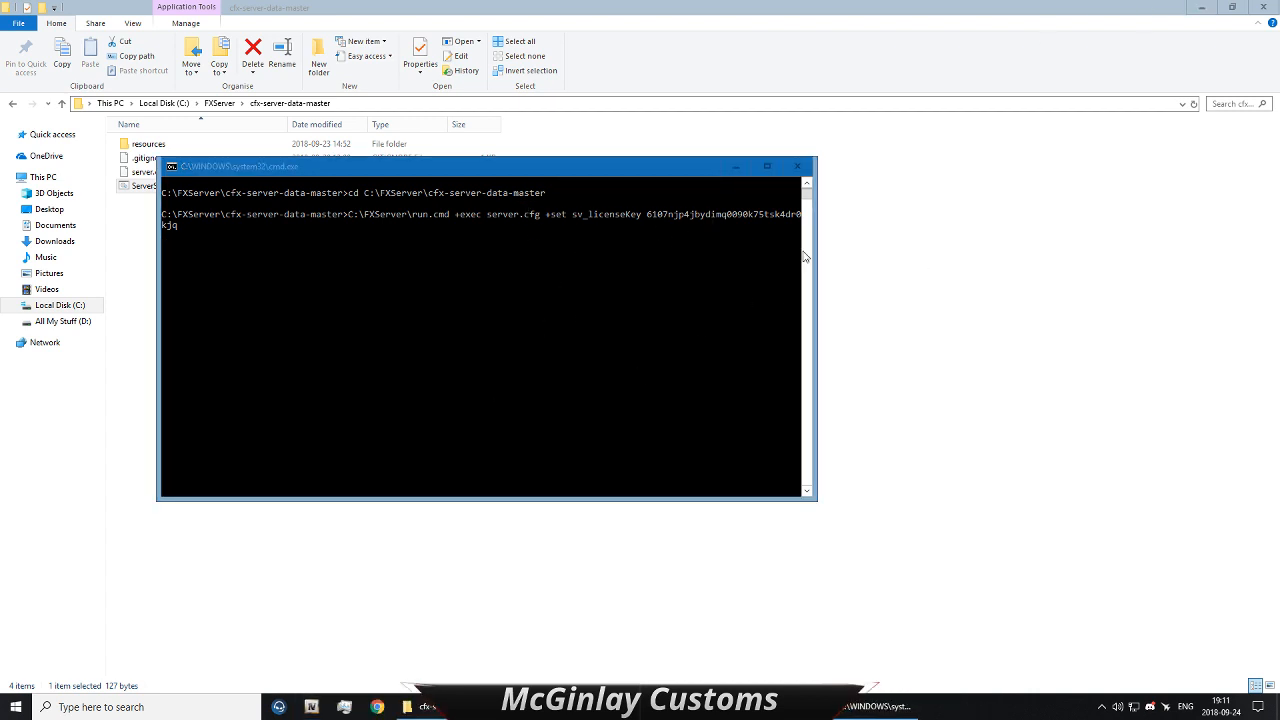
click(1263, 7)
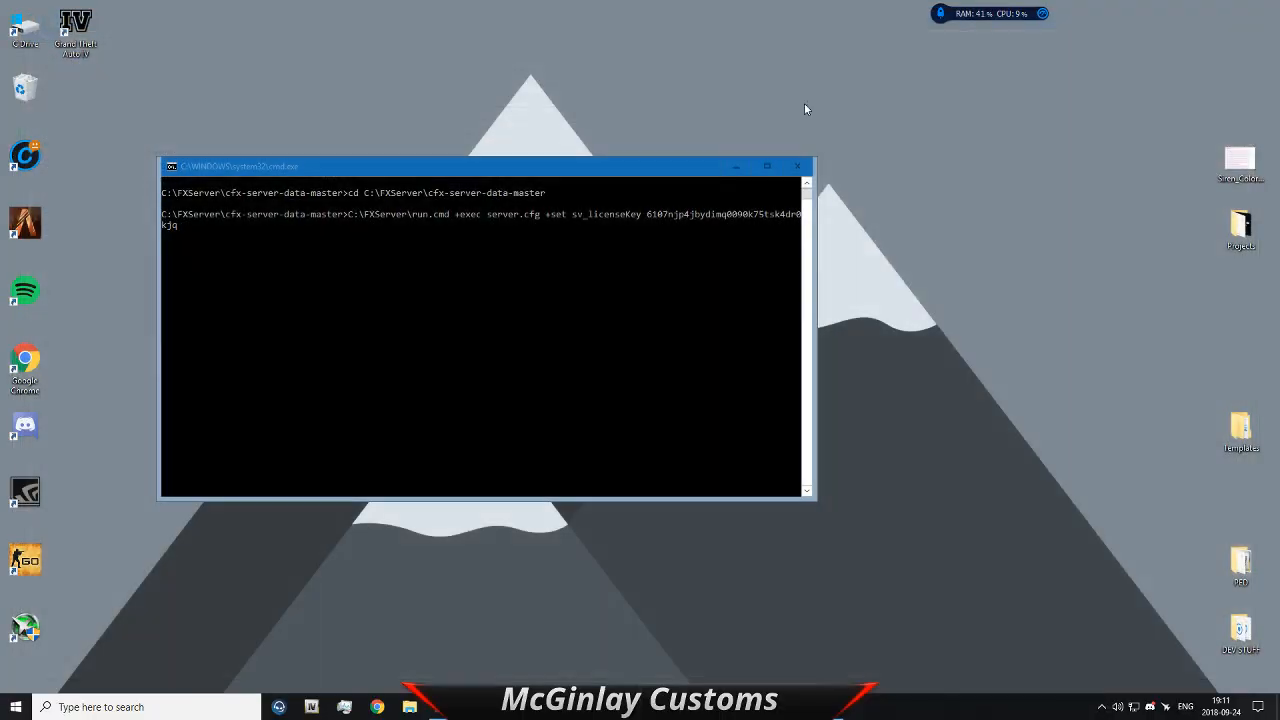
click(22, 237)
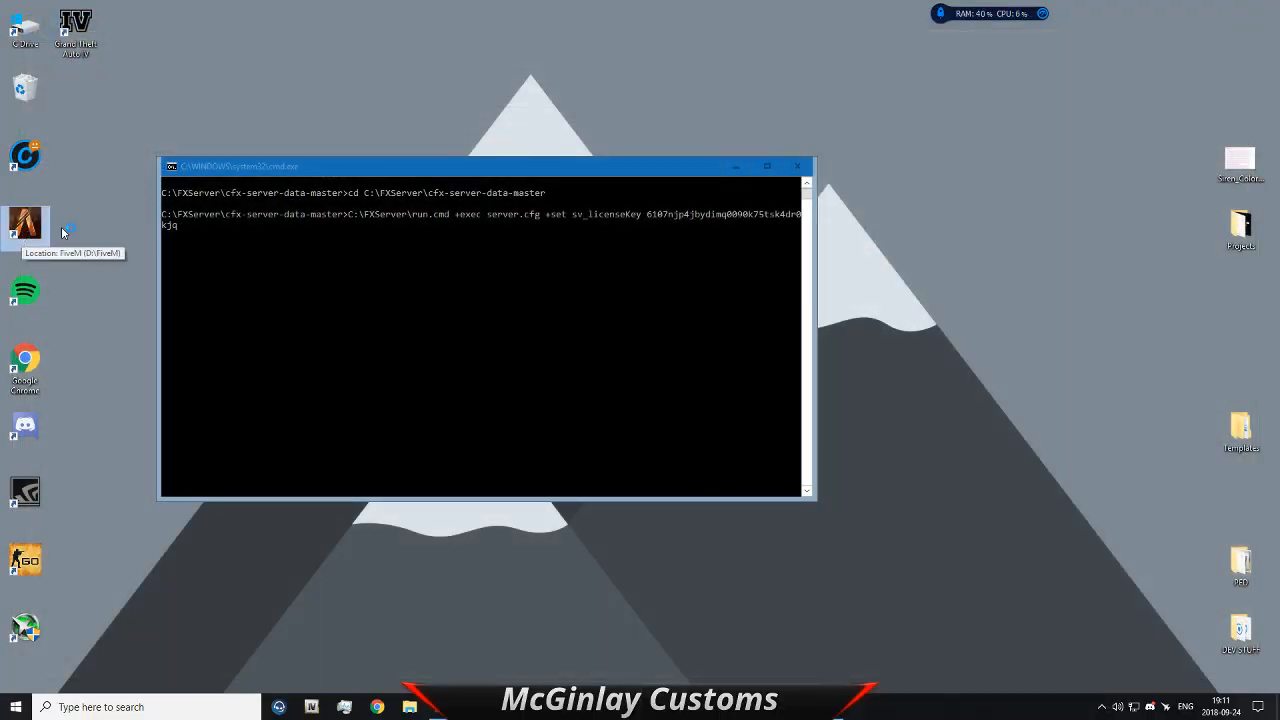
drag(226, 166, 458, 151)
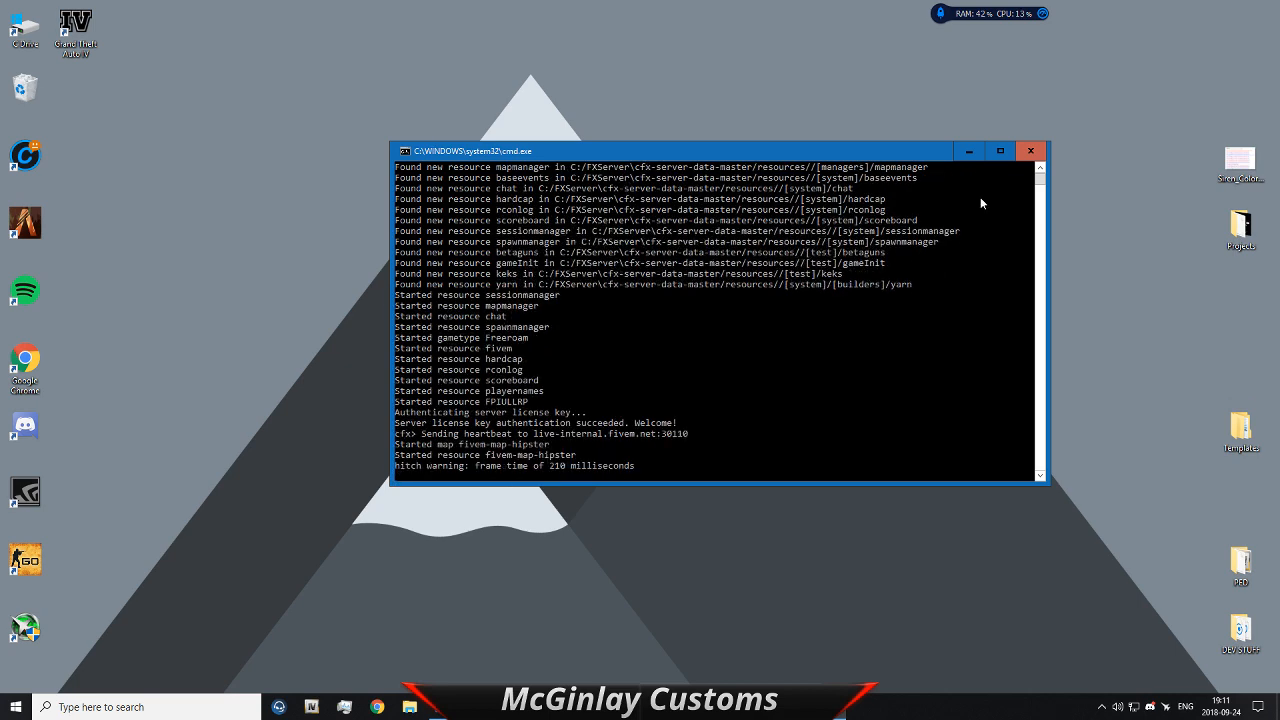
Step: Close the server console and restart the server with ServerStarter in C:\FXServer\cfx-server-data-master, leaving its console minimized and File Explorer closed
click(1029, 154)
mouse_move(437, 708)
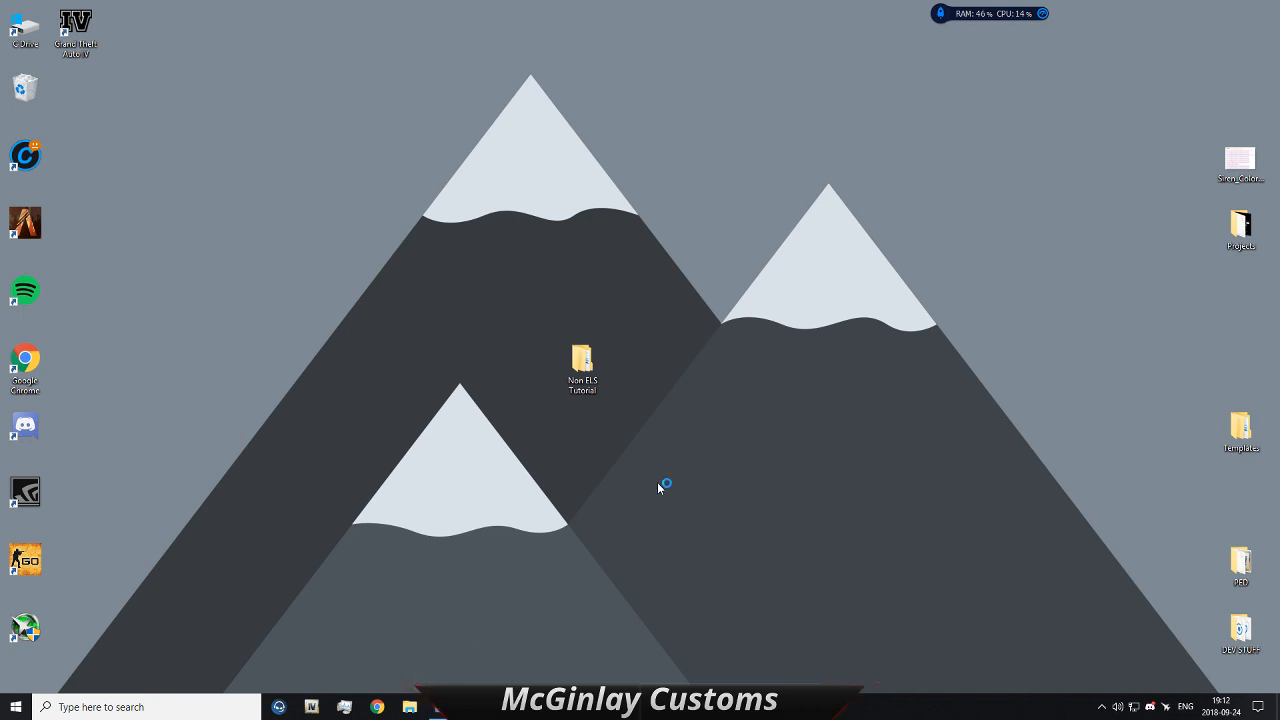
double_click(581, 362)
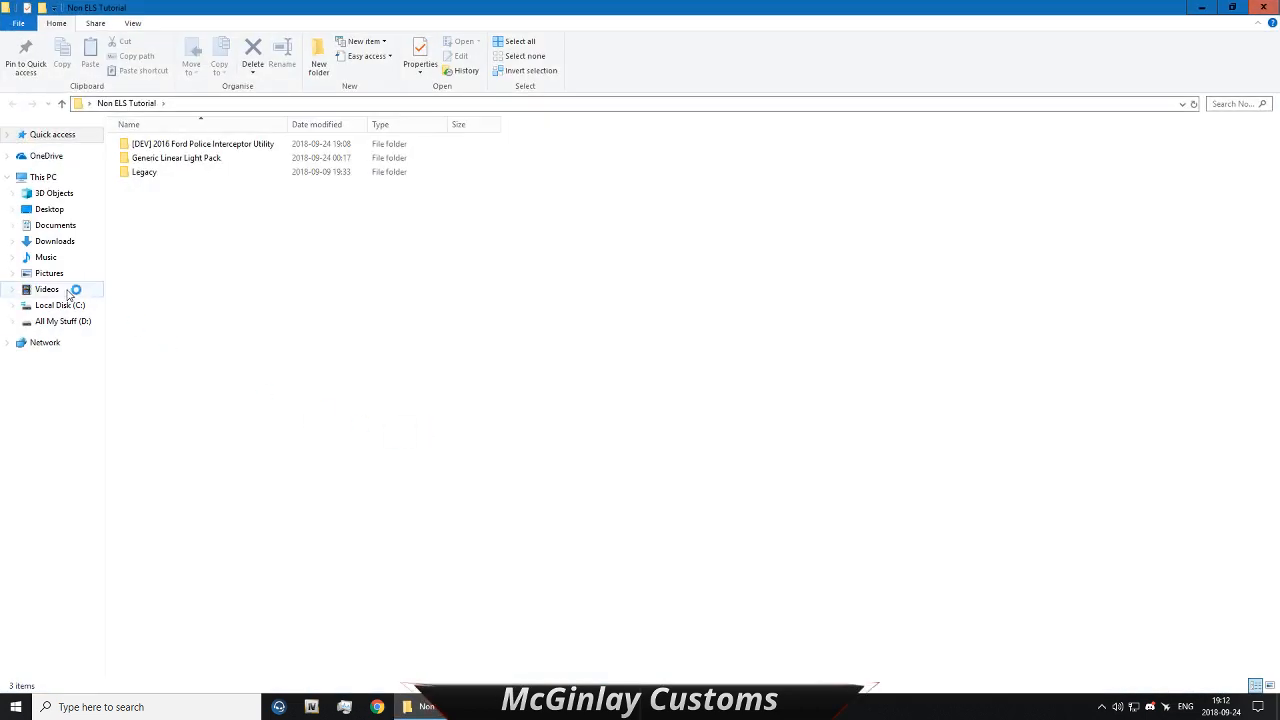
click(63, 321)
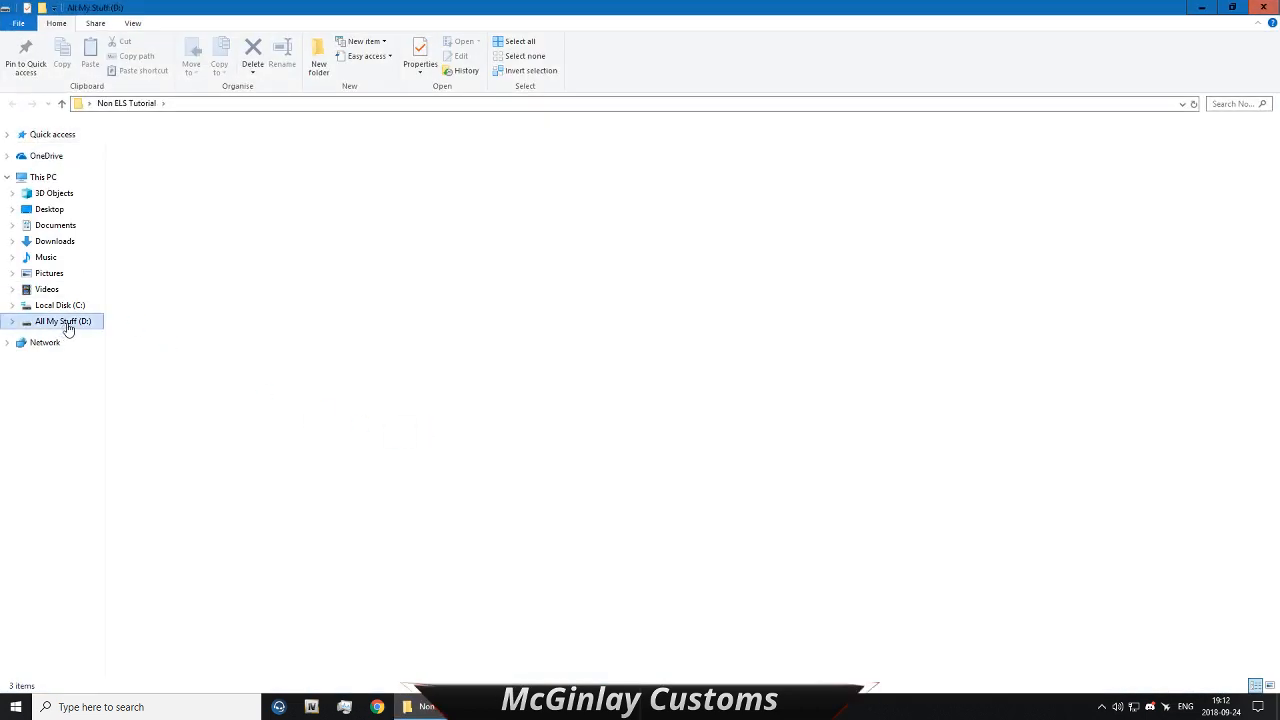
click(62, 305)
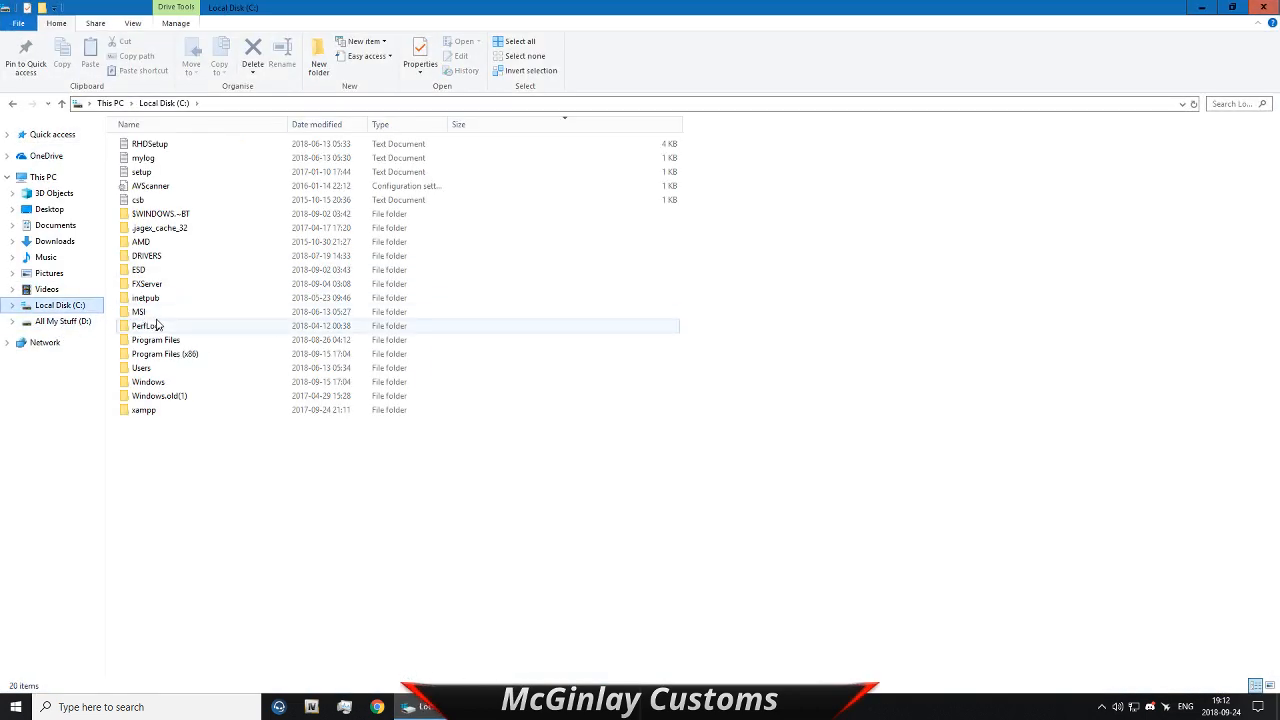
double_click(155, 284)
double_click(156, 144)
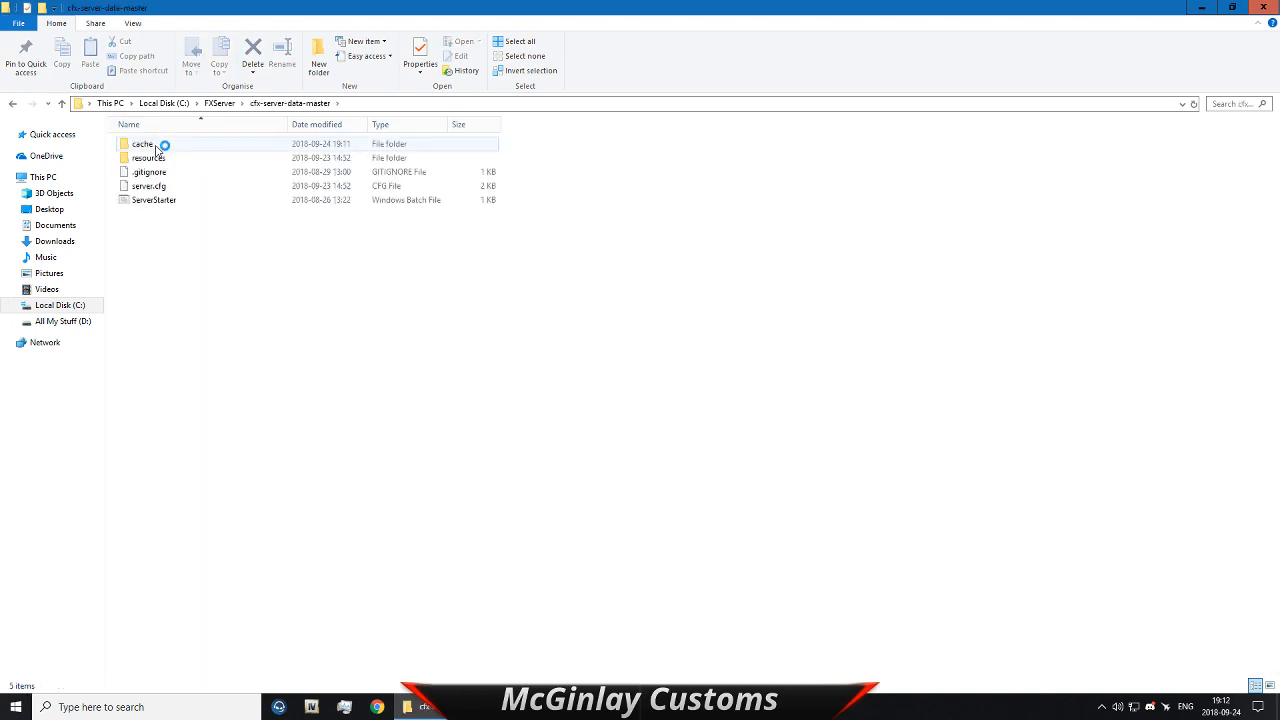
double_click(168, 201)
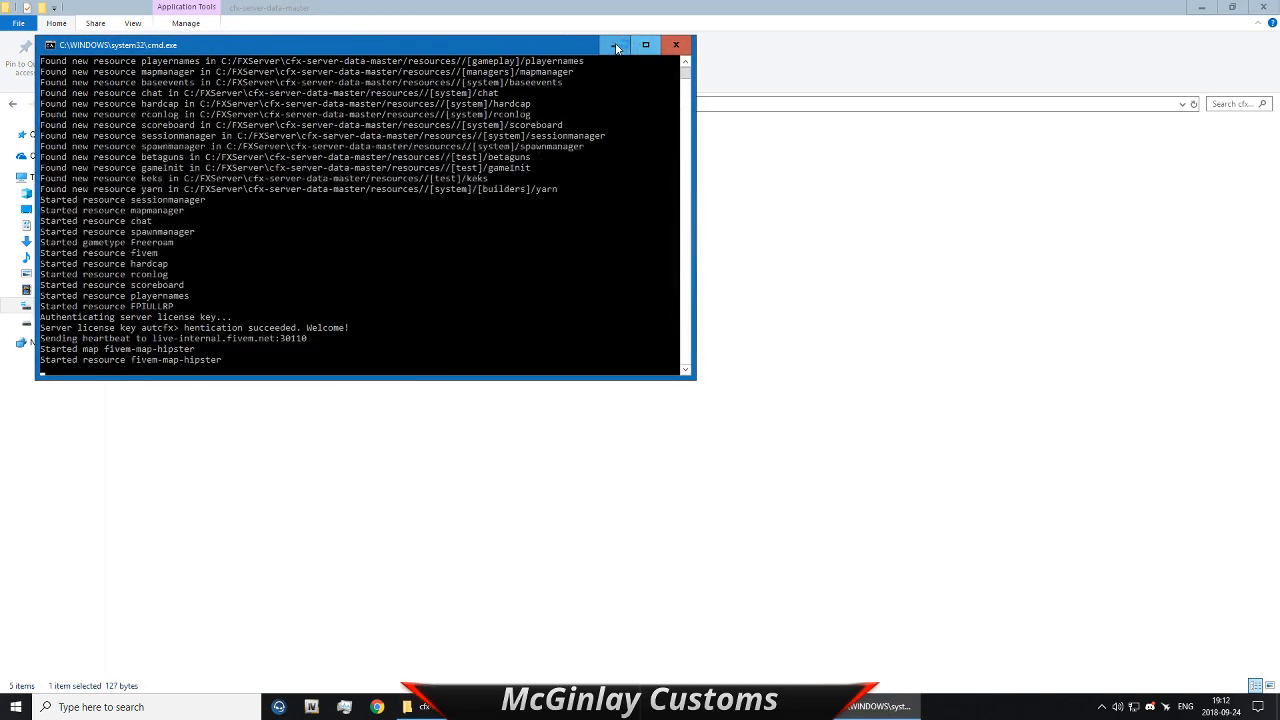
click(616, 48)
click(1262, 7)
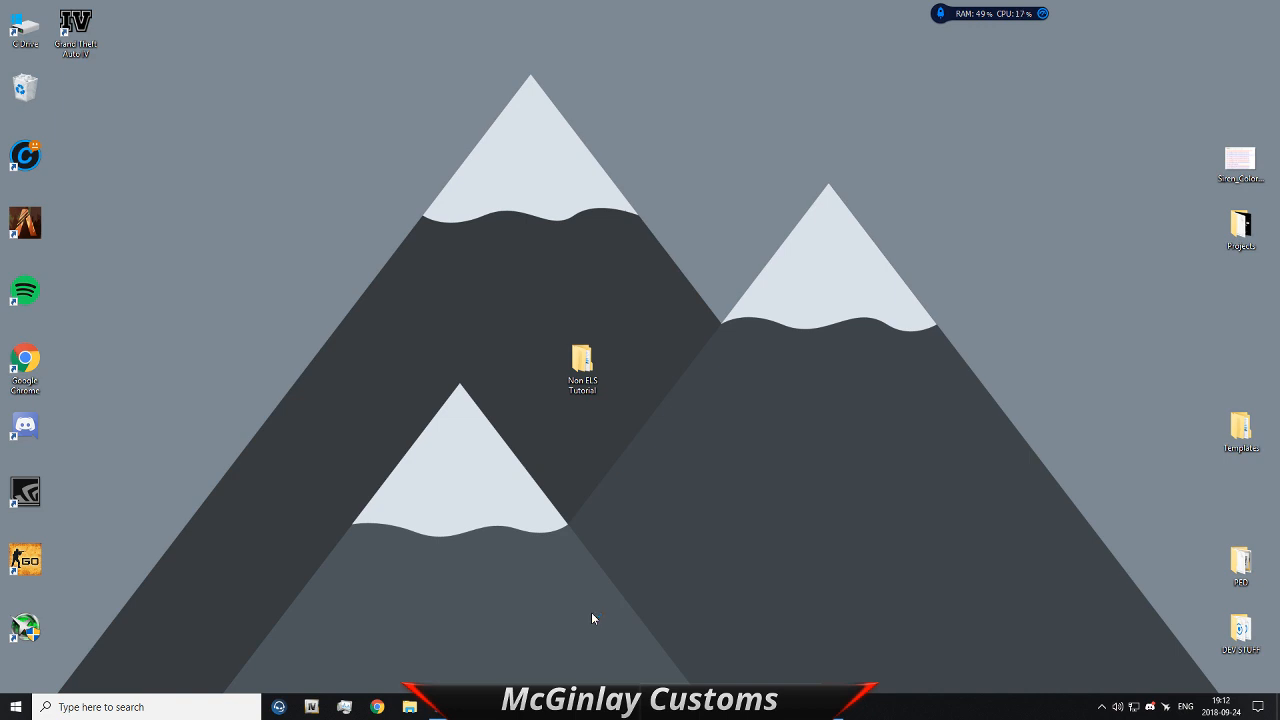
Step: Switch to the FiveM client and join the local server through Localhost
click(836, 706)
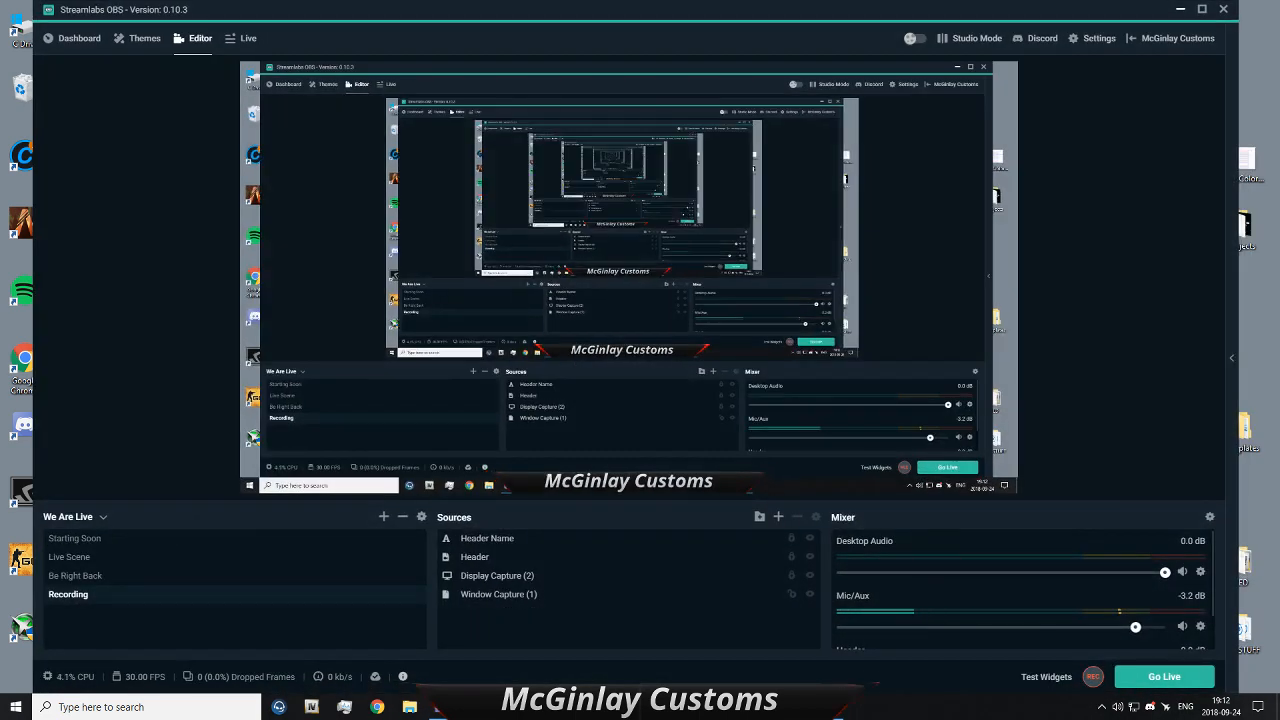
click(836, 706)
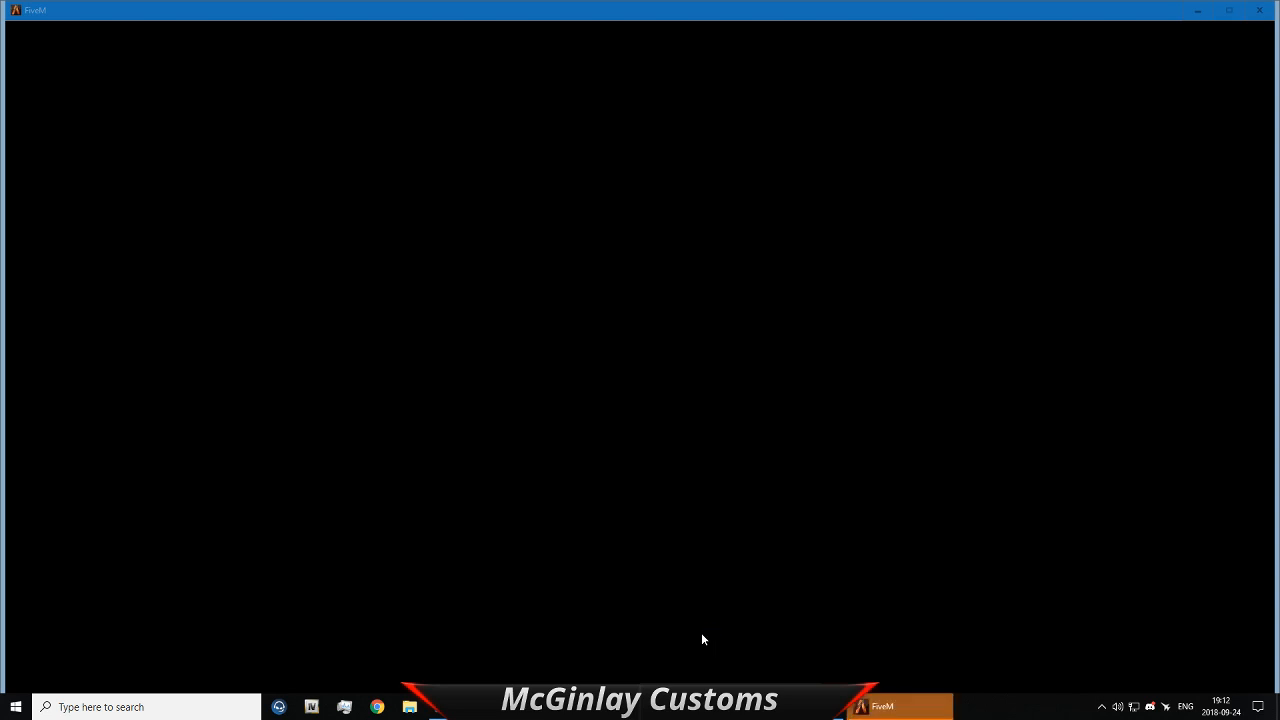
click(890, 706)
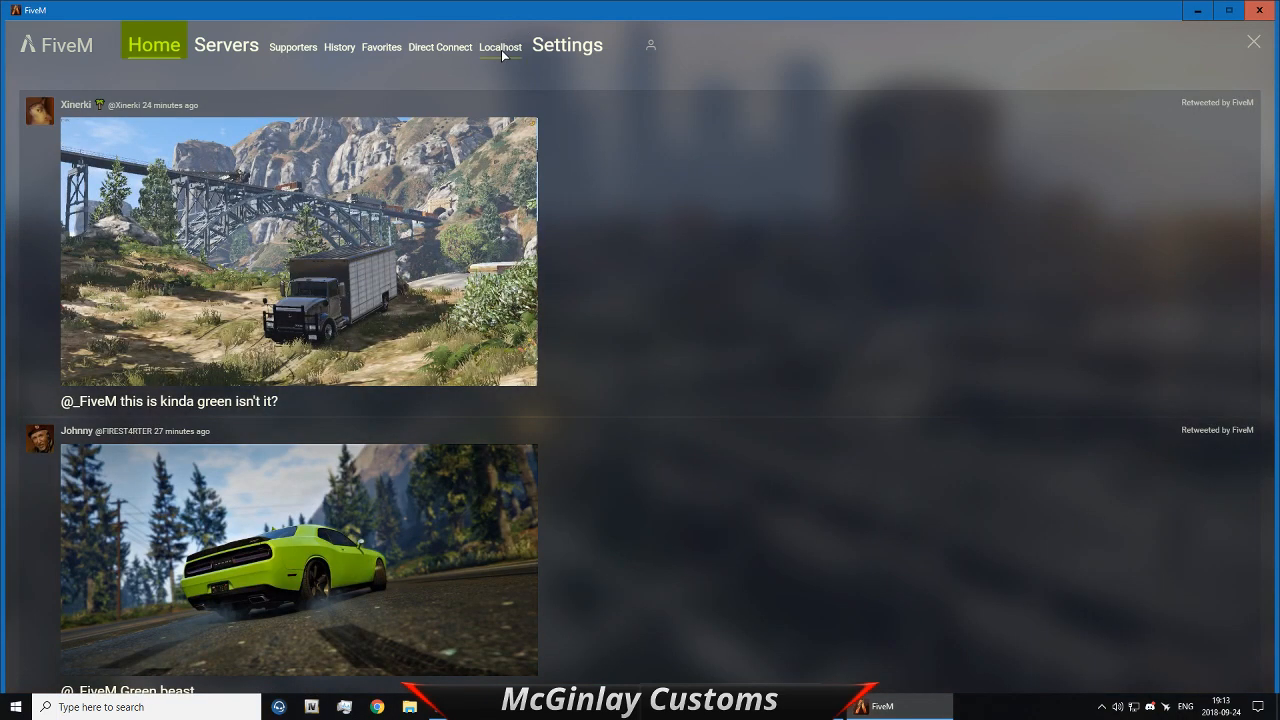
click(498, 47)
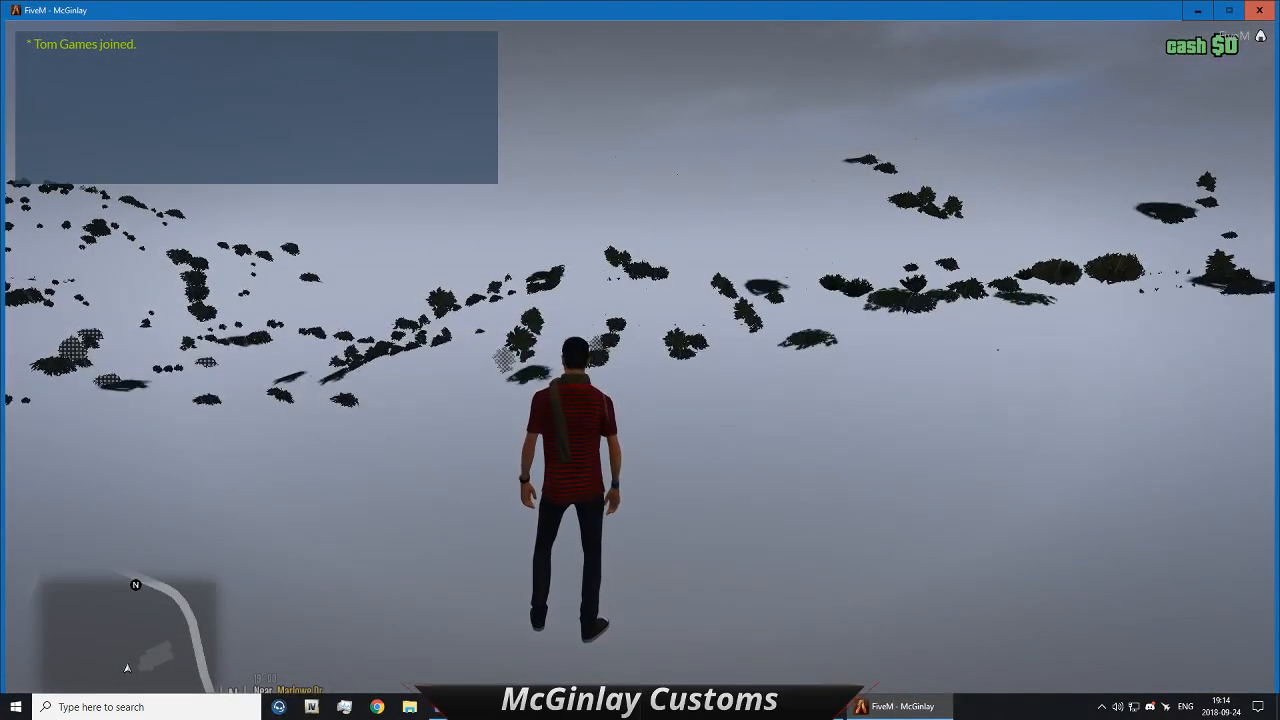
Step: In the in-game Lambda Menu, set the world weather to Extra Sunny
key(m)
key(Up)
key(Up)
key(Up)
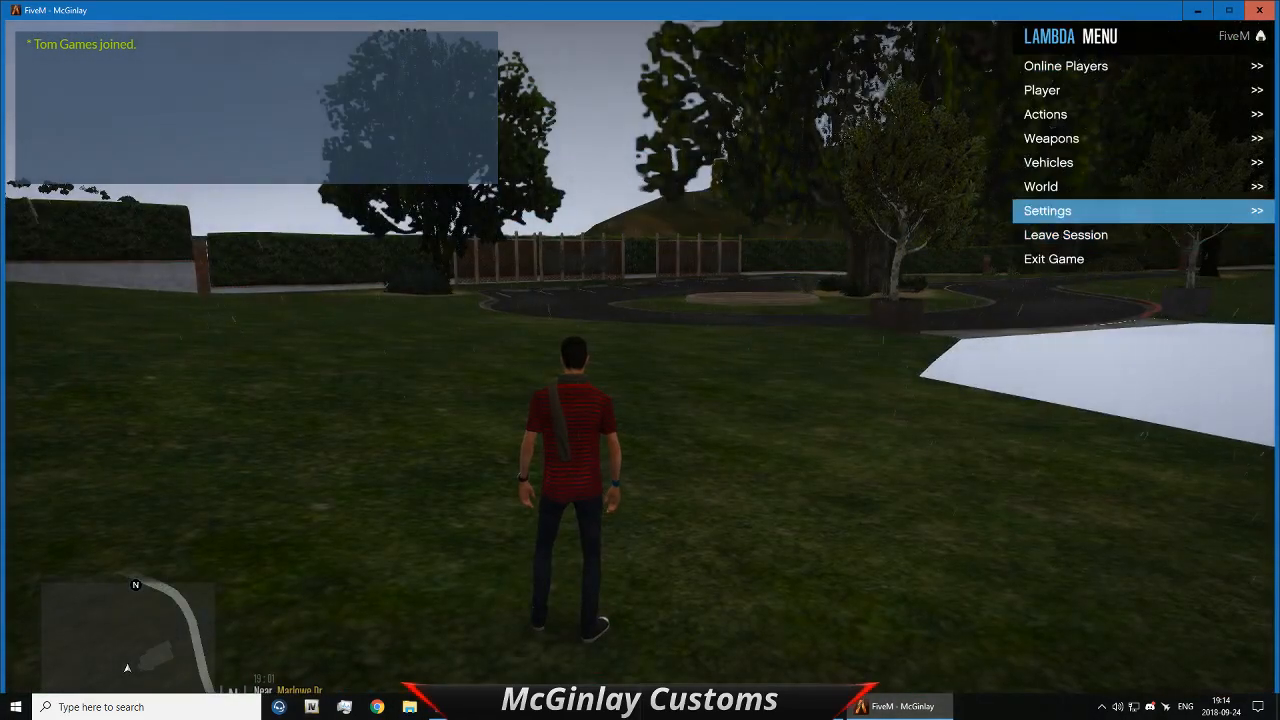
key(Up)
key(Return)
key(Down)
key(Down)
key(Down)
key(Return)
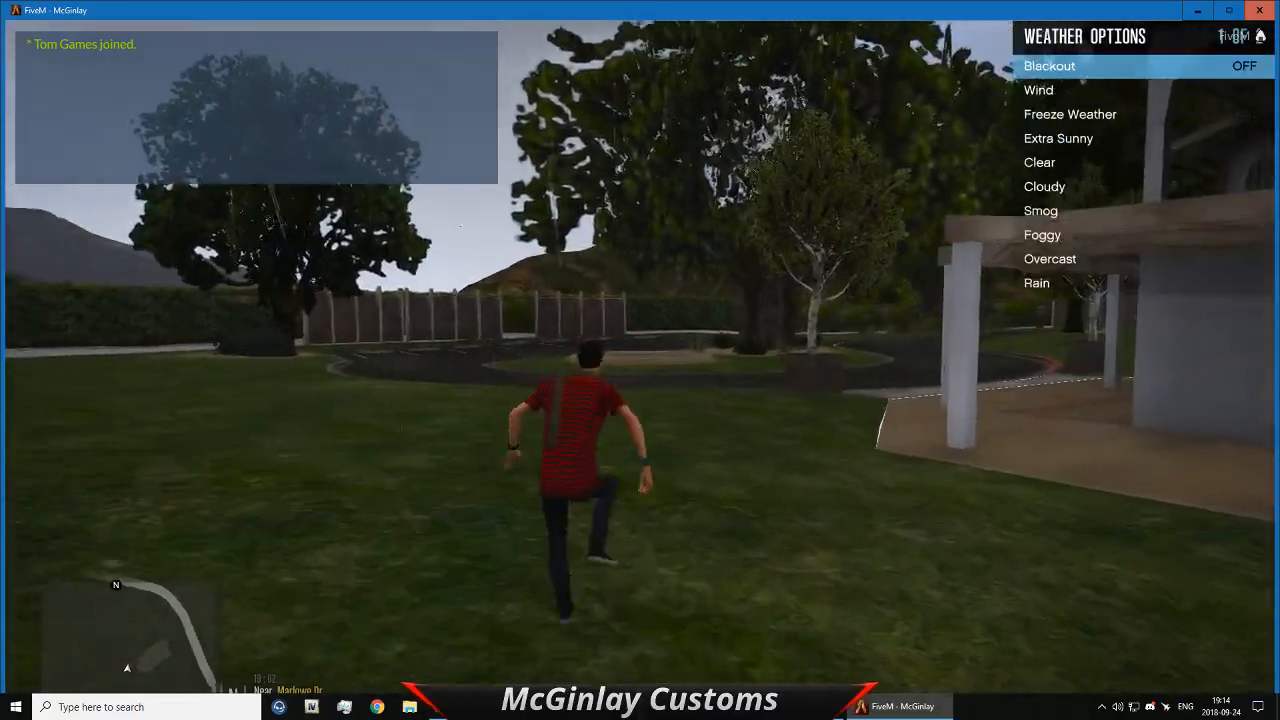
key(Down)
key(Down)
key(Down)
key(Return)
key(BackSpace)
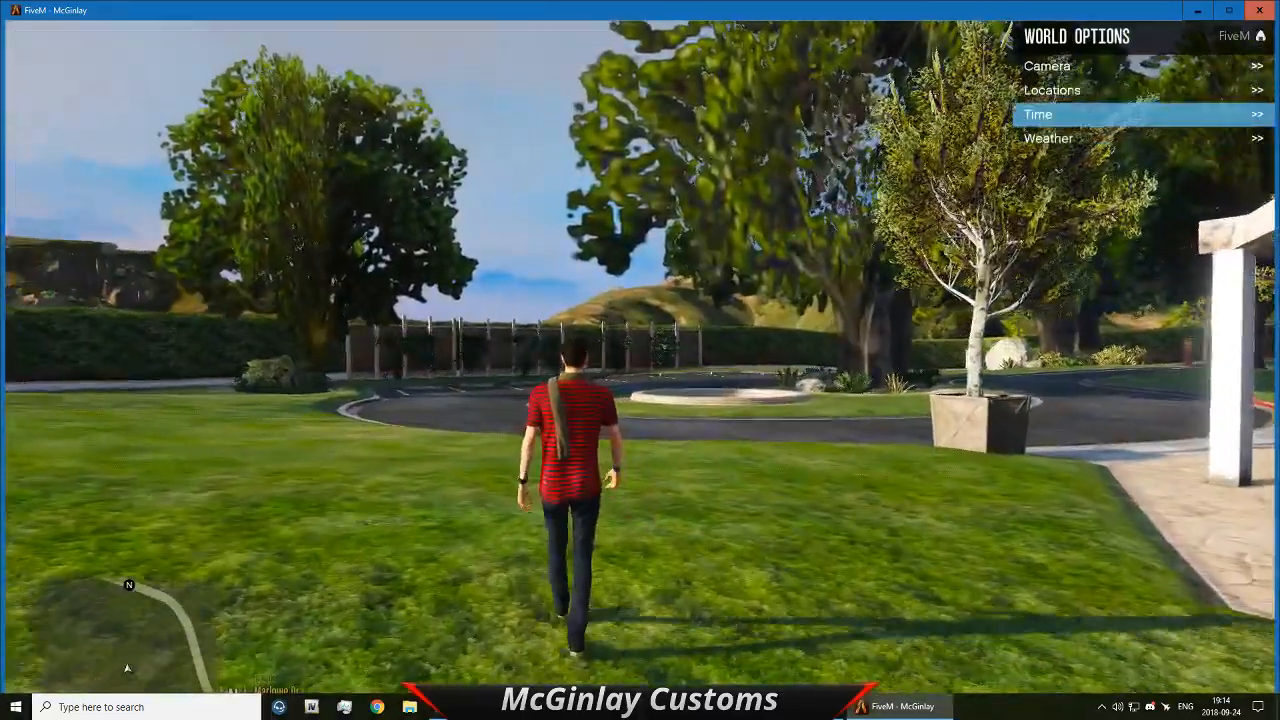
Step: Change the in-game time of day to Evening in the world options
key(Return)
key(Down)
key(Down)
key(Down)
key(Up)
key(Return)
key(BackSpace)
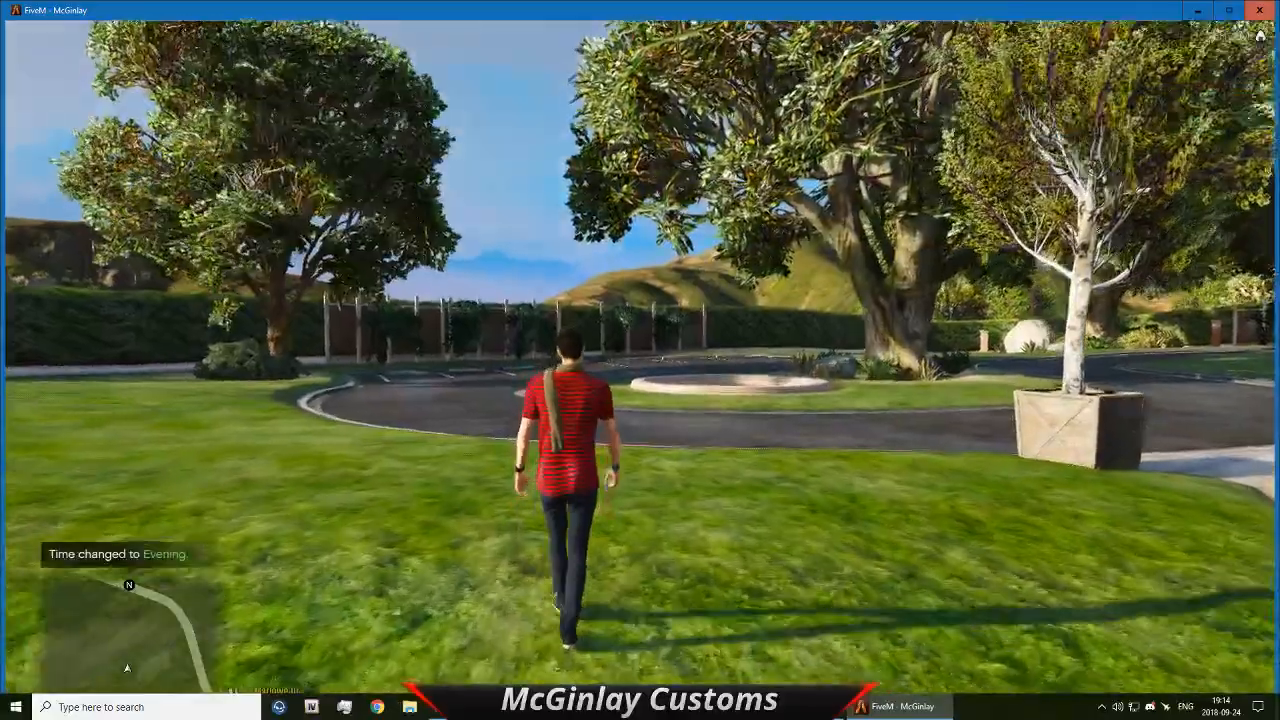
Step: Try to spawn the new police vehicle by name in the vehicle options, entering POLICE
key(BackSpace)
key(Up)
key(Return)
key(Return)
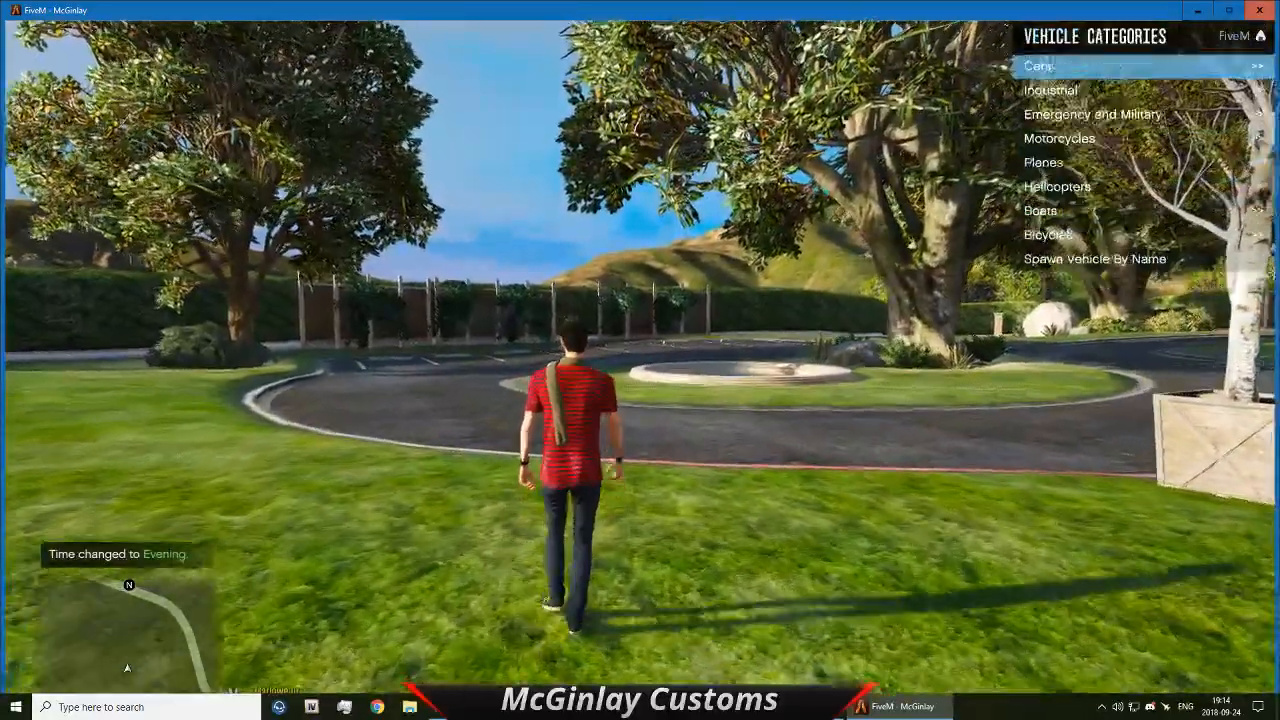
key(Up)
key(Return)
text(POLICE)
key(Return)
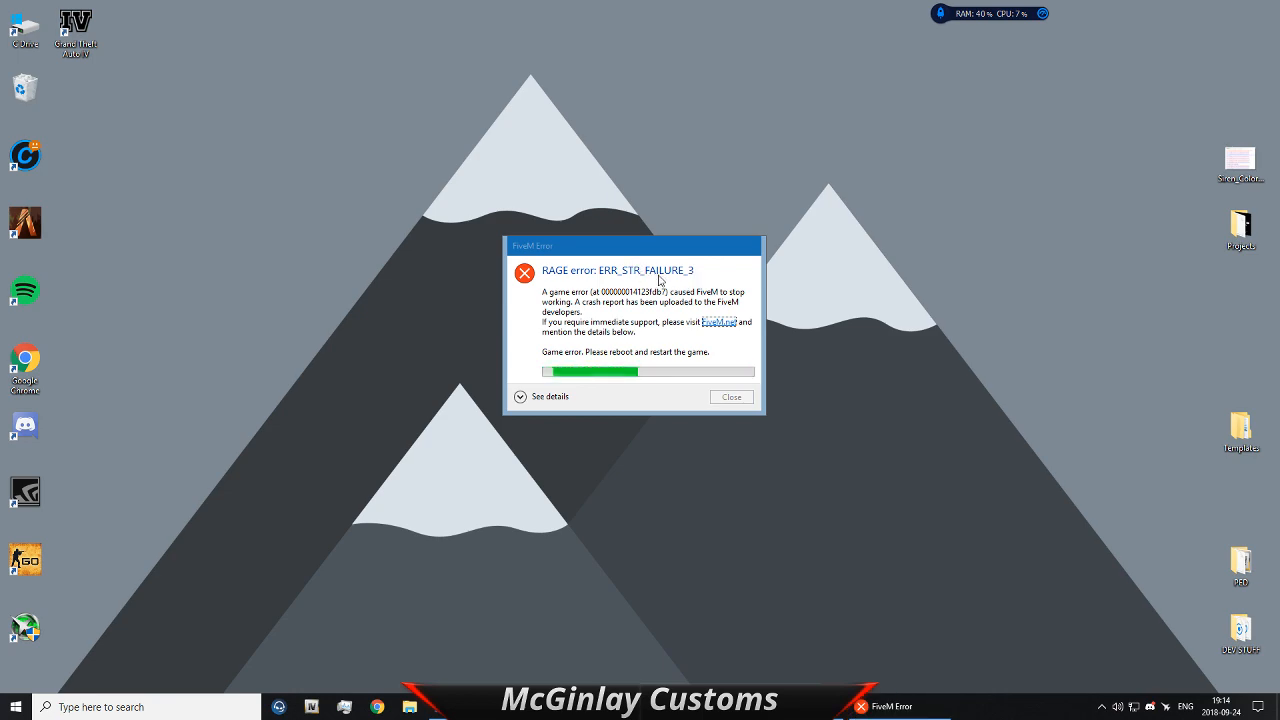
Step: Dismiss the FiveM error dialog and close the running server console
click(731, 397)
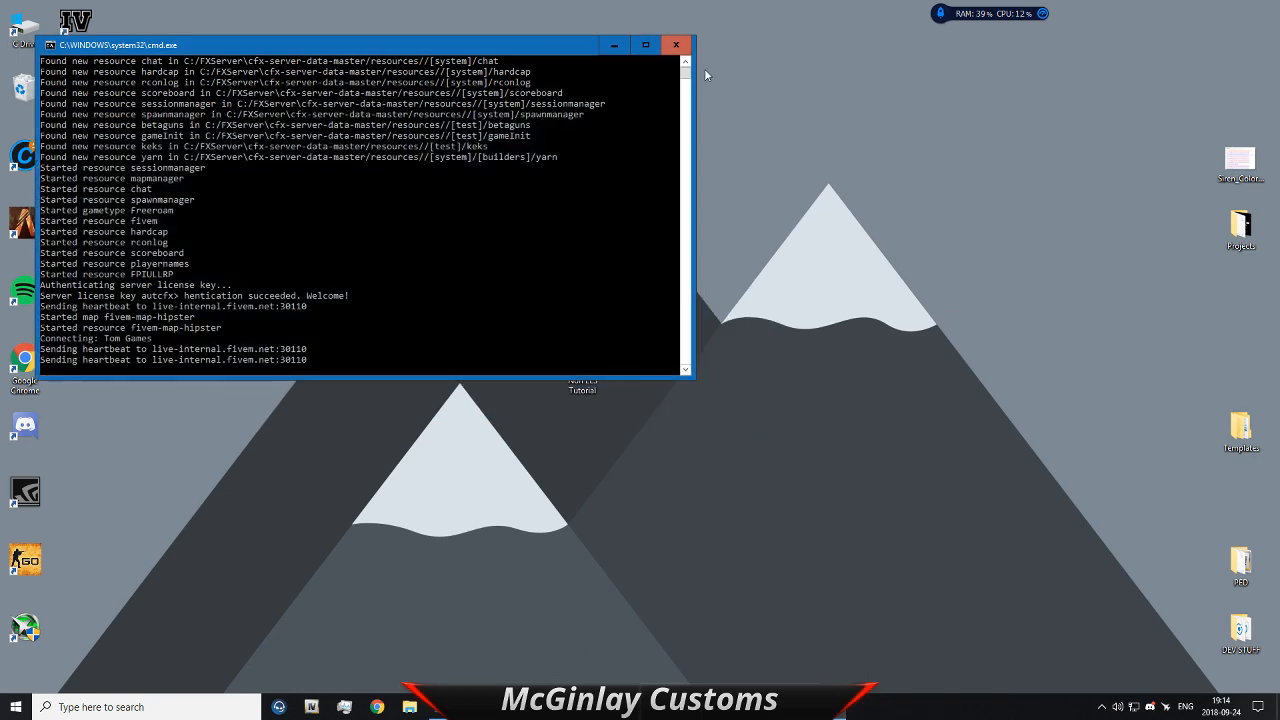
click(677, 44)
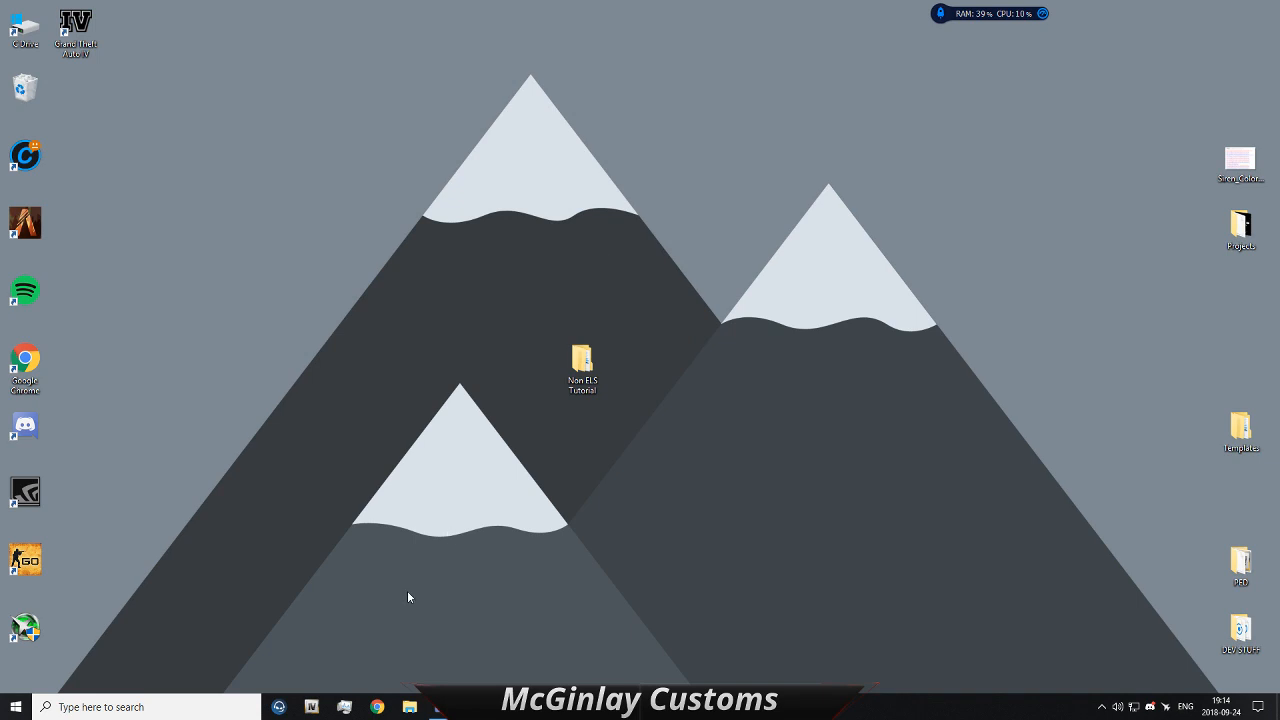
Step: Relaunch FiveM after opening the All My Stuff (D:) drive in File Explorer, and minimize the FiveM window
click(409, 706)
drag(690, 8, 707, 97)
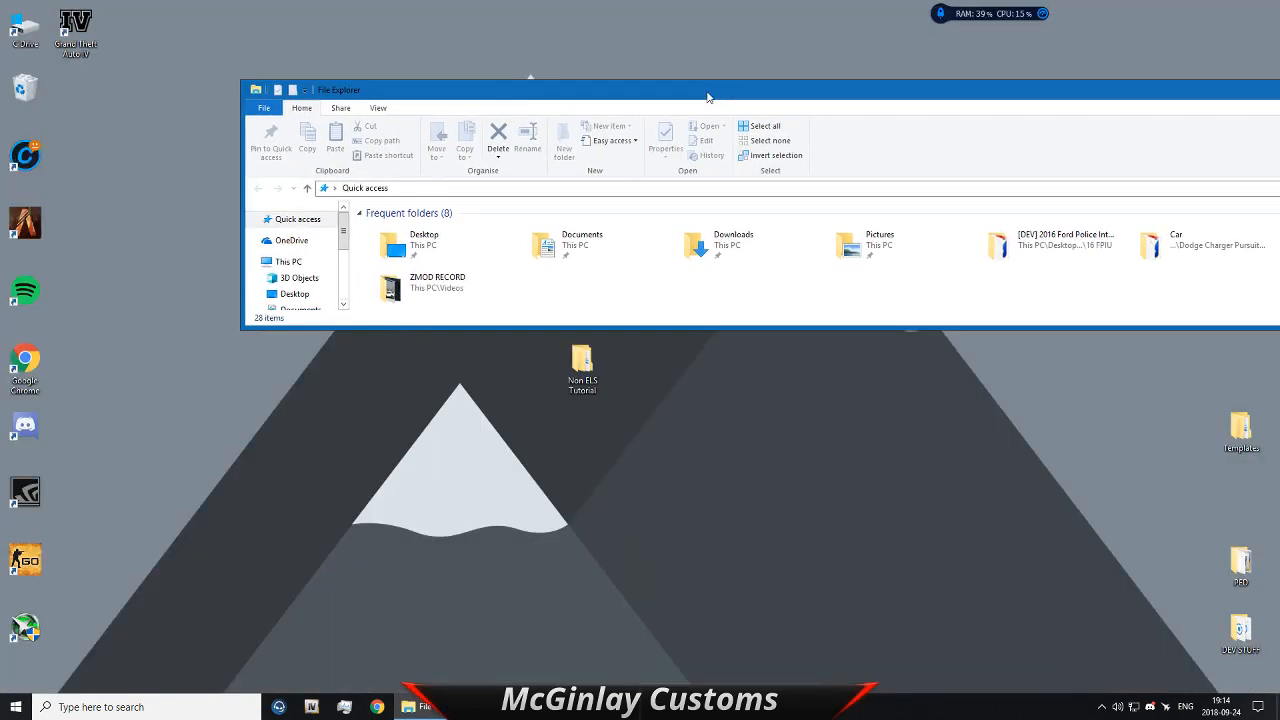
double_click(352, 90)
click(63, 321)
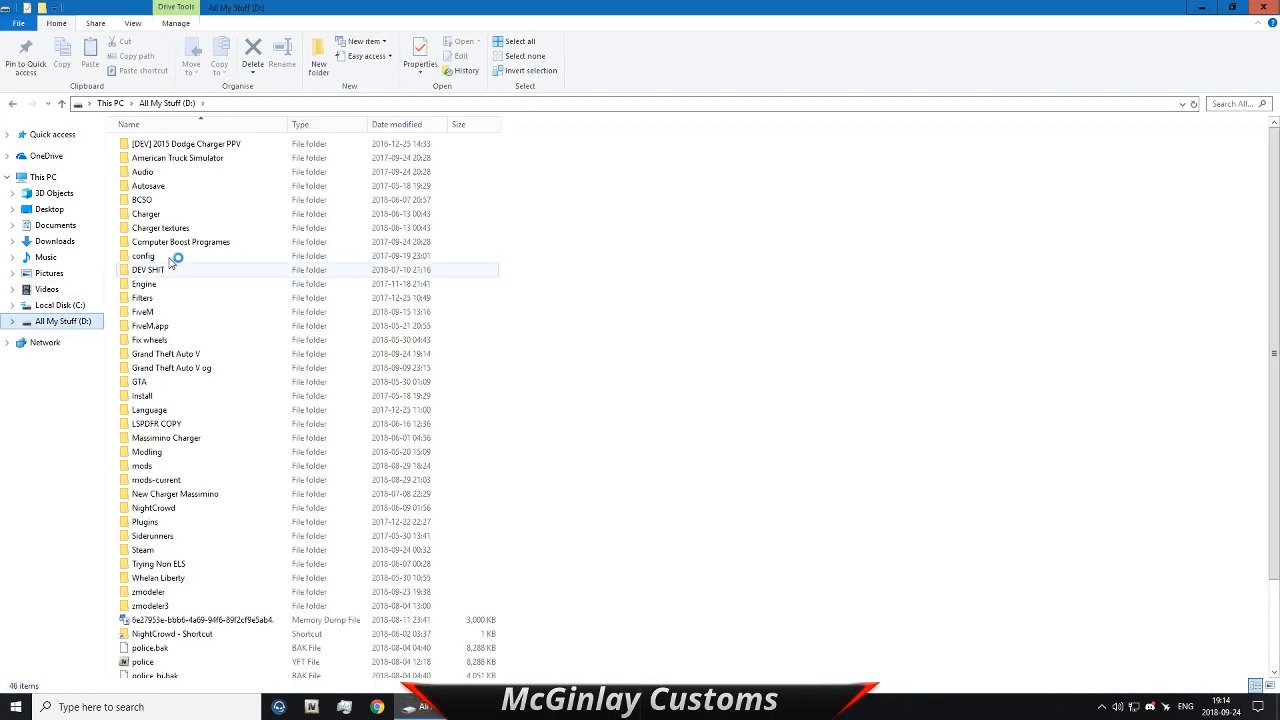
click(1263, 7)
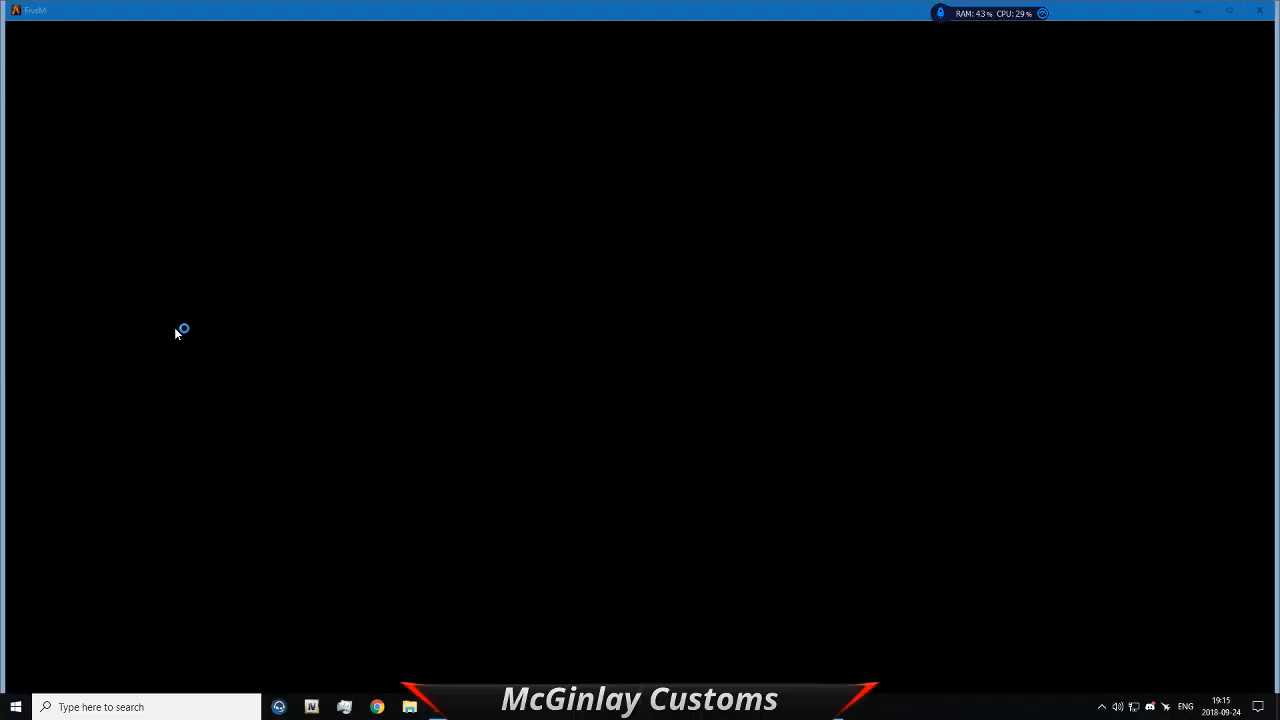
click(1197, 10)
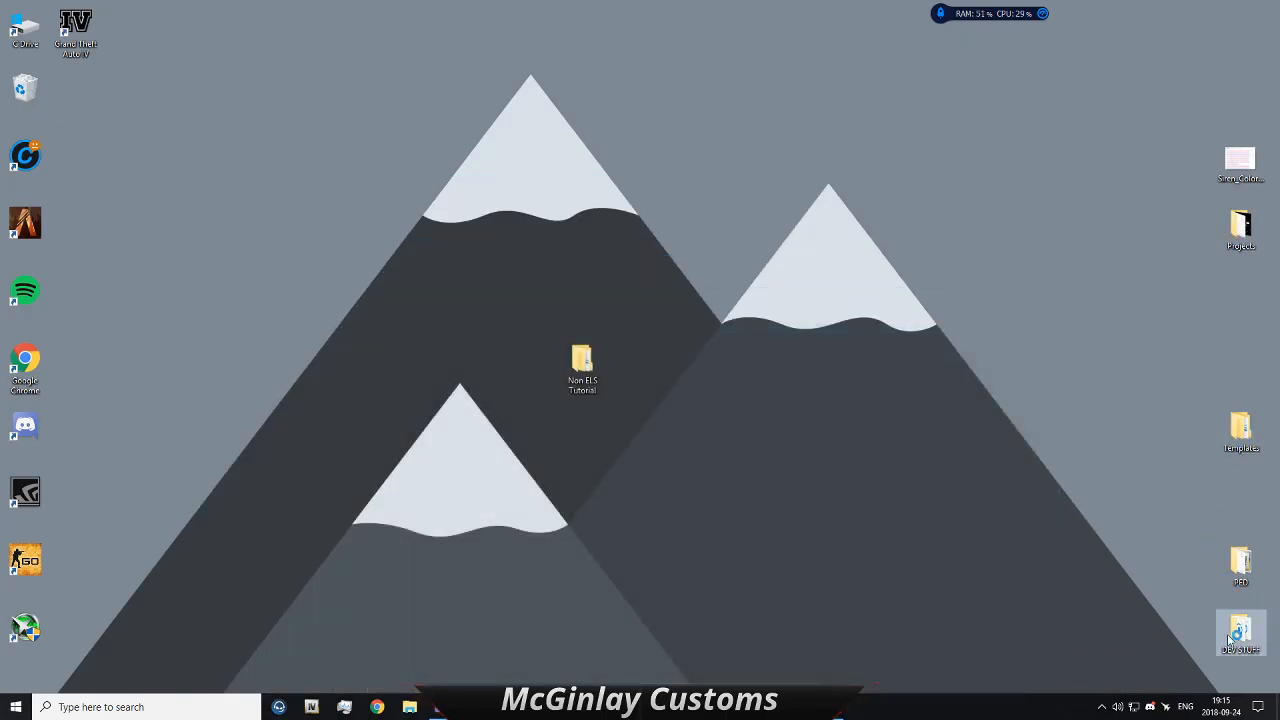
Step: Launch ZModeler3 from the ZMOD folder inside the DEV STUFF folder on the desktop
mouse_move(437, 706)
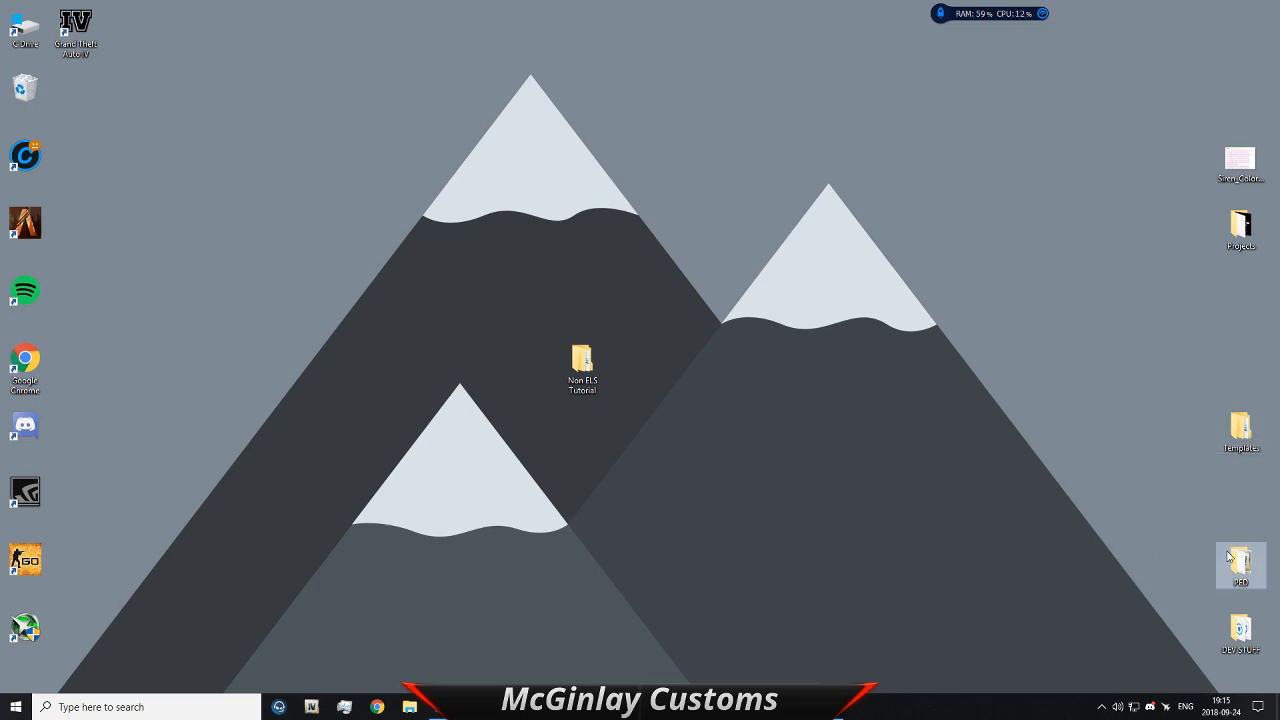
double_click(1244, 648)
scroll(278, 396, down, 1)
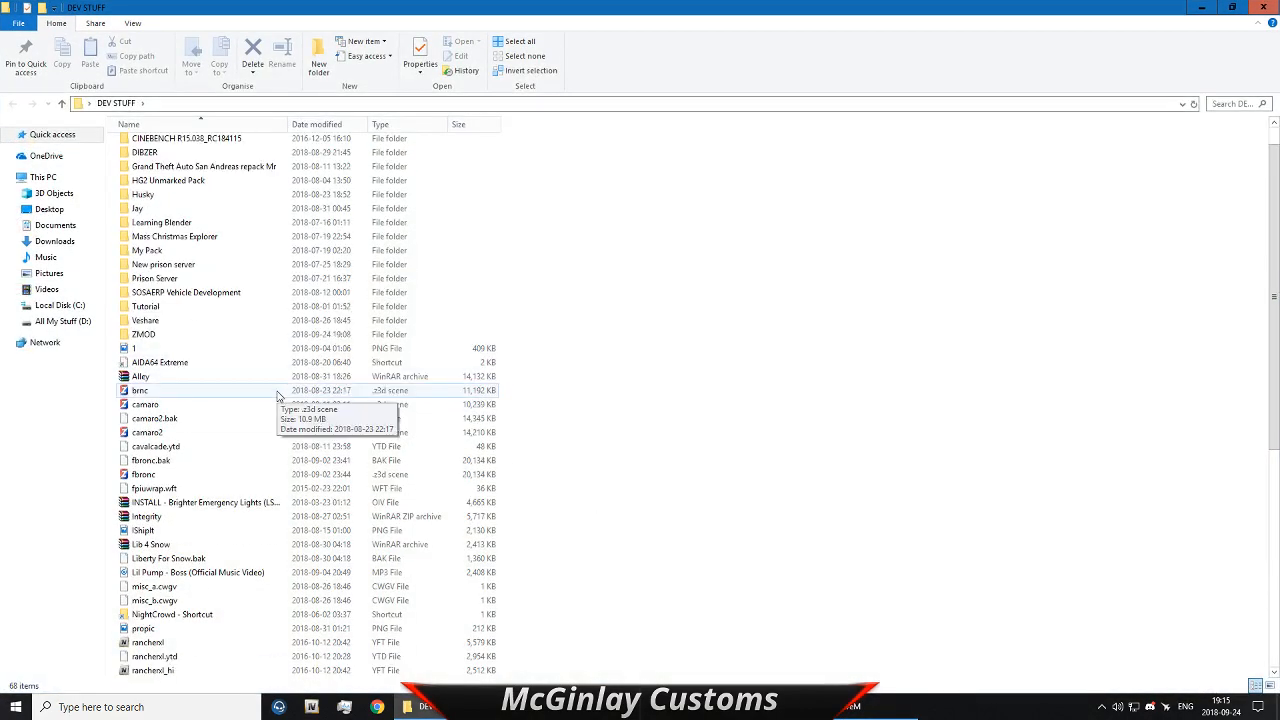
click(172, 338)
double_click(172, 338)
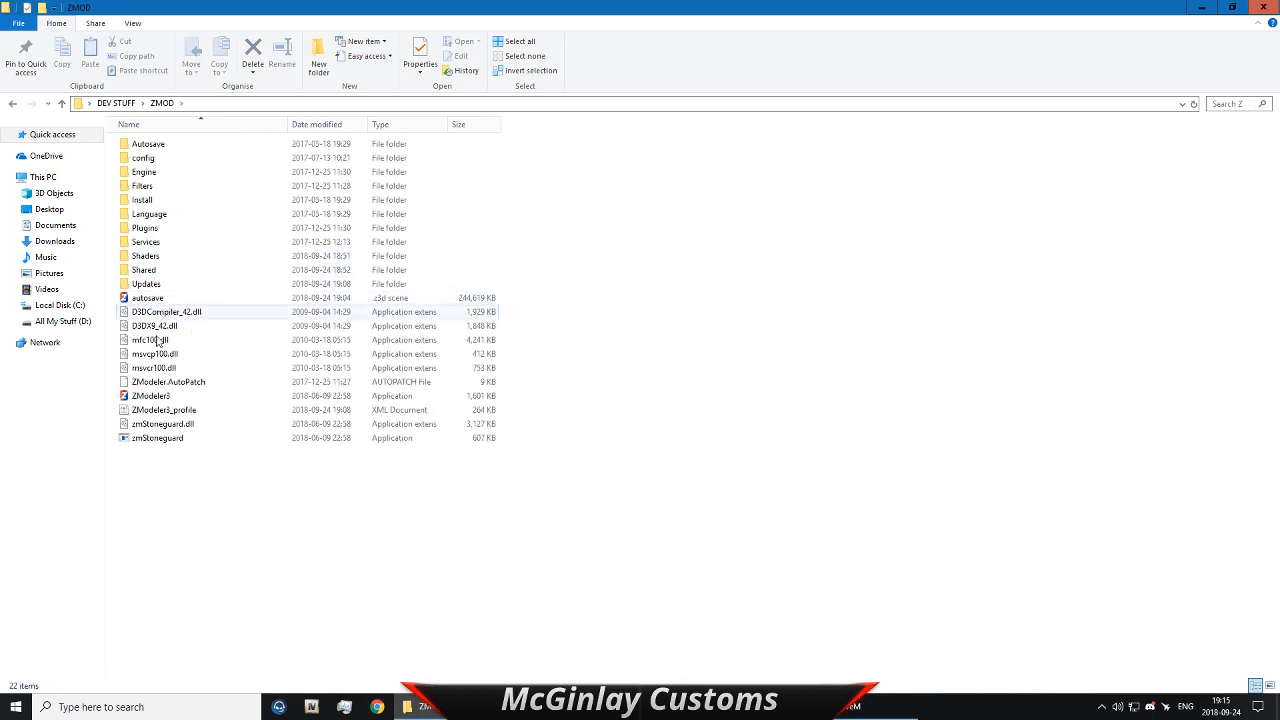
double_click(150, 395)
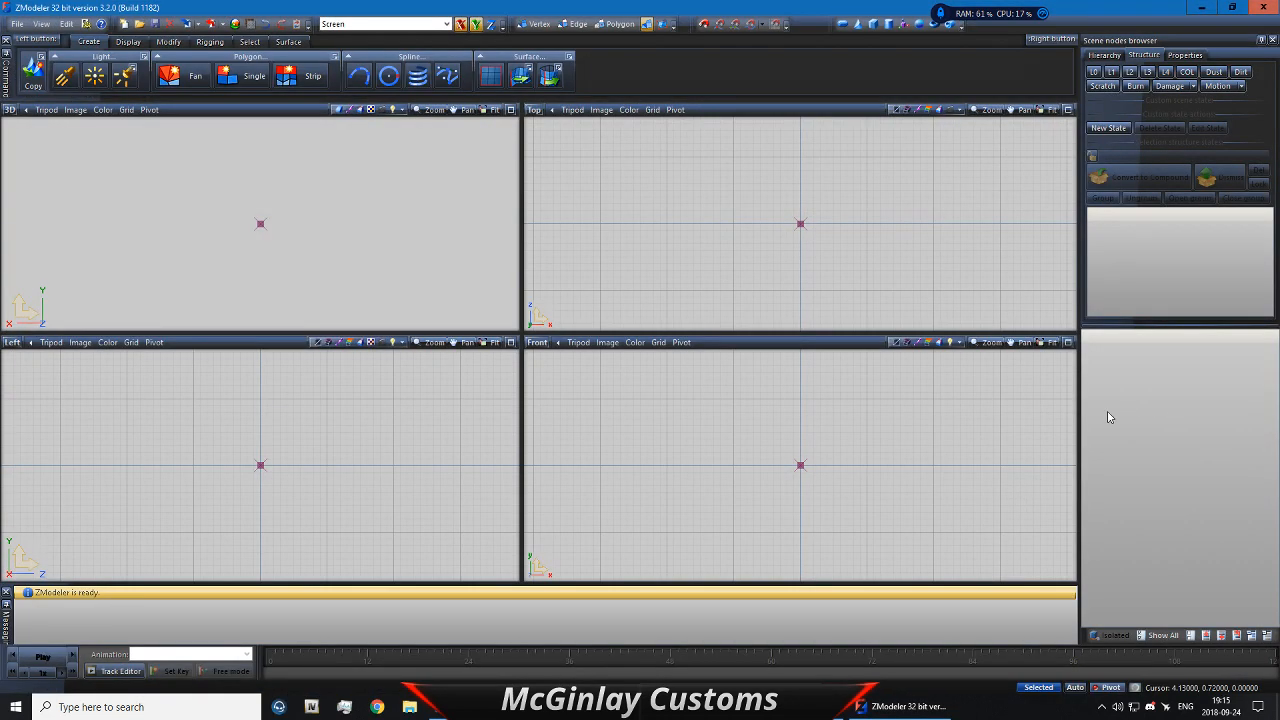
Step: Open the Utility scene from the [DEV] 2016 Ford Police Interceptor Utility folder in Non ELS Tutorial
click(17, 23)
click(37, 57)
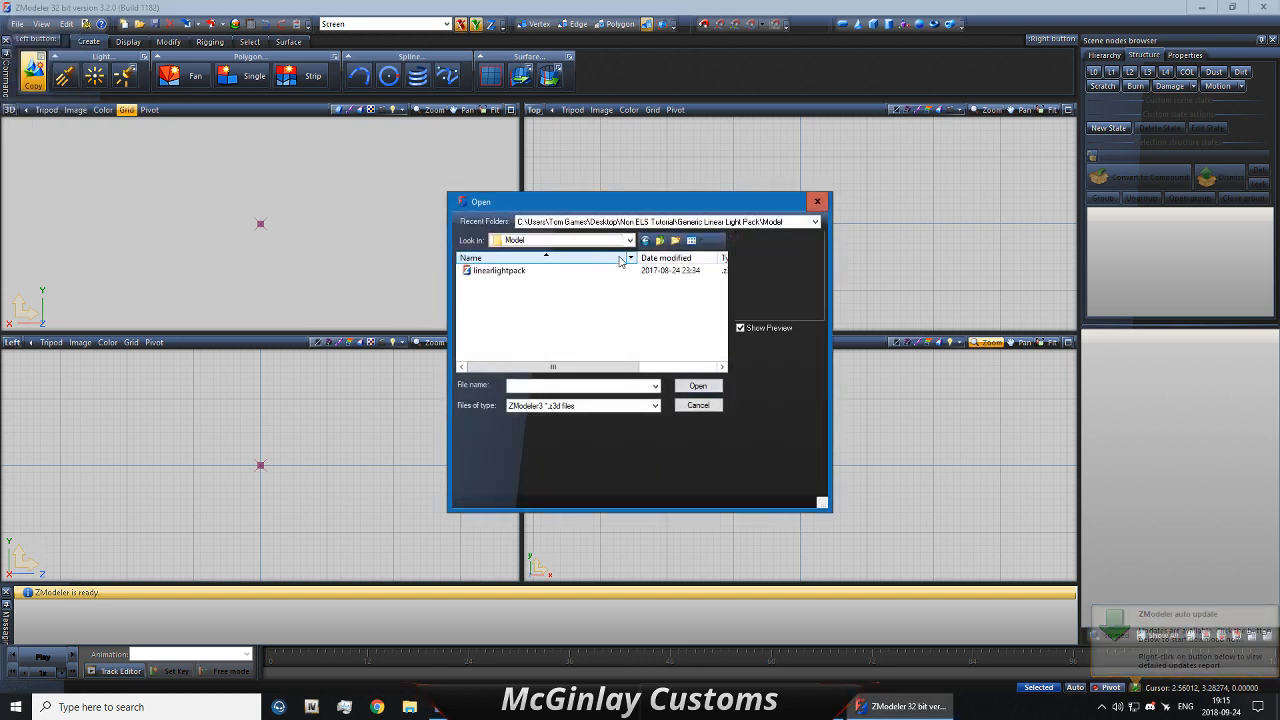
click(662, 240)
click(662, 240)
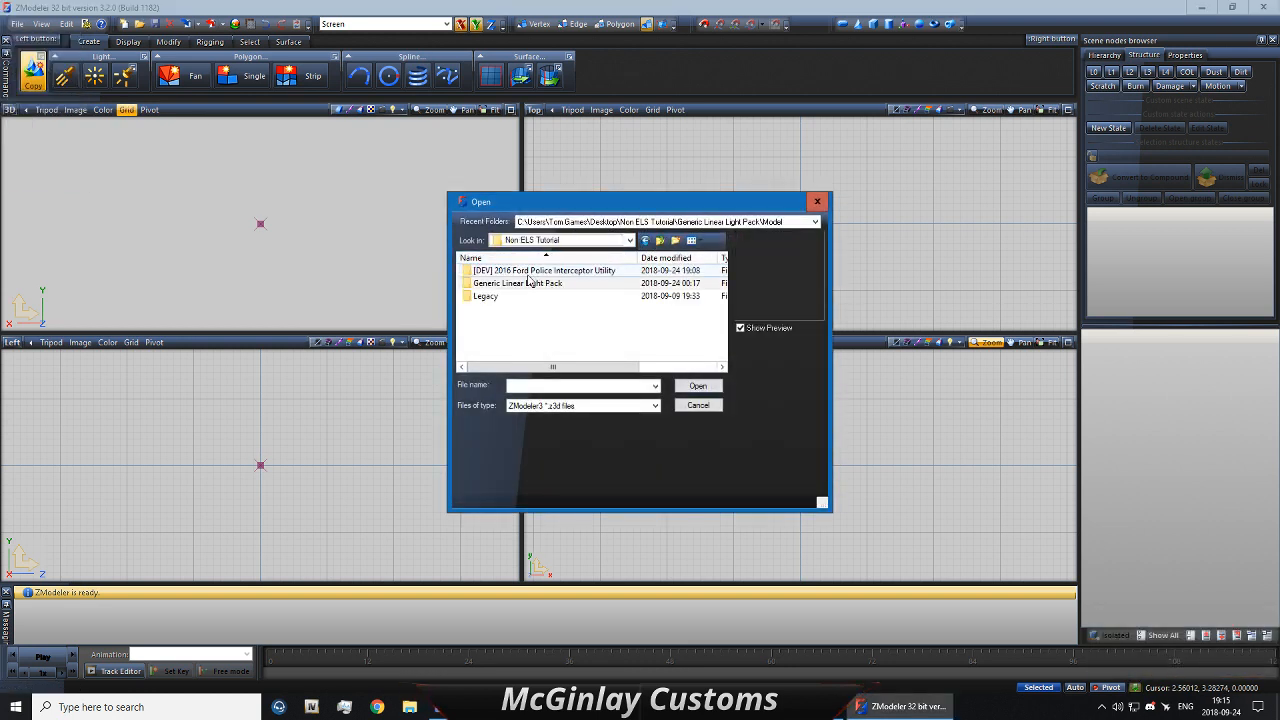
double_click(528, 271)
double_click(493, 309)
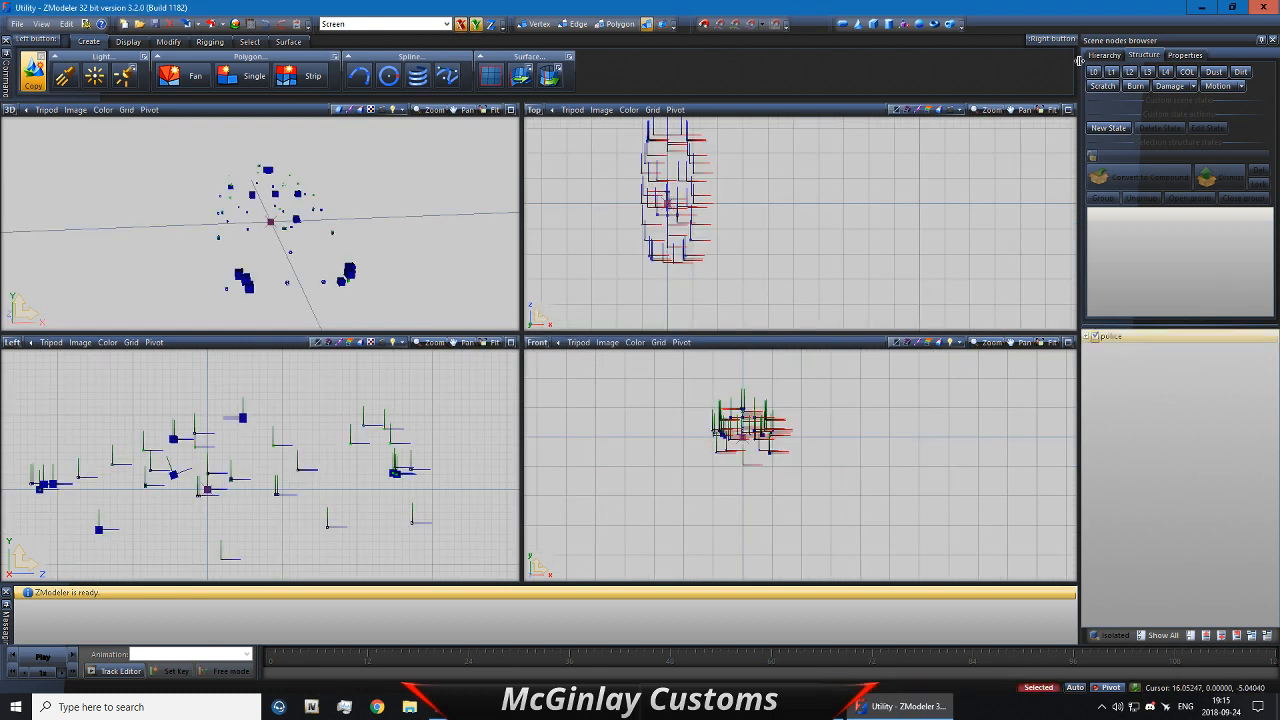
Step: Rename the police root node to police_hi and export the model to the Desktop as police
click(1146, 338)
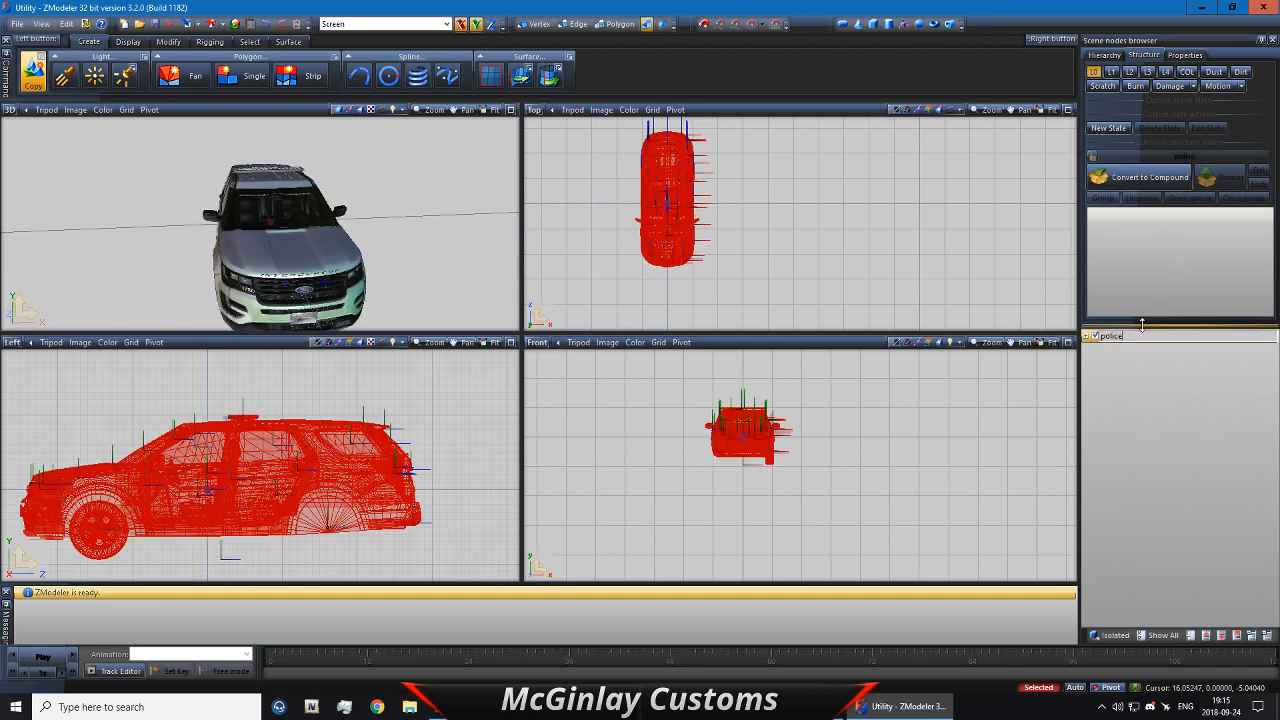
text(_hi)
key(Return)
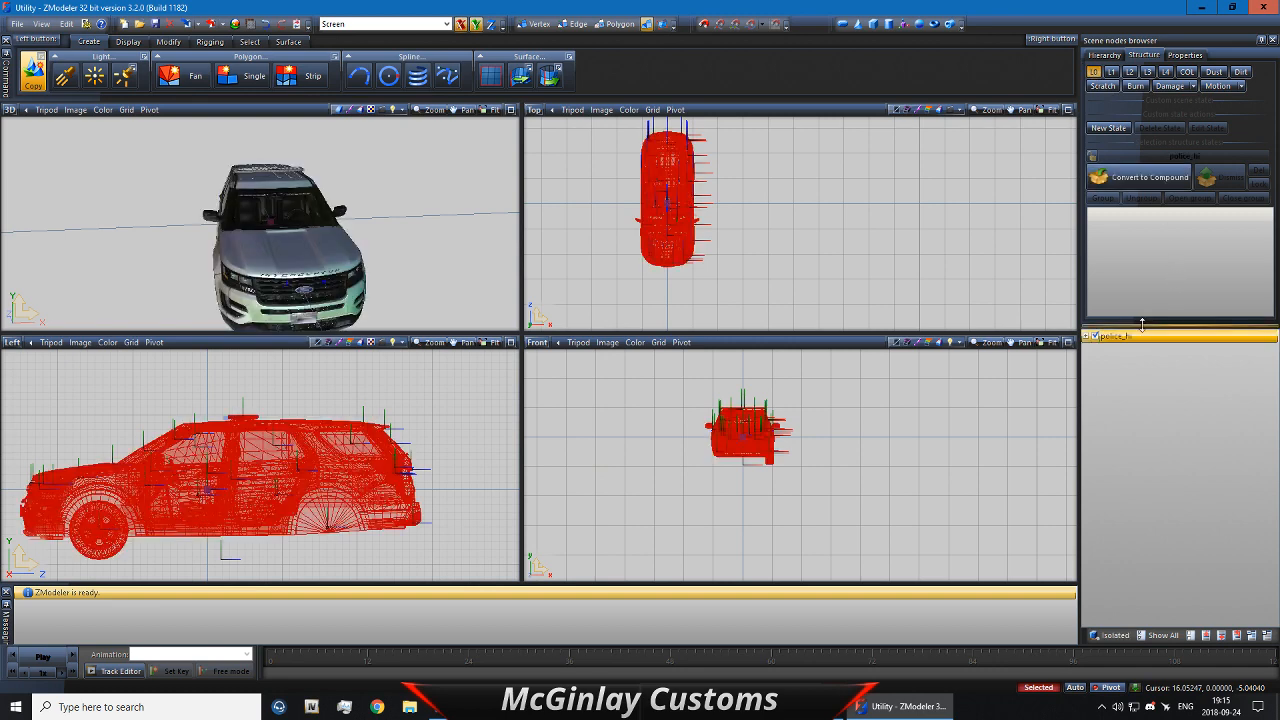
click(213, 24)
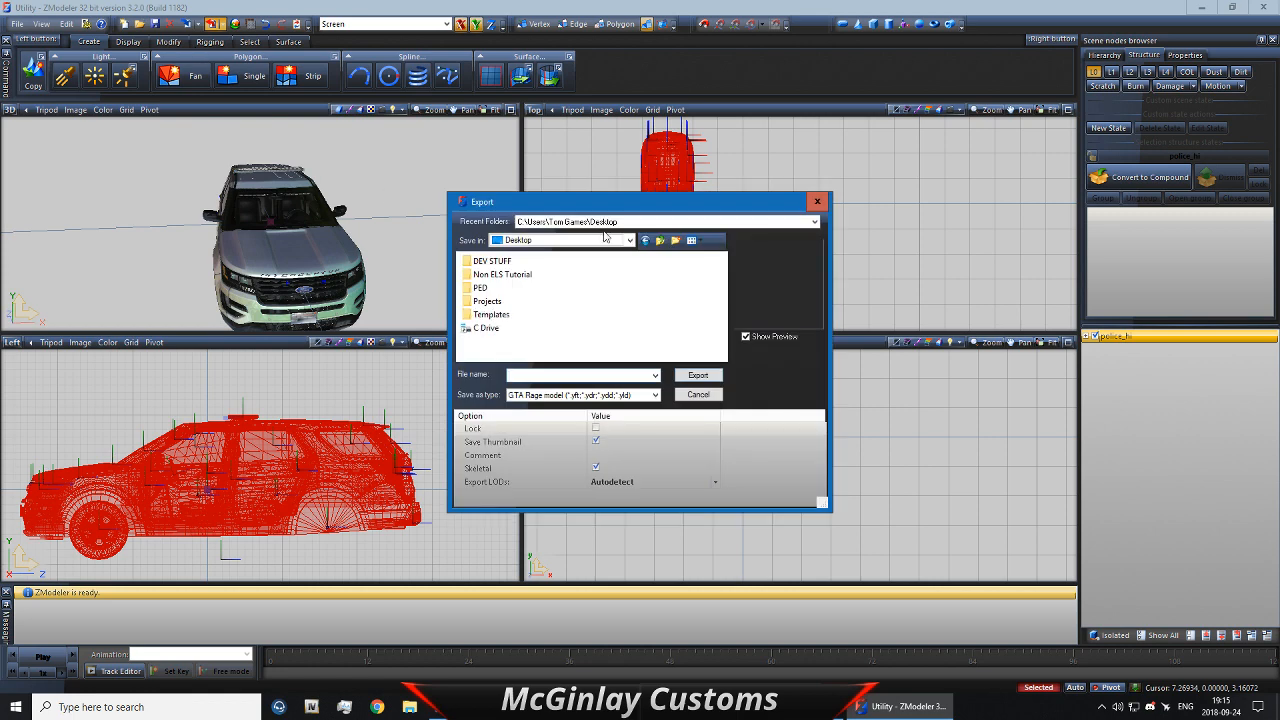
text(police_hi)
key(Return)
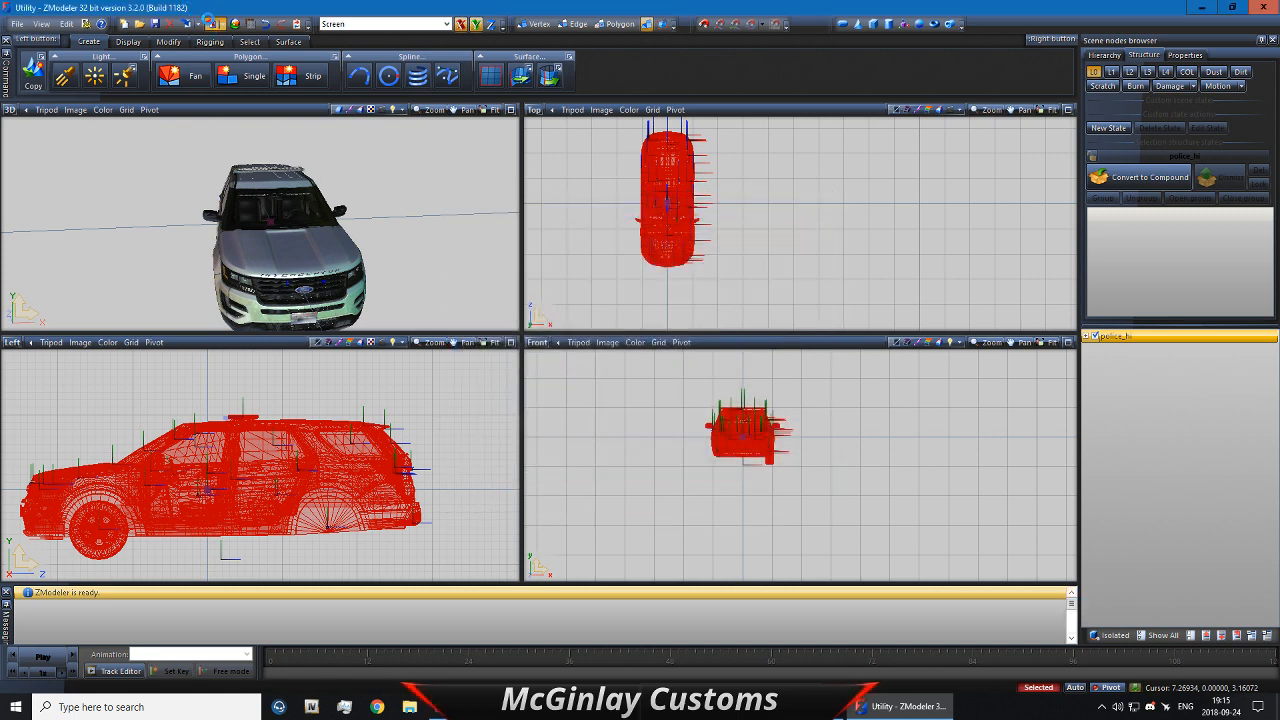
Step: Export the model to the Desktop again as police_hi, and save the Utility scene
click(210, 24)
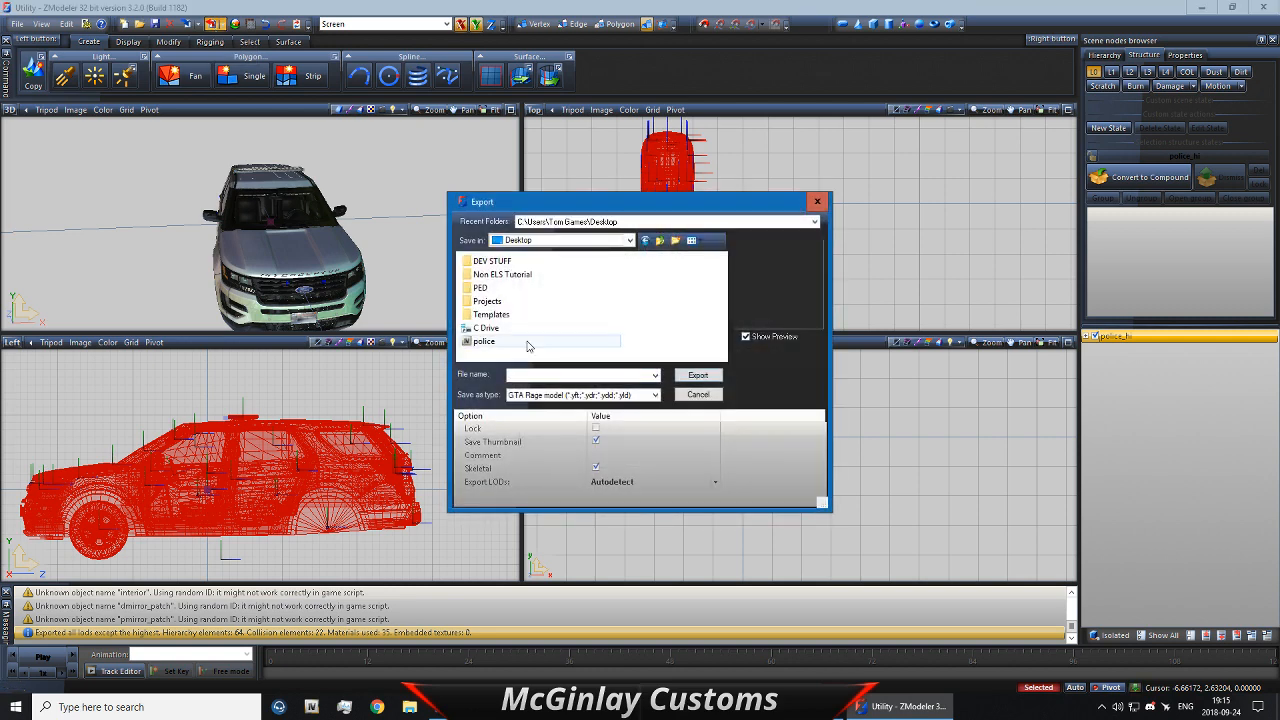
double_click(526, 341)
text(_)
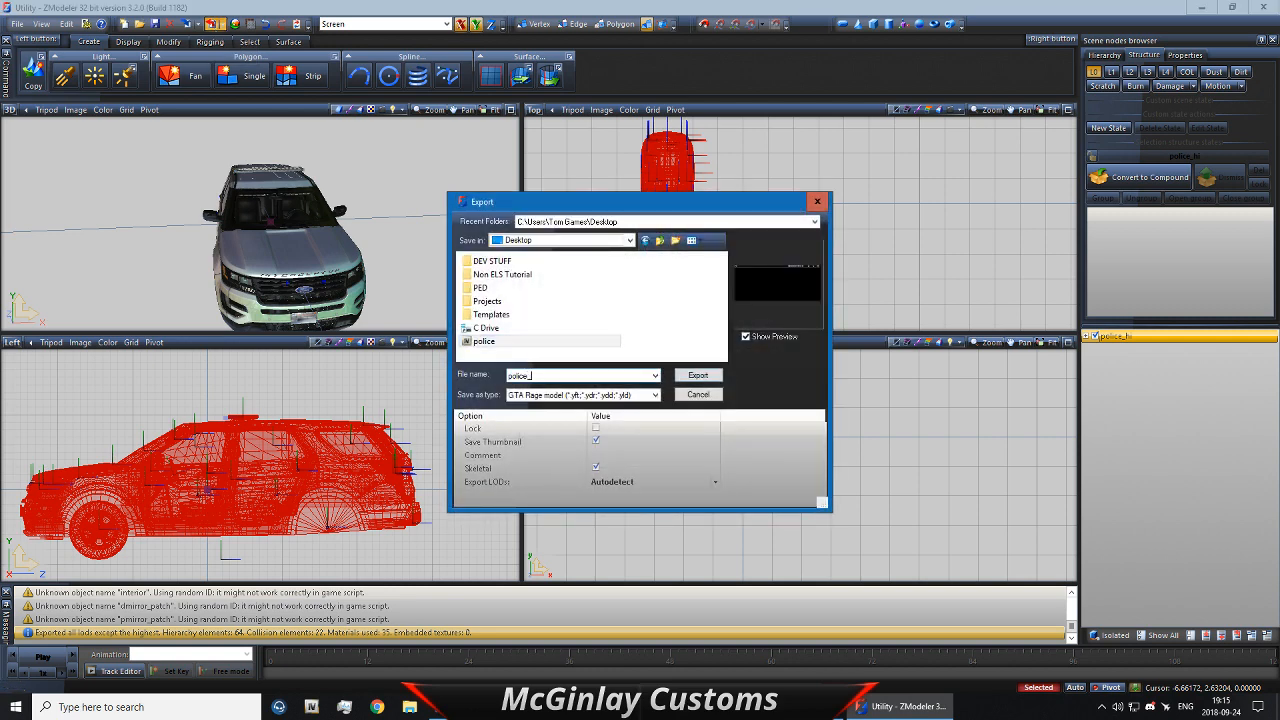
text(hi)
key(Return)
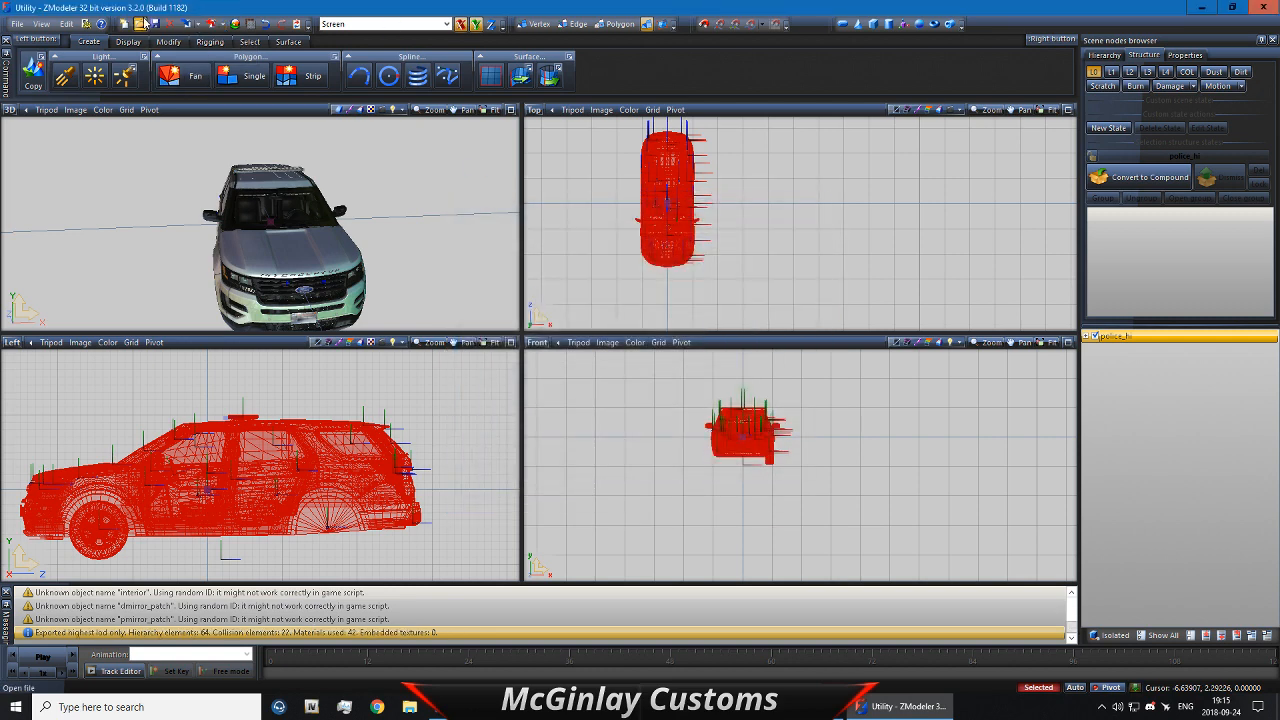
click(155, 22)
click(713, 391)
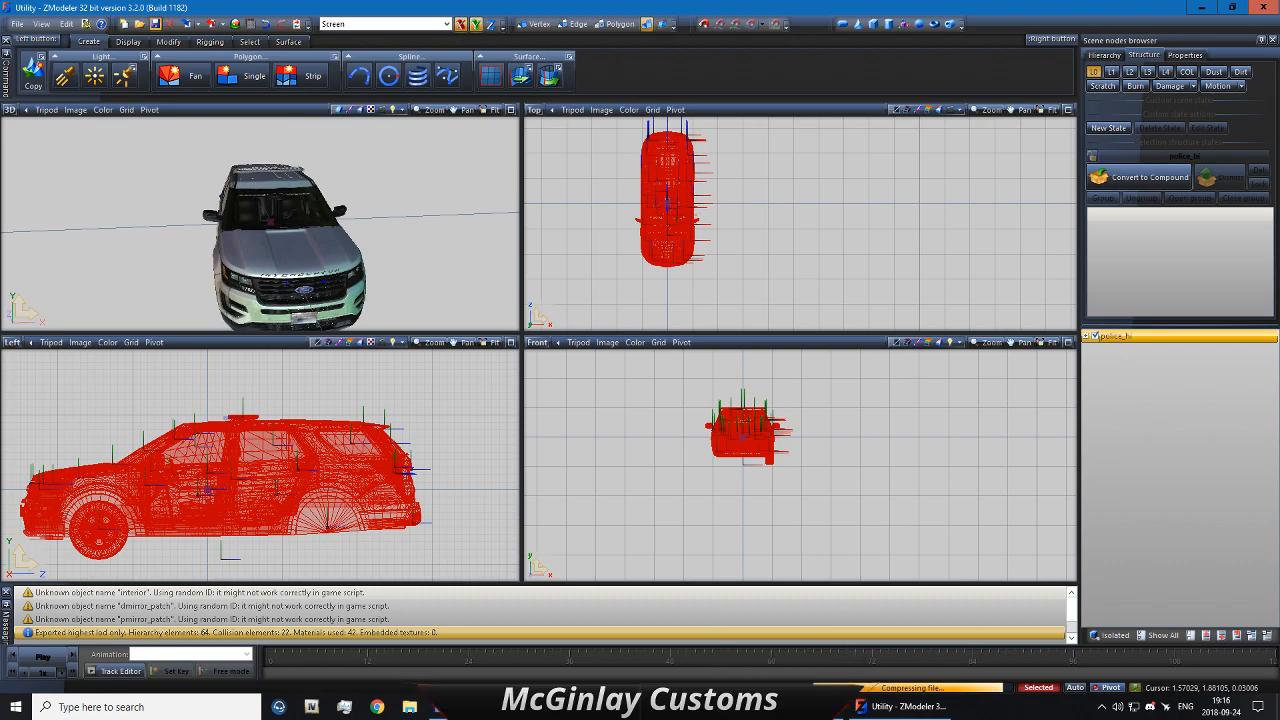
Step: Delete the old police and police_hi YFT files from the server's emergencyvehicles folder
click(410, 706)
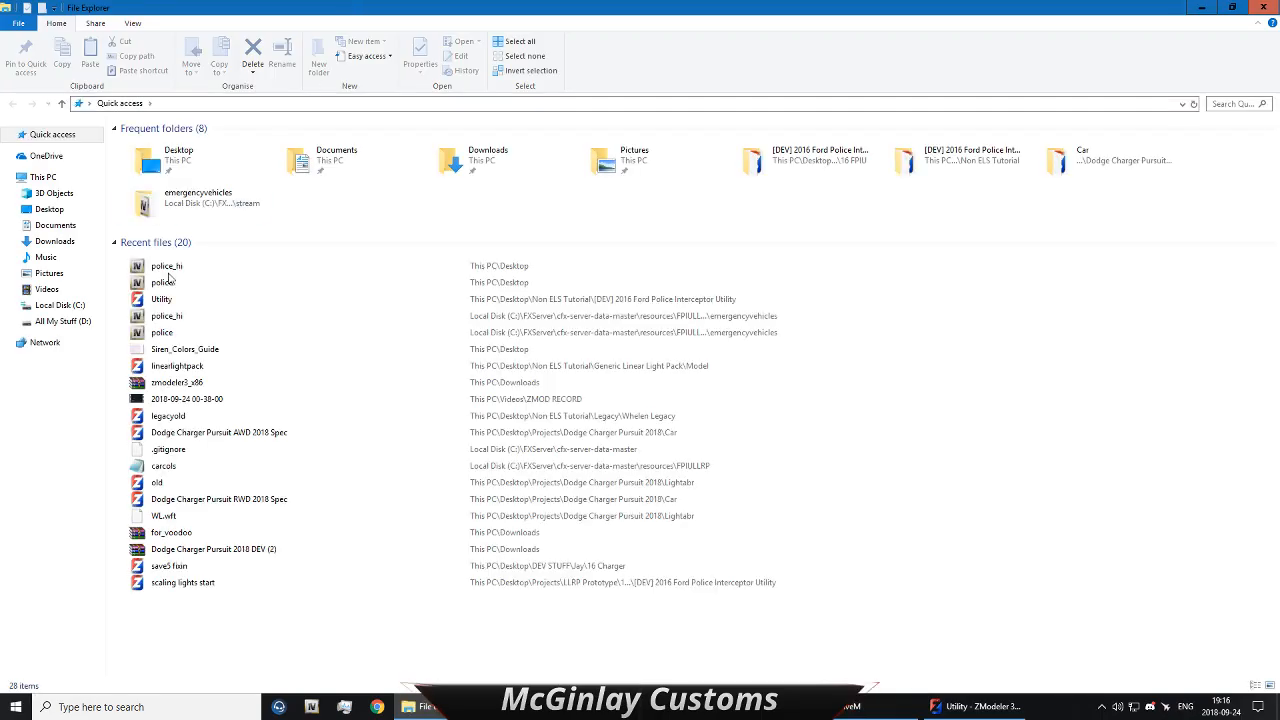
double_click(247, 210)
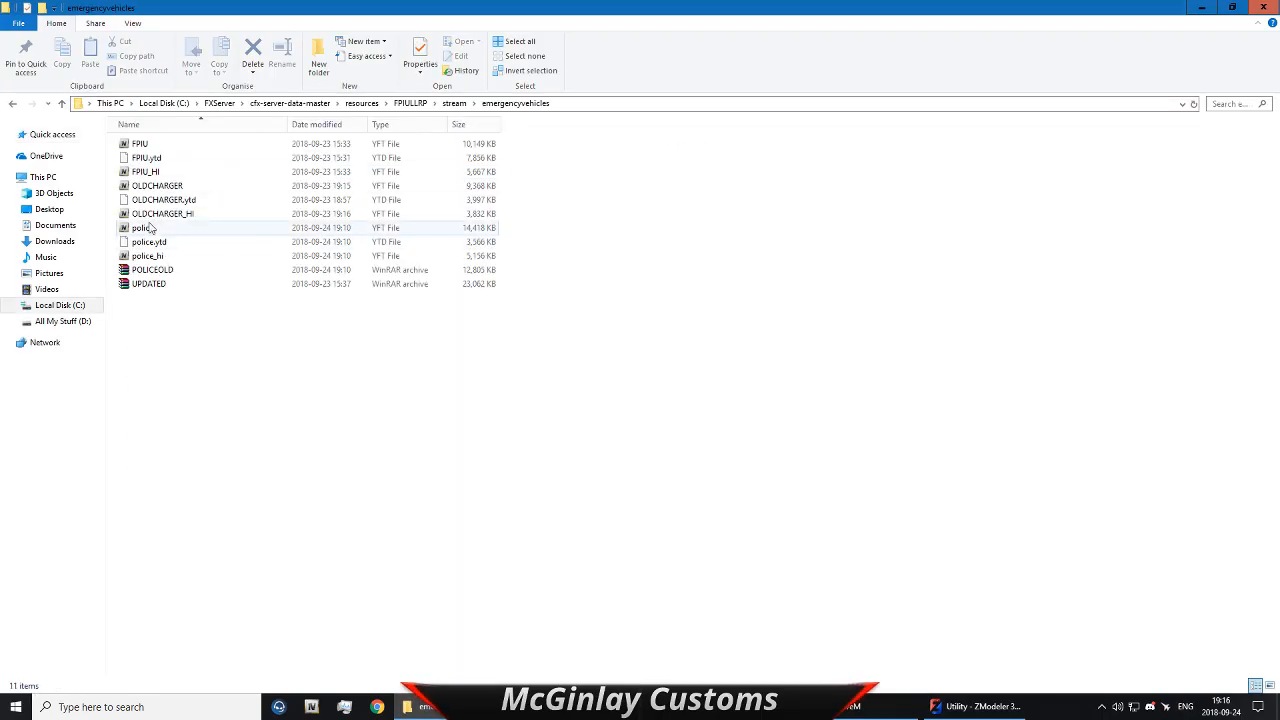
key(super+d)
click(410, 706)
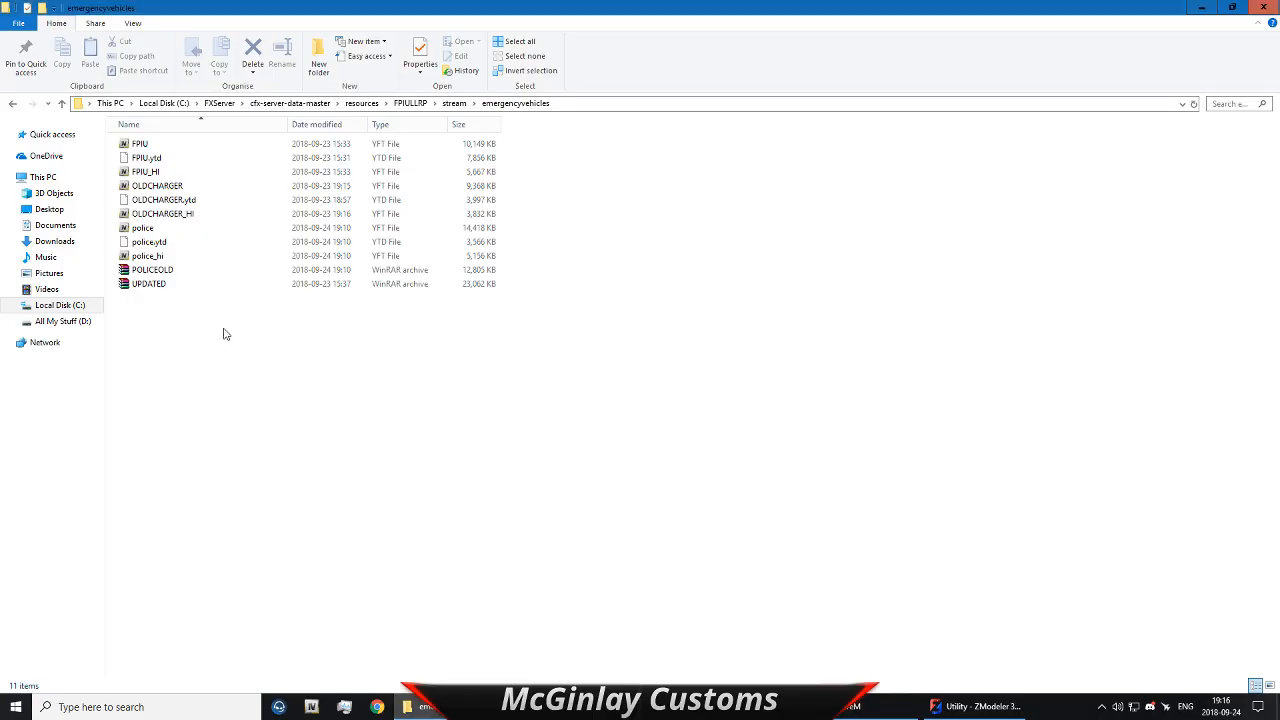
click(150, 256)
ctrl+click(157, 230)
key(Delete)
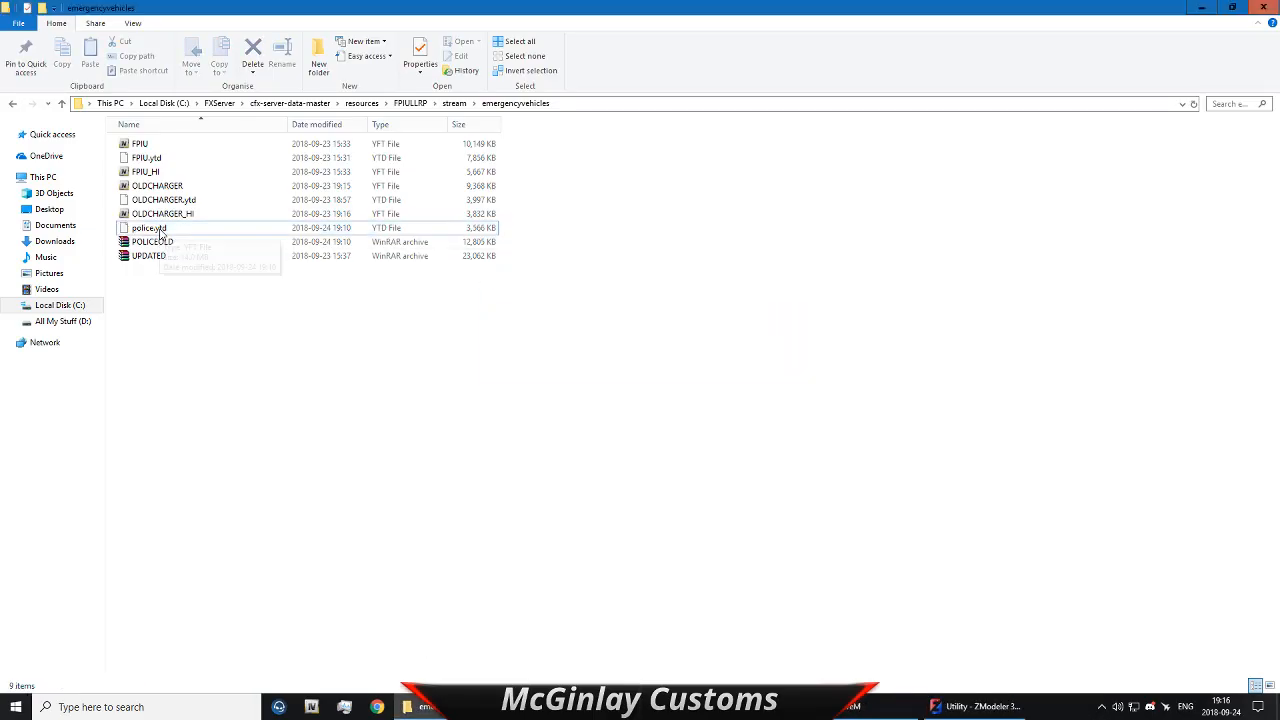
Step: Move the newly exported police and police_hi files from the Desktop into the emergencyvehicles folder
drag(388, 8, 546, 99)
drag(128, 186, 852, 255)
double_click(529, 99)
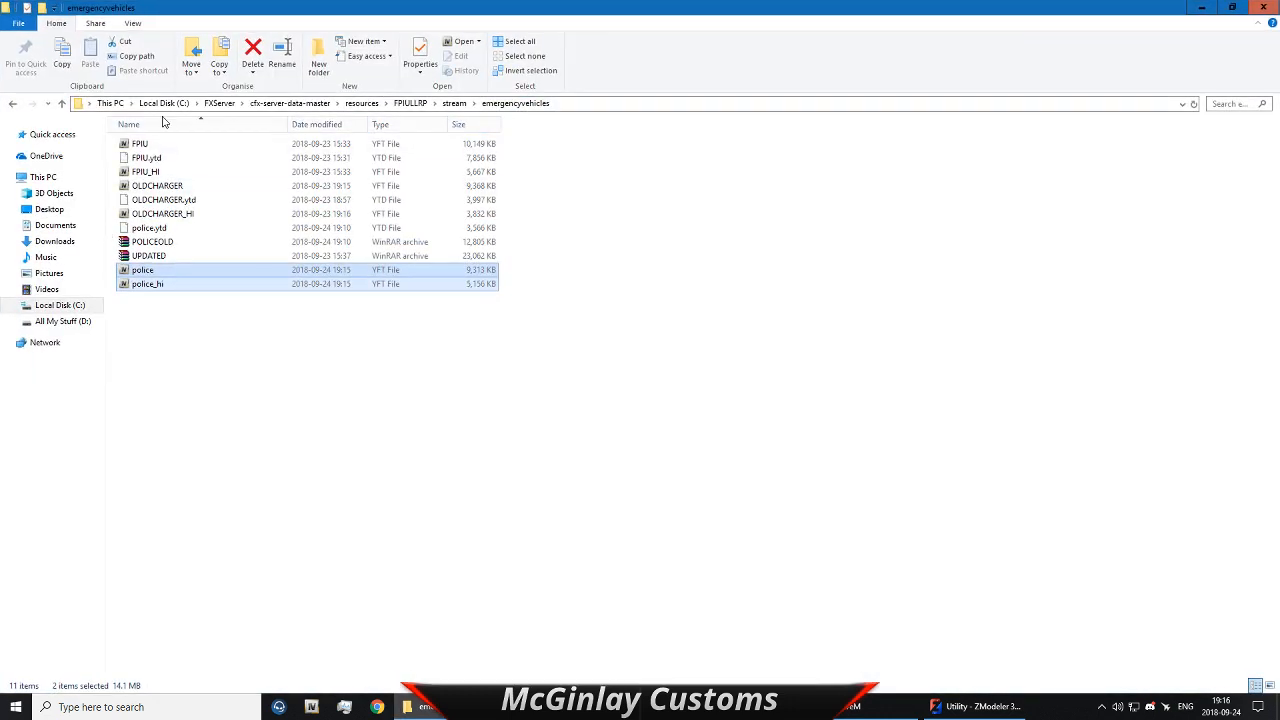
Step: Delete the cache folder in cfx-server-data-master and start the server with ServerStarter
click(268, 104)
click(155, 200)
click(155, 147)
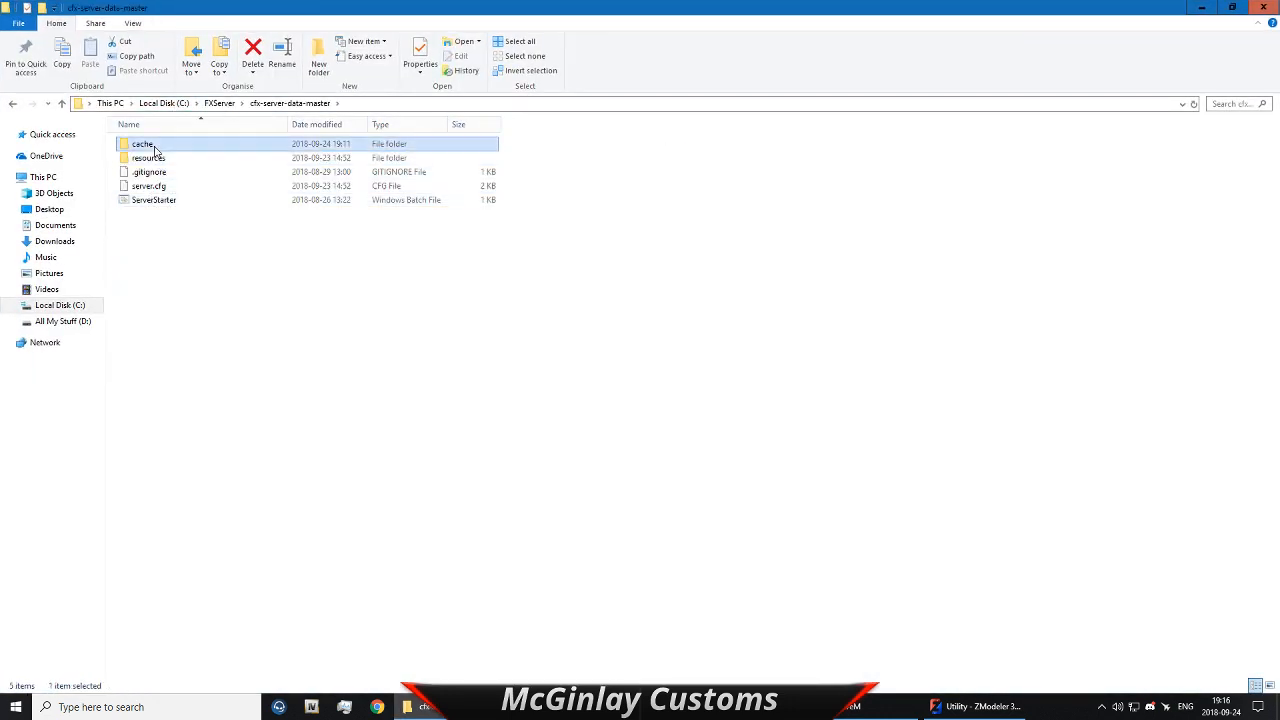
key(Delete)
double_click(145, 187)
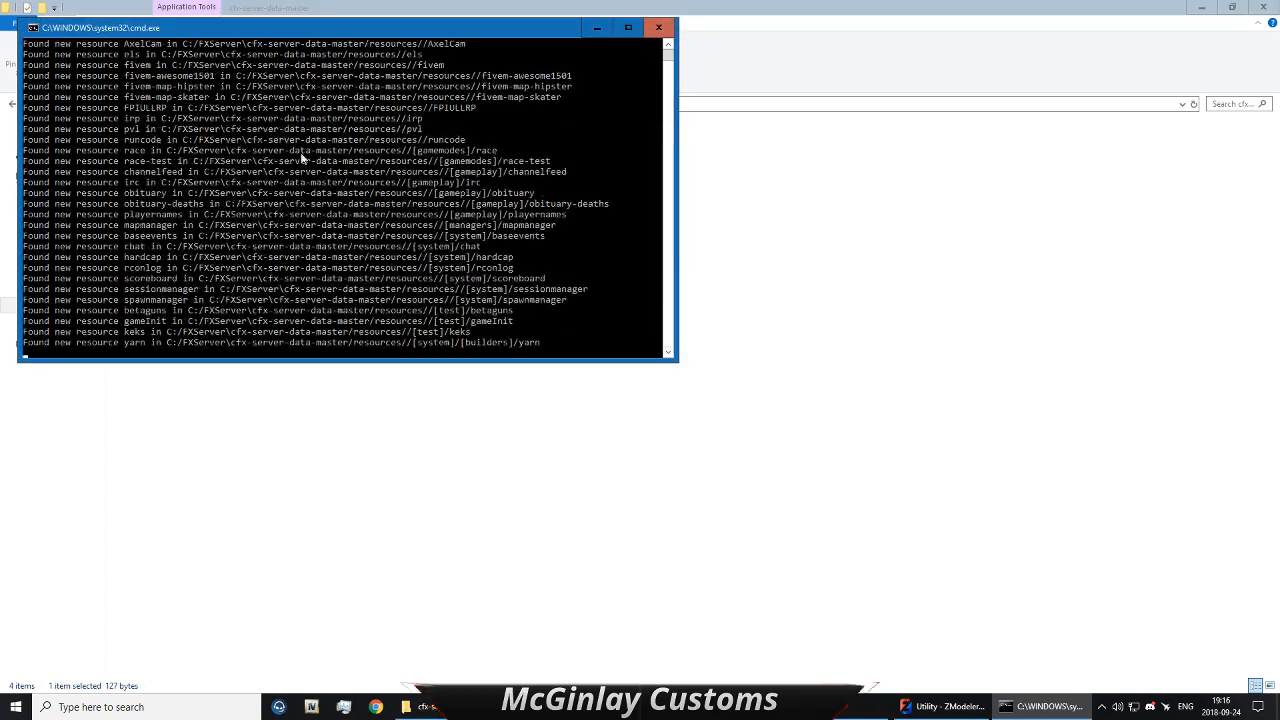
click(660, 28)
double_click(263, 200)
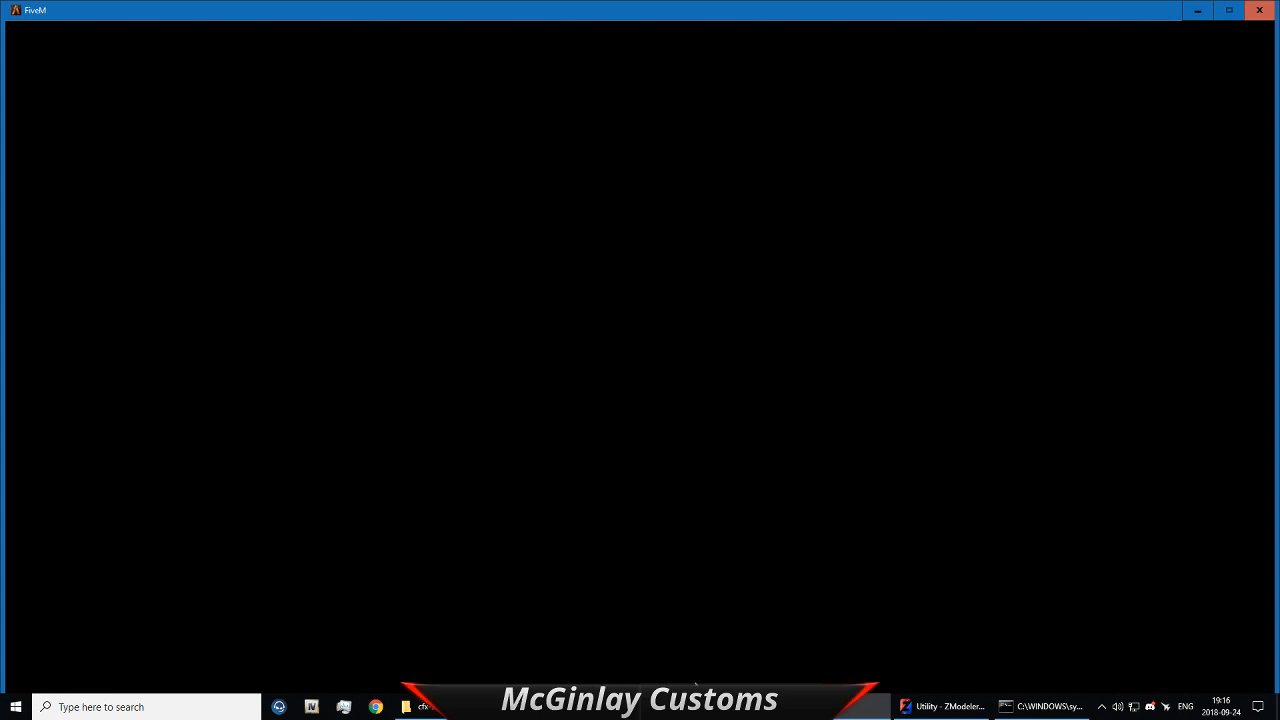
Step: Close ZModeler and end the FiveM task in Task Manager, leaving only the server console open
click(940, 706)
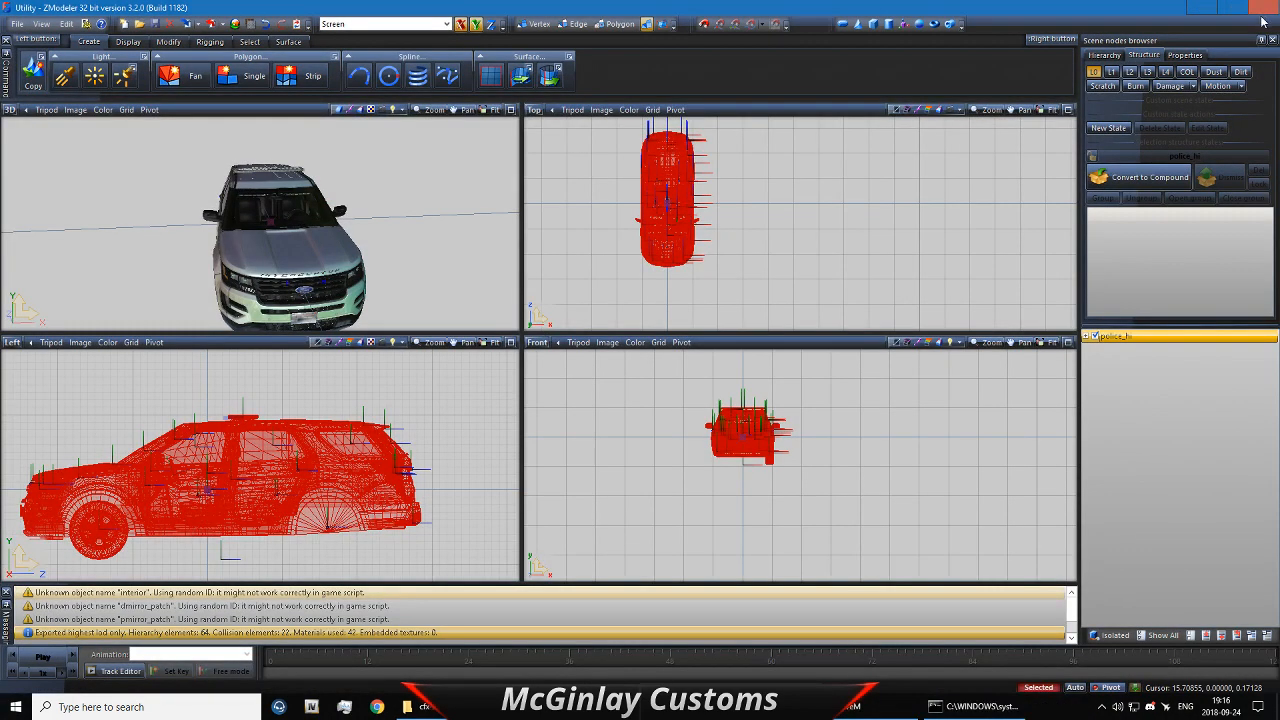
click(1262, 19)
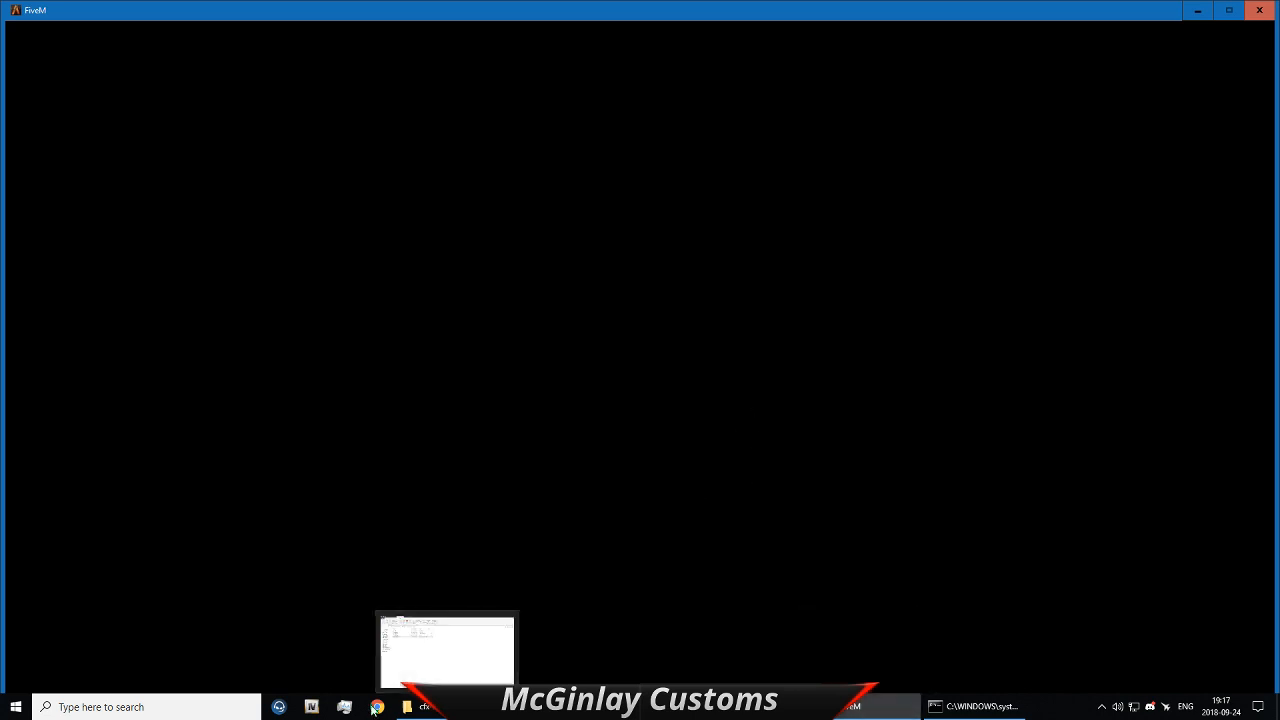
click(341, 708)
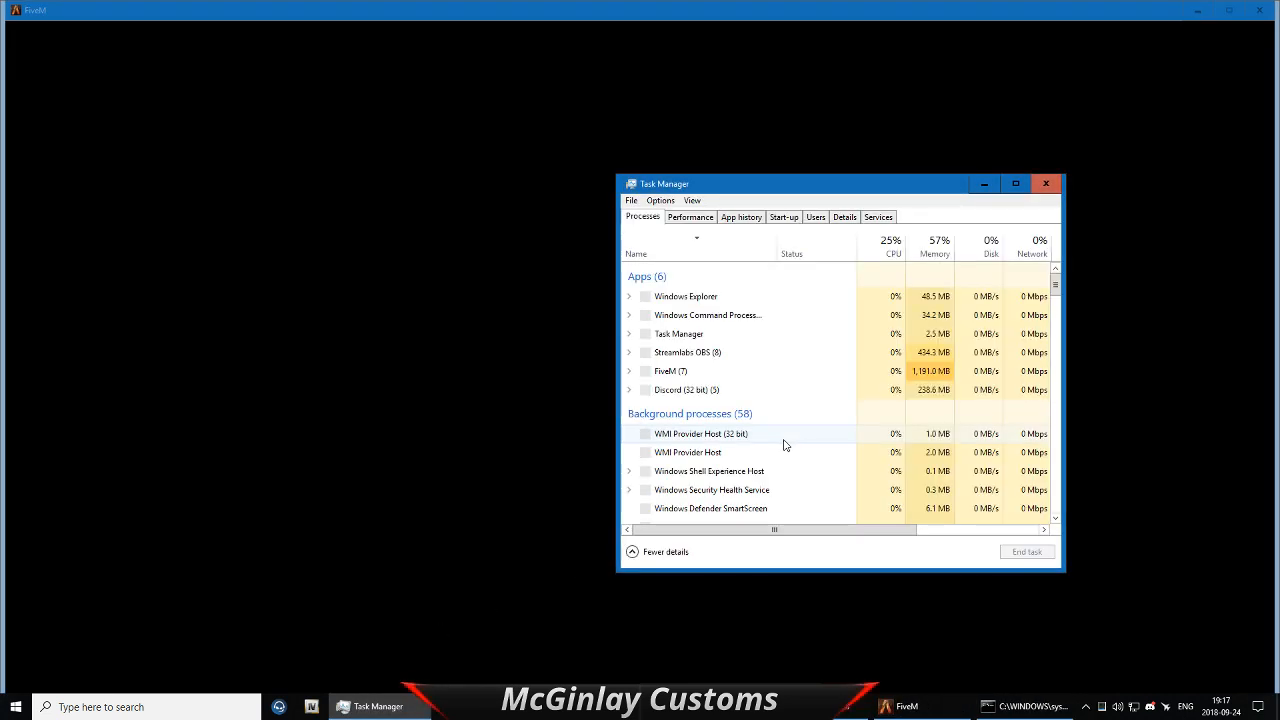
click(1027, 552)
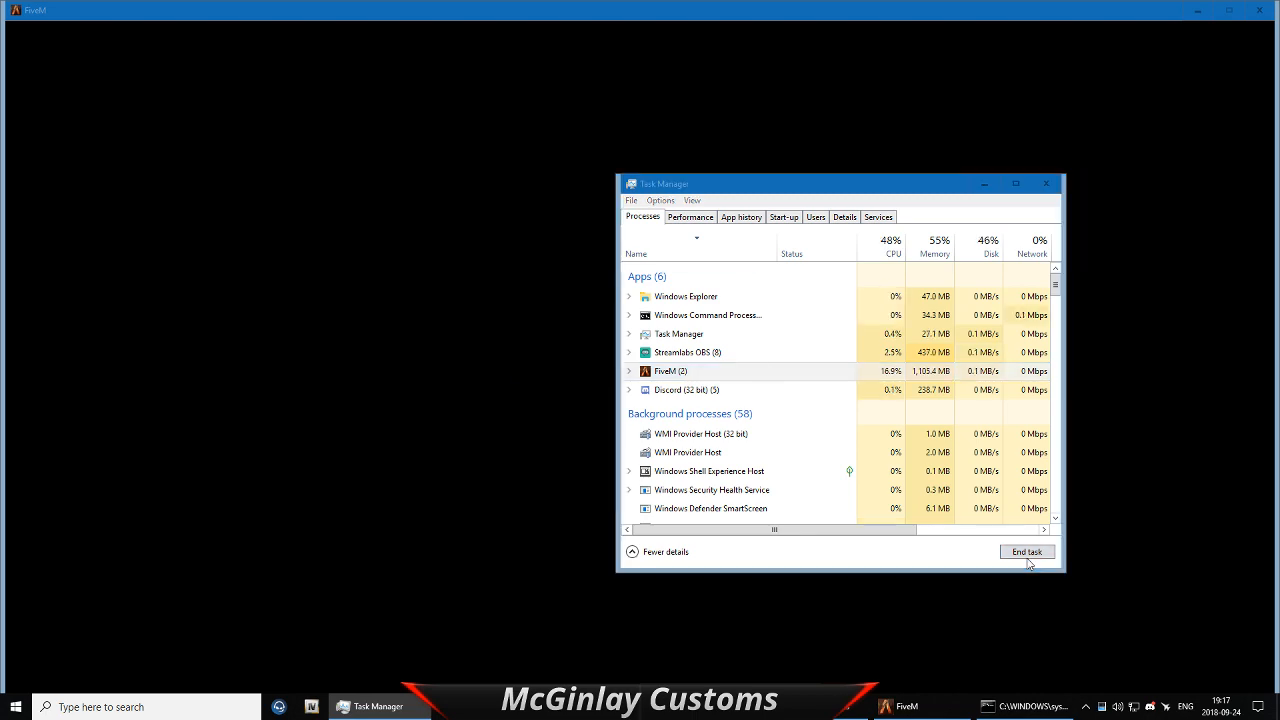
click(712, 360)
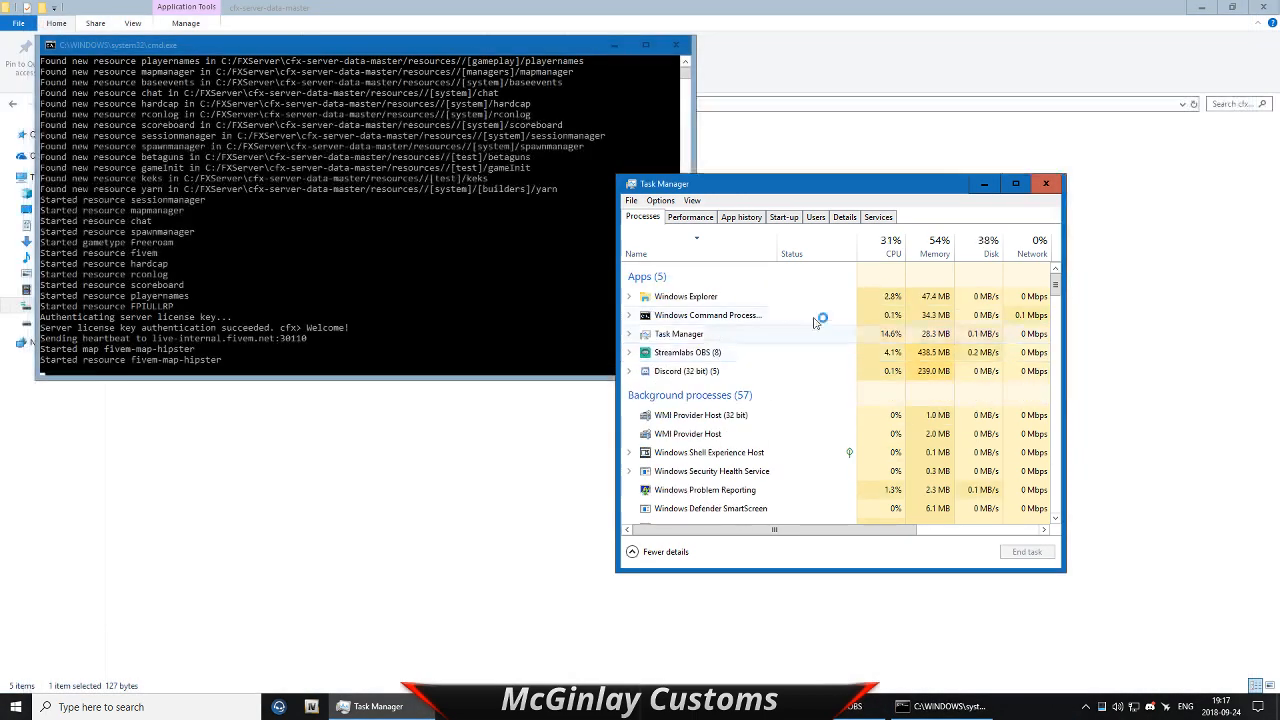
click(1046, 184)
drag(392, 50, 392, 55)
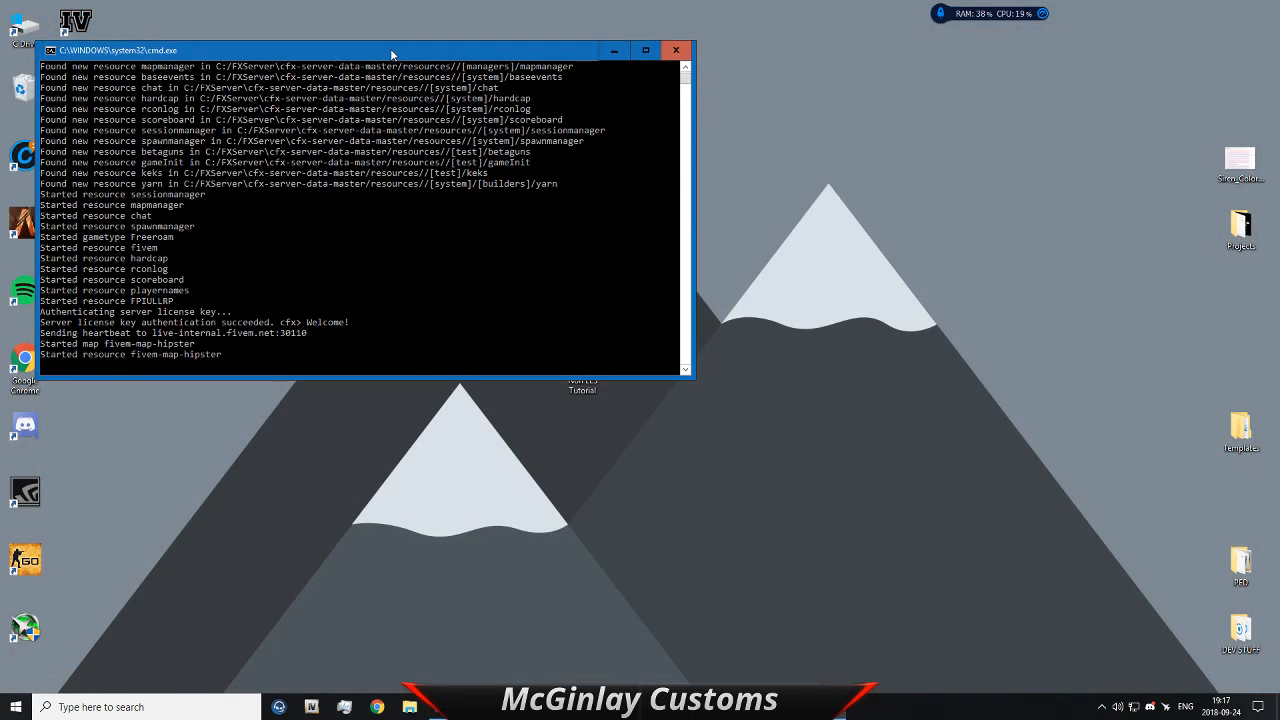
Step: Relaunch FiveM, join the server and spawn the vehicle by name from the Lambda Menu, entering police
double_click(22, 222)
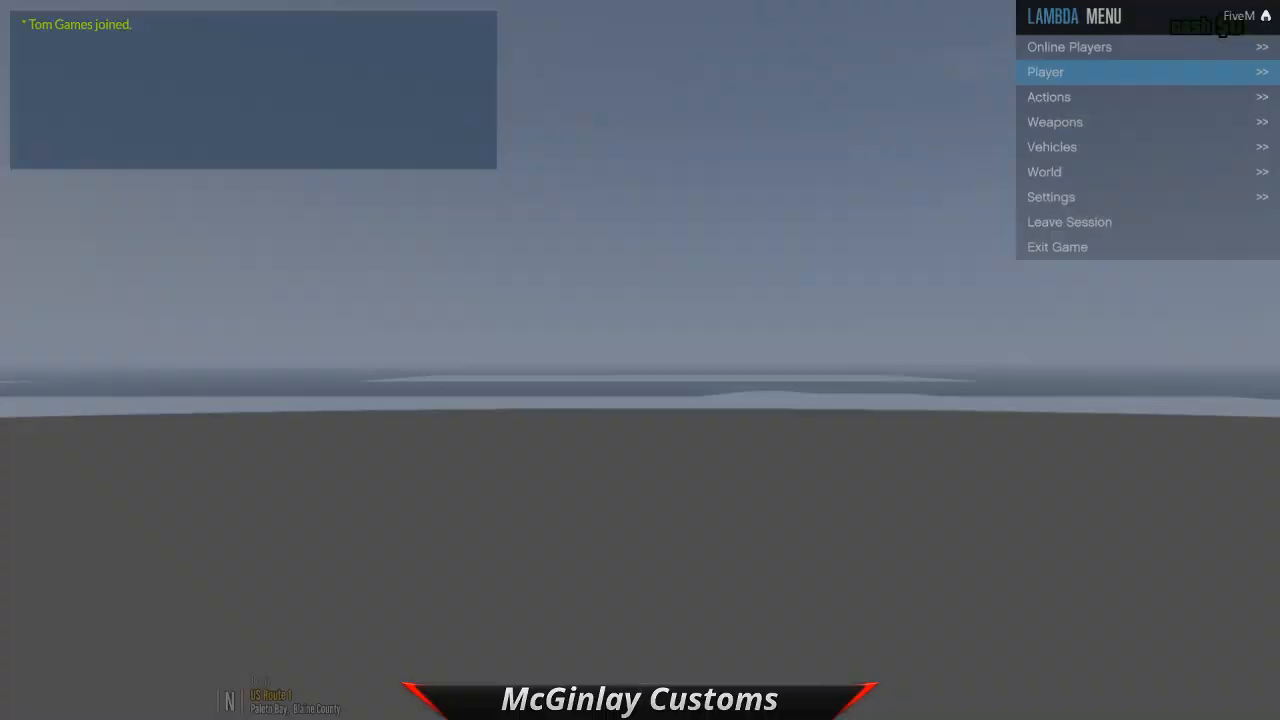
key(Down)
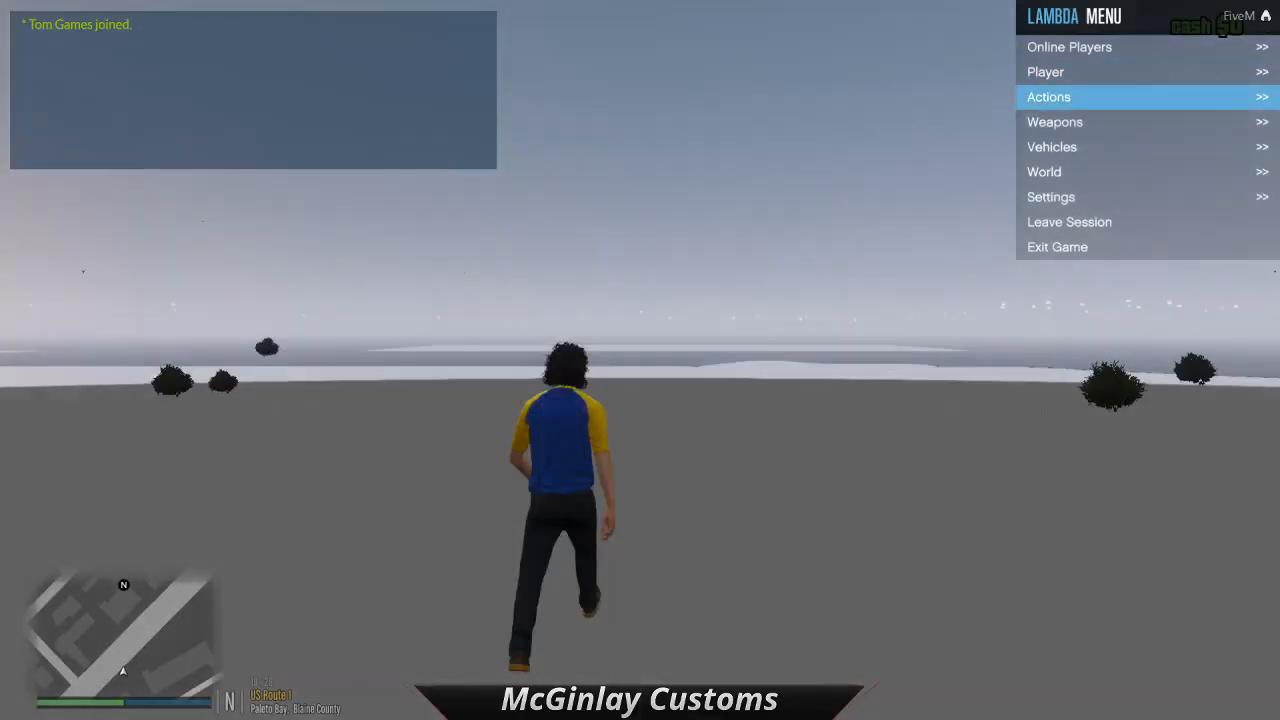
key(Down)
key(Down)
key(Return)
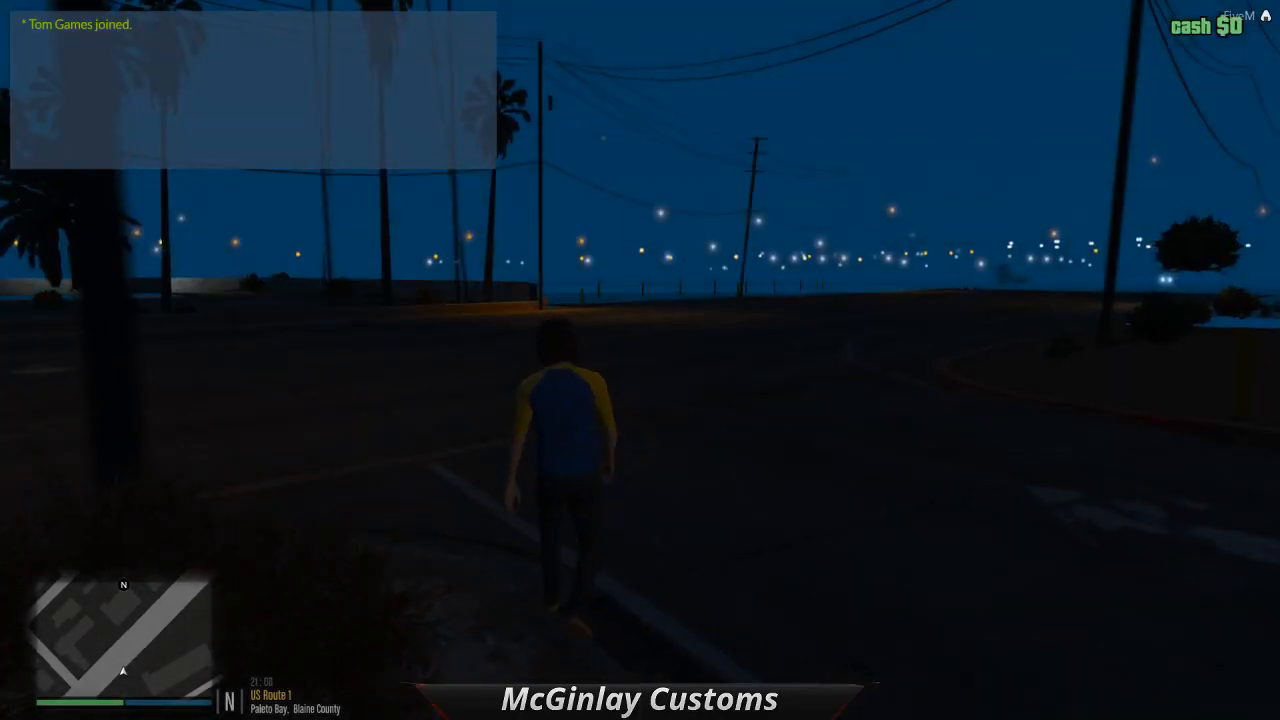
text(police)
key(Return)
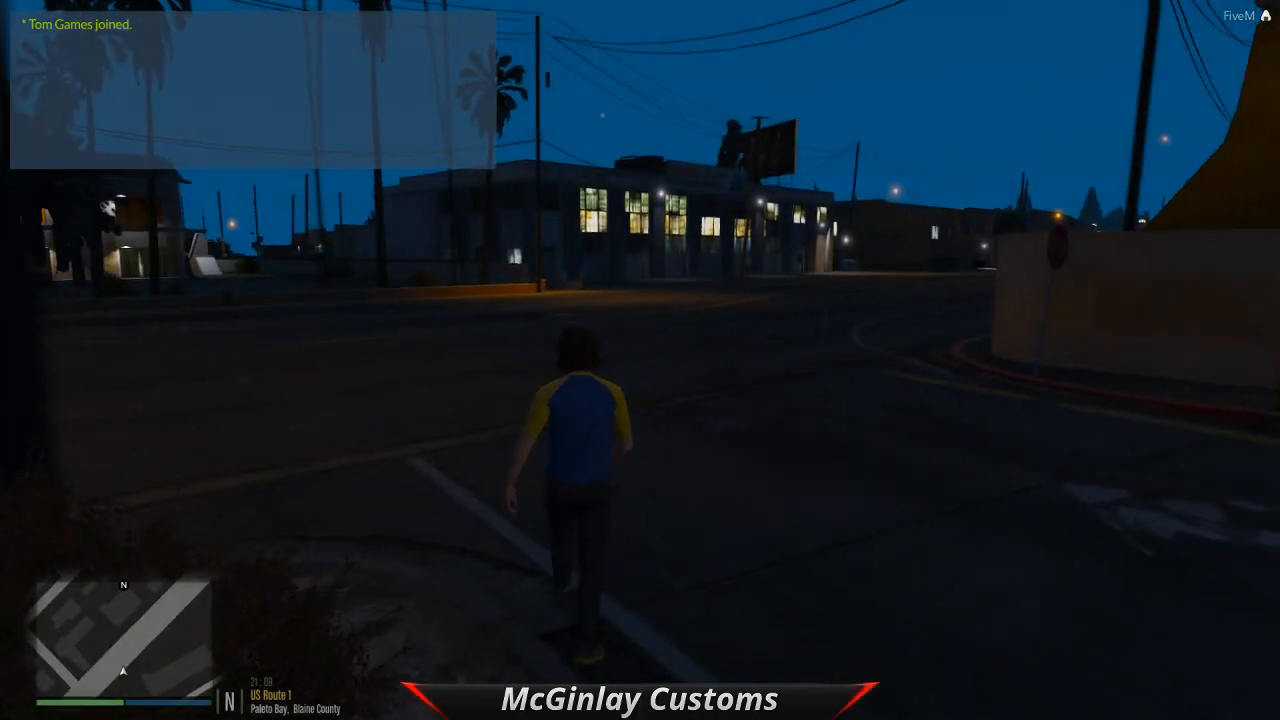
Step: Close the vehicle menu, walk to the spawned Ford police SUV and get in
key(w)
key(a)
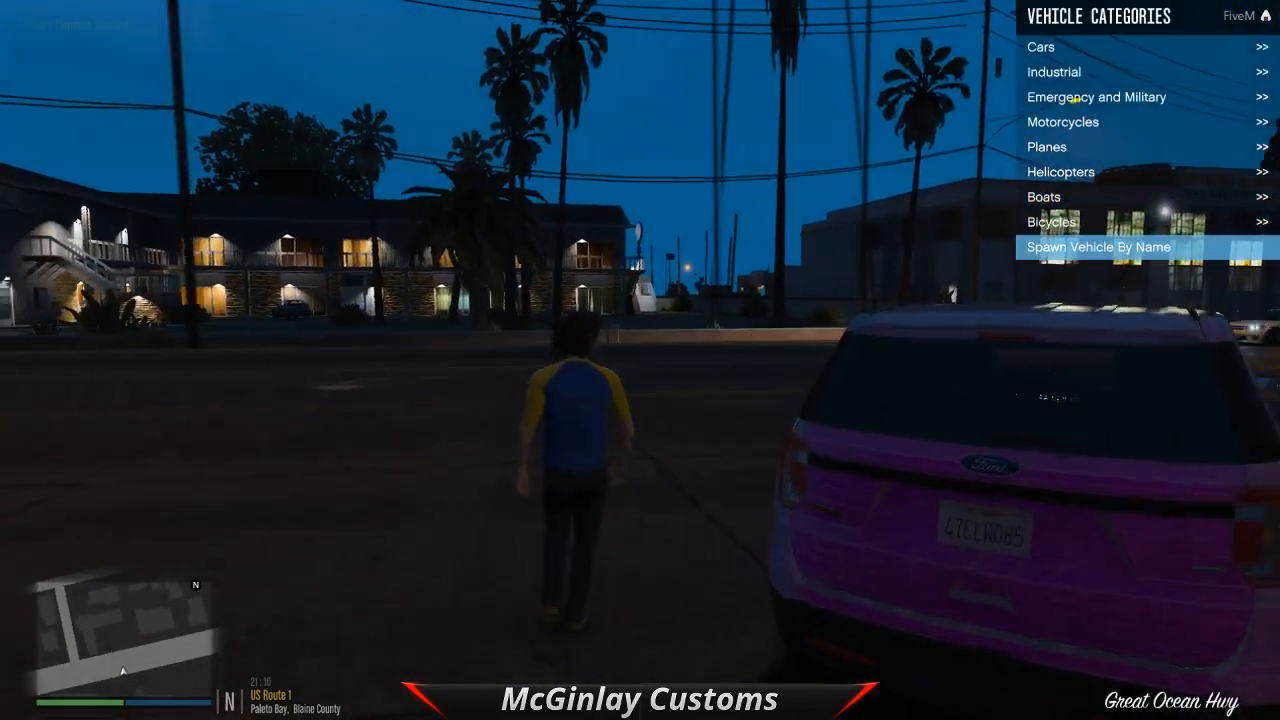
key(m)
key(d)
key(f)
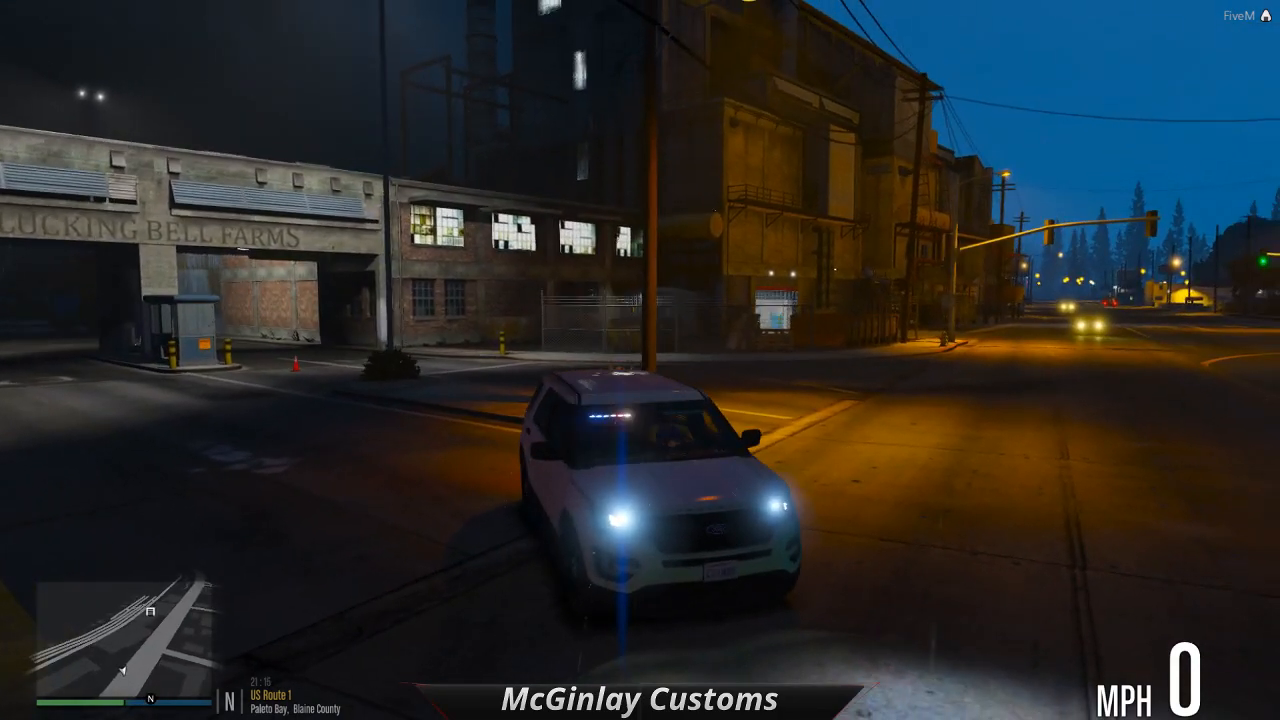
Step: Toggle the police SUV's emergency lights and browse the Vehicle Options from the extras toggles to Repair & Set Properly
key(q)
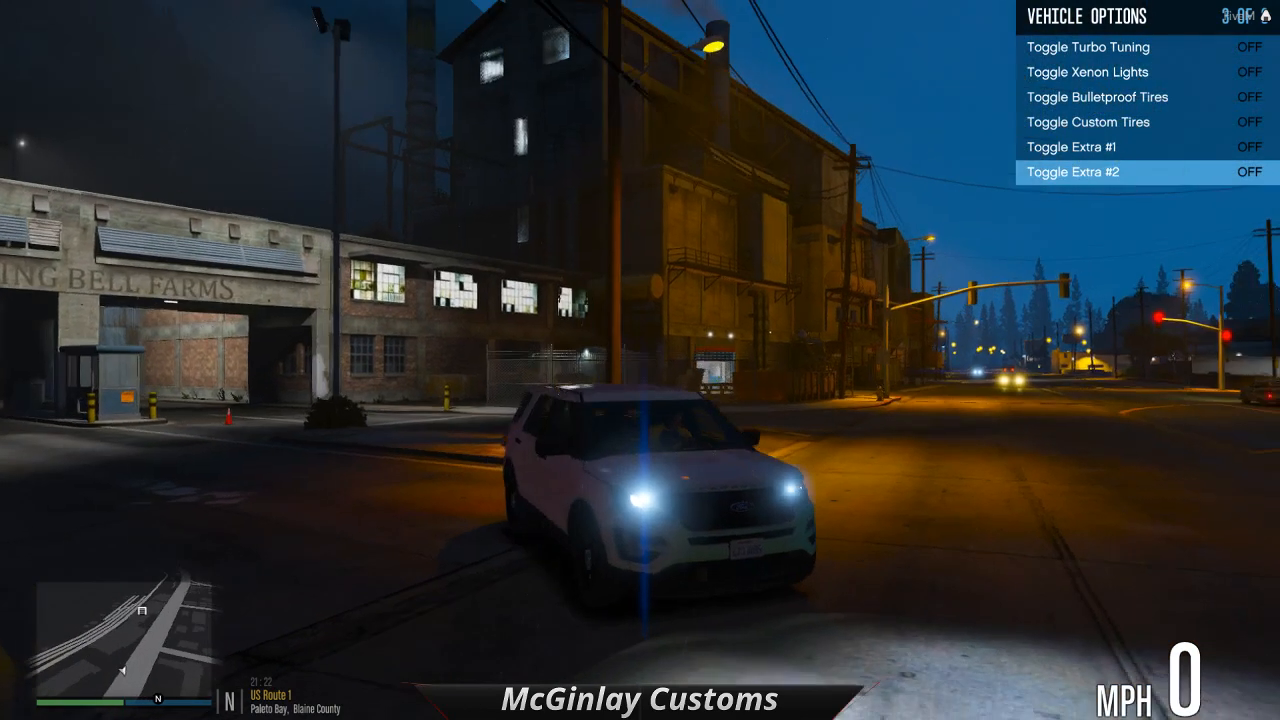
key(Left)
key(Up)
key(Up)
key(Up)
key(Up)
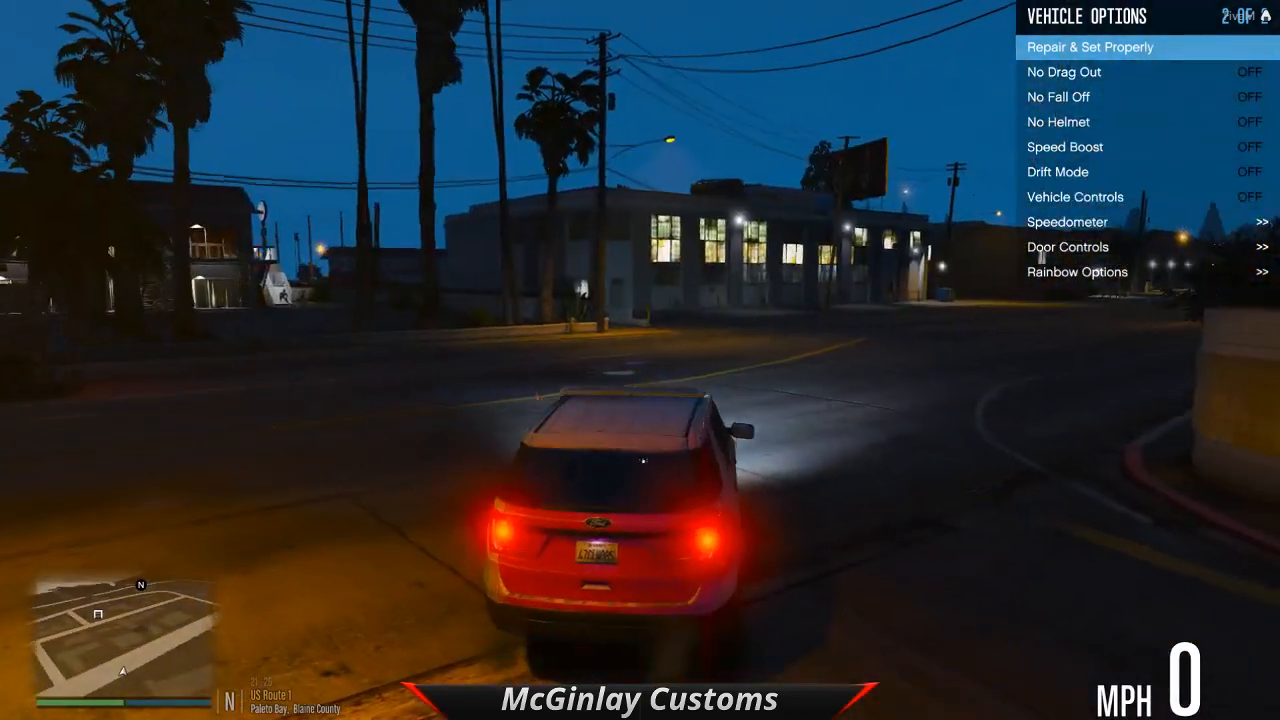
Step: Manoeuvre the police SUV outside Clucking Bell Farms with the roof lightbar flashing to inspect its lighting
key(w)
key(s)
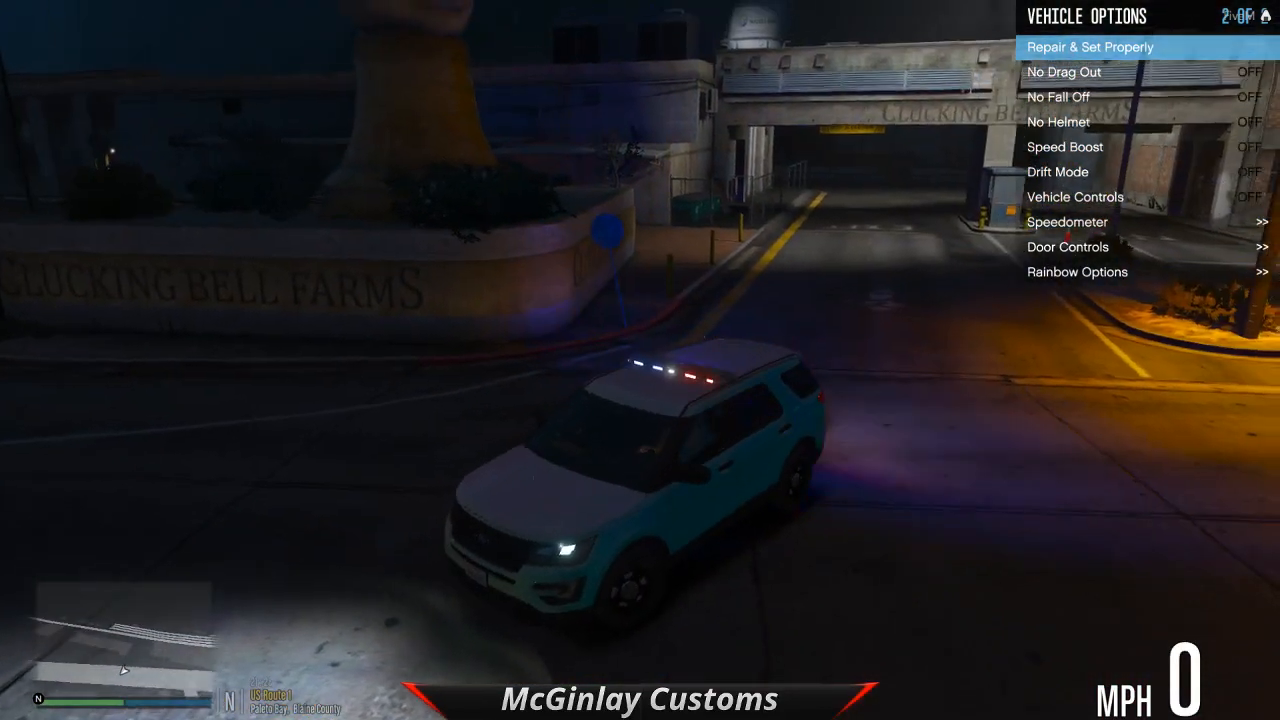
key(w)
key(d)
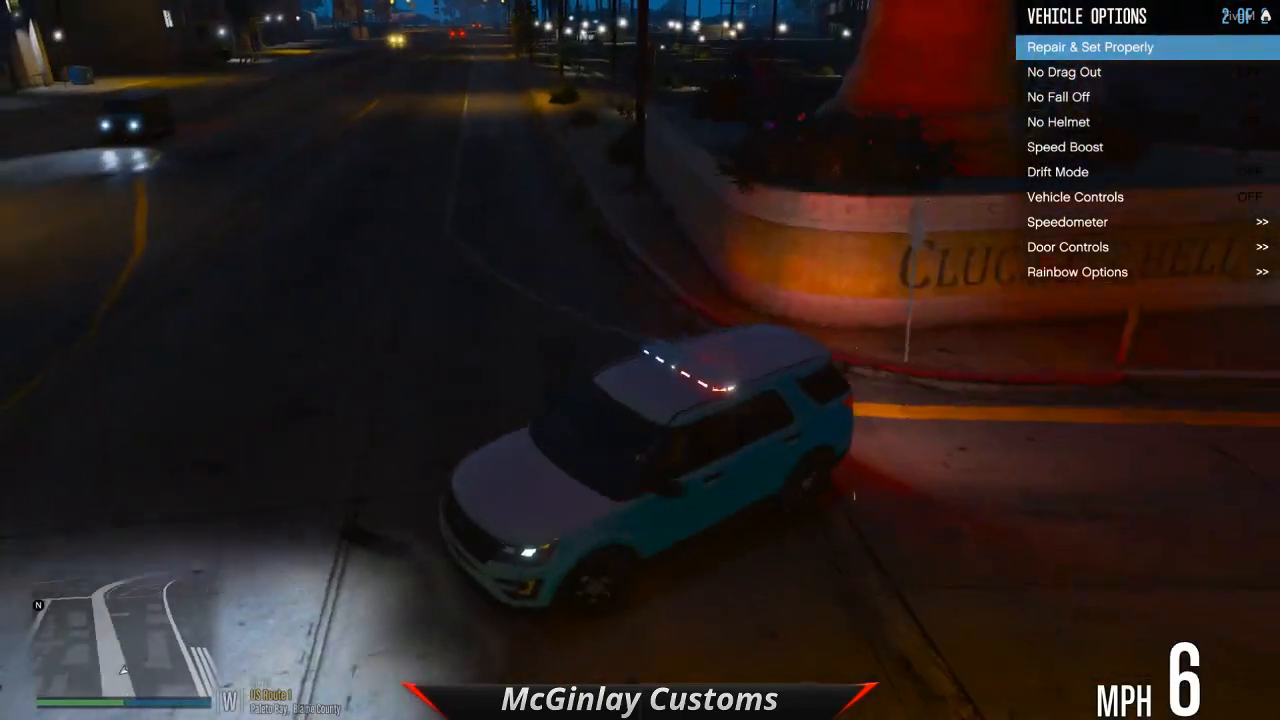
key(s)
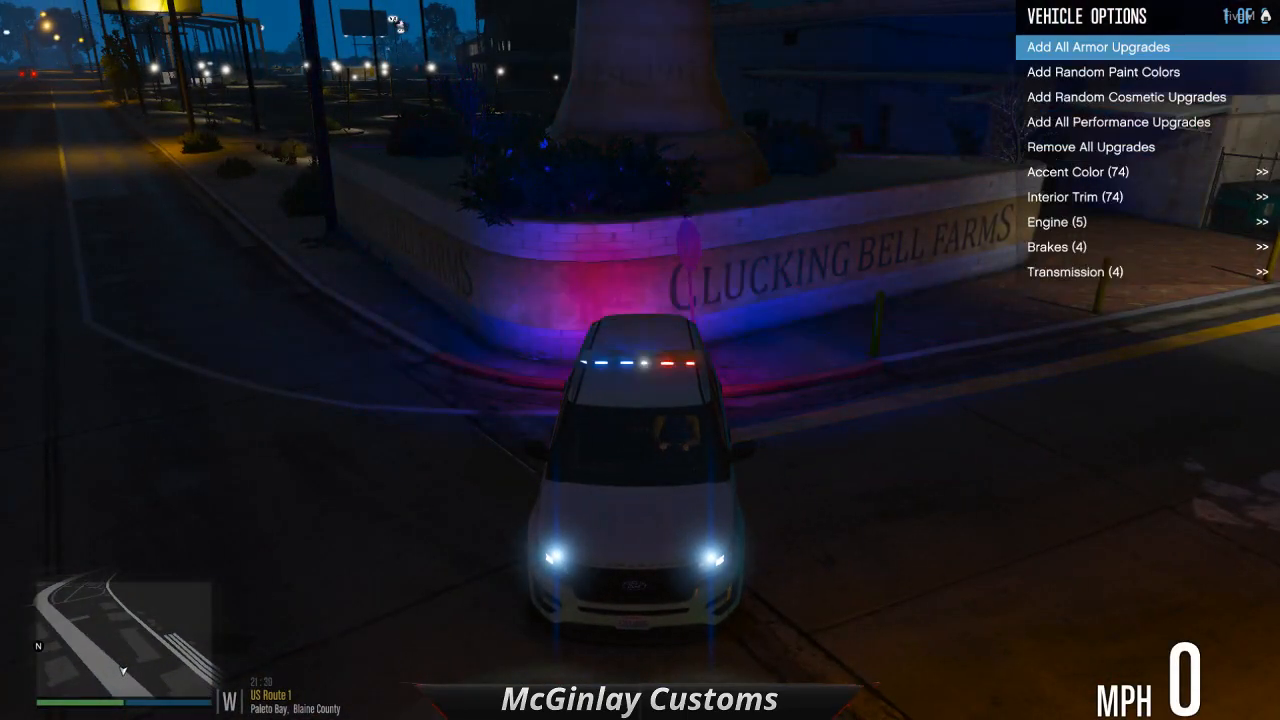
Step: Review the armor, paint and performance upgrades in Vehicle Options and return to the page with Repair & Set Properly
key(Right)
key(Up)
key(Up)
key(Up)
key(Up)
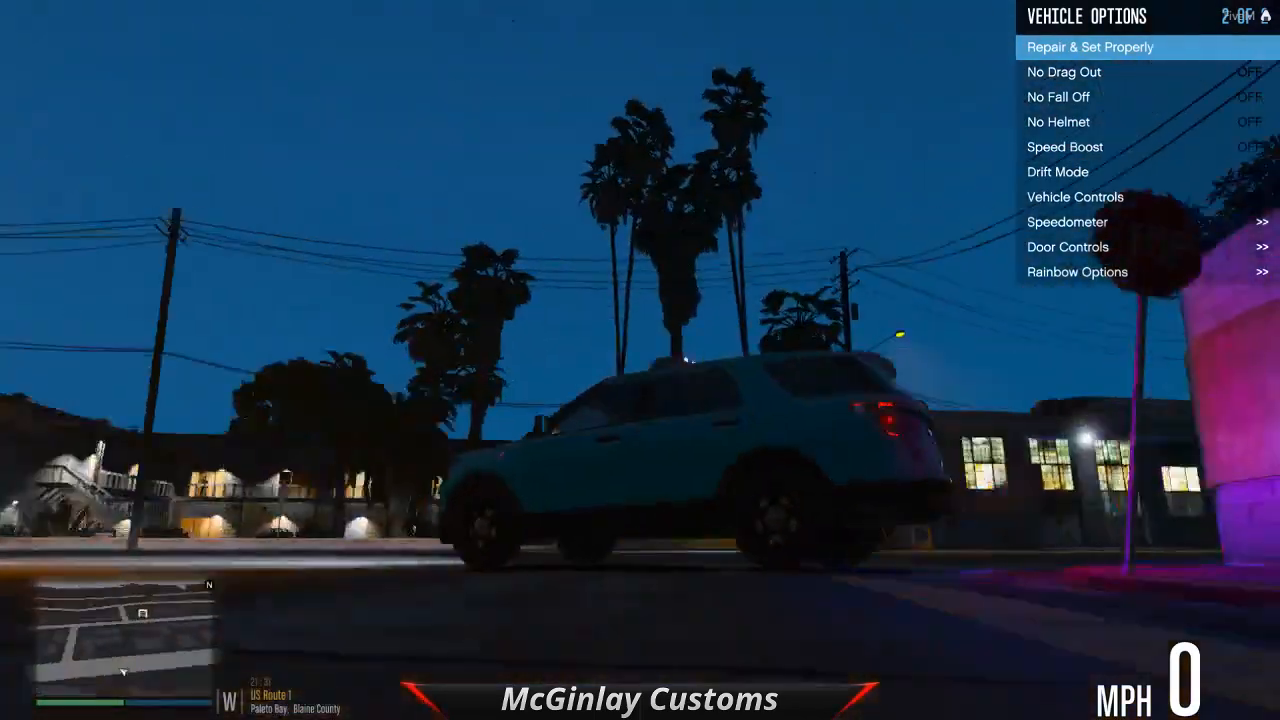
Step: Circle the Clucking Bell Farms entrance in the SUV, checking the flashing lights from several sides, and turn toward US Route 1
key(w)
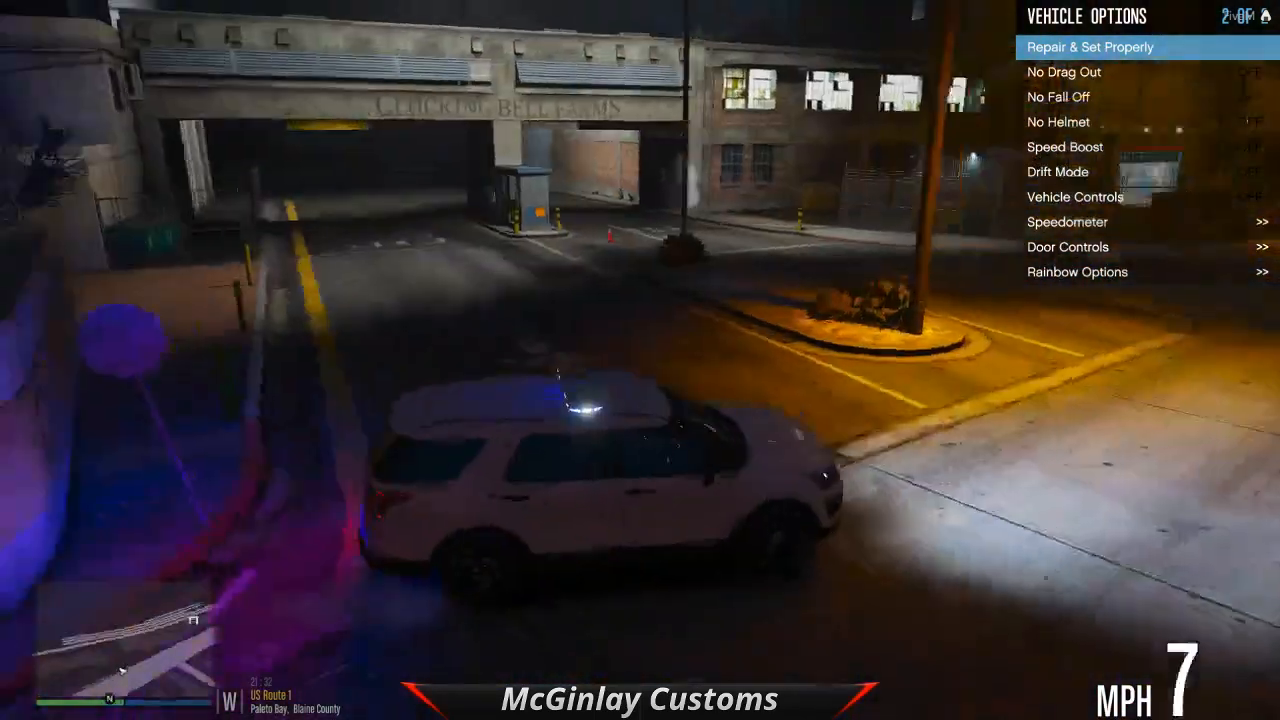
key(a)
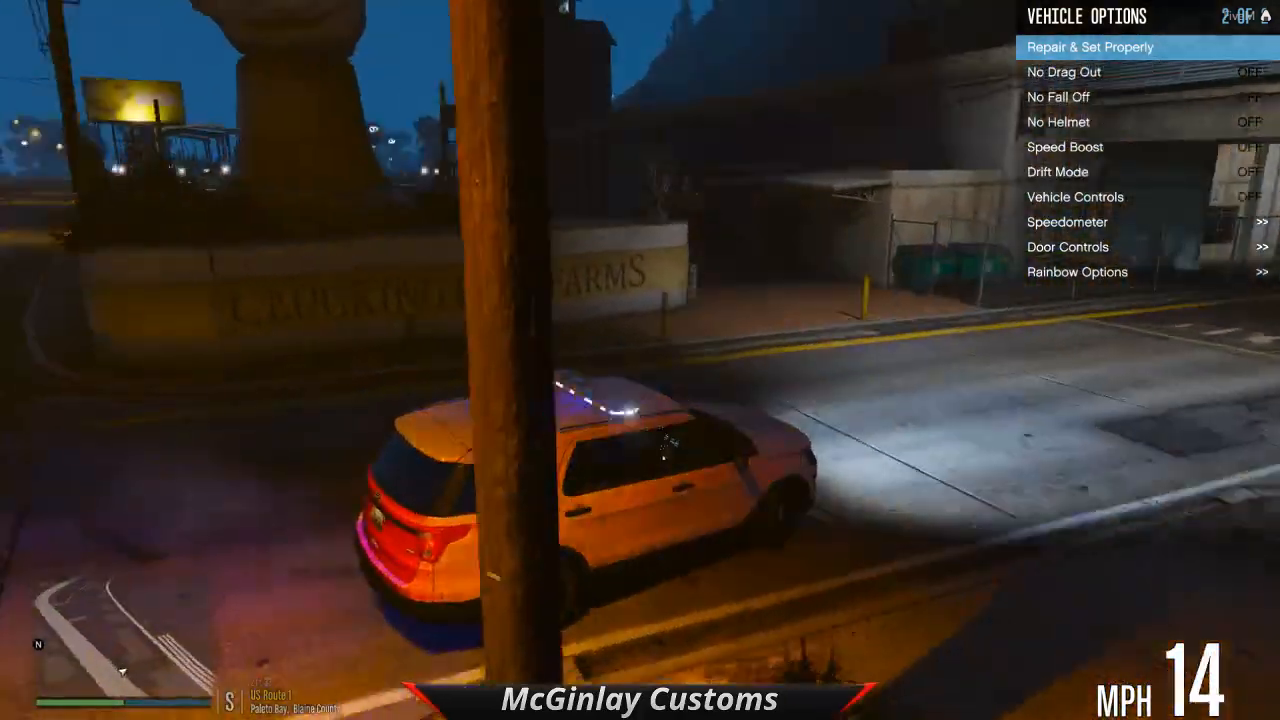
key(s)
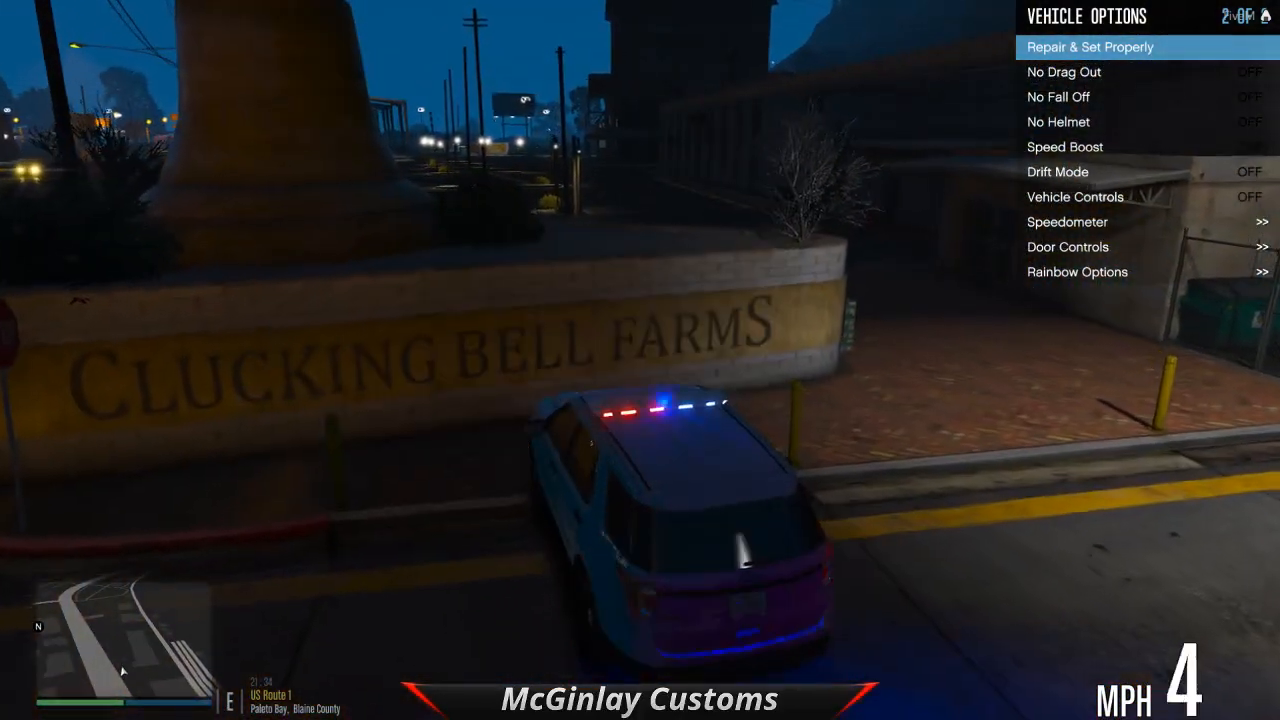
key(s)
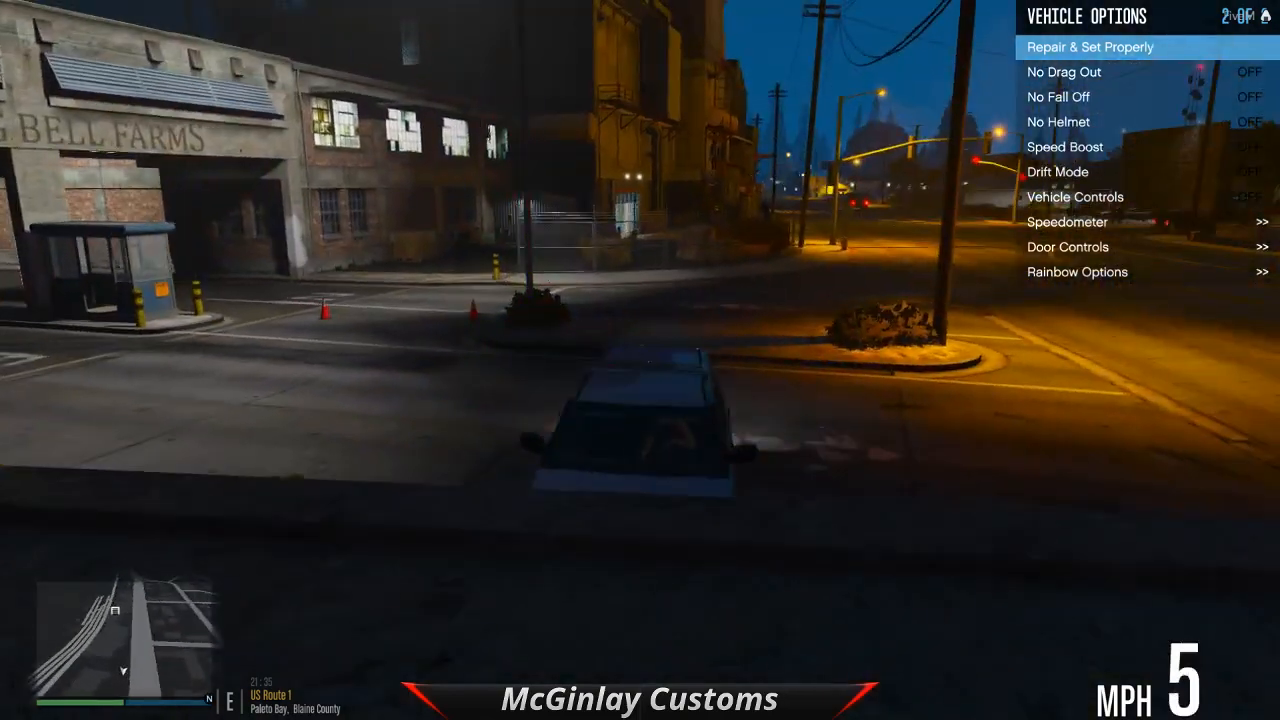
key(w)
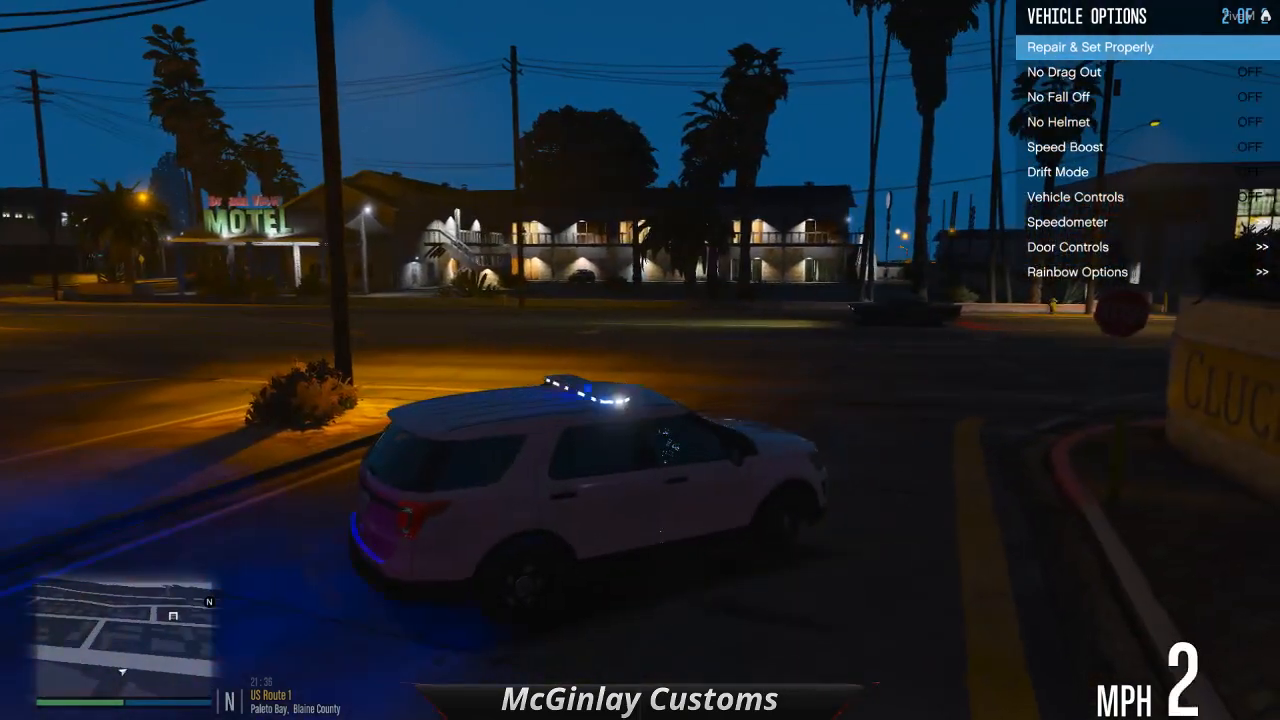
key(d)
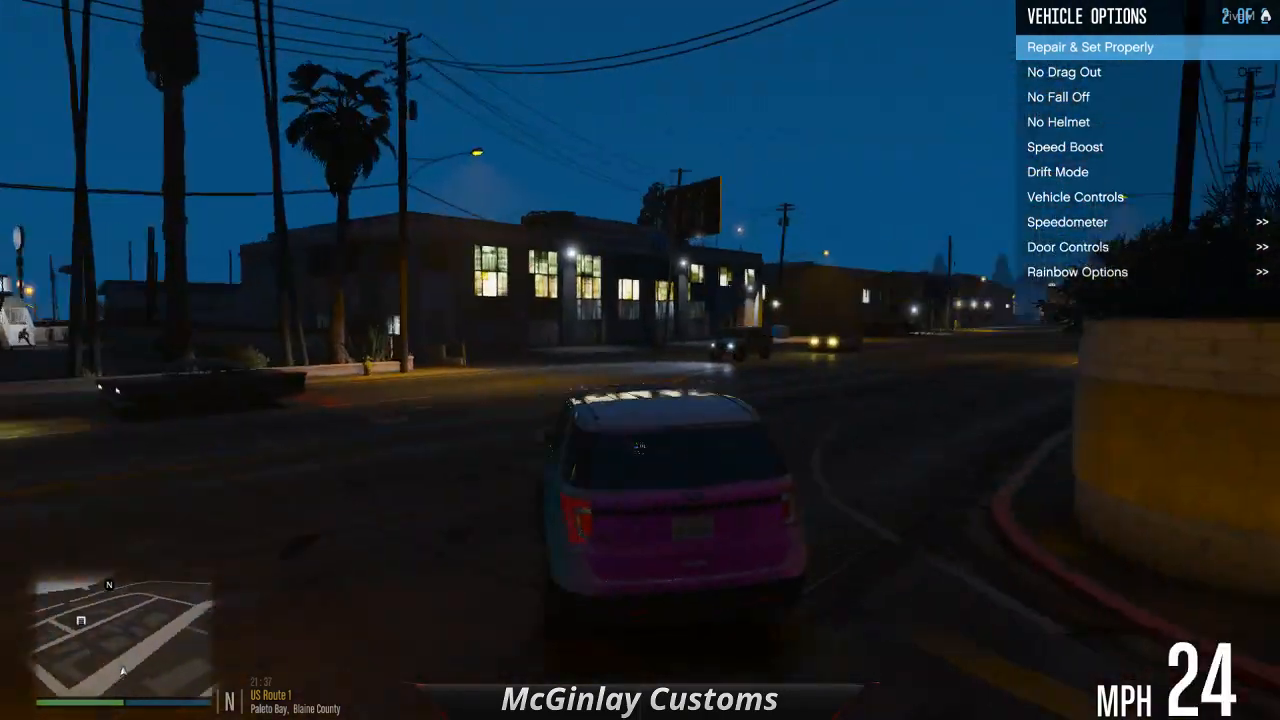
Step: Accelerate along US Route 1 out of Paleto Bay to test how the police SUV drives at speed
key(w)
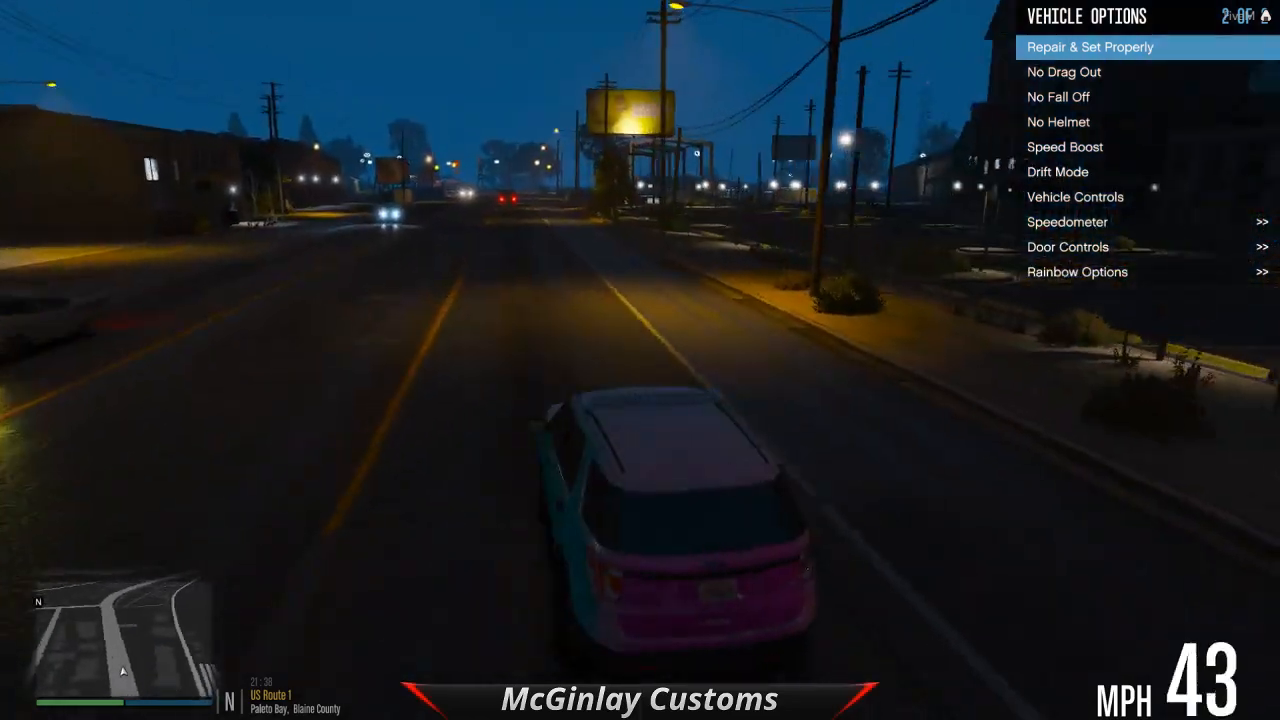
key(w)
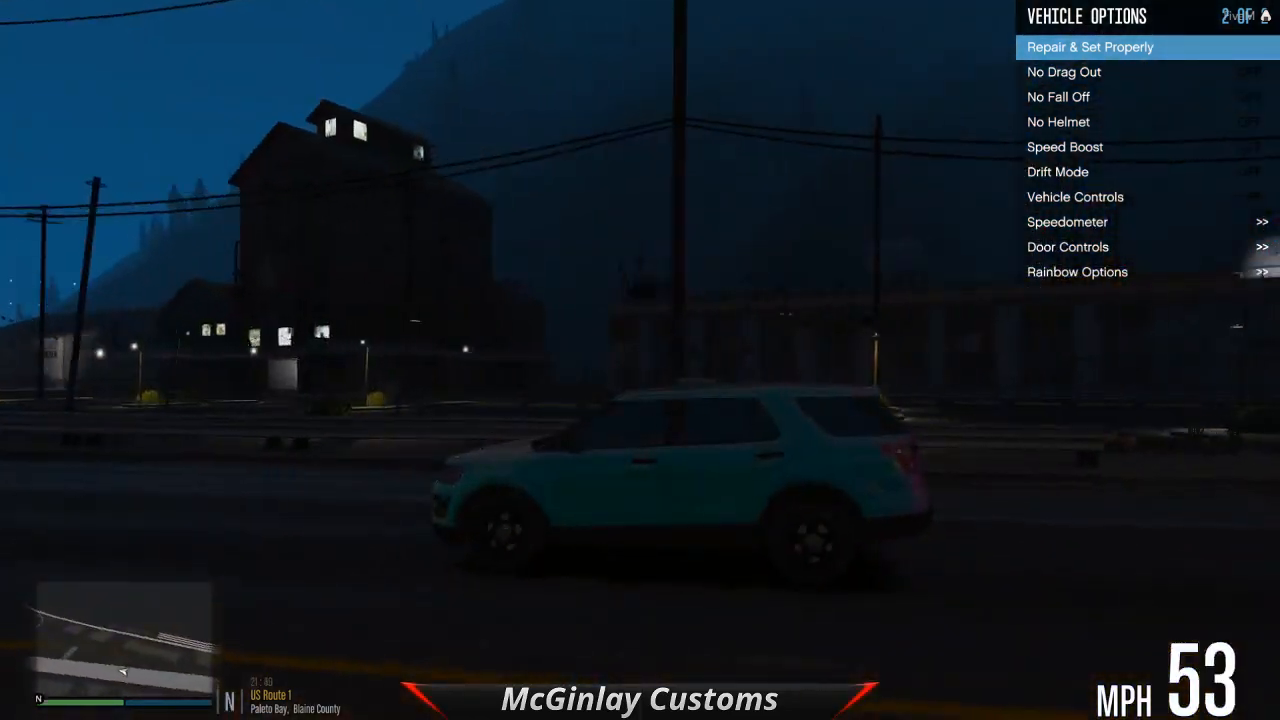
key(w)
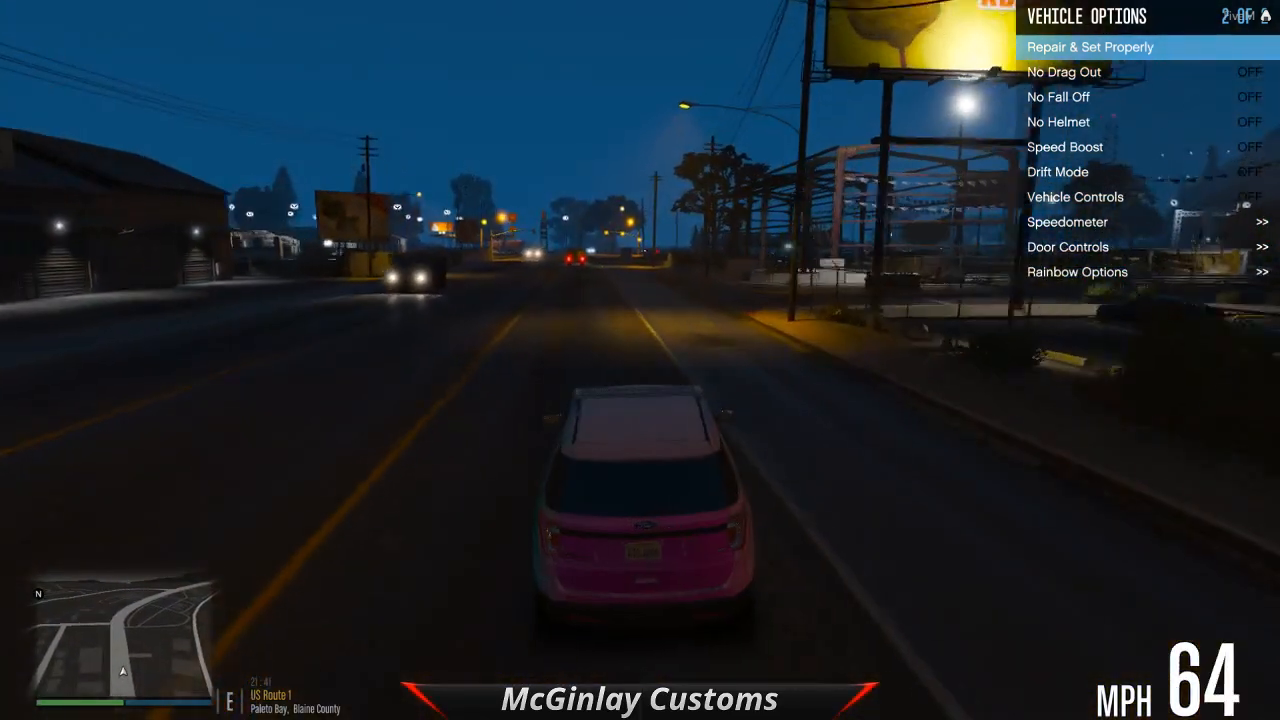
key(w)
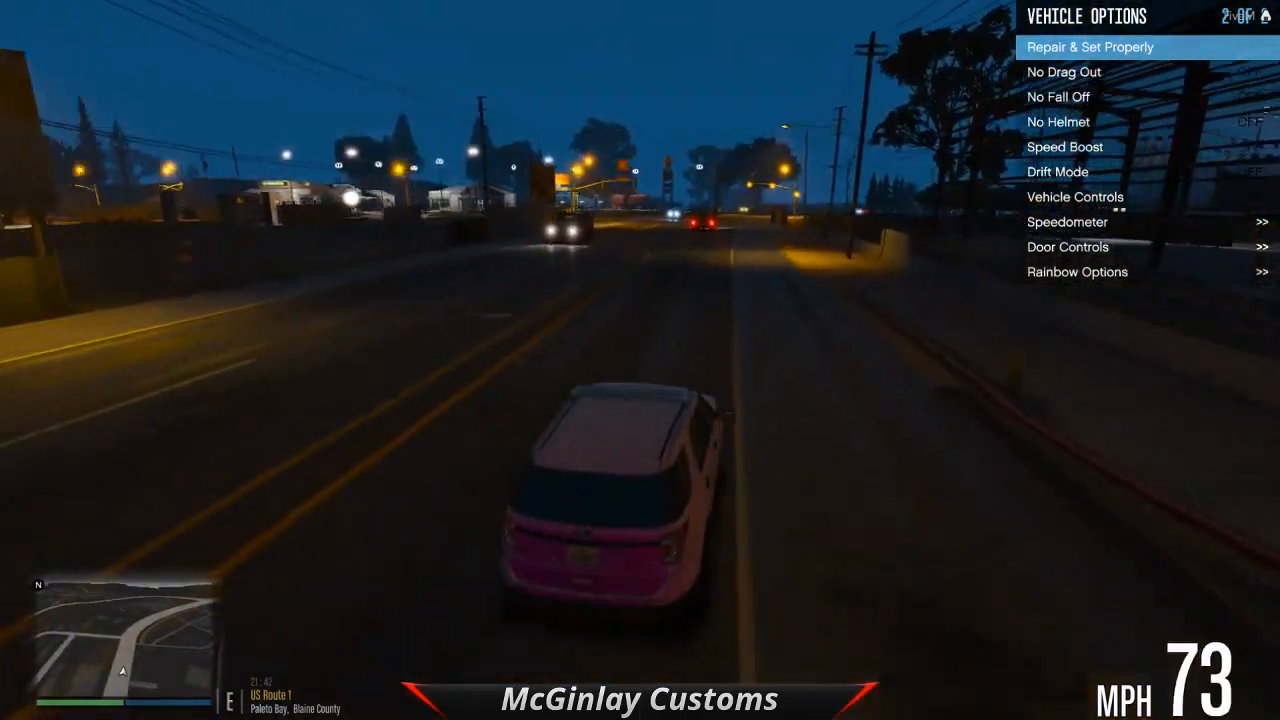
key(w)
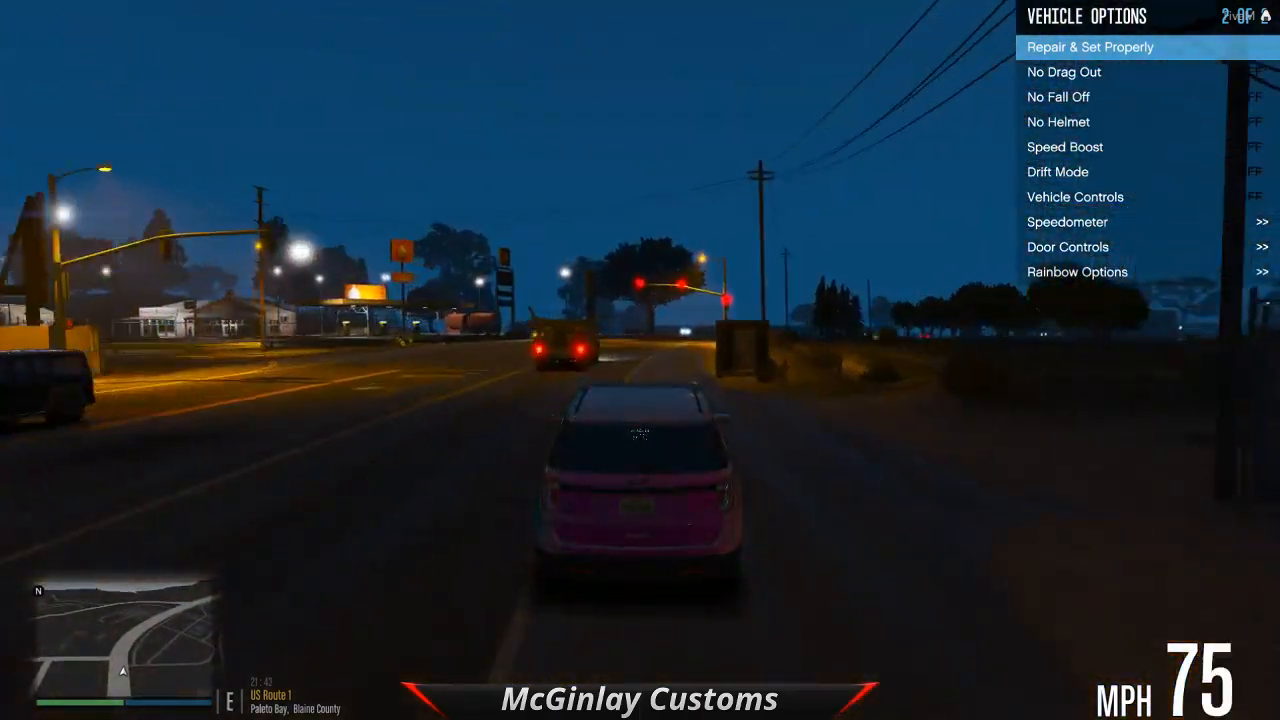
key(w)
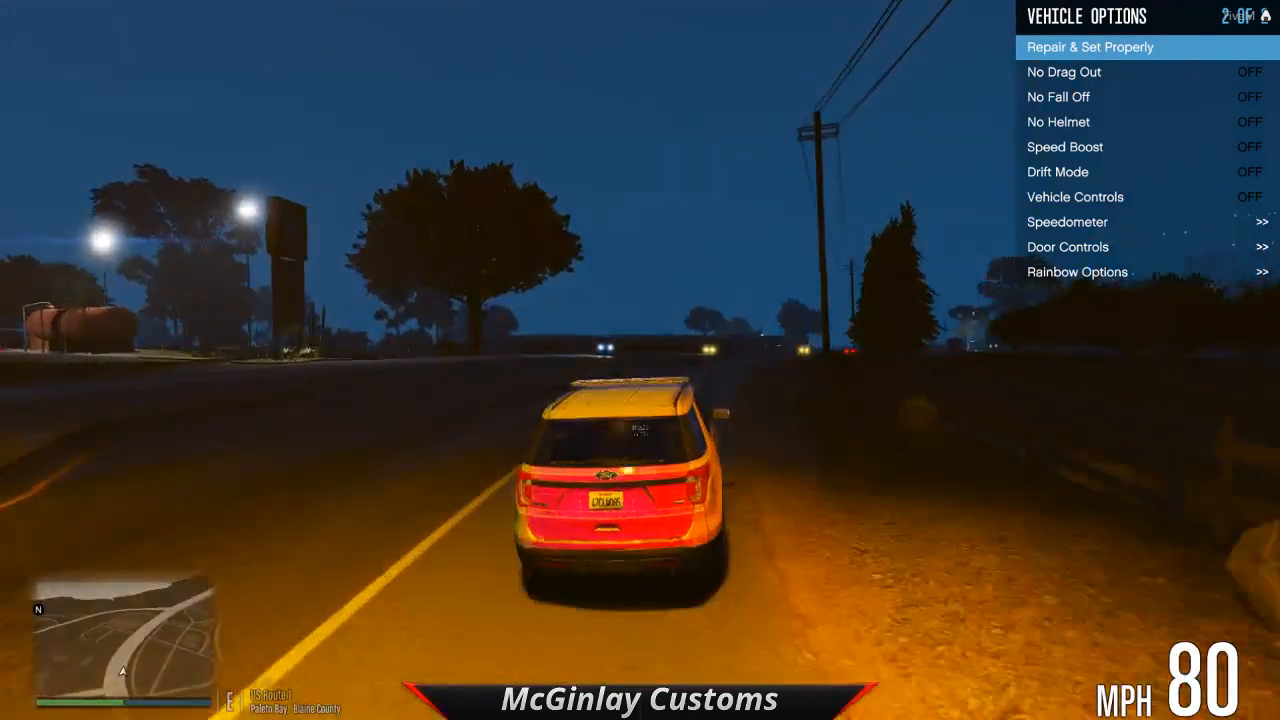
key(w)
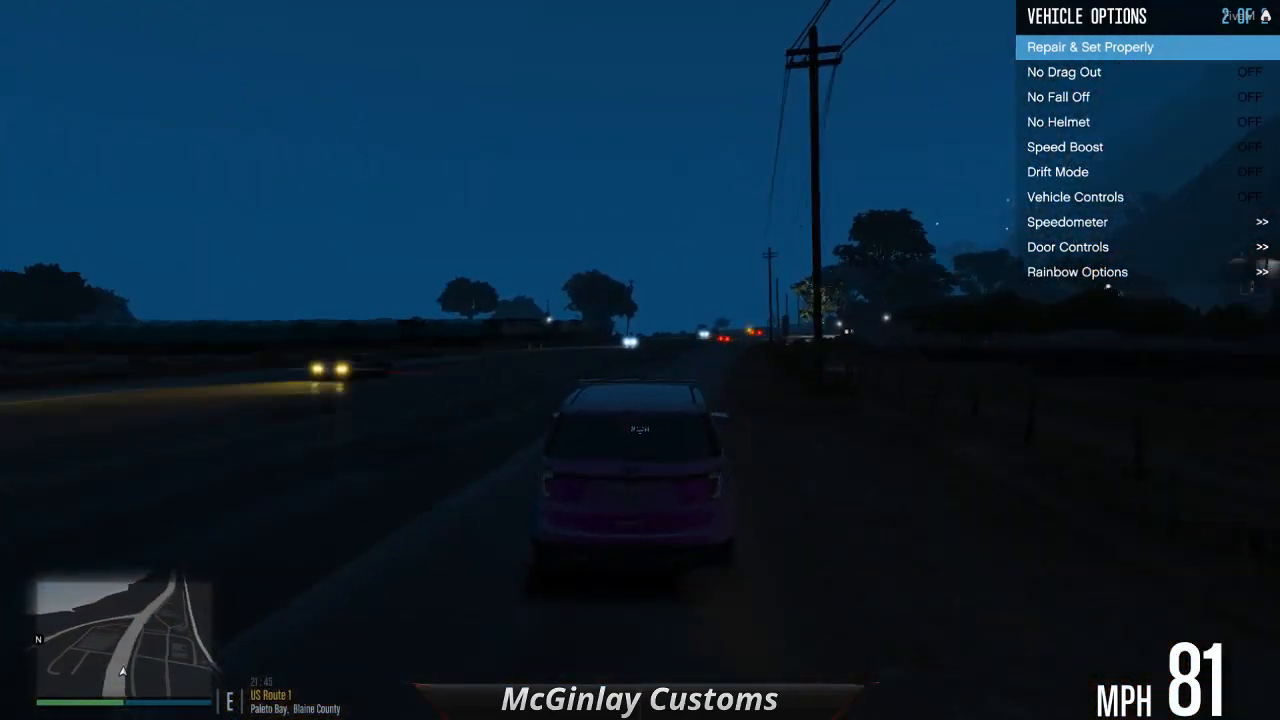
key(w)
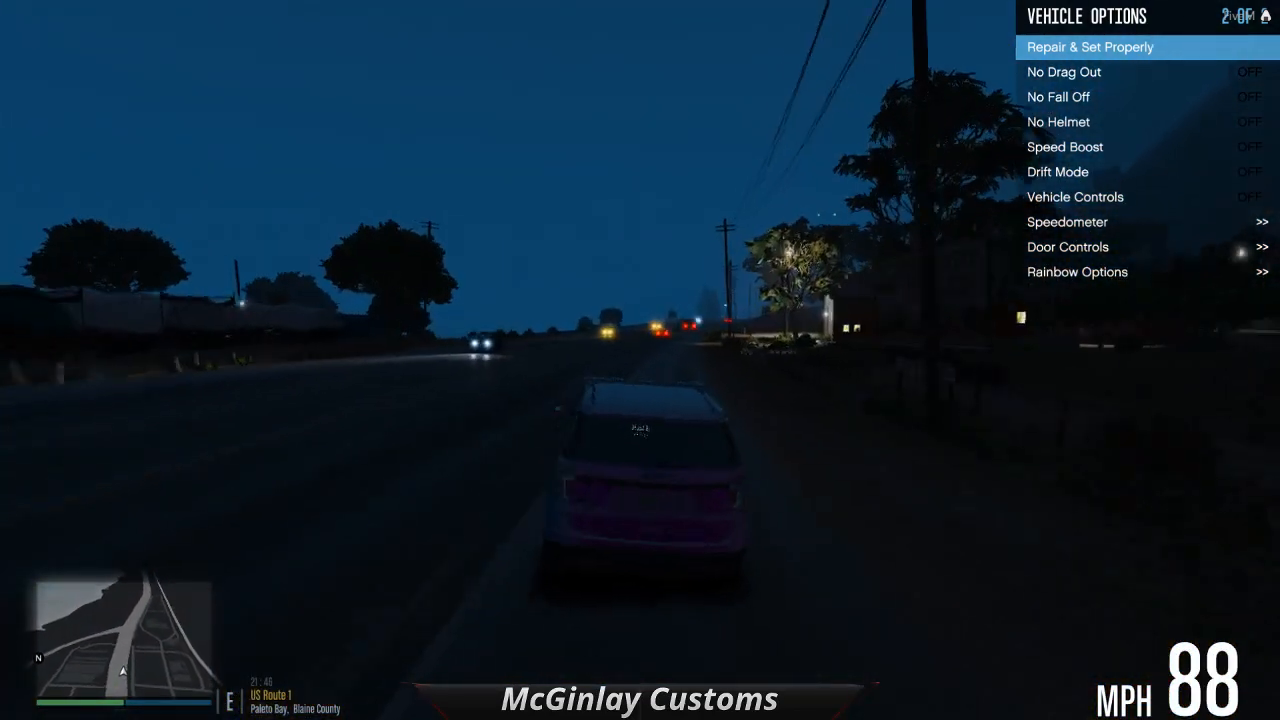
Step: Test the SUV's steering at high speed by weaving around traffic on US Route 1 toward Mount Chiliad
key(d)
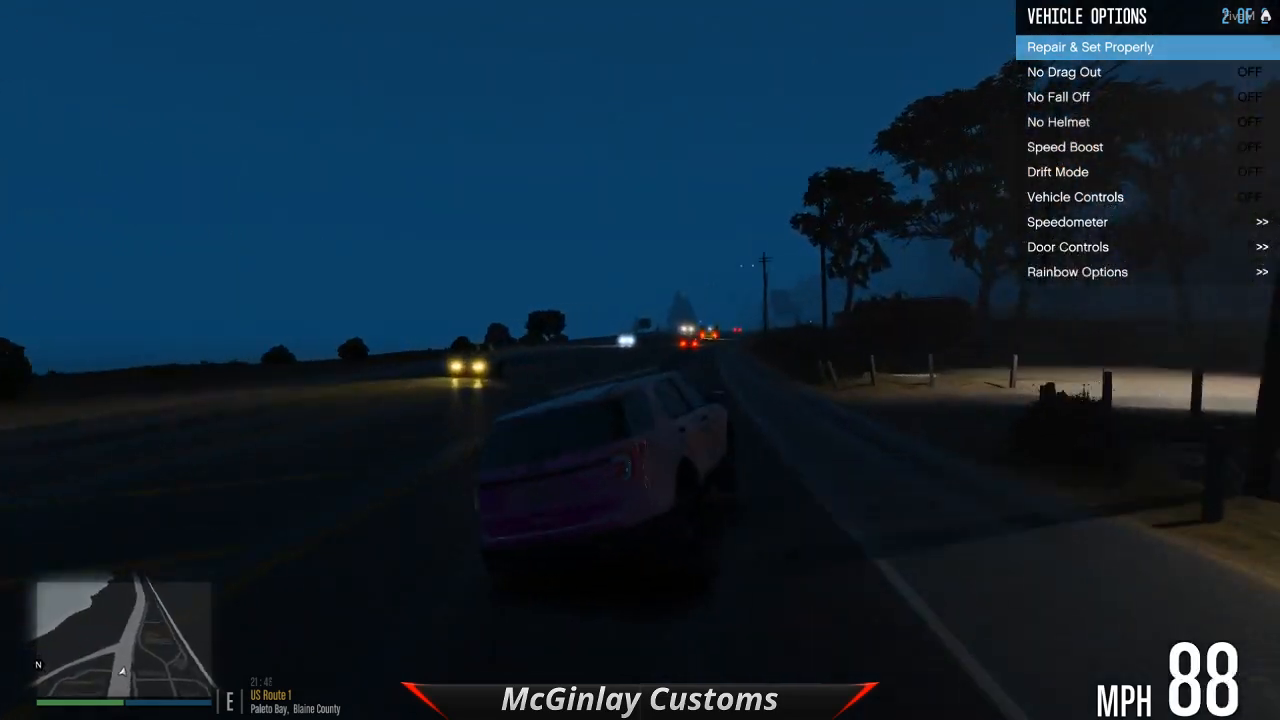
key(a)
key(d)
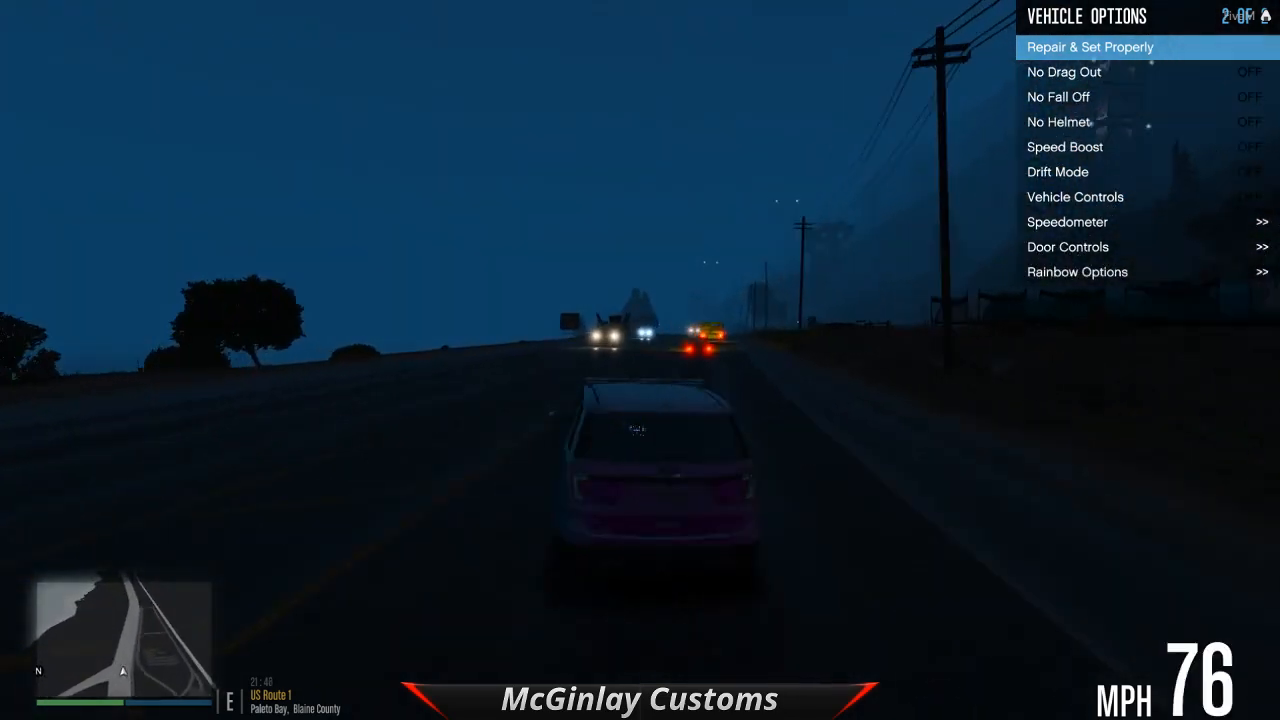
key(w)
key(a)
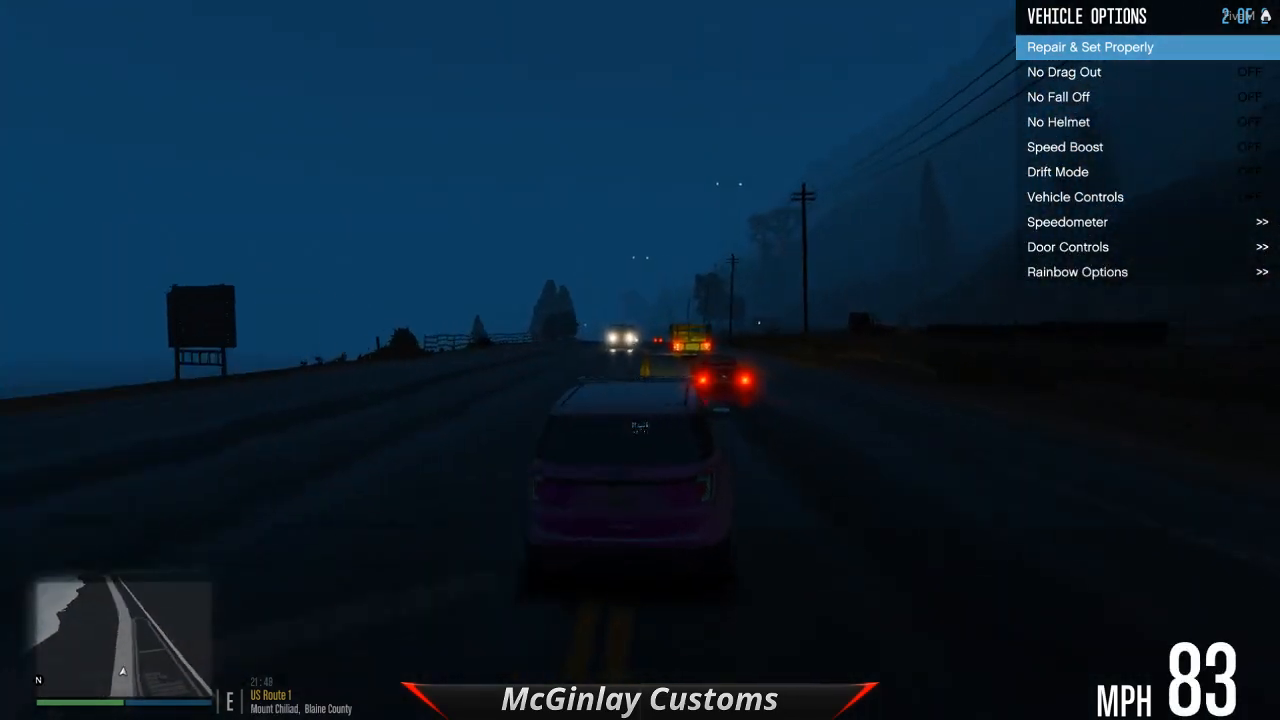
key(d)
key(w)
key(a)
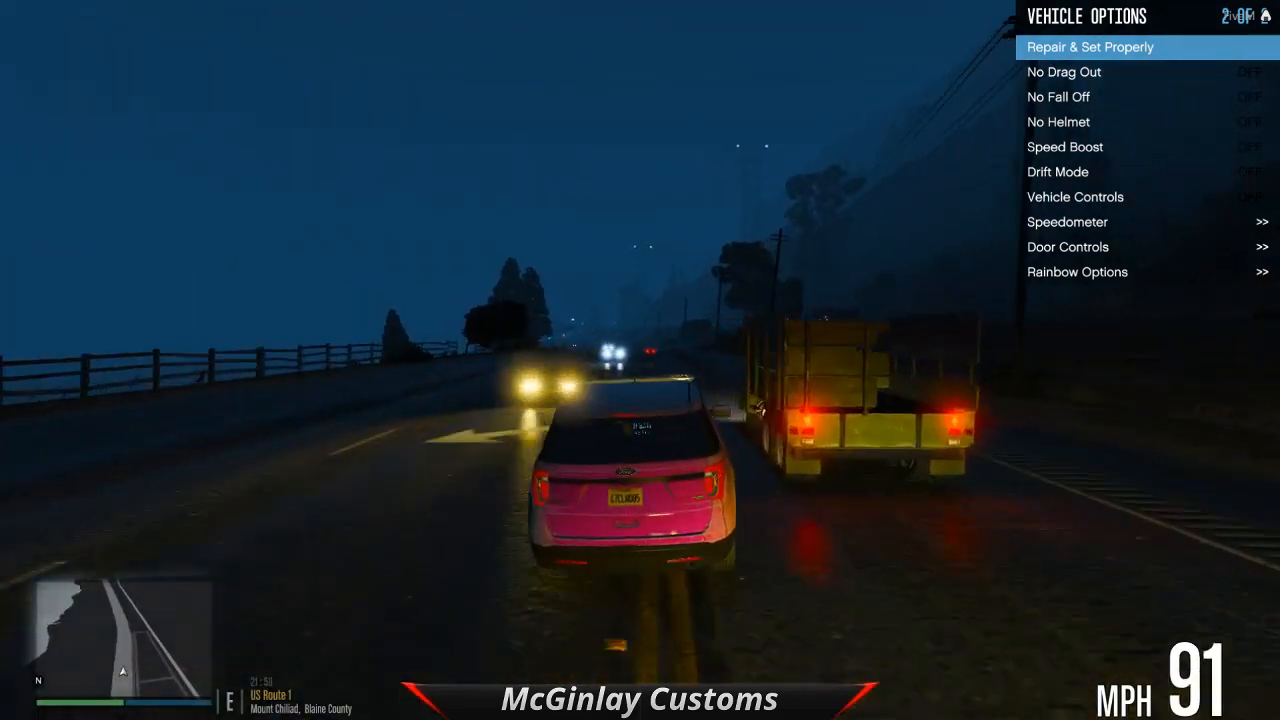
key(w)
key(d)
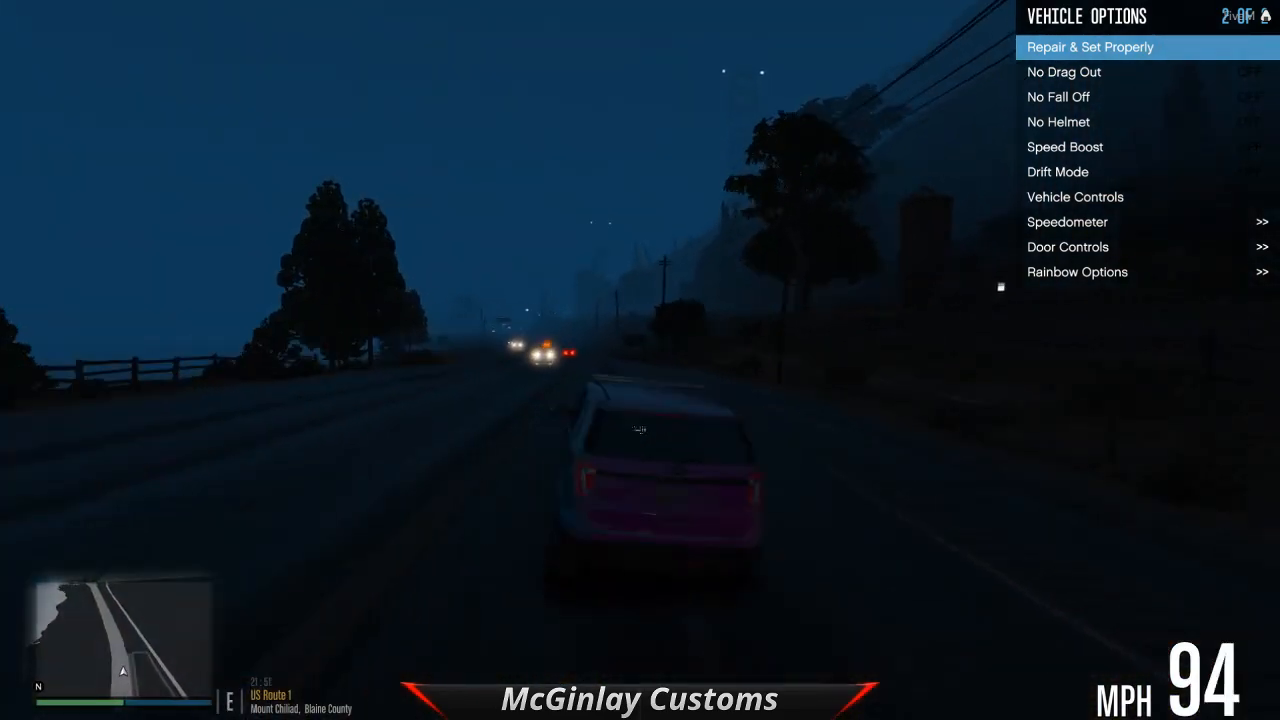